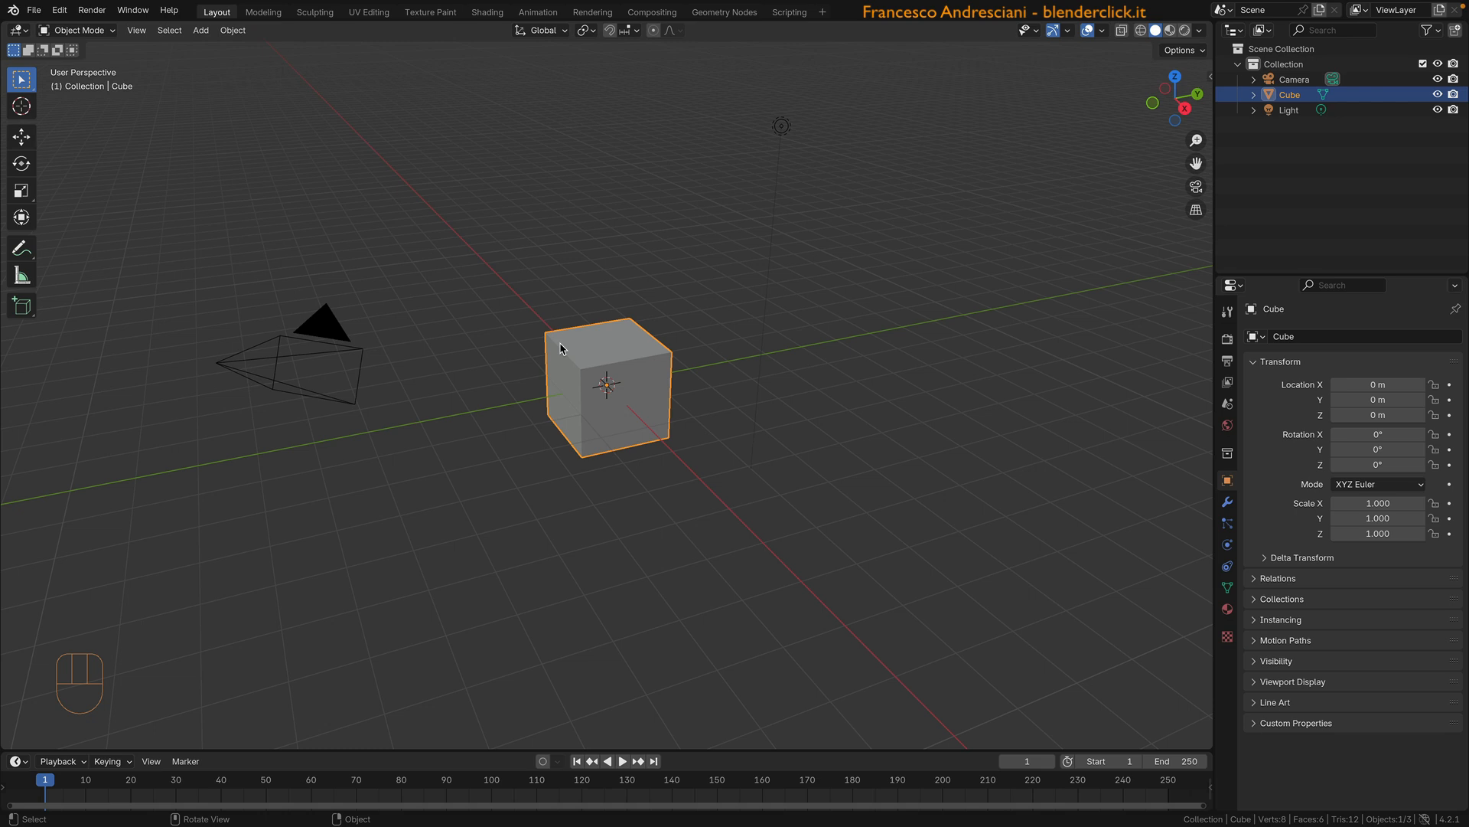
Step: Replace the default cube with a mesh plane 2.5 m in size
key(x)
click(540, 345)
key(shift+a)
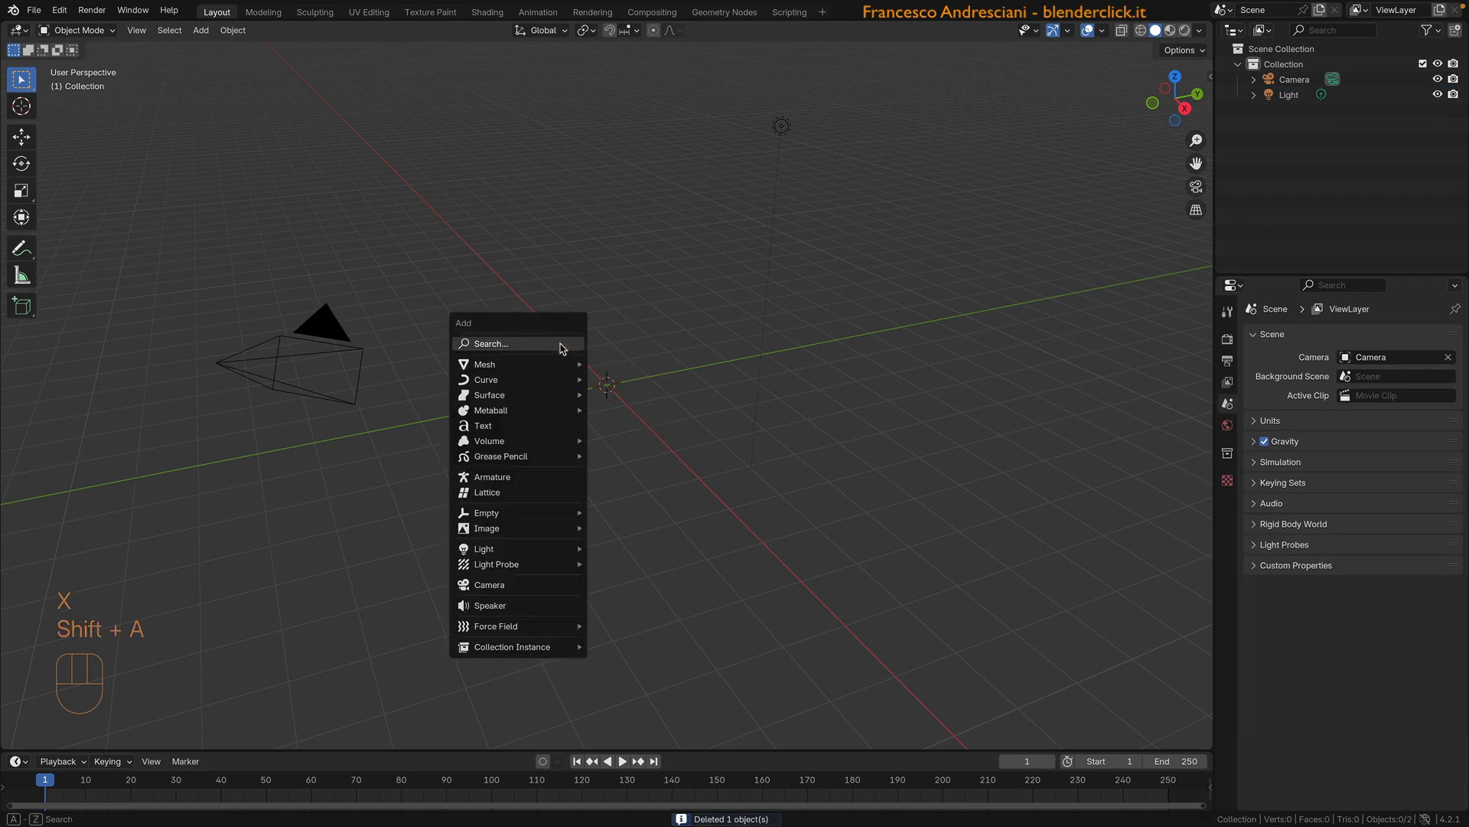
mouse_move(544, 366)
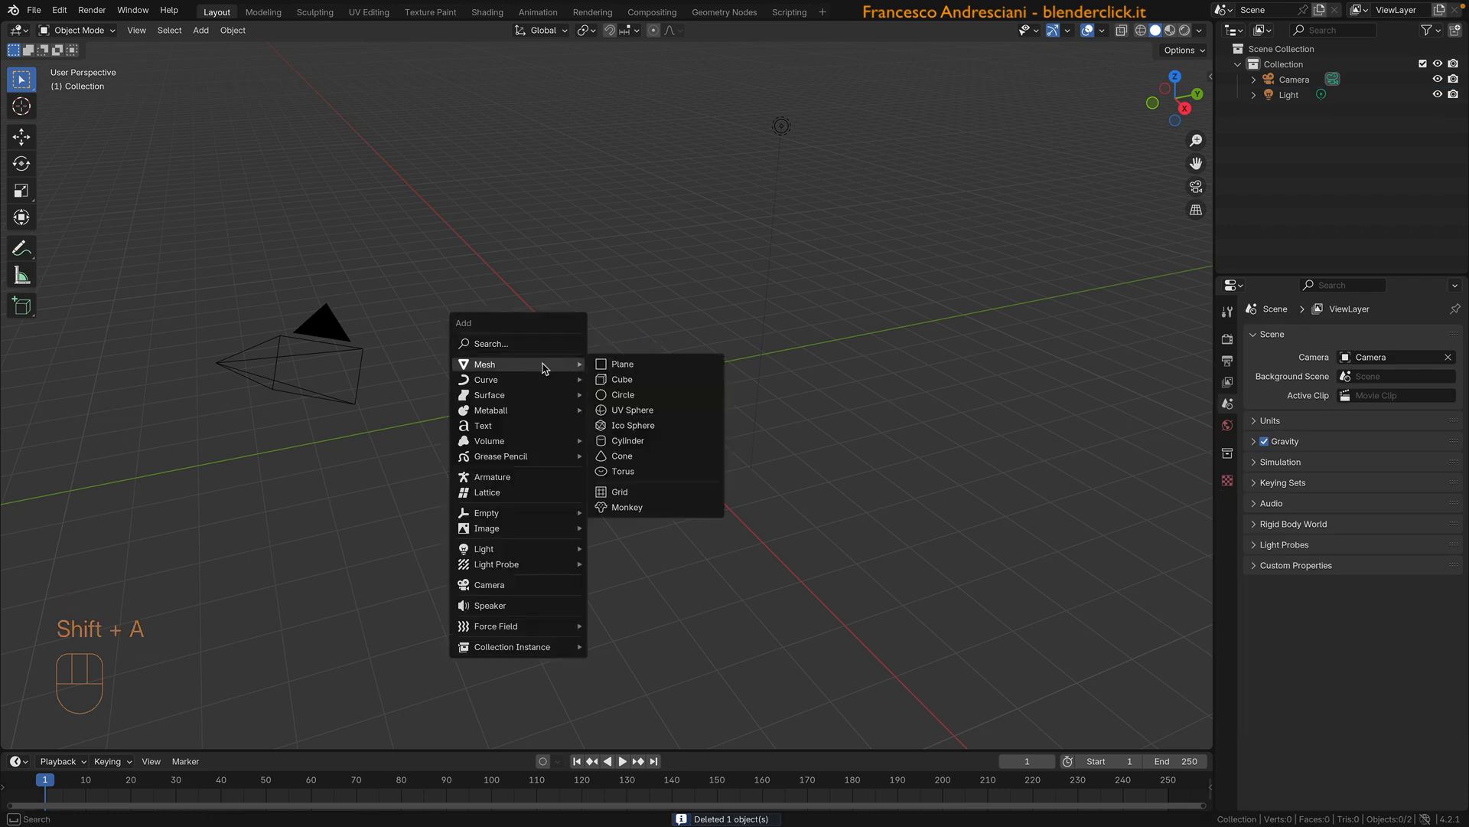
click(607, 365)
click(198, 606)
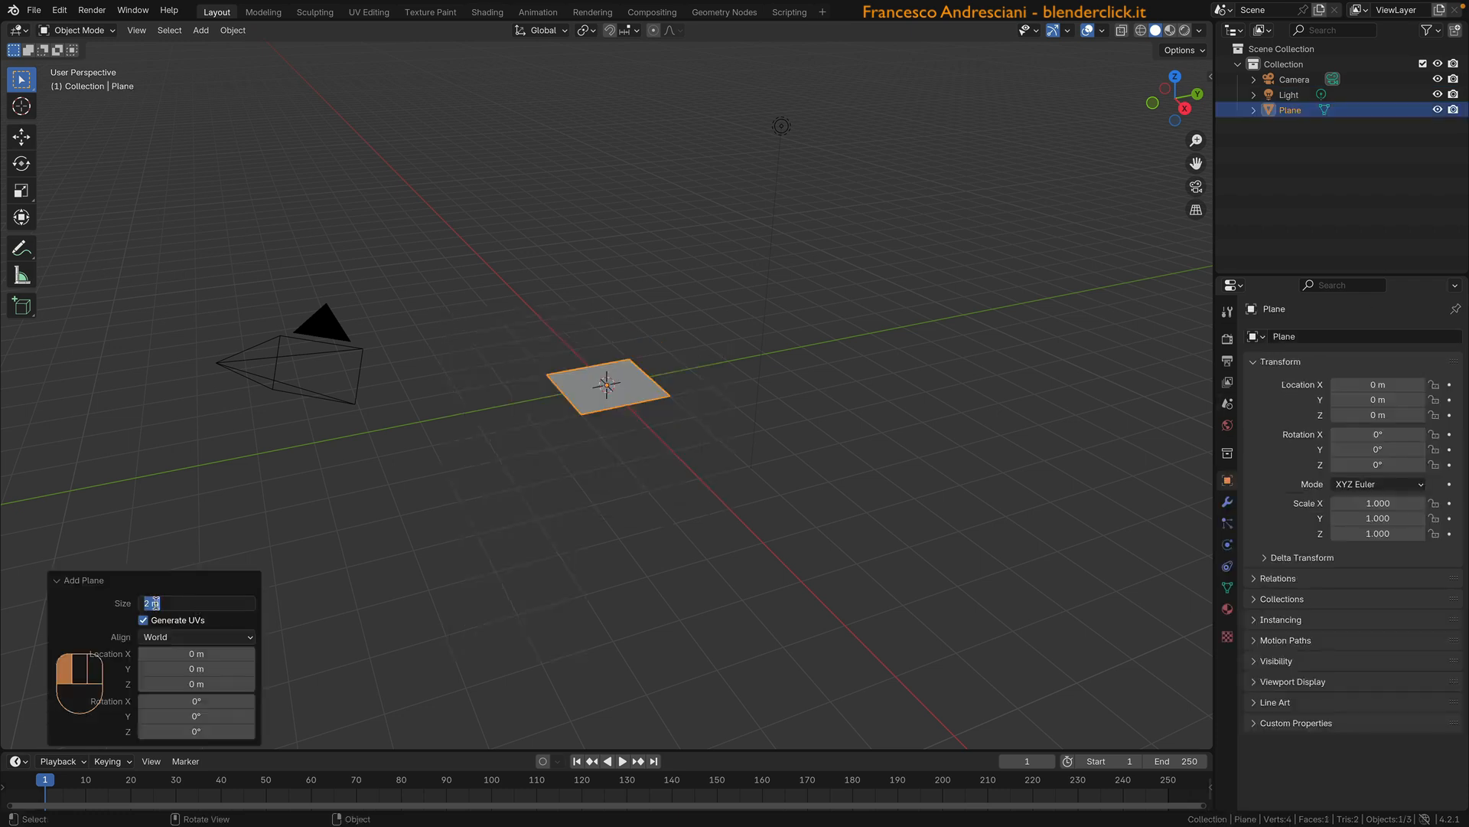
click(150, 605)
shift+middle_drag(651, 414, 539, 413)
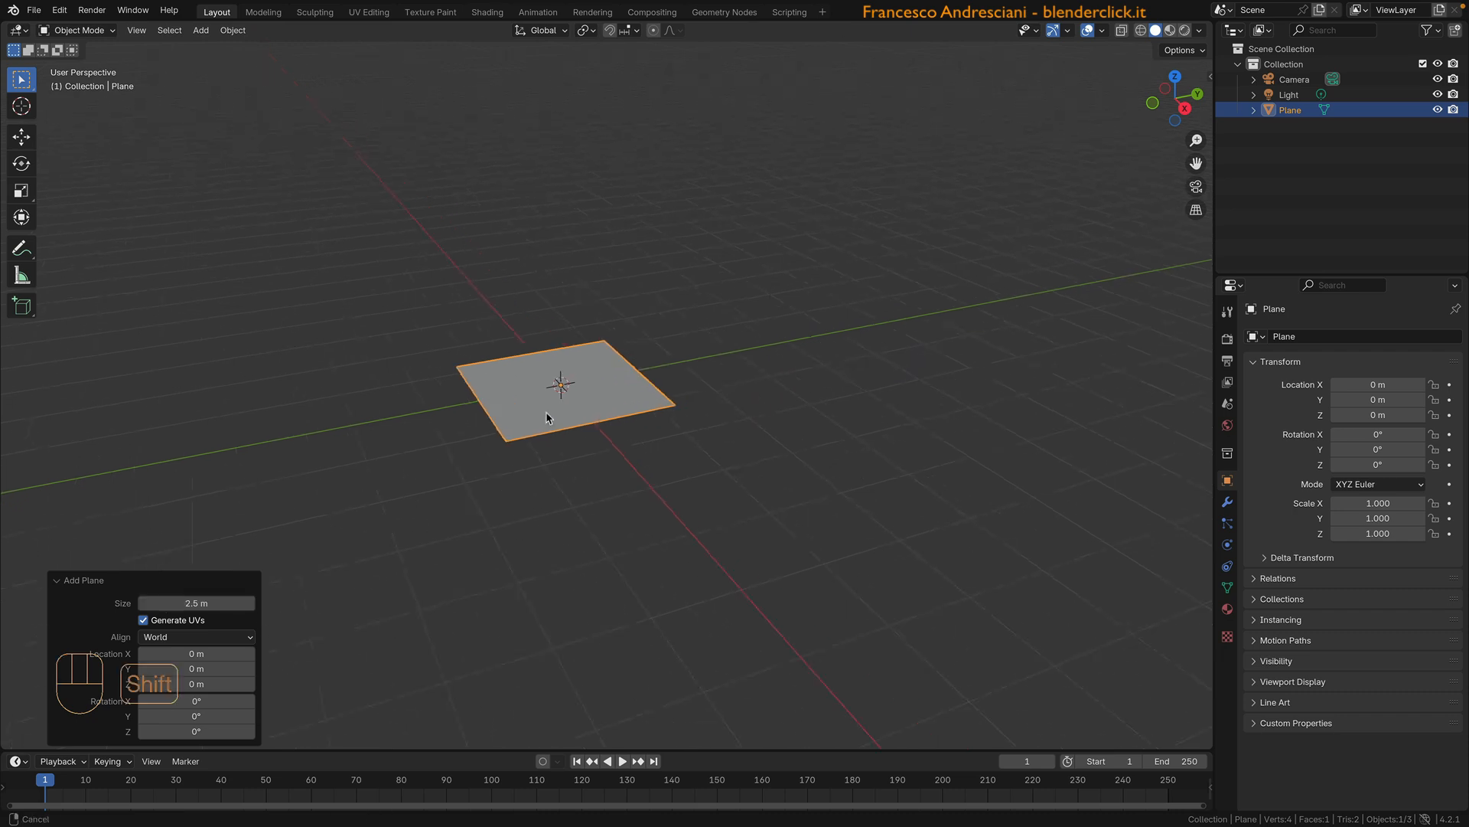
Step: In Edit Mode, extrude the plane's edge on the positive Y side 2.5 m along the Y axis
key(Tab)
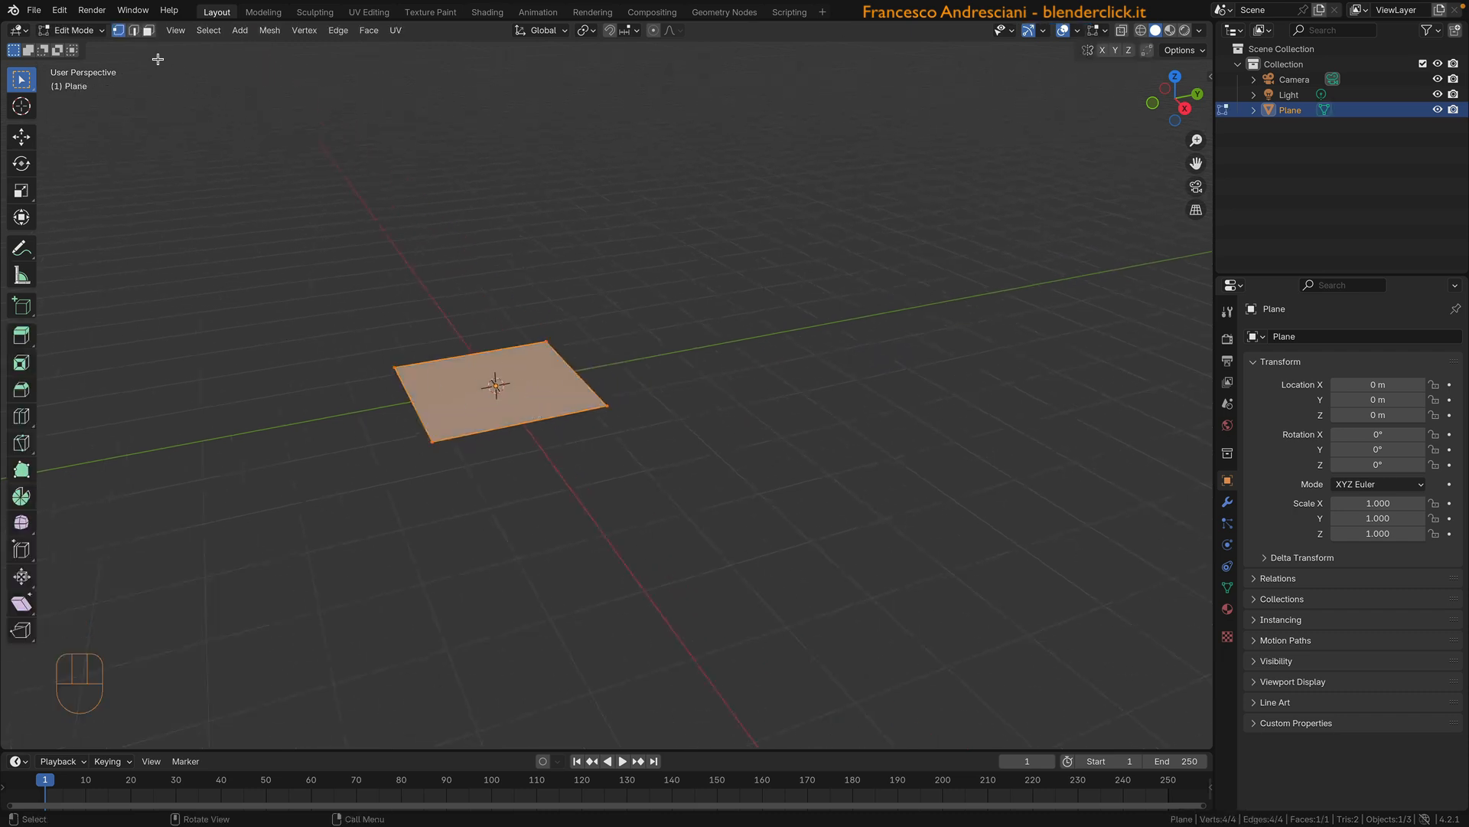
key(2)
click(584, 371)
middle_drag(583, 372, 566, 404)
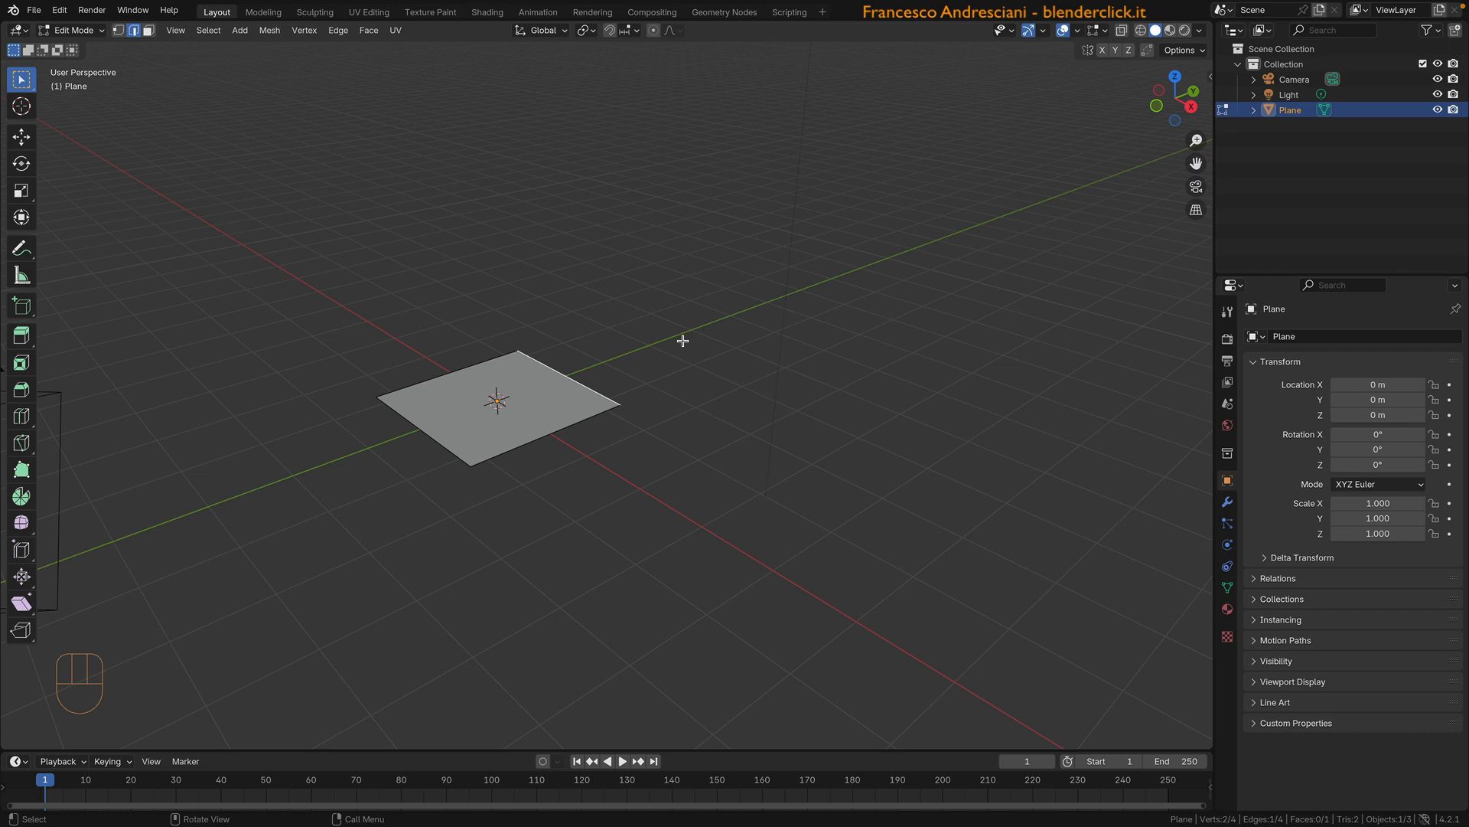
key(e)
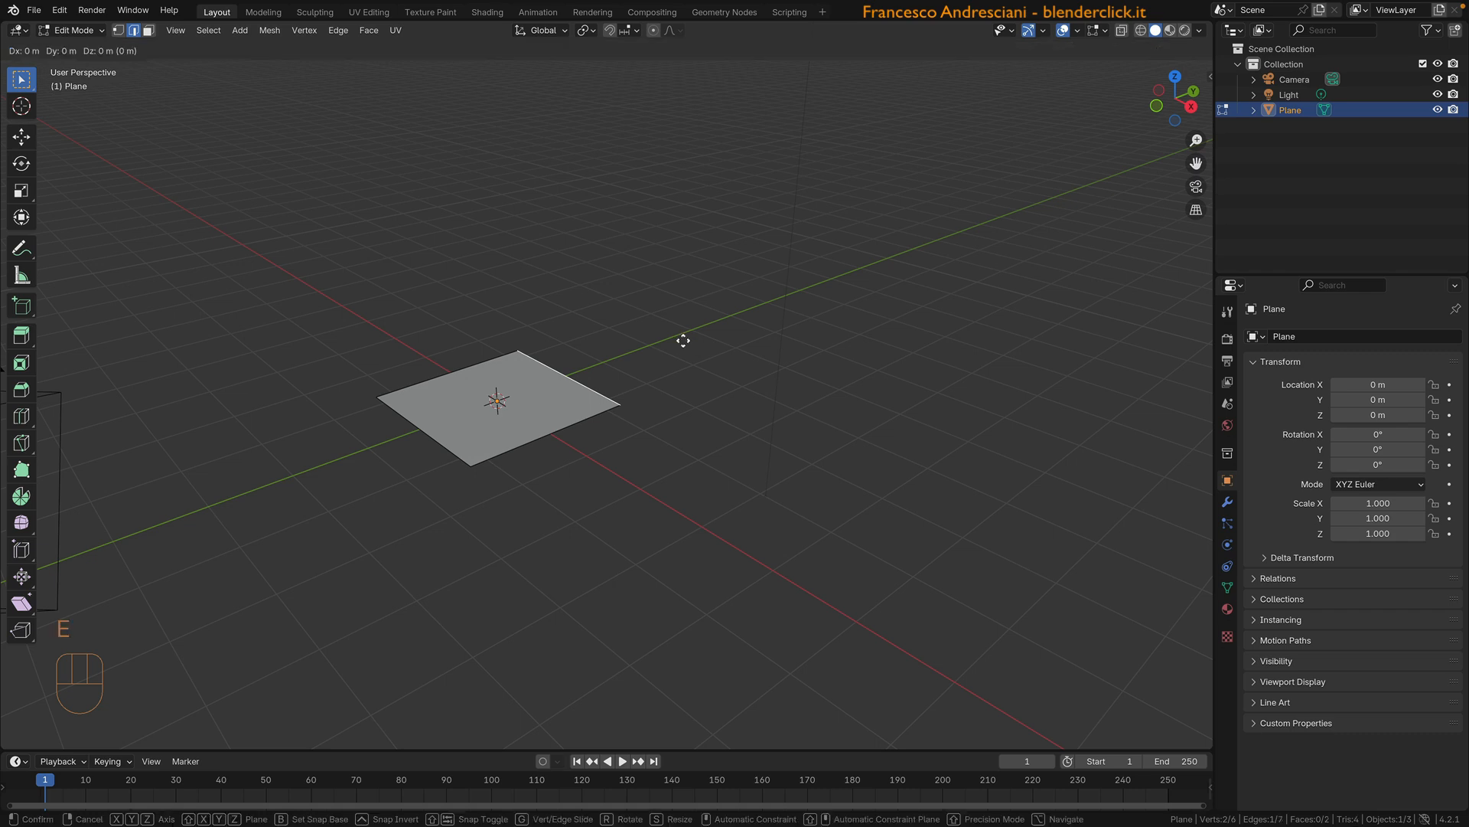
key(y)
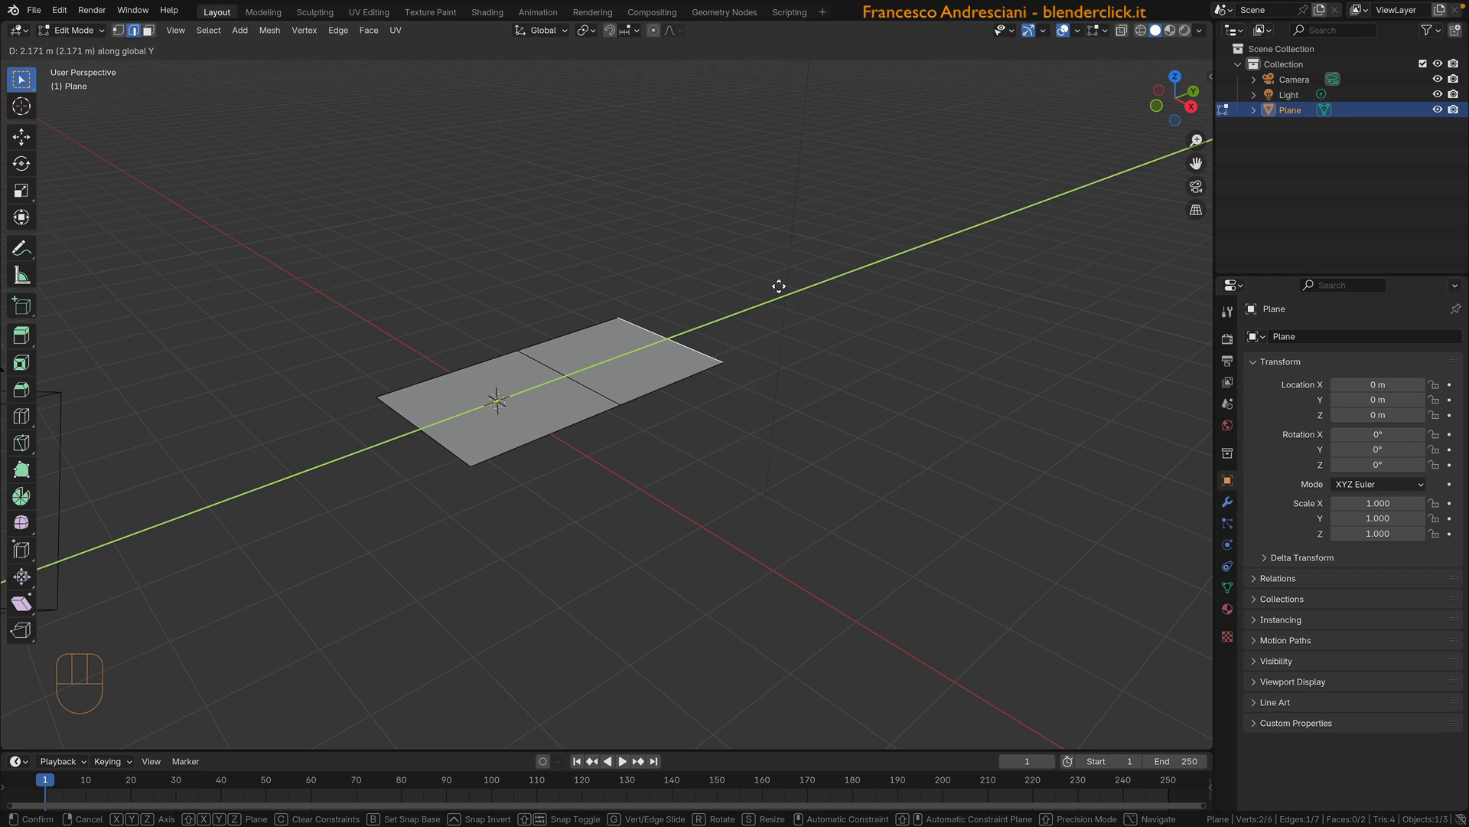
key(KP_2)
key(KP_Decimal)
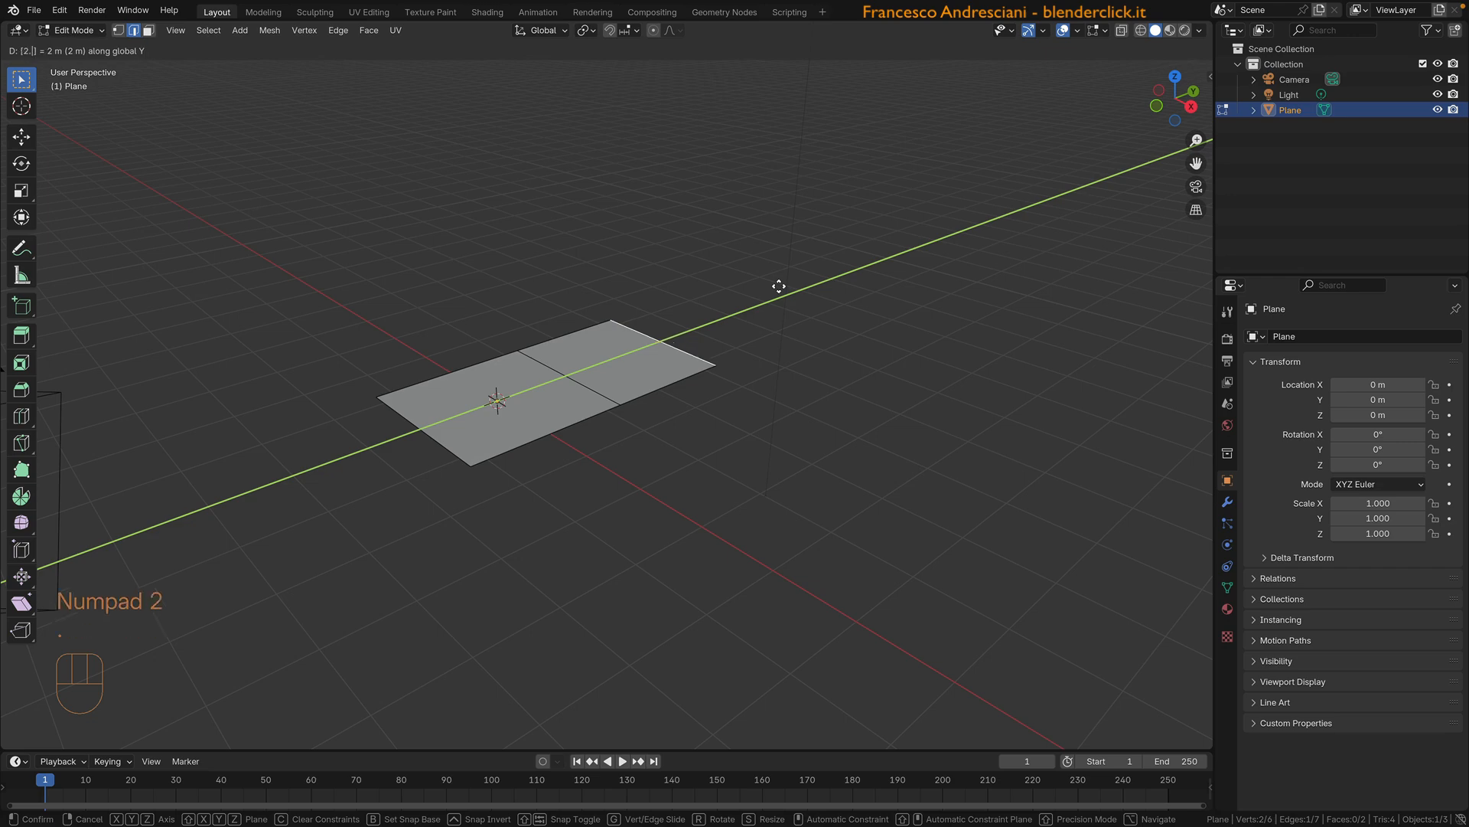
key(KP_5)
key(Return)
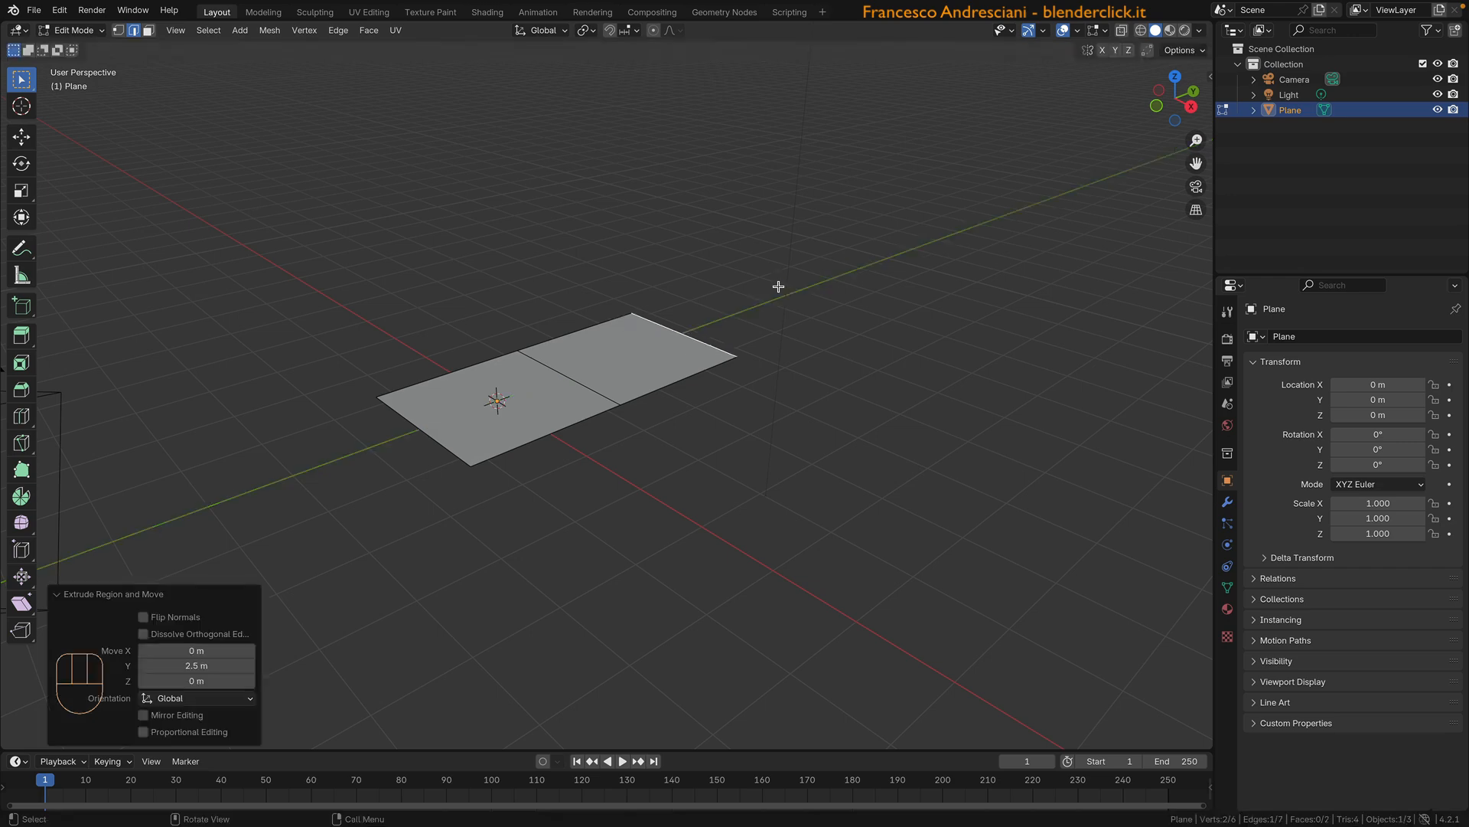
Step: Extrude the strip's far edge another 2.5 m along Y to form a third square
key(e)
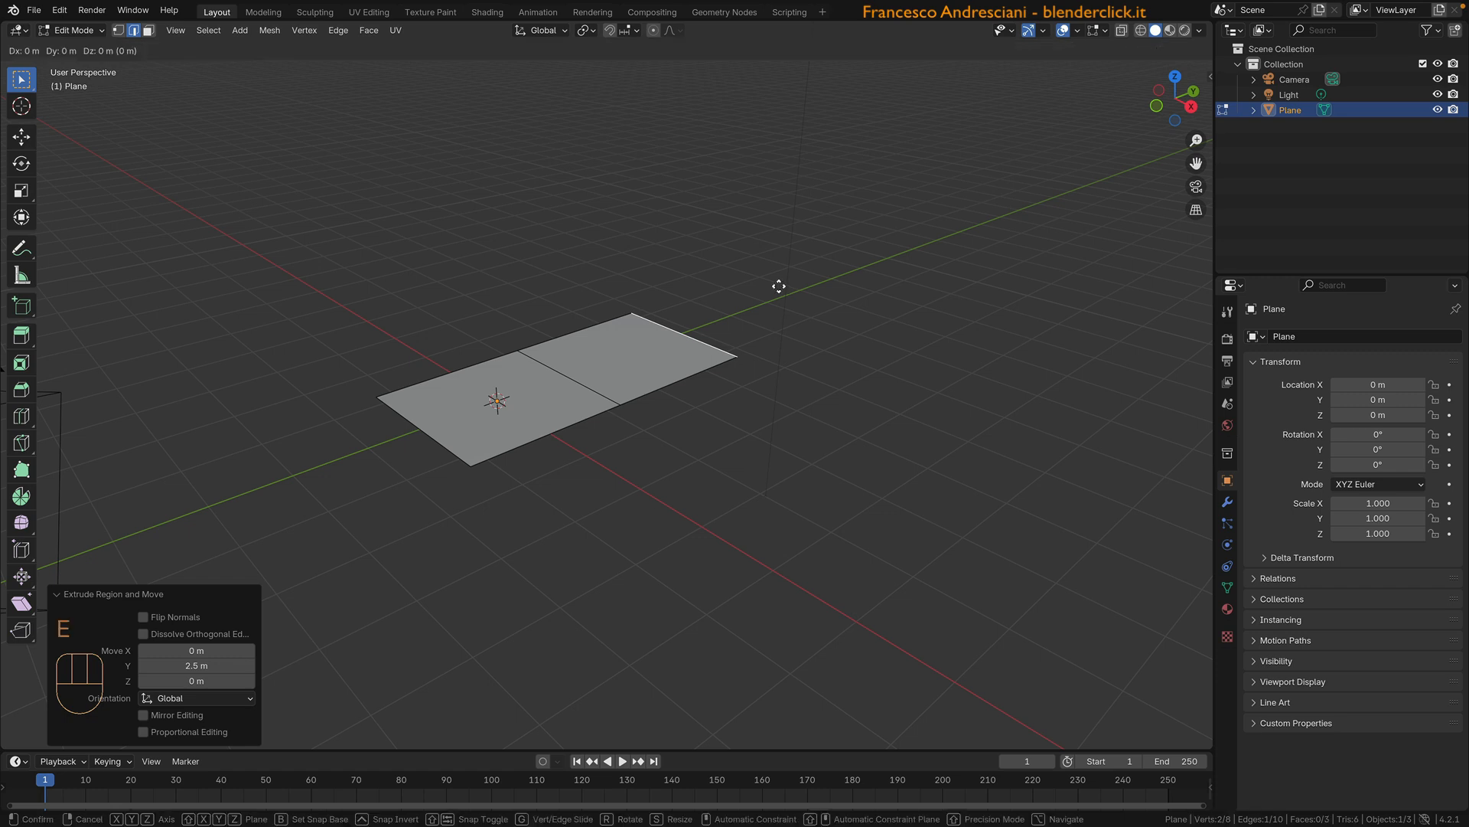
key(y)
key(KP_2)
key(KP_Decimal)
key(KP_5)
key(KP_Enter)
Step: Extrude the new end edge 2.5 m along Y to add a fourth square to the strip
key(e)
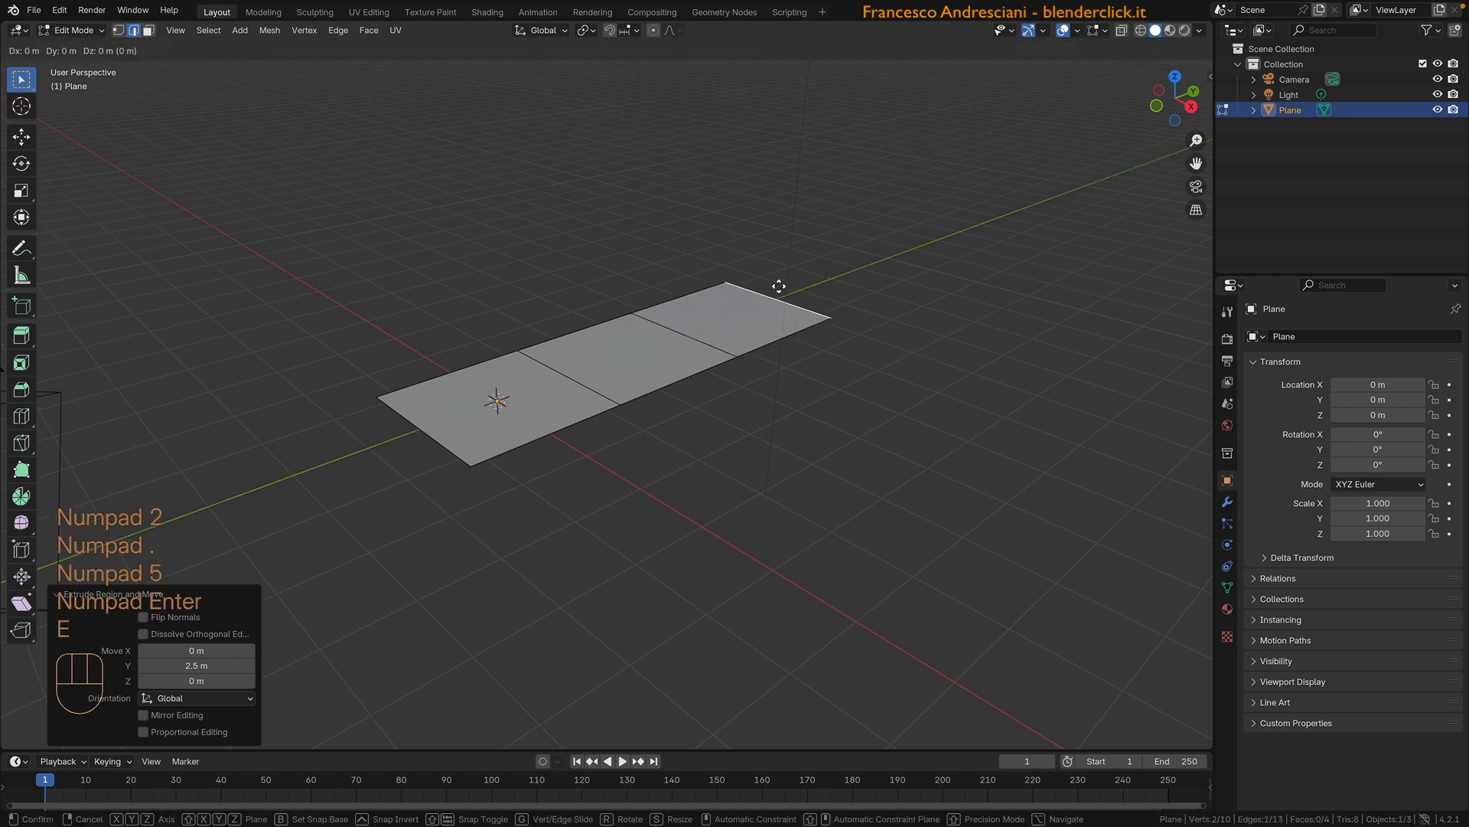
key(y)
key(KP_2)
key(KP_Decimal)
key(KP_5)
key(KP_Enter)
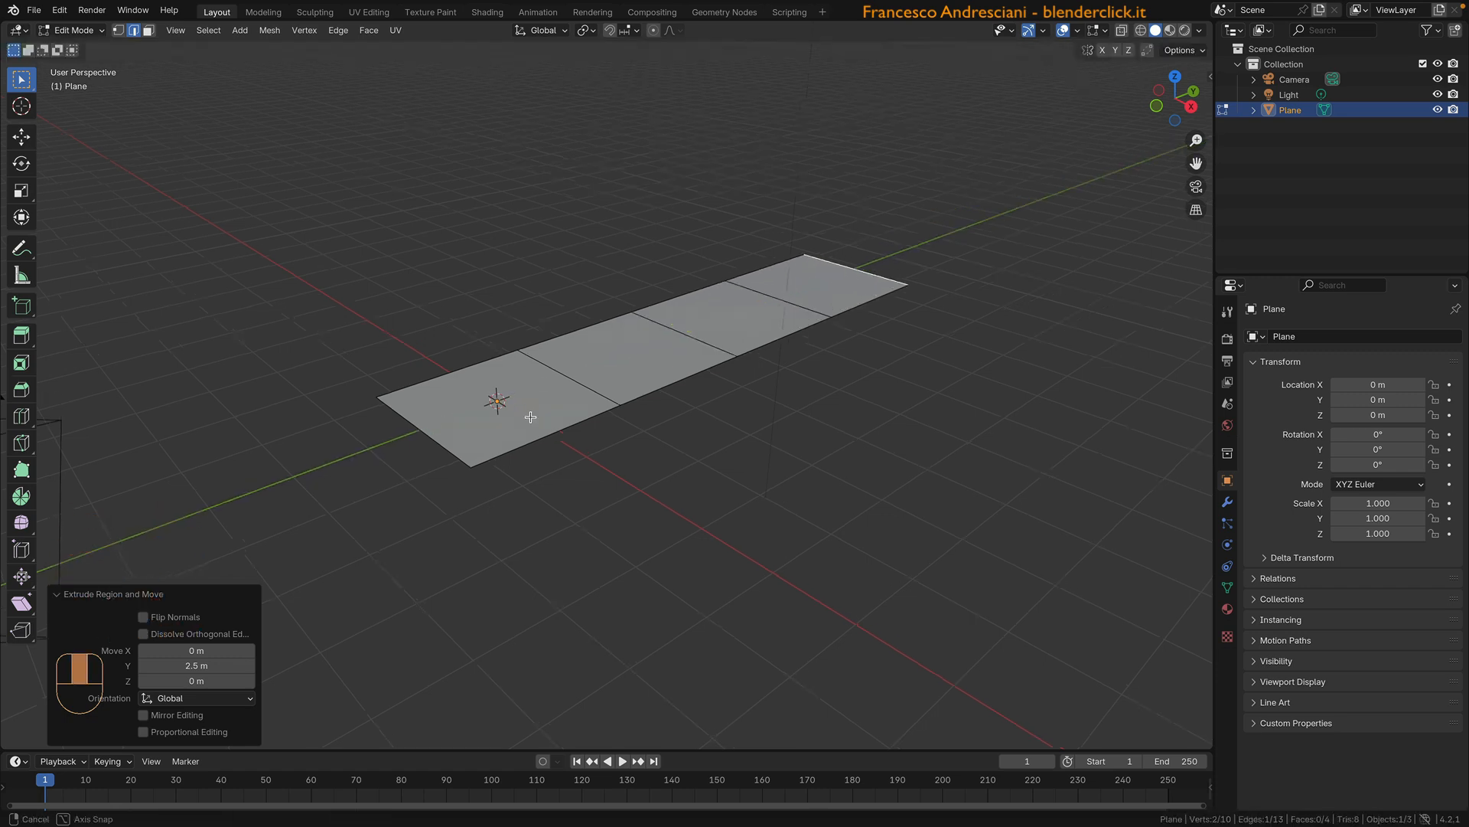
Step: Extrude the third square's outer side edge 2.5 m along X to form a side branch
middle_drag(530, 417, 636, 411)
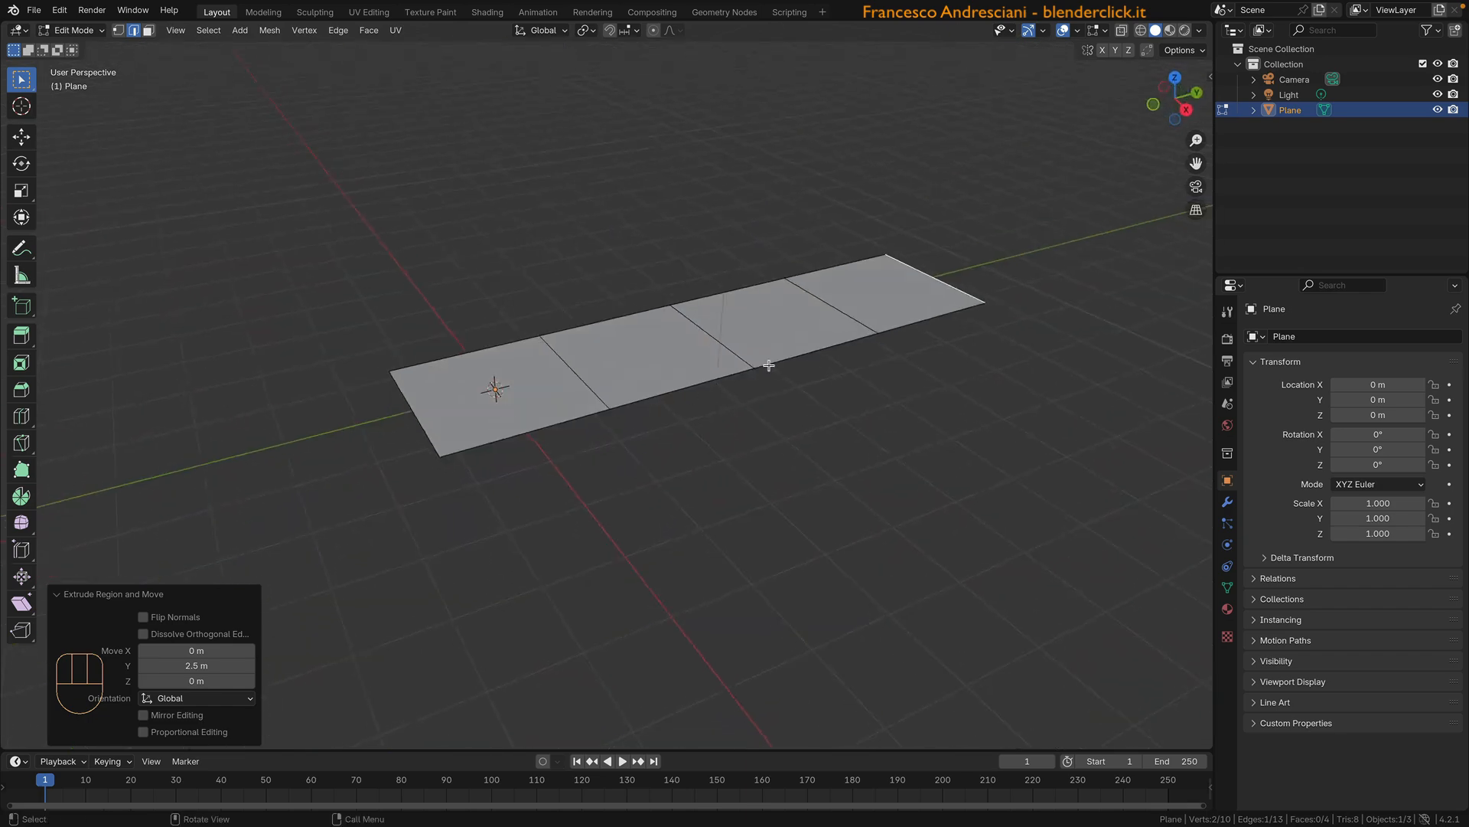
click(802, 358)
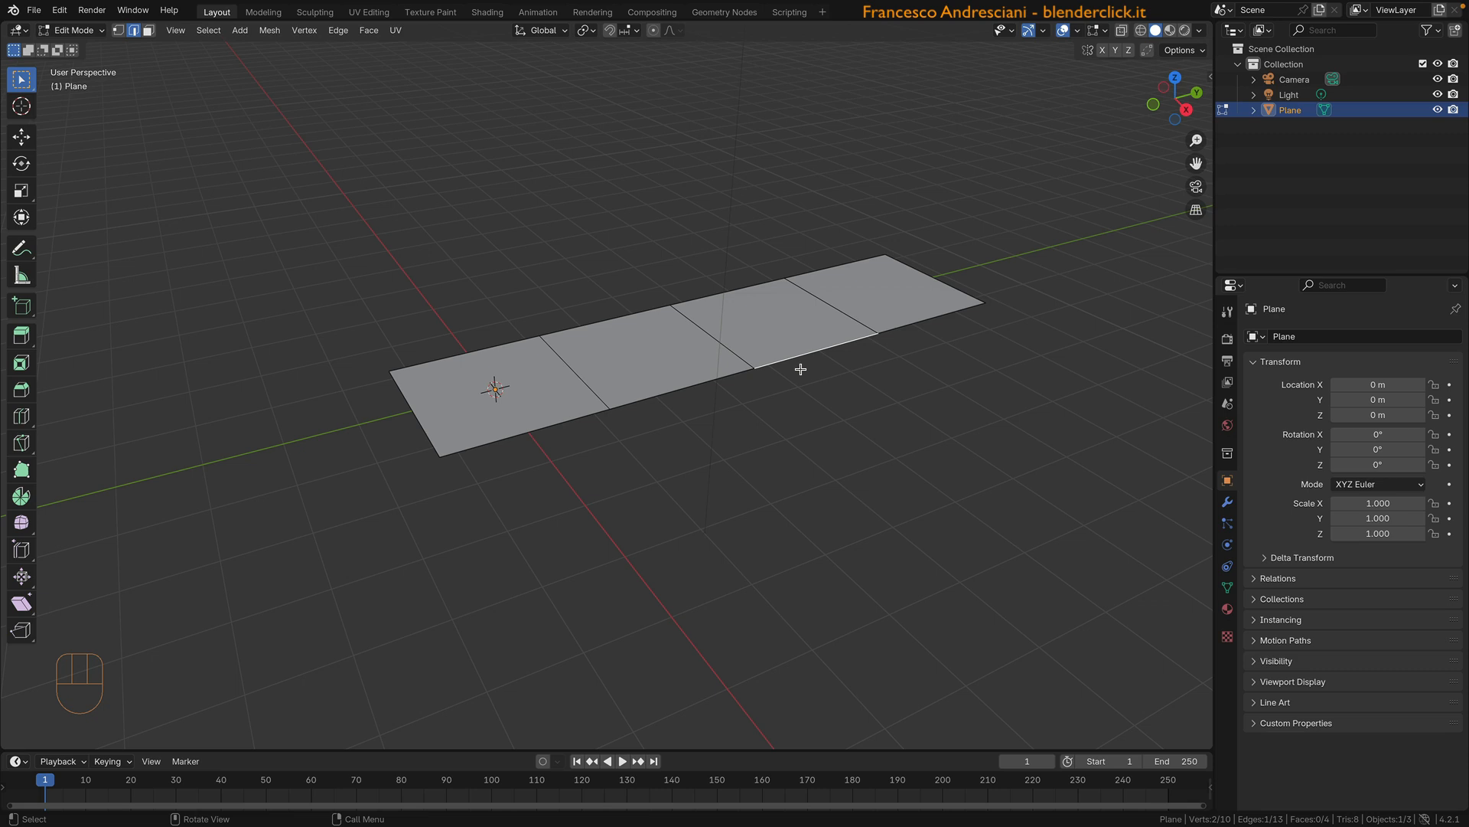
key(e)
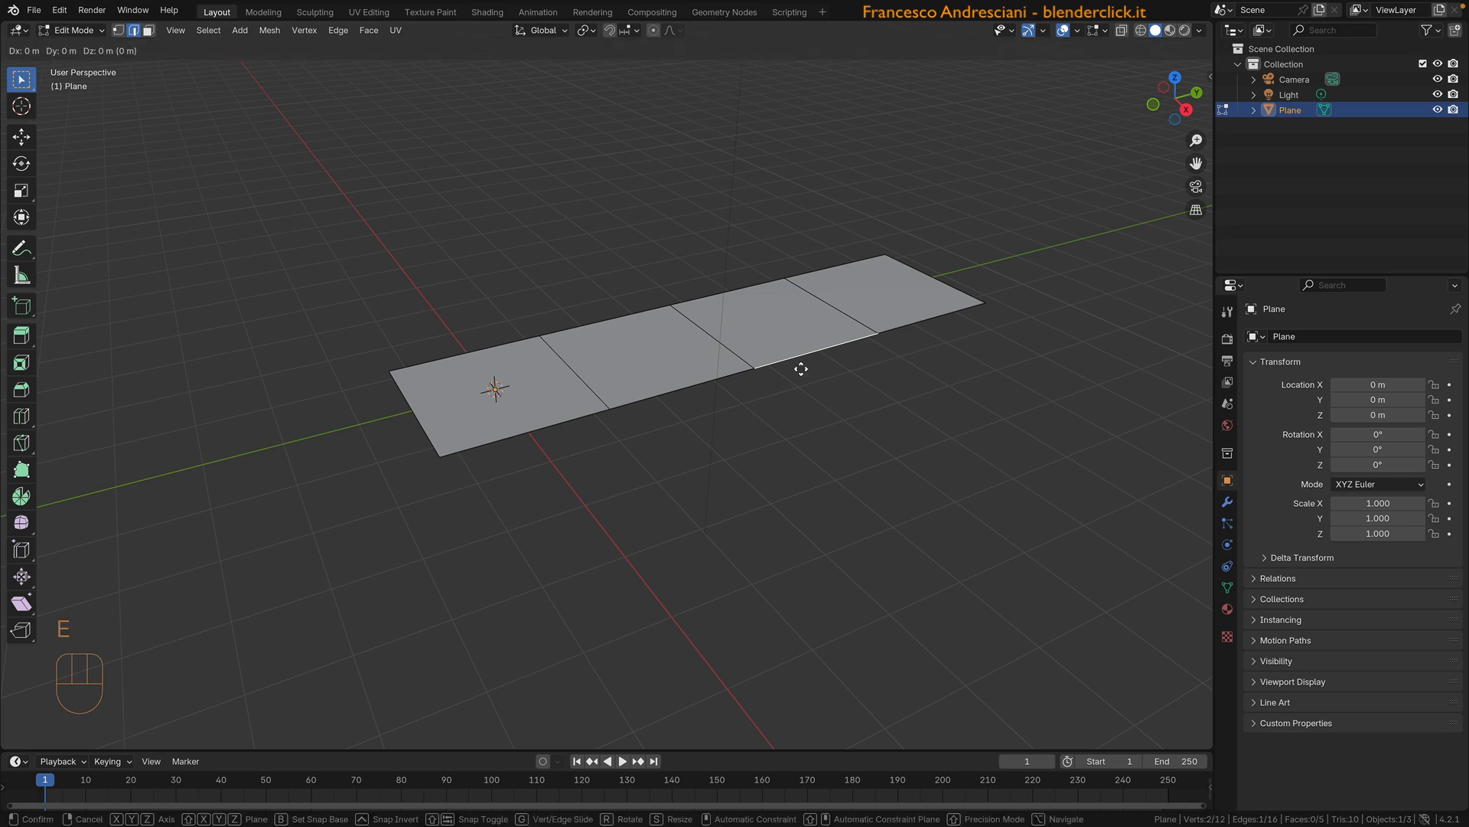
key(x)
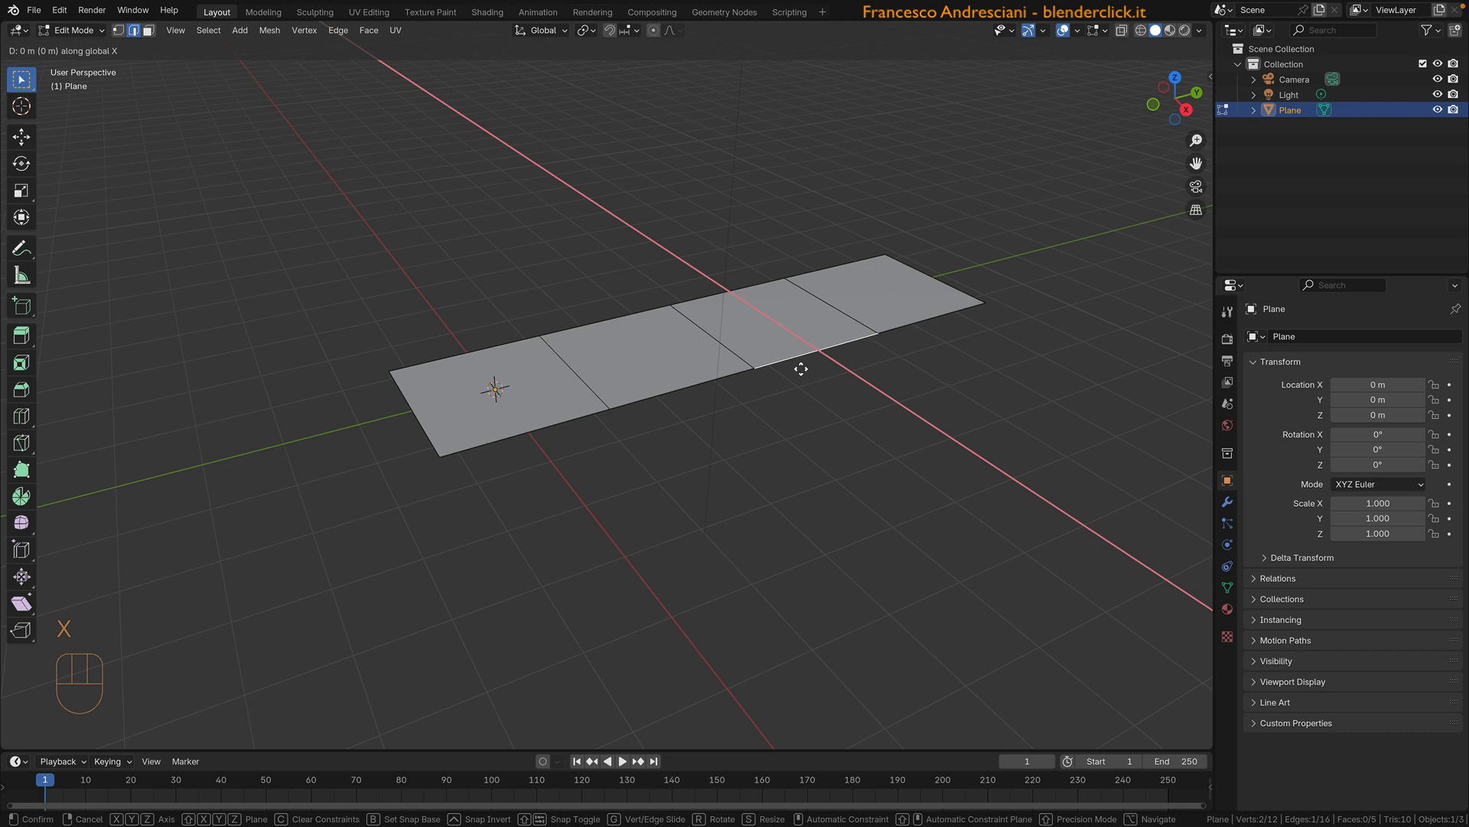
key(KP_2)
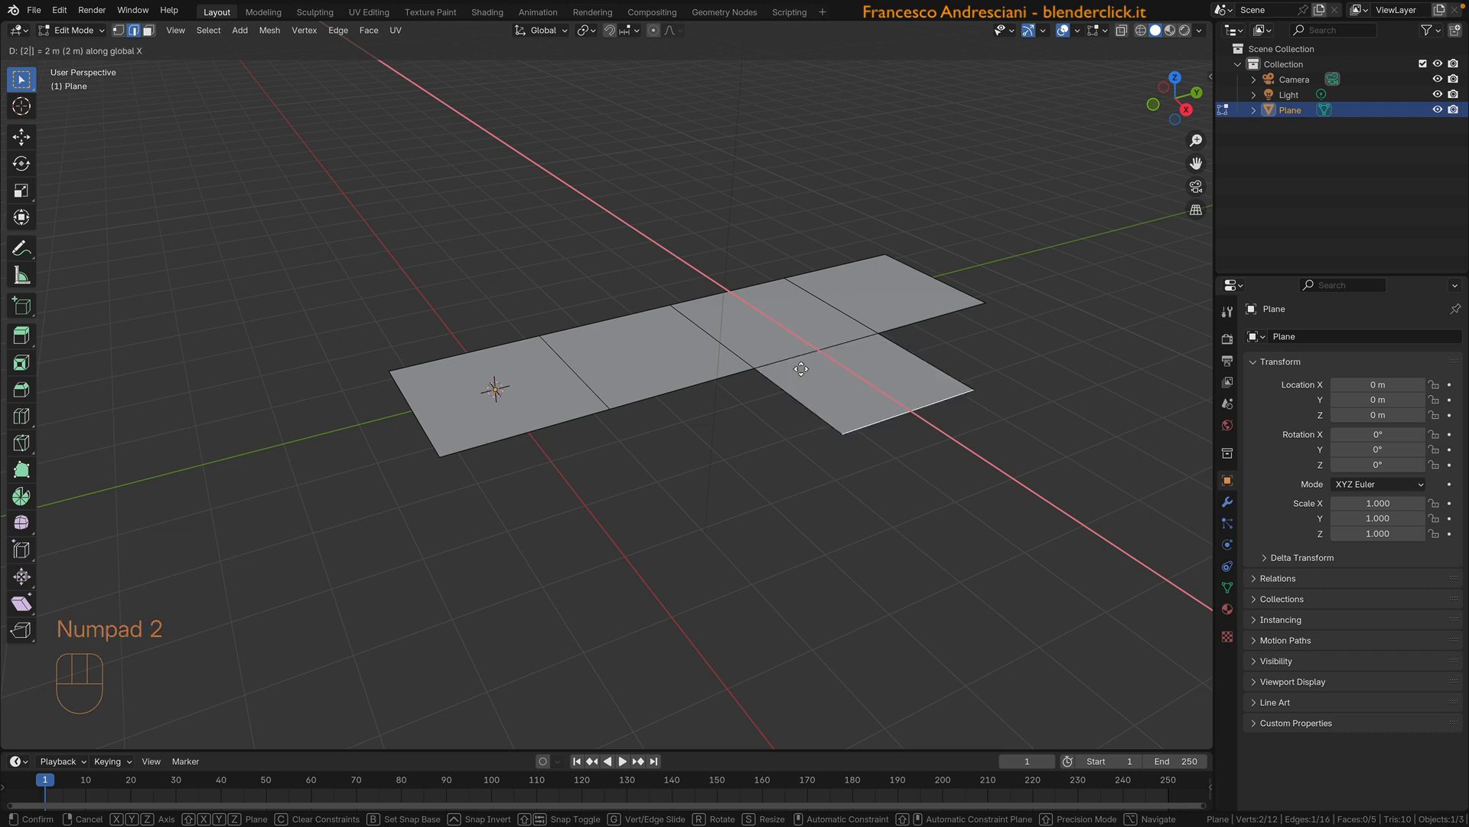
key(KP_Decimal)
key(KP_5)
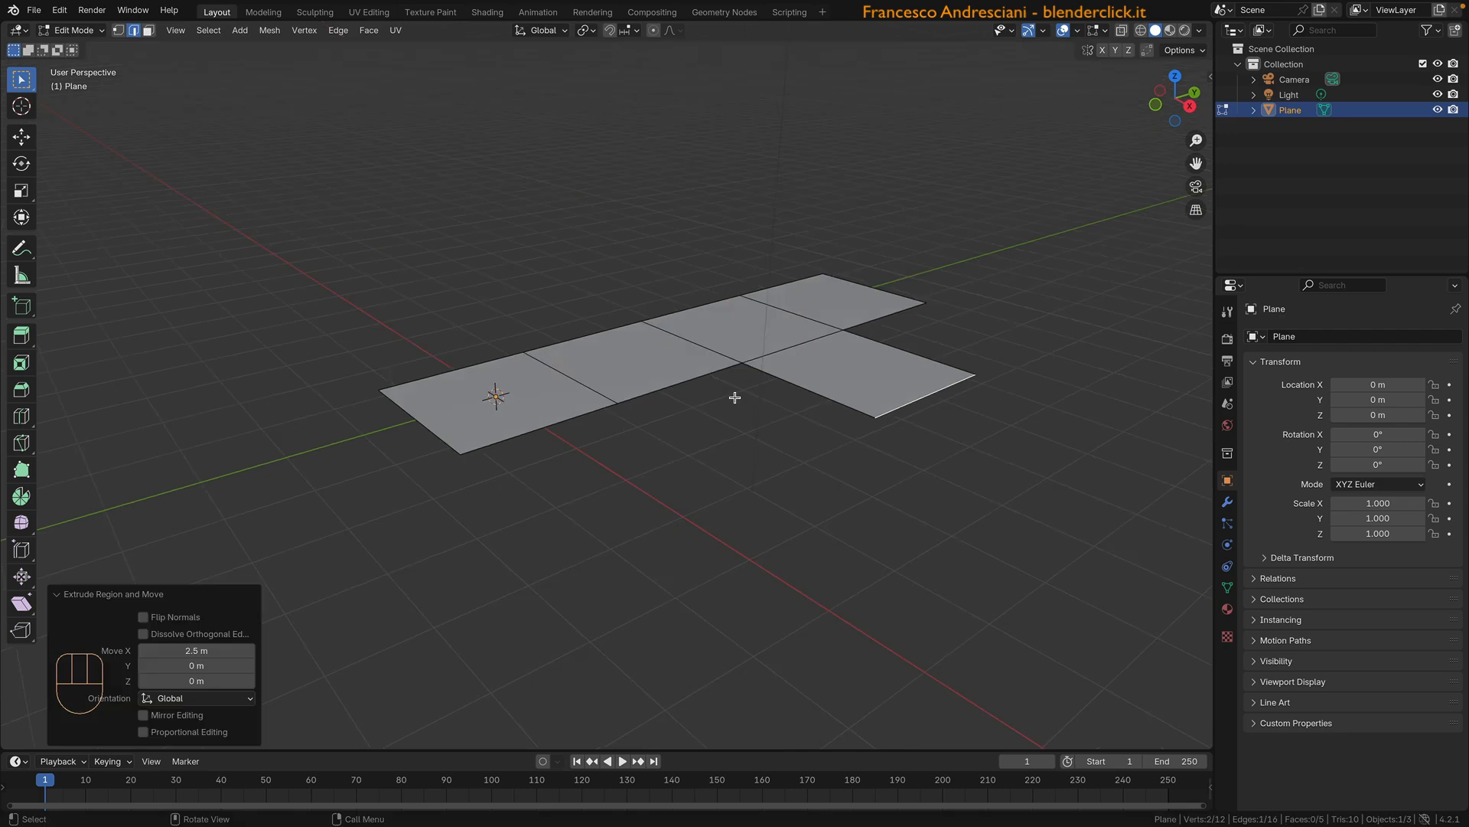
Step: Extrude all faces of the floor layout upward by 2 m
key(3)
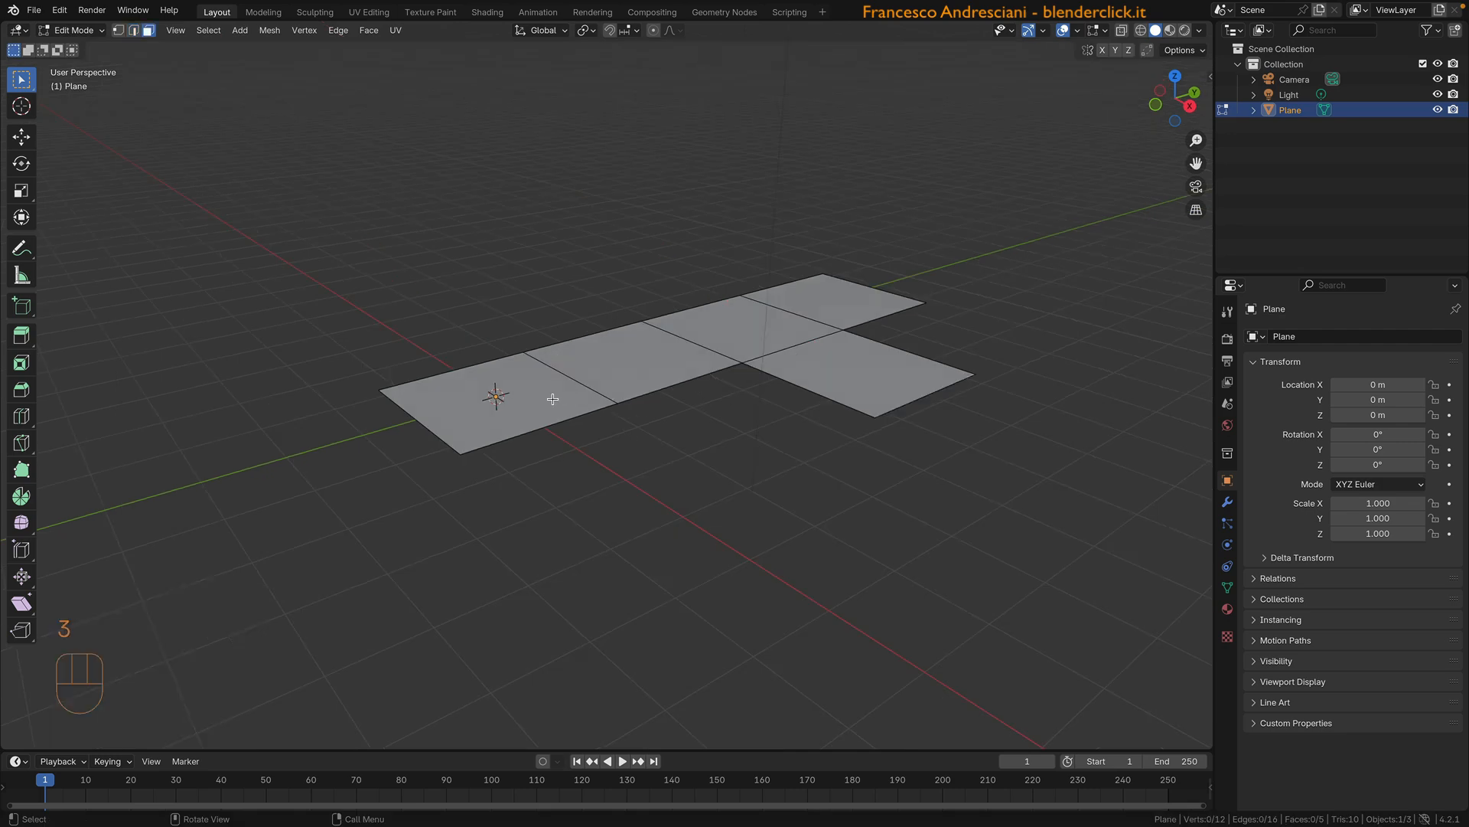
key(a)
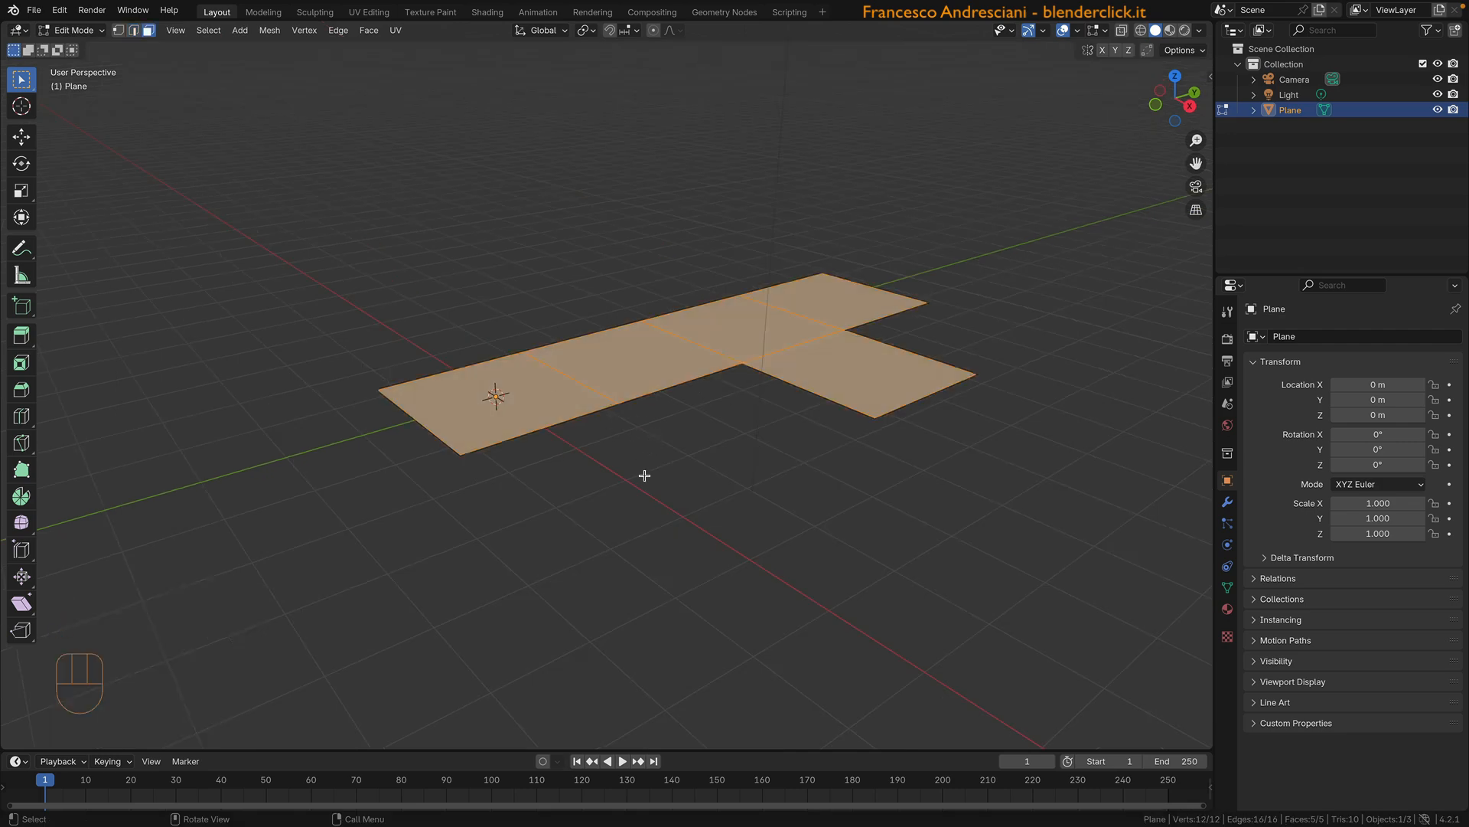
key(e)
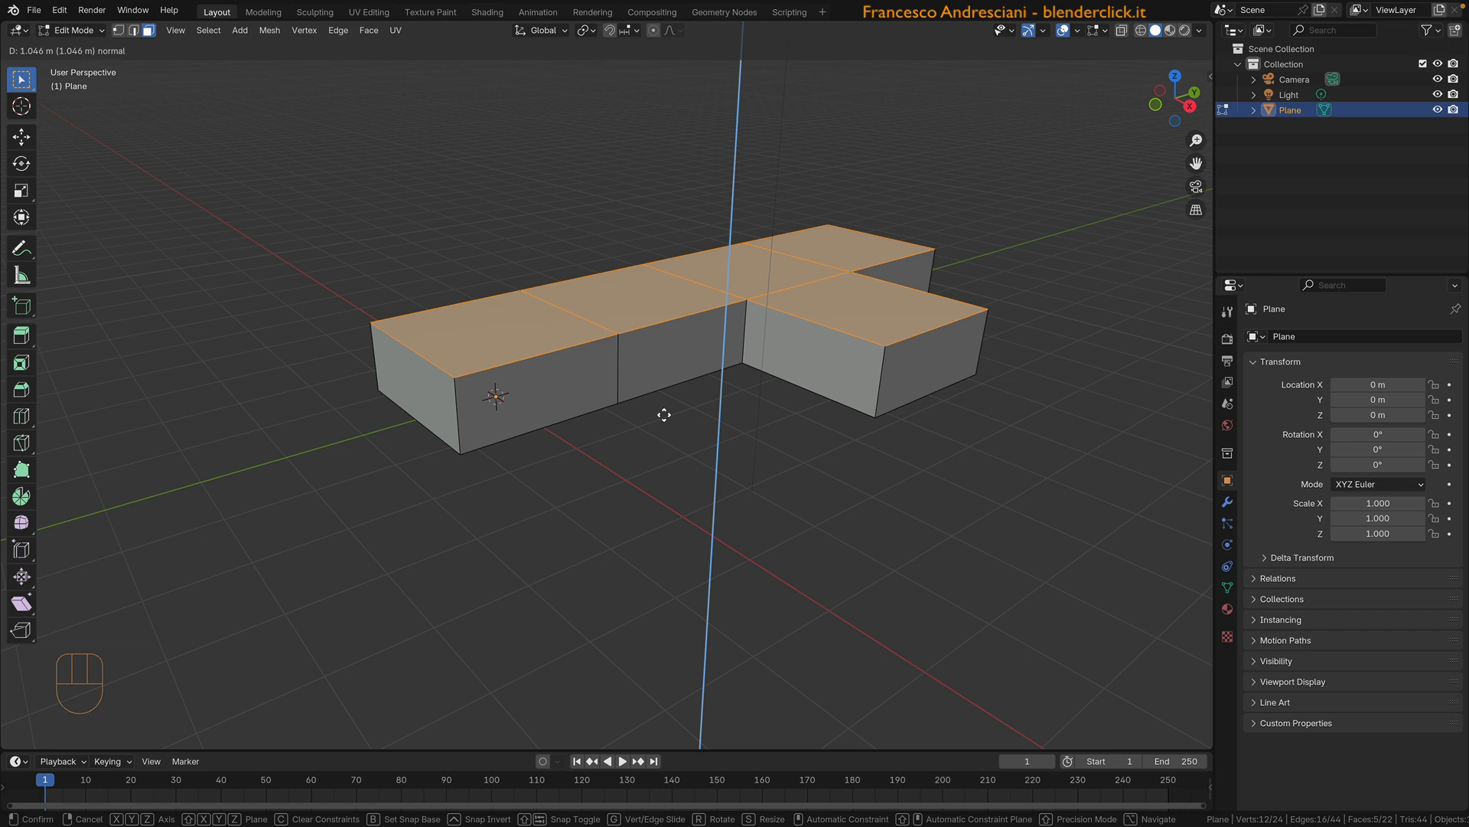
key(BackSpace)
key(BackSpace)
key(BackSpace)
key(KP_2)
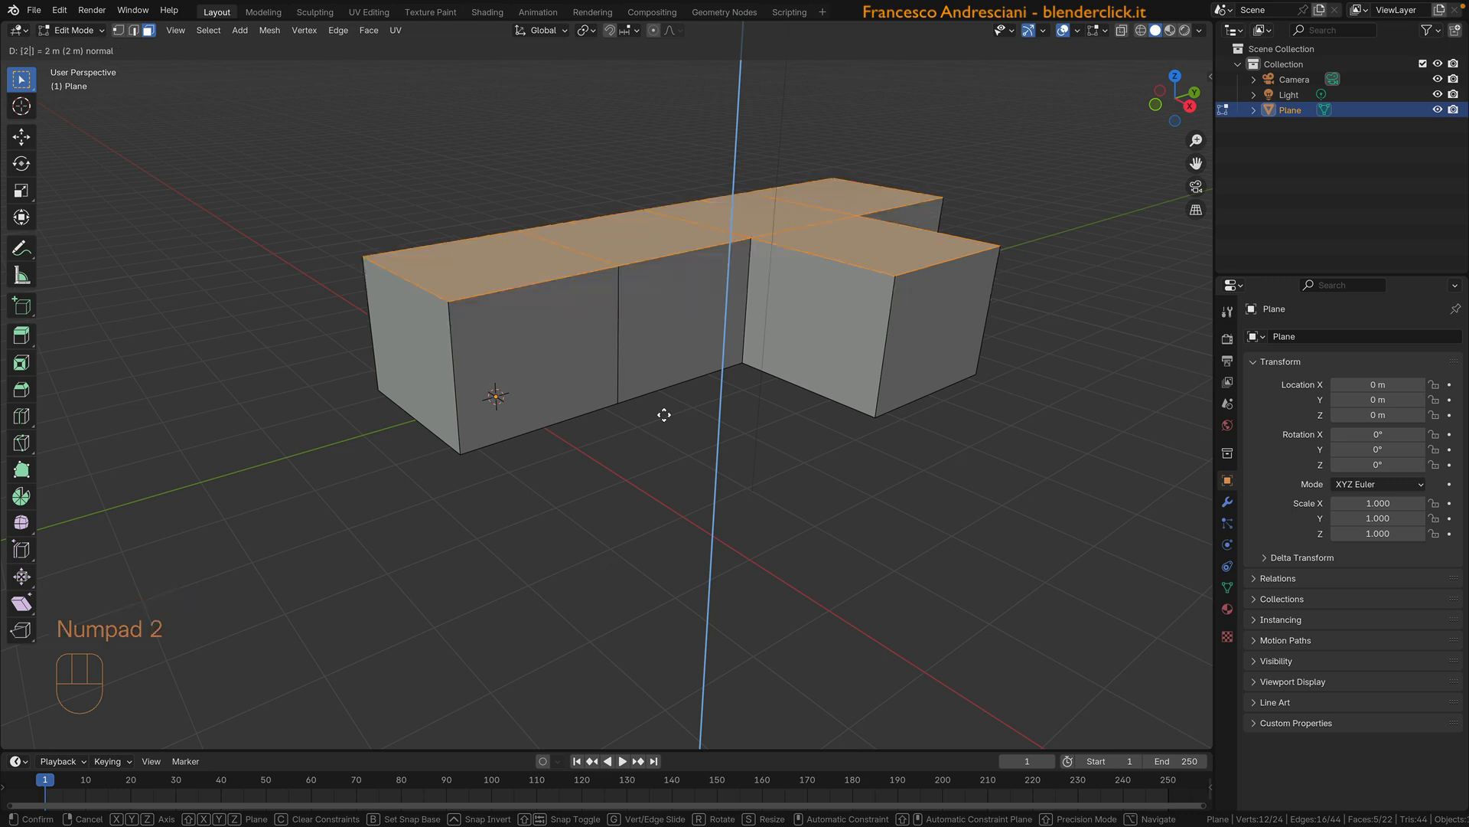
key(Return)
Step: Separate the four top faces of the long corridor into their own object
middle_drag(663, 413, 535, 289)
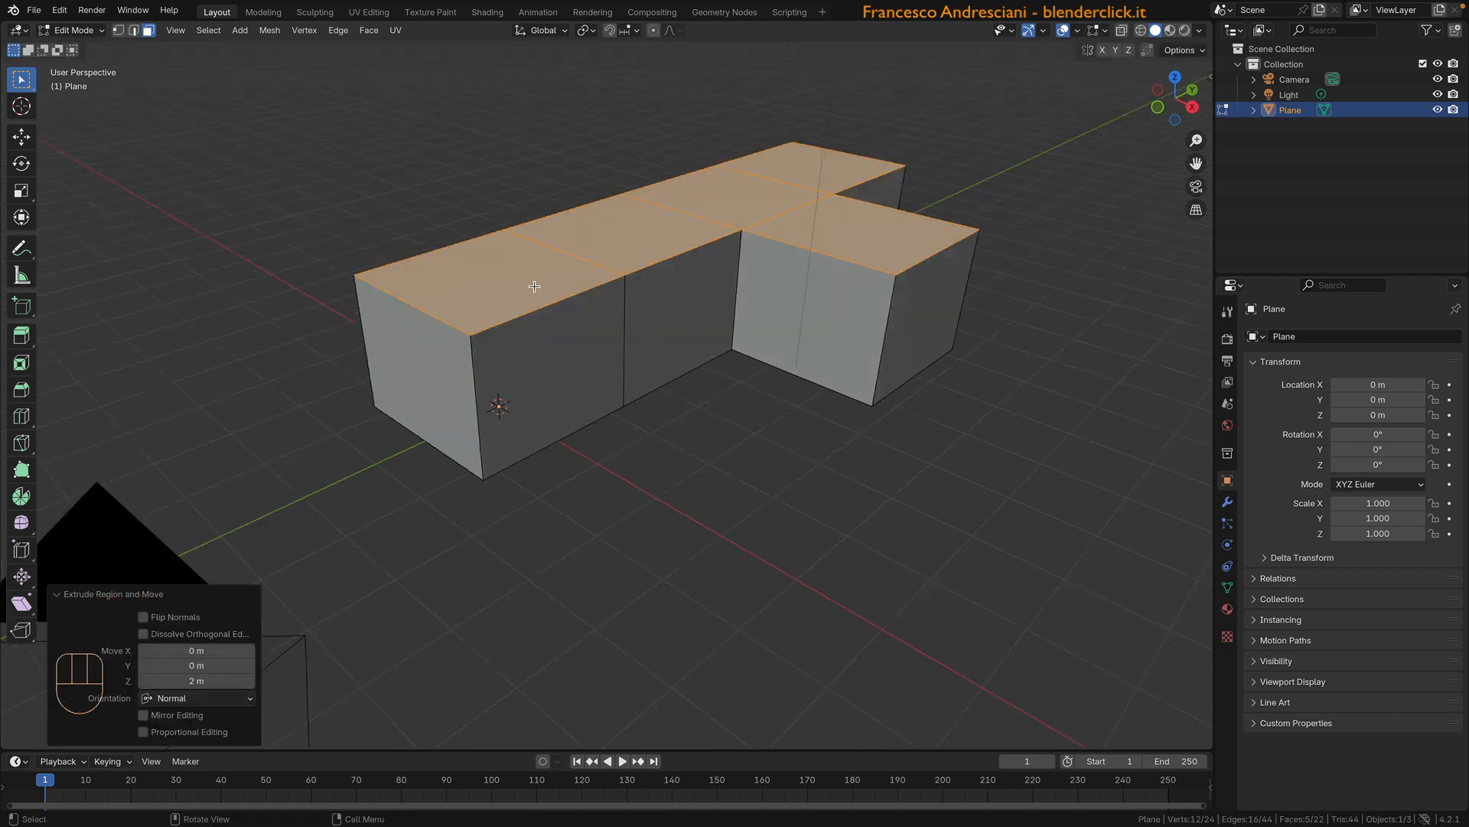
click(497, 280)
shift+click(679, 217)
shift+click(709, 202)
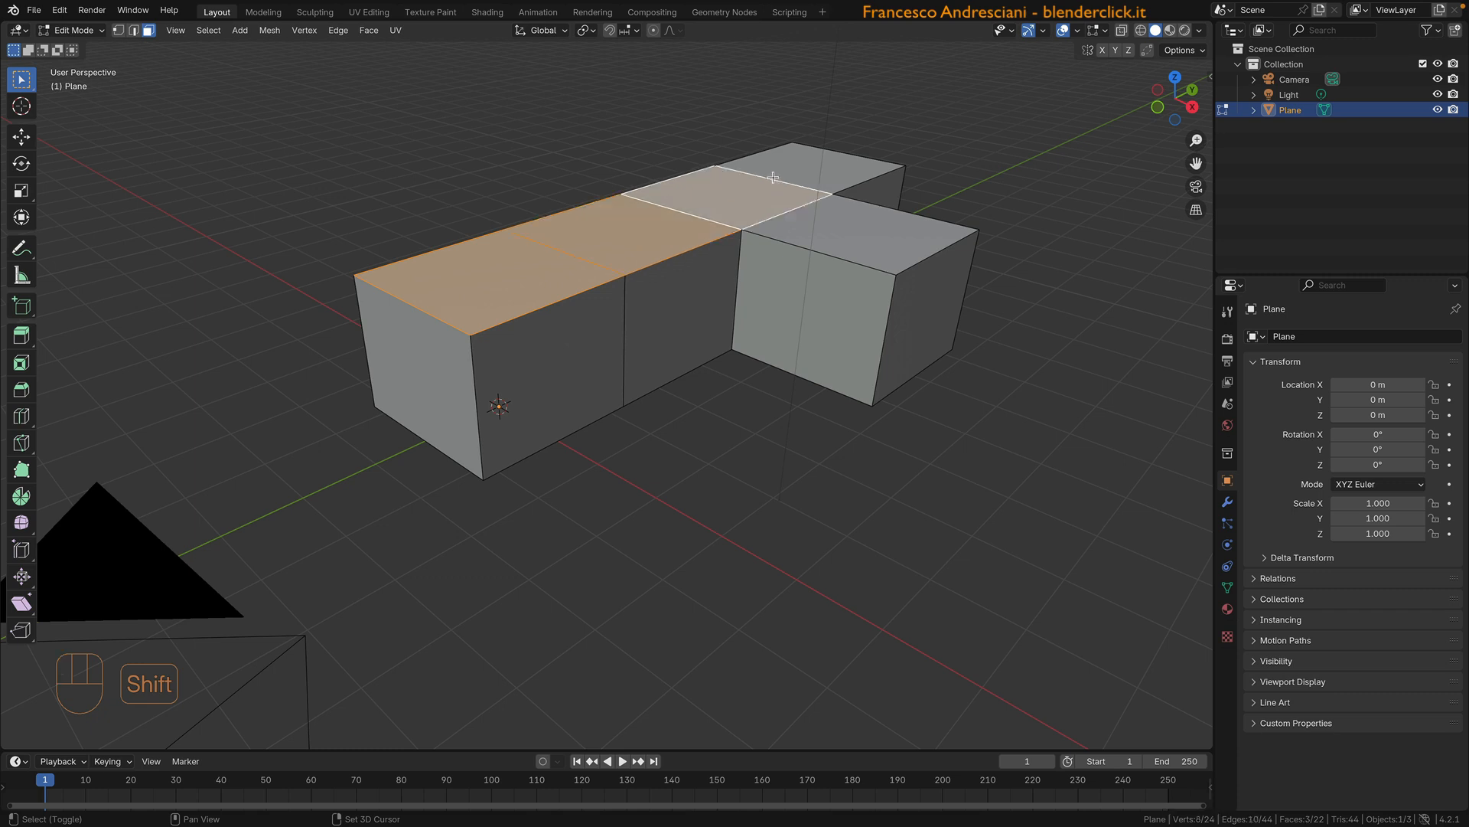
shift+click(798, 159)
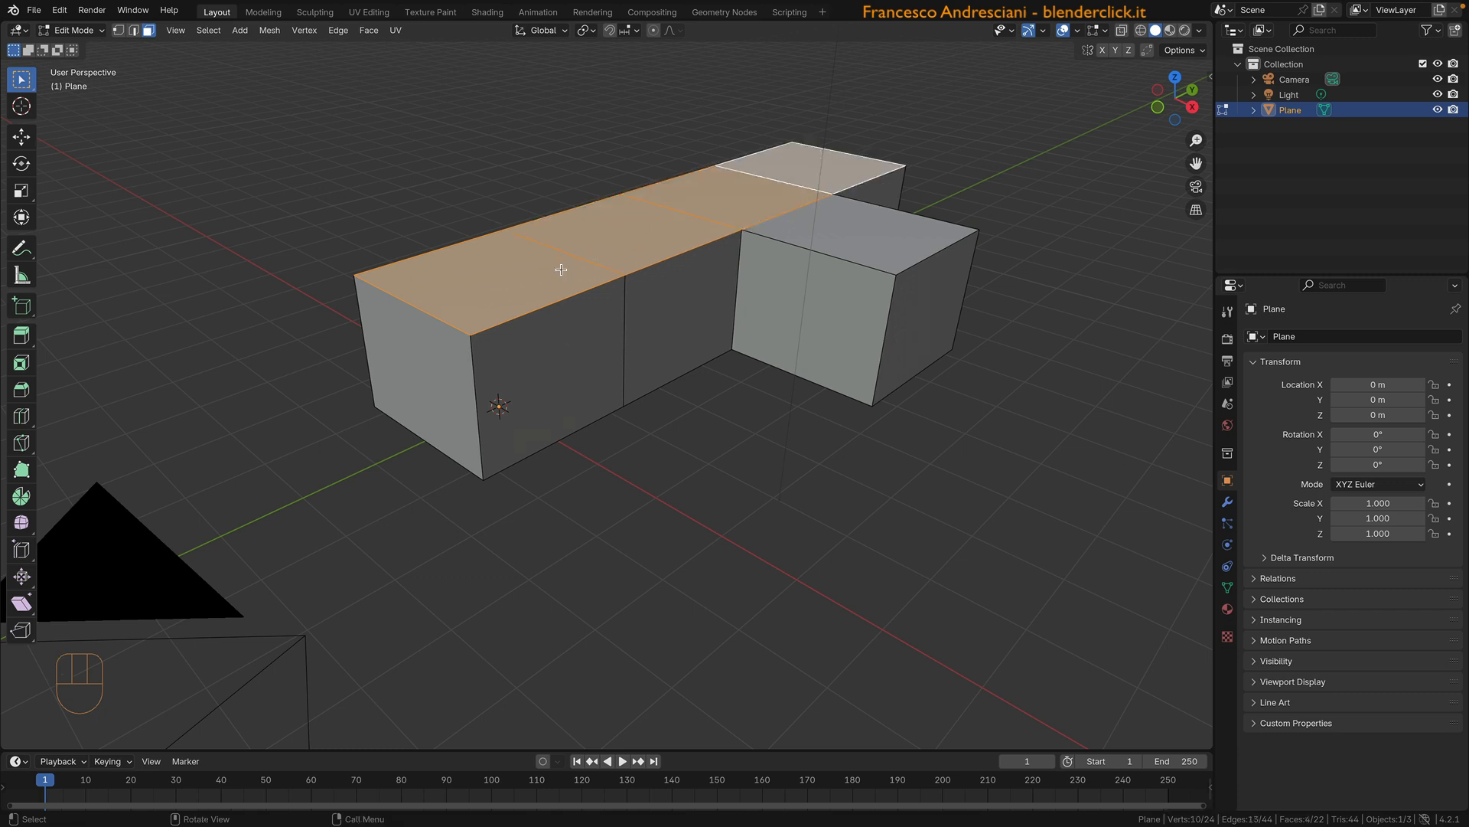
key(p)
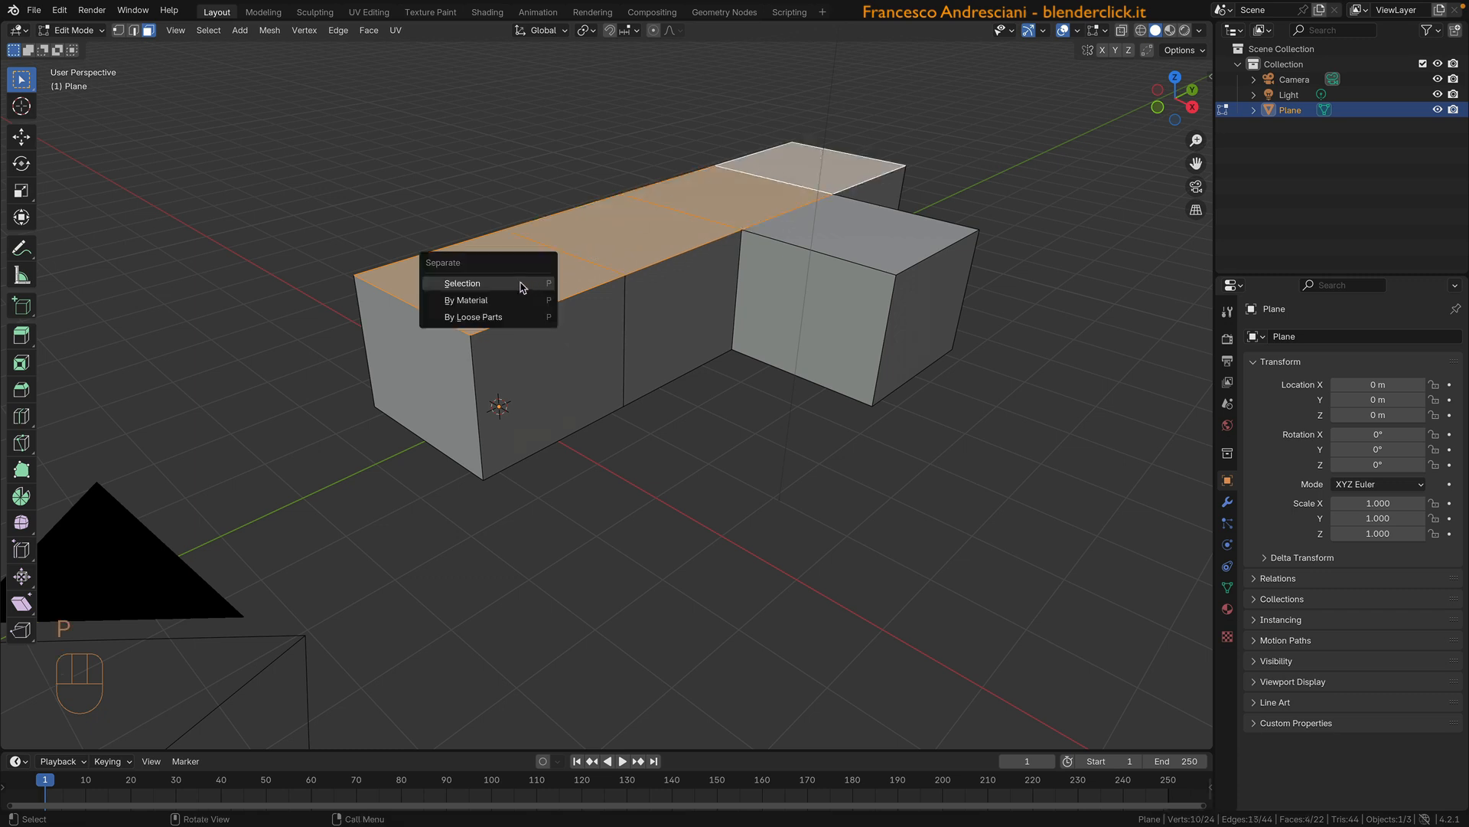
click(463, 284)
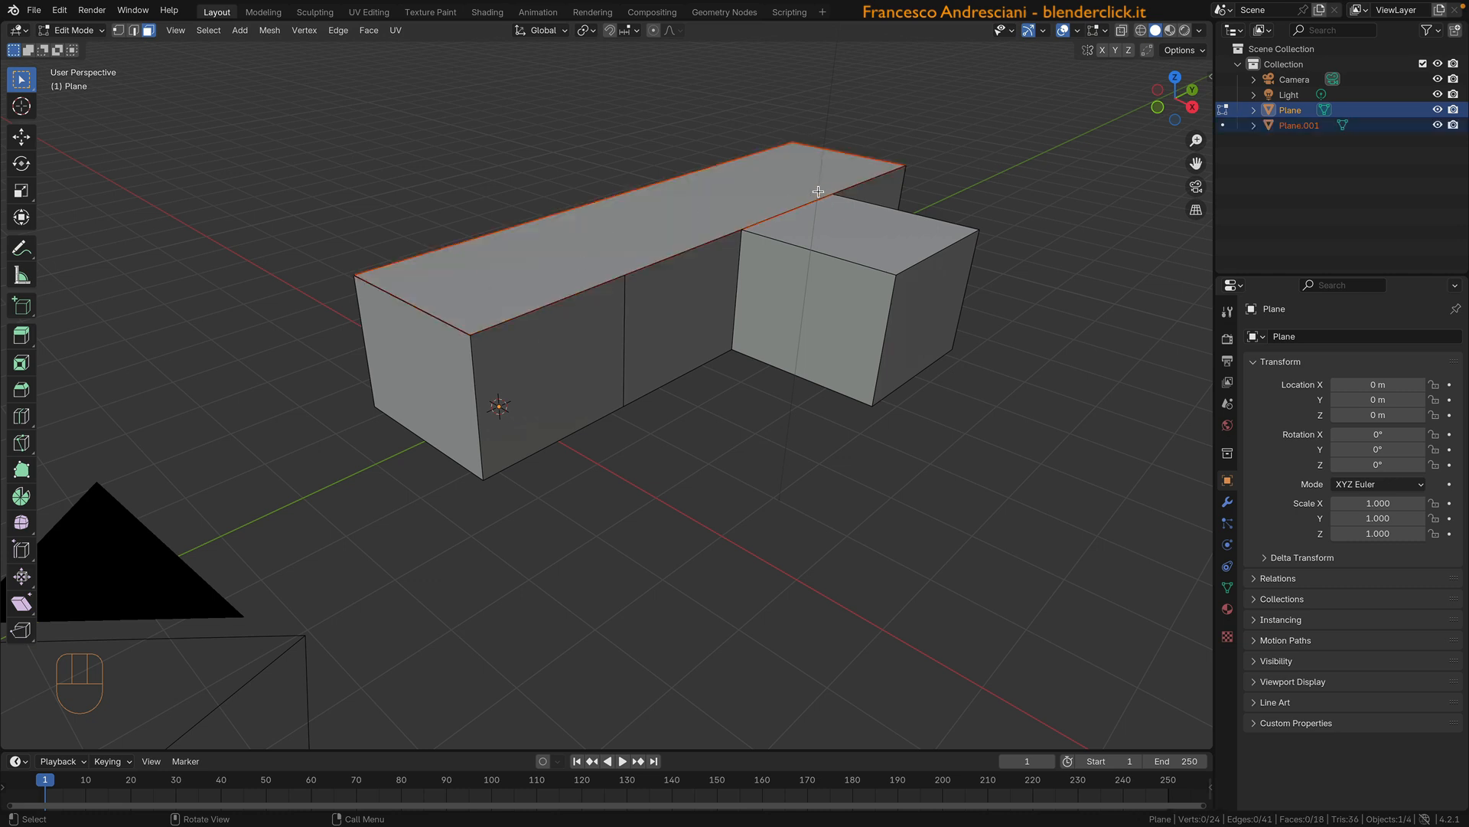
Step: Separate the top face of the side branch into its own object
click(862, 238)
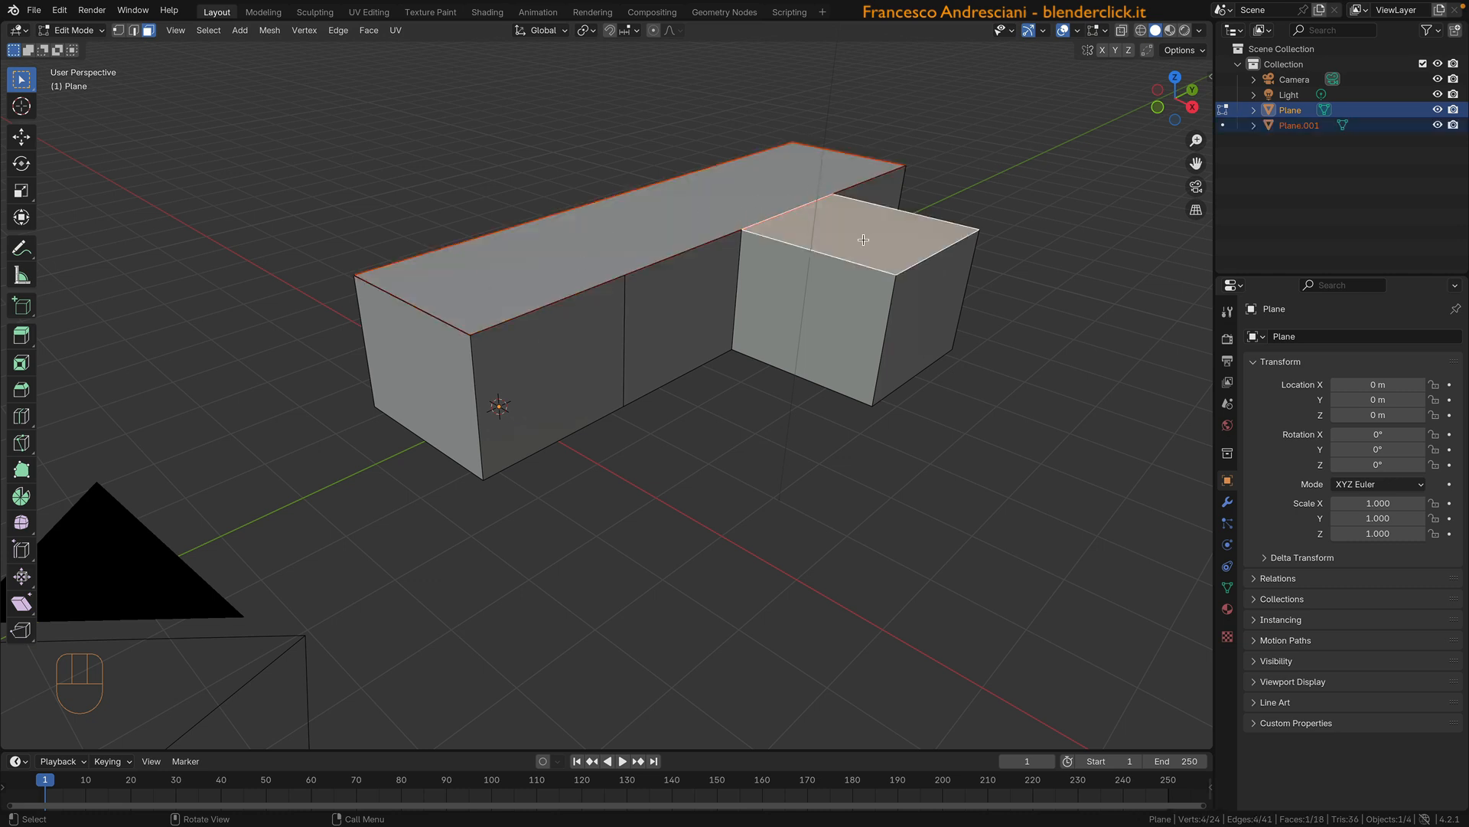
key(p)
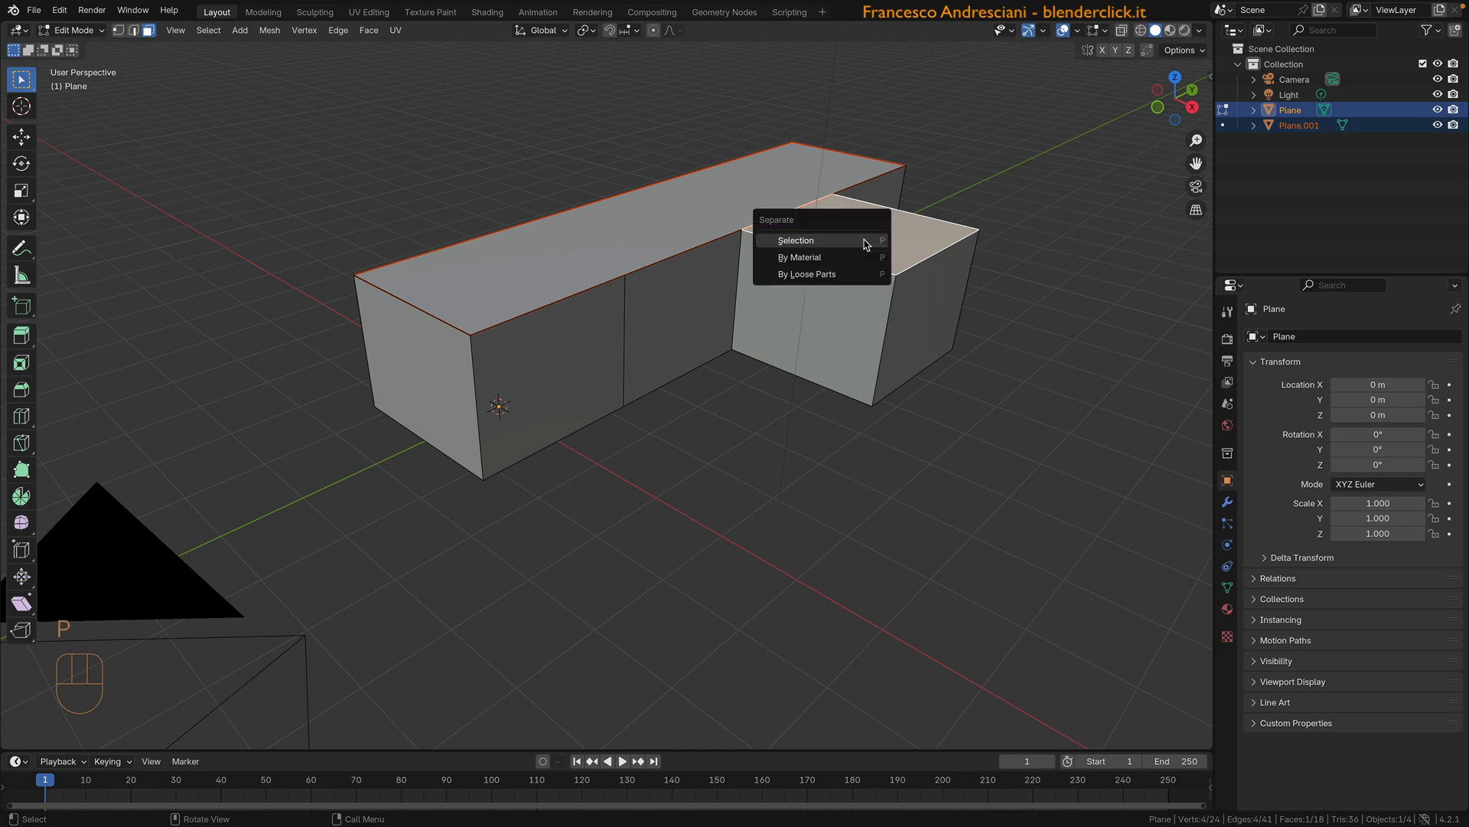
click(796, 240)
Step: Select all bottom faces of the mesh by picking the first one and selecting similar coplanar faces
middle_drag(865, 244, 767, 196)
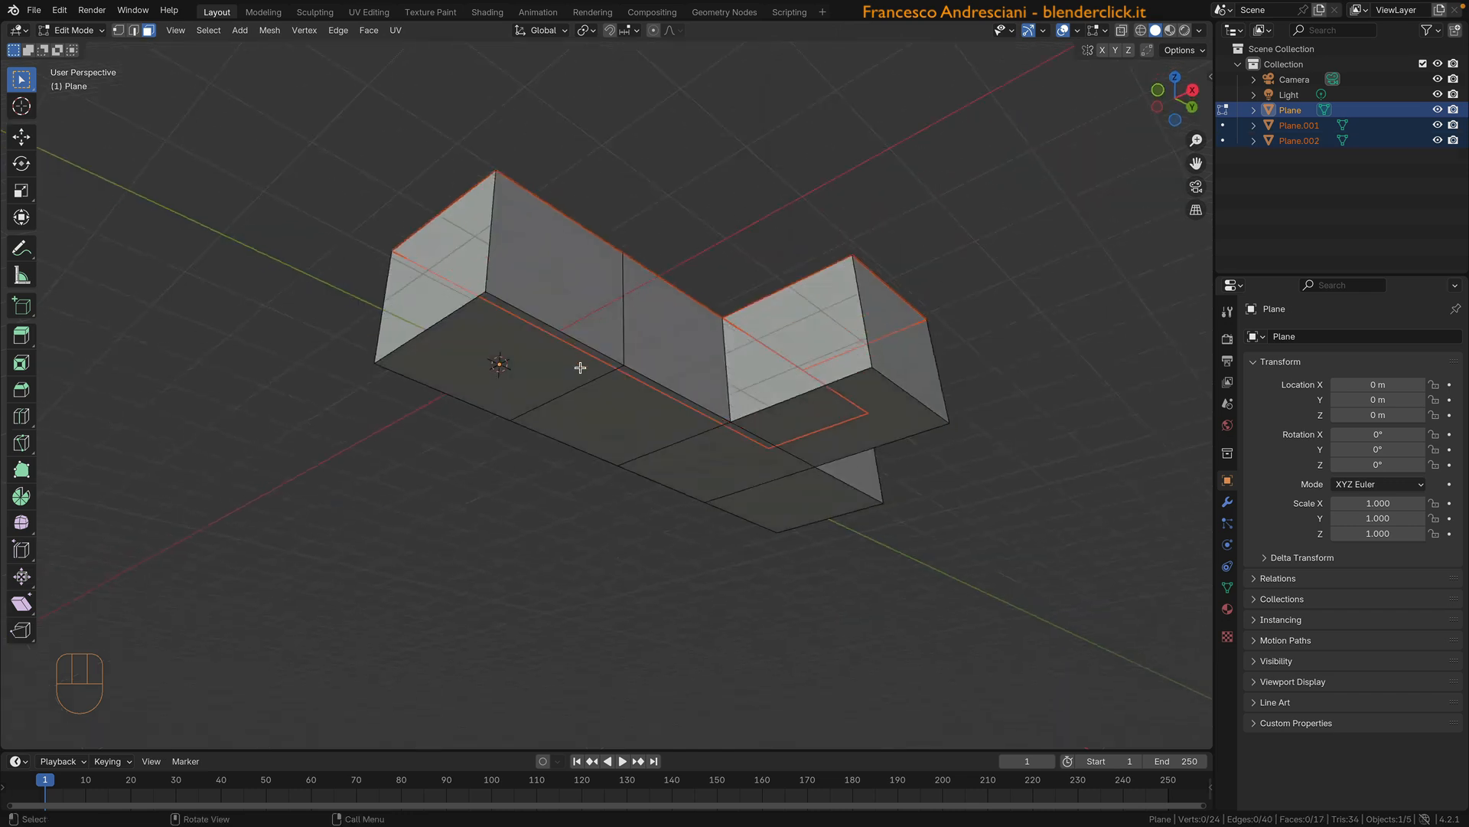
click(596, 406)
shift+click(631, 420)
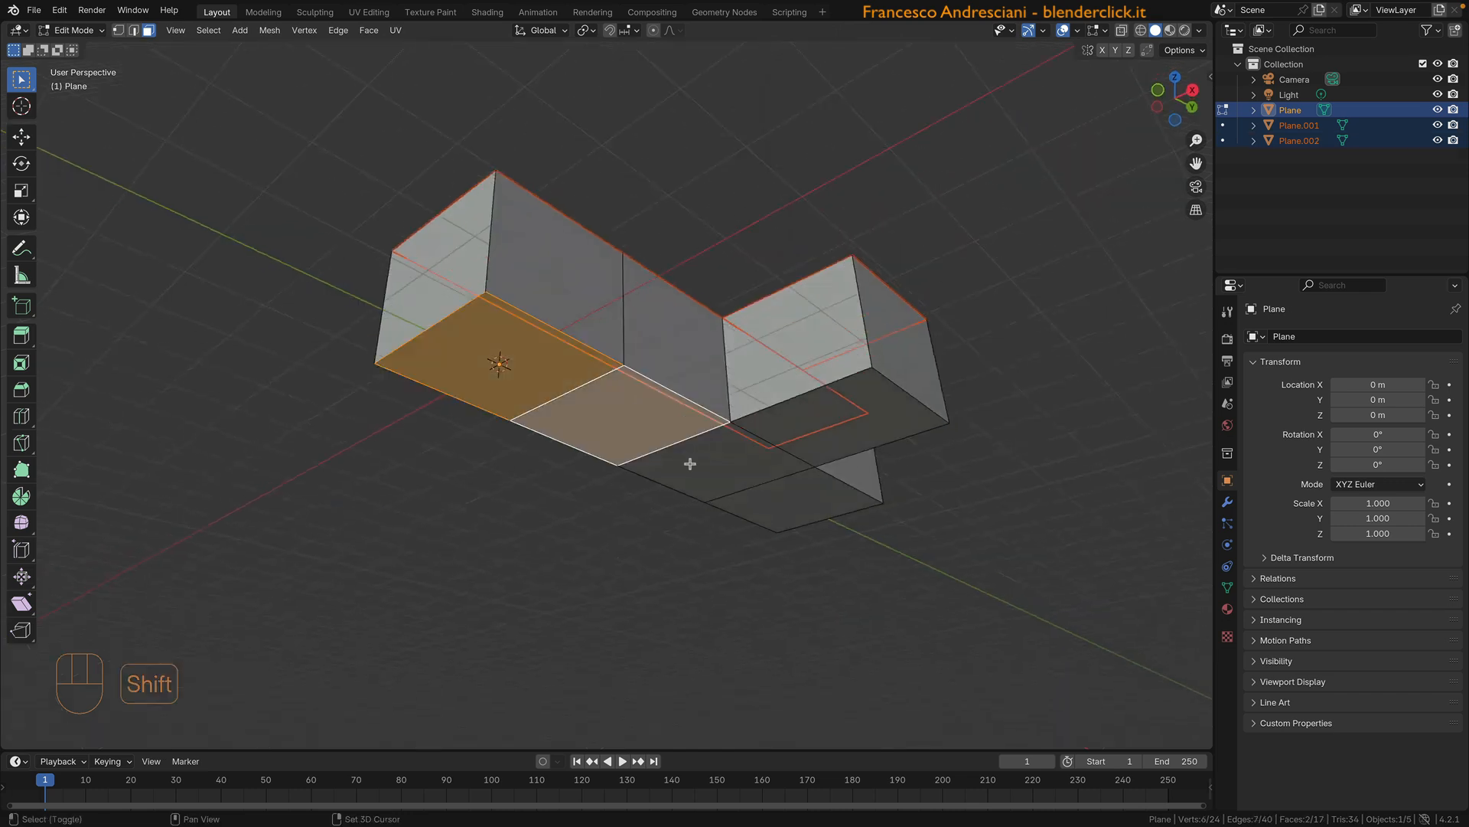
click(569, 387)
middle_drag(588, 409, 584, 426)
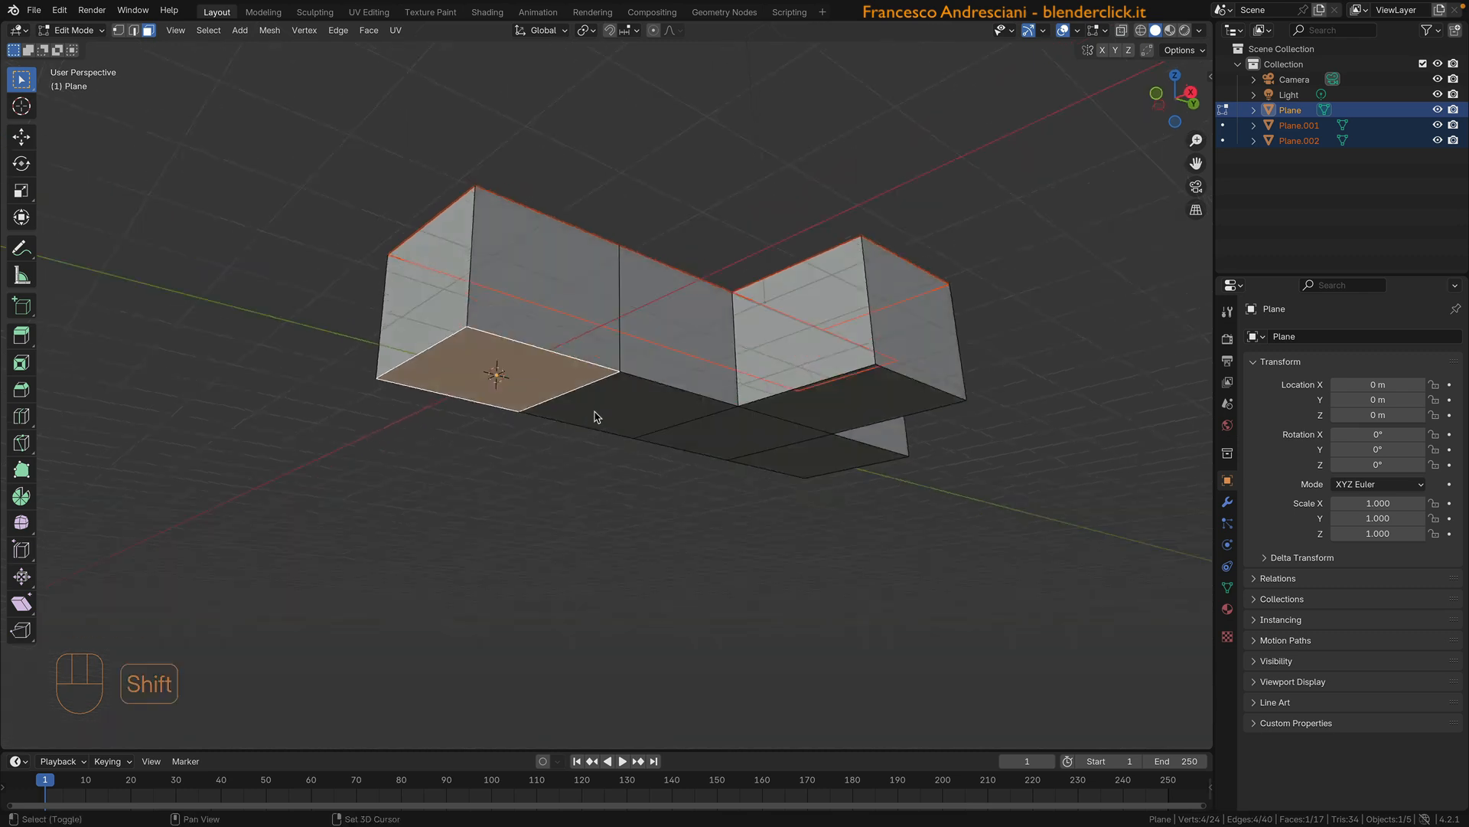
key(shift+g)
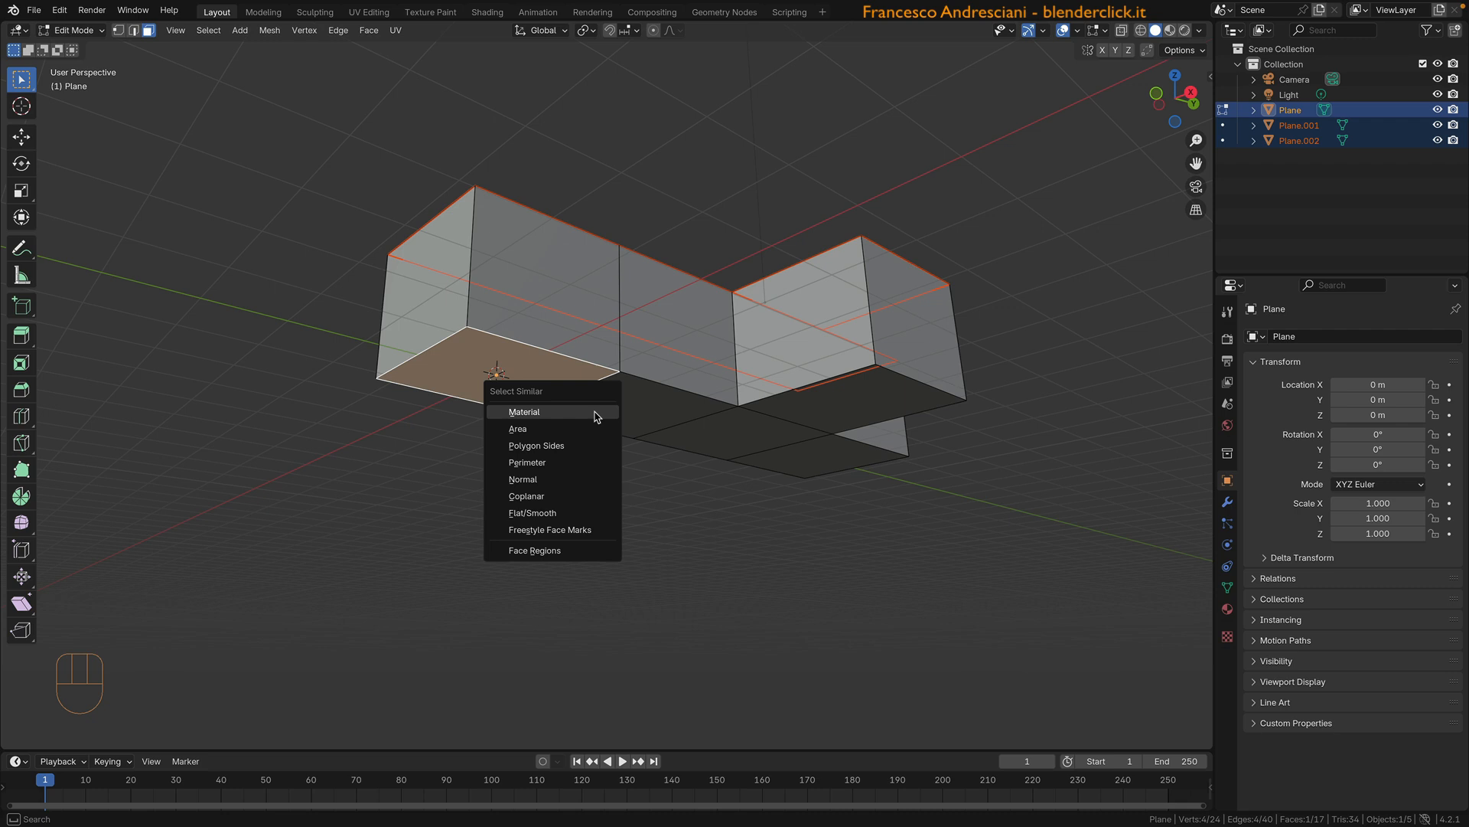
click(541, 498)
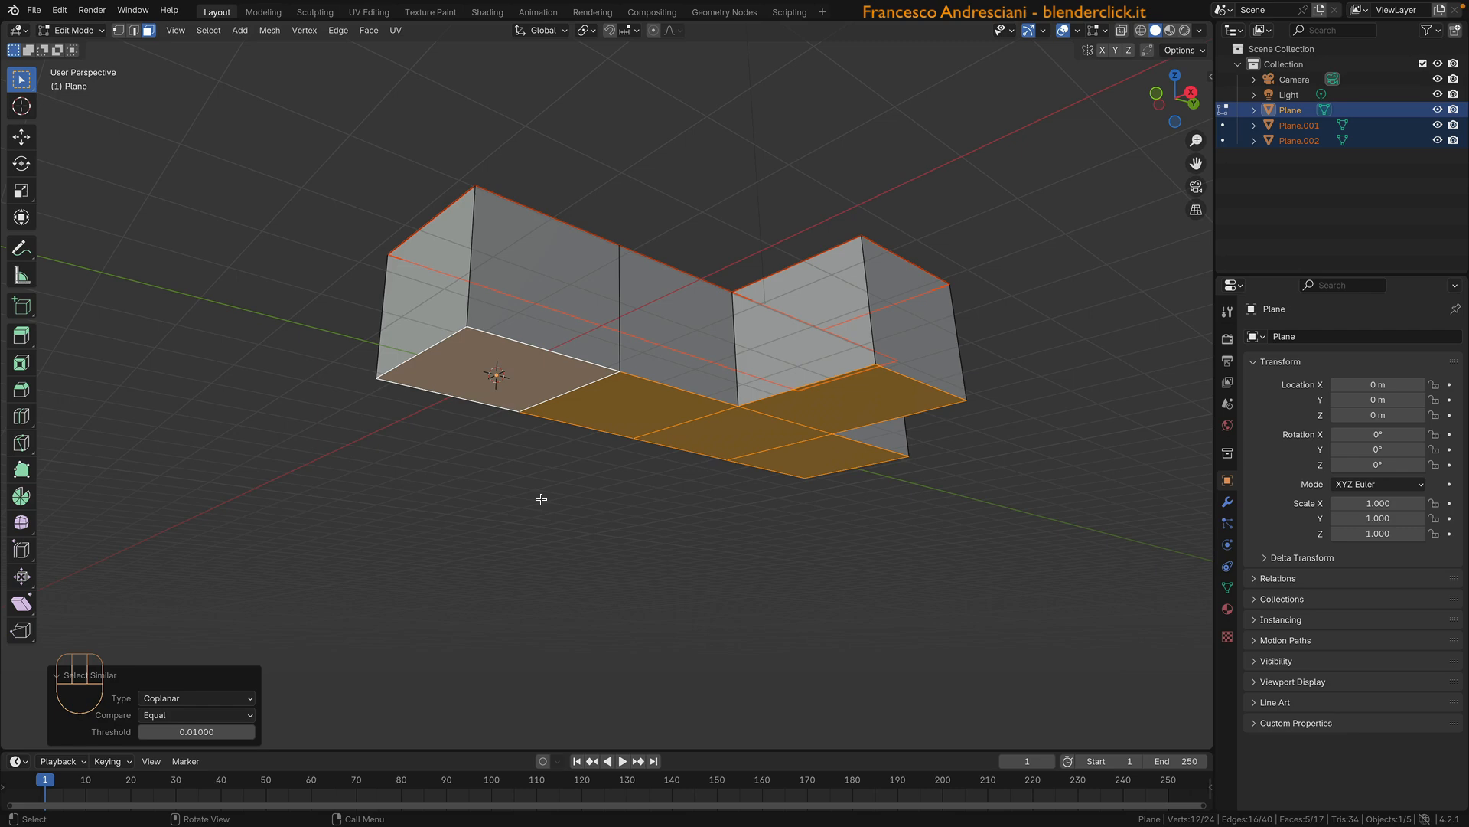
Step: Separate the selected bottom faces into their own object and return to Object Mode
key(p)
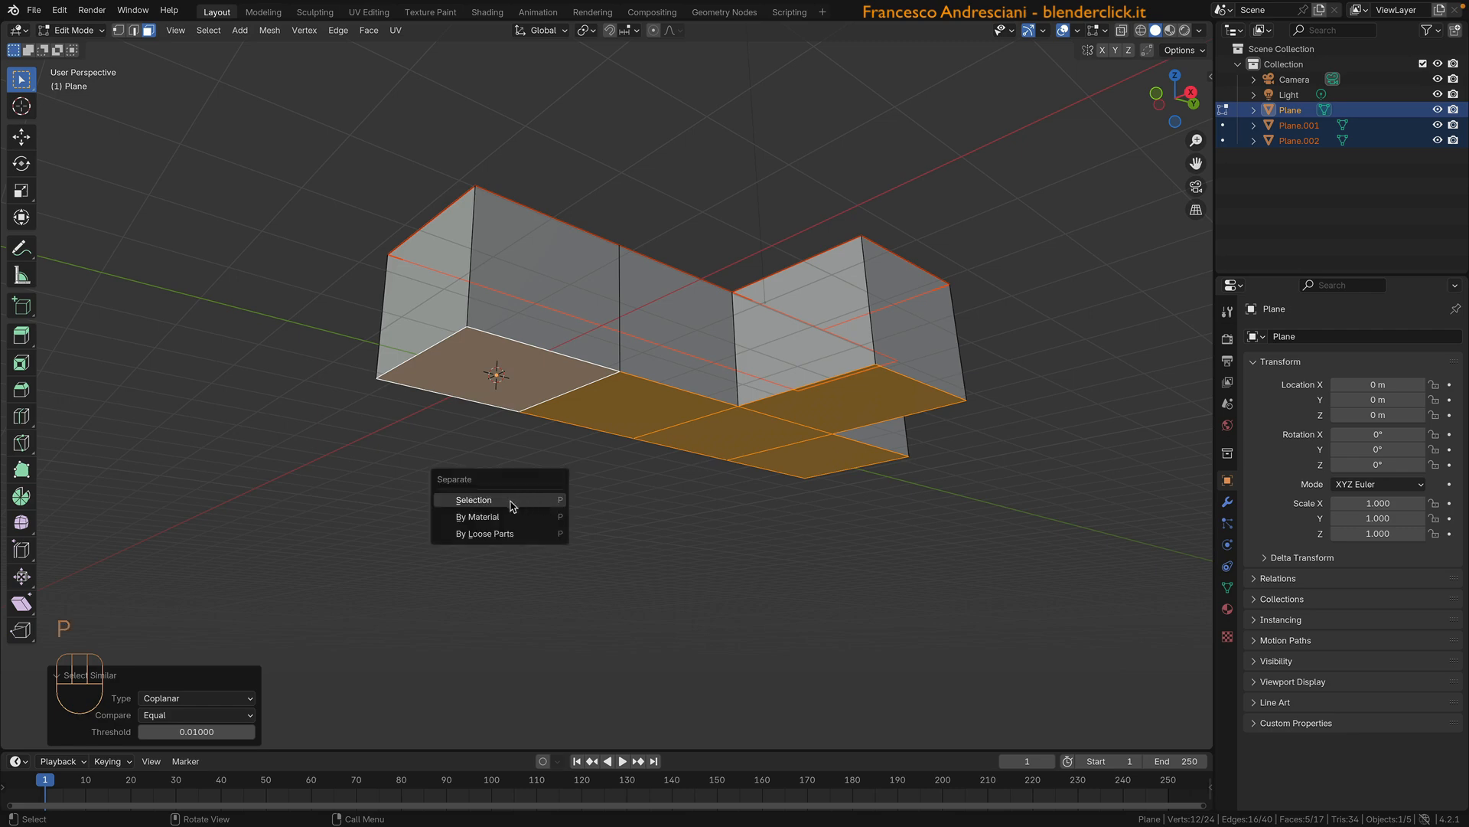
click(512, 501)
key(Tab)
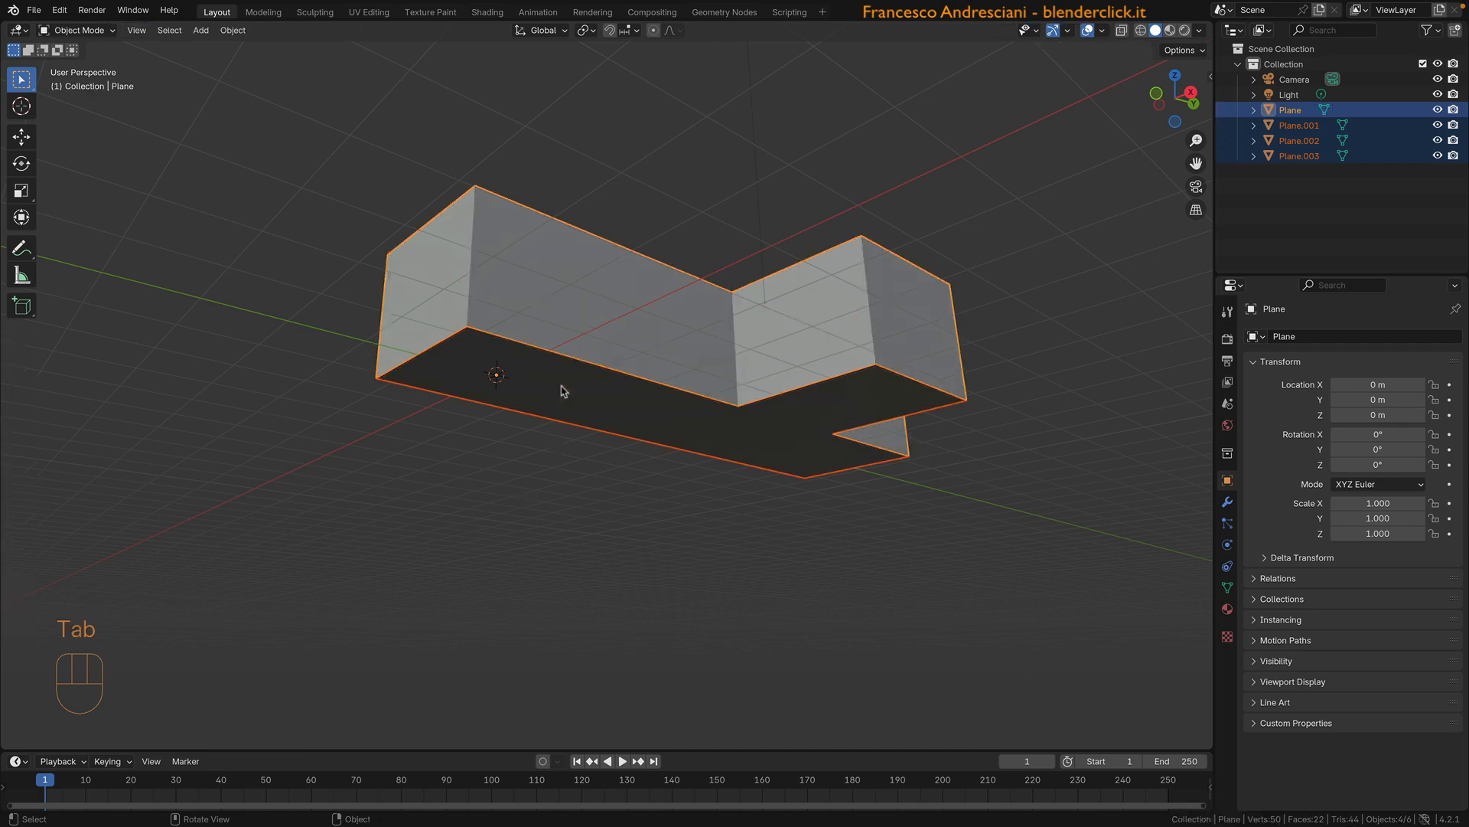
Step: Select only the walls object and rename it "Pareti"
middle_drag(584, 407, 581, 426)
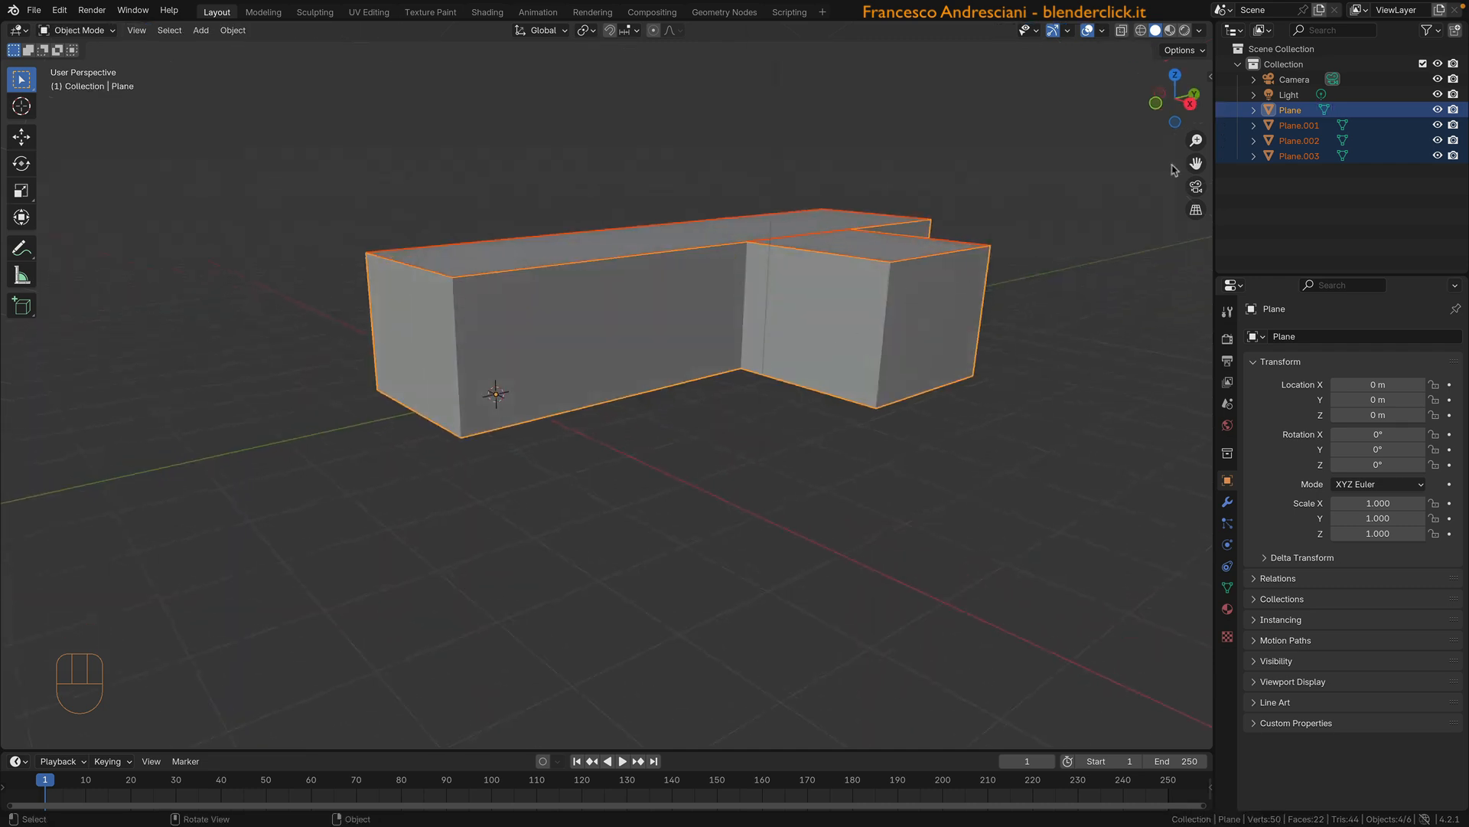
click(742, 320)
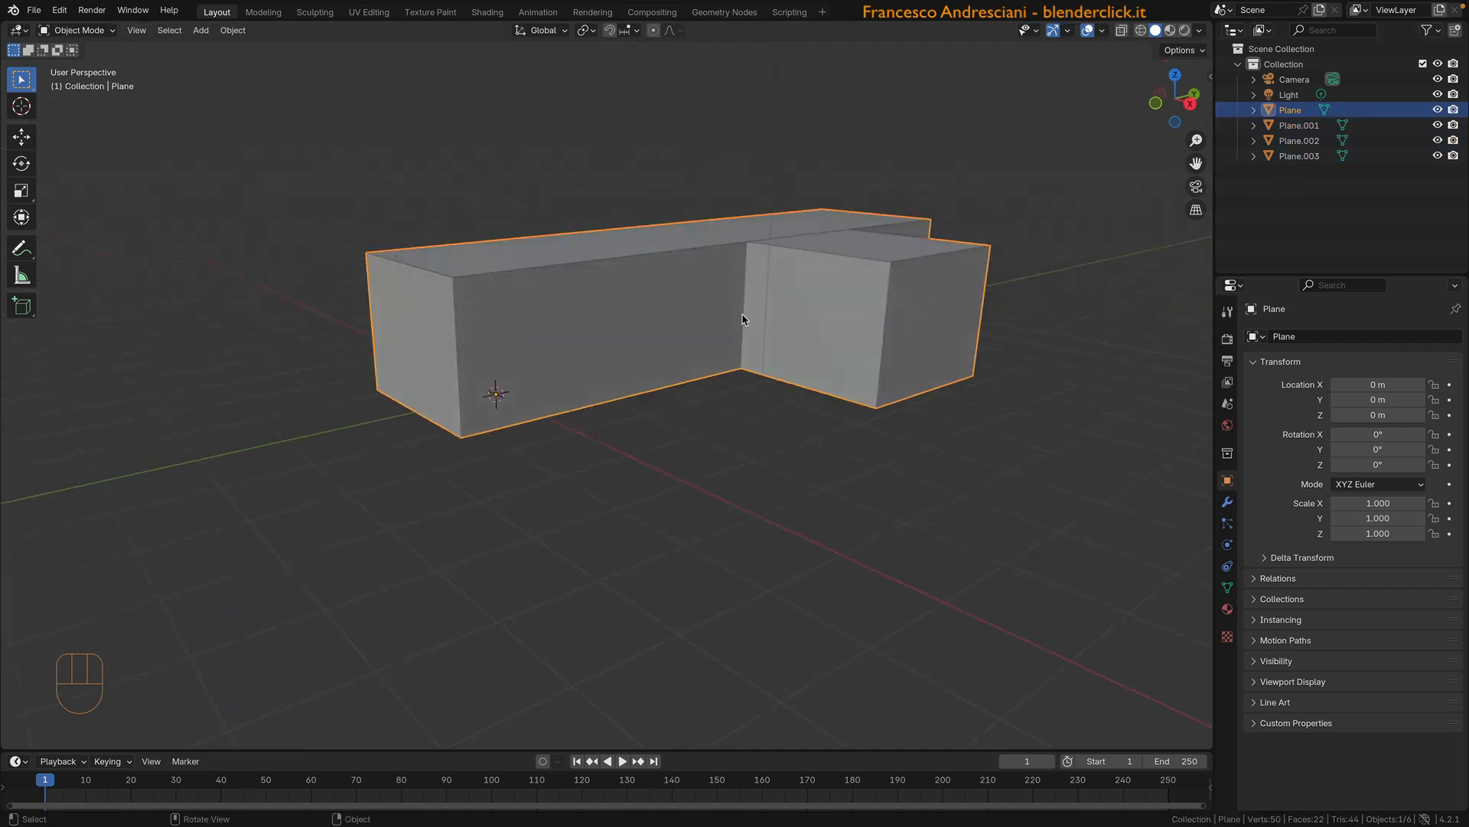
double_click(1293, 110)
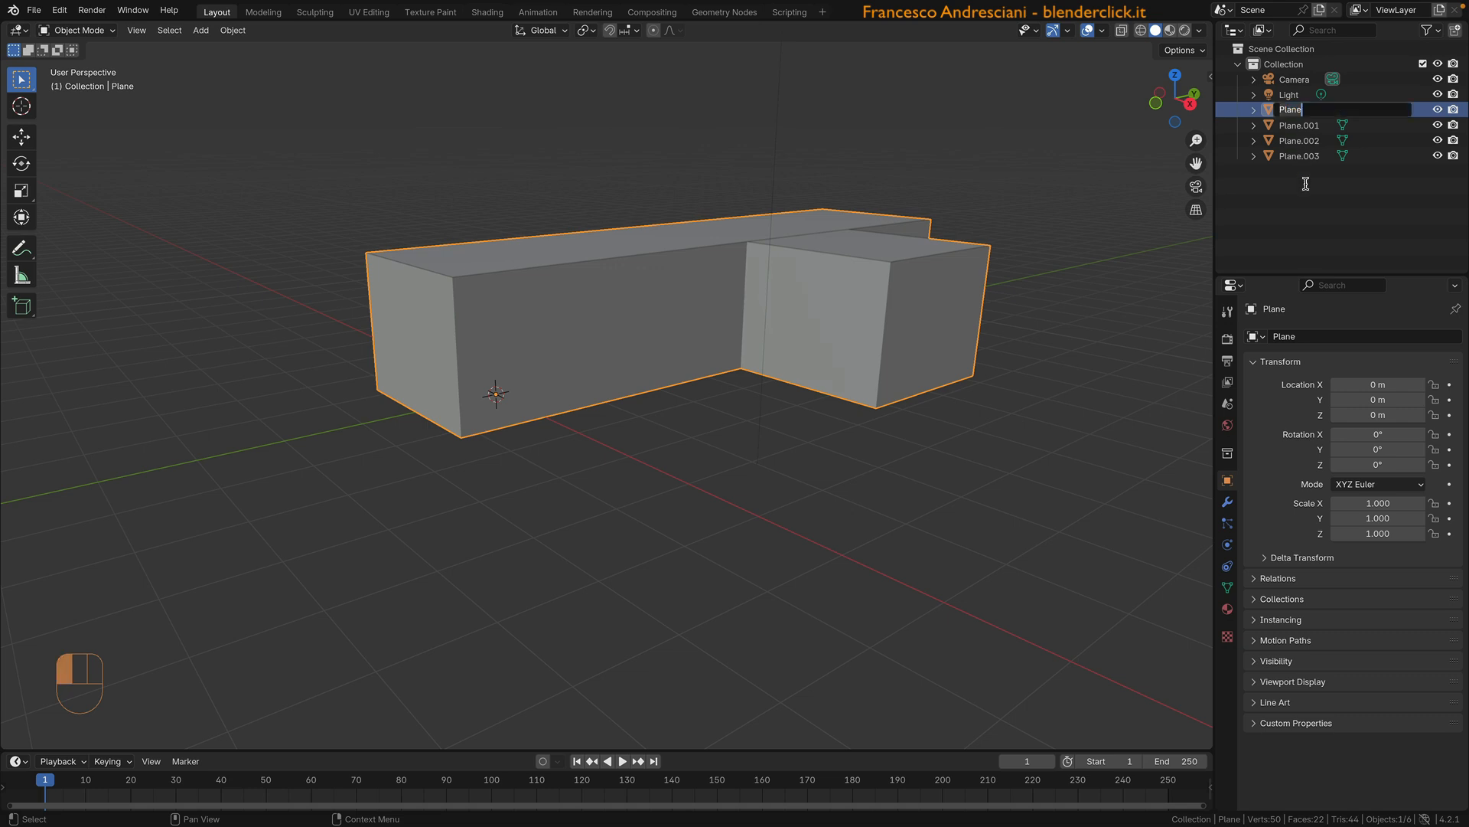
text(Pareti)
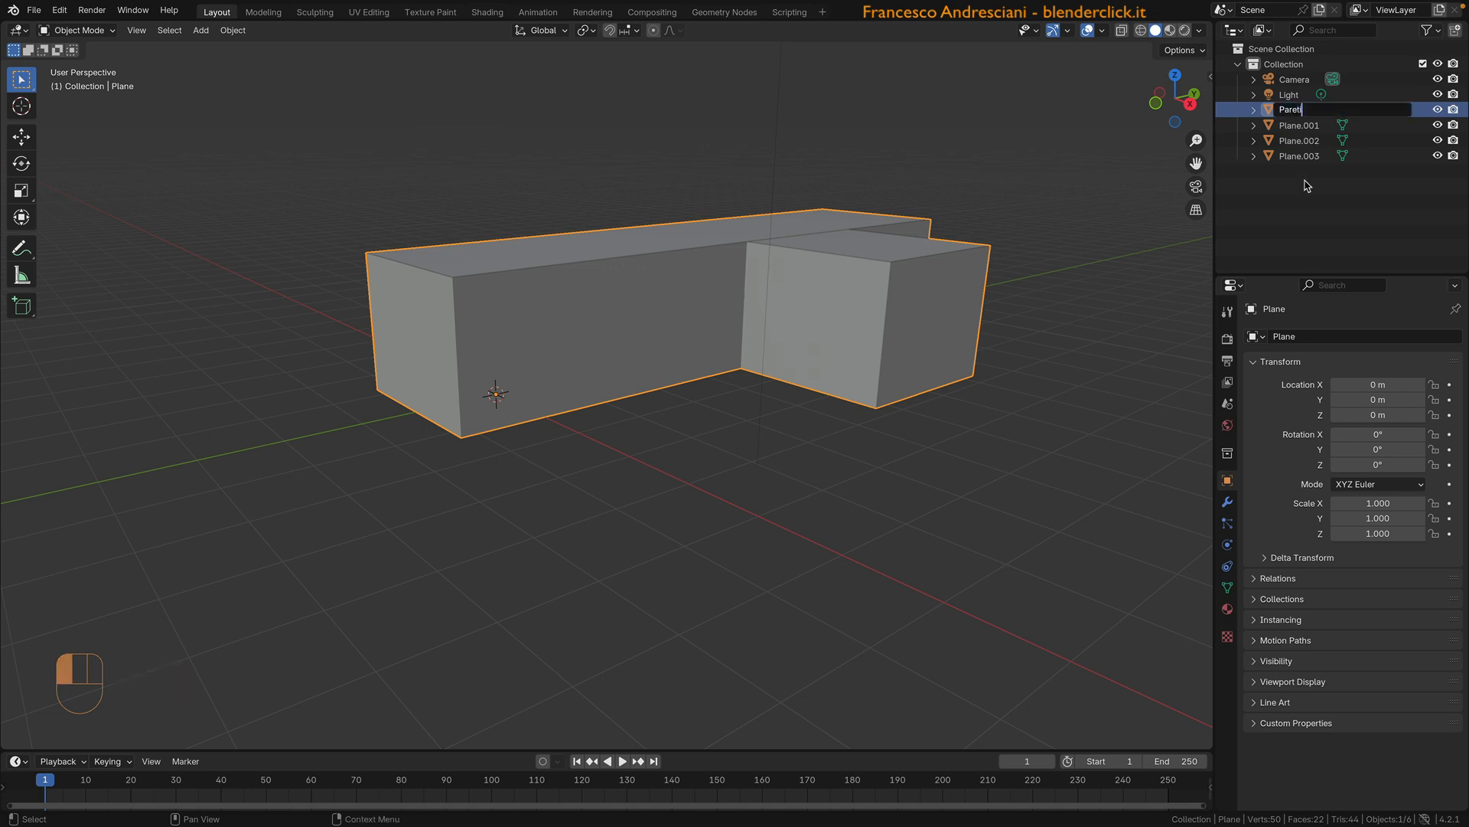
click(1306, 185)
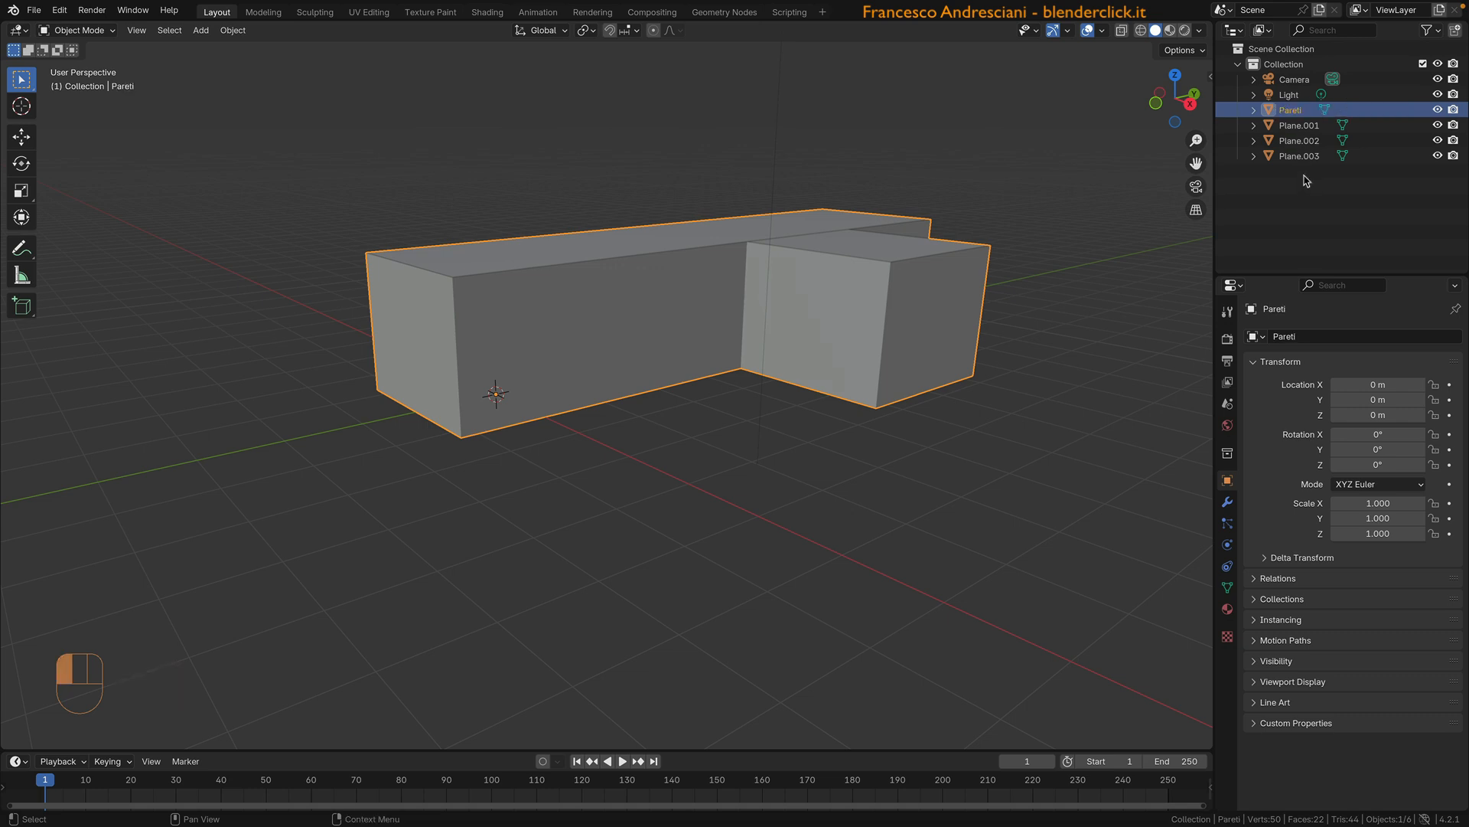
Step: Rename the long corridor's top object "Tetto lungo"
click(1301, 126)
middle_drag(750, 265, 755, 276)
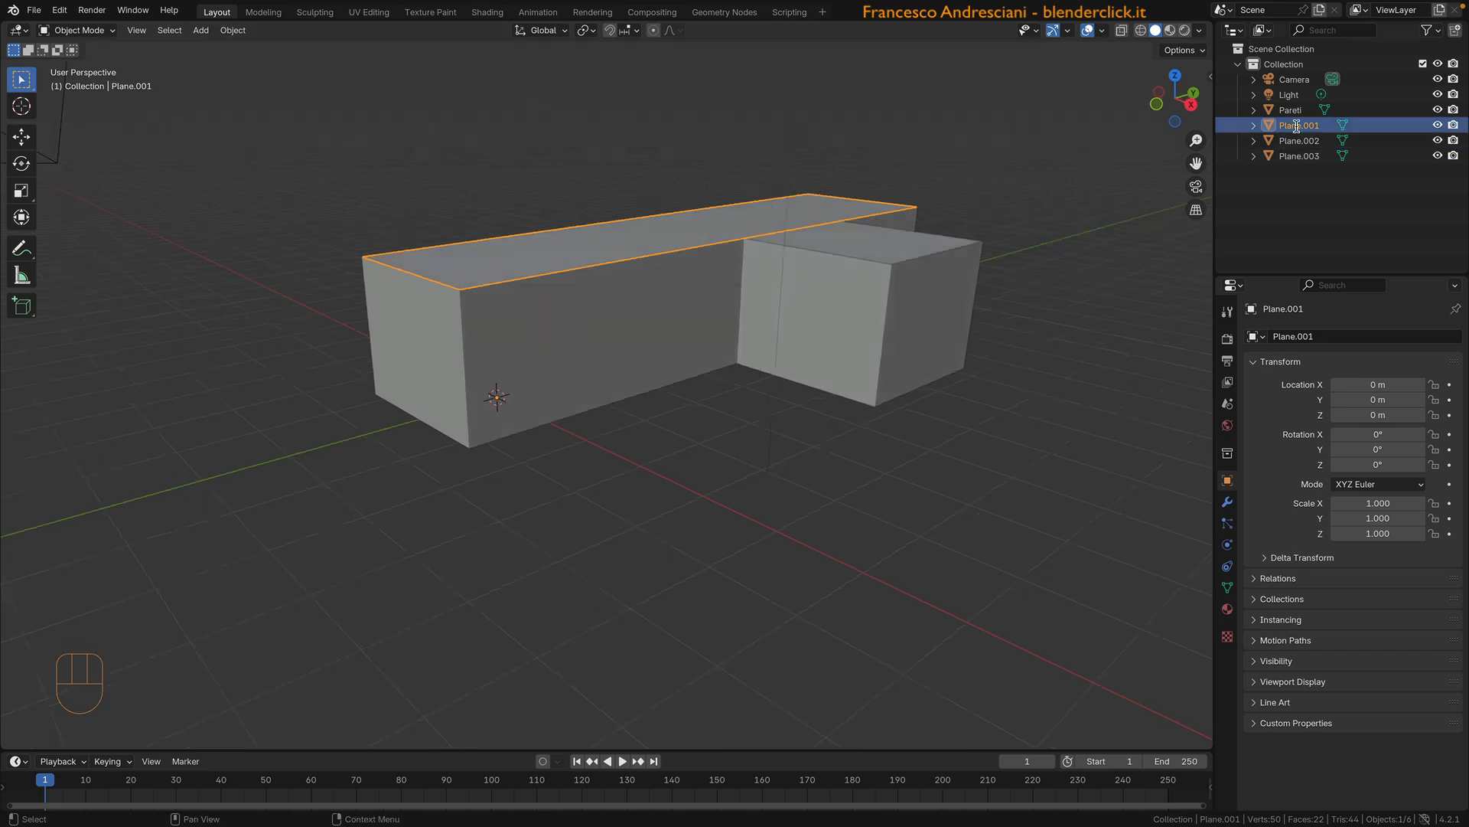
double_click(1297, 125)
text(Tetto lungo)
key(Return)
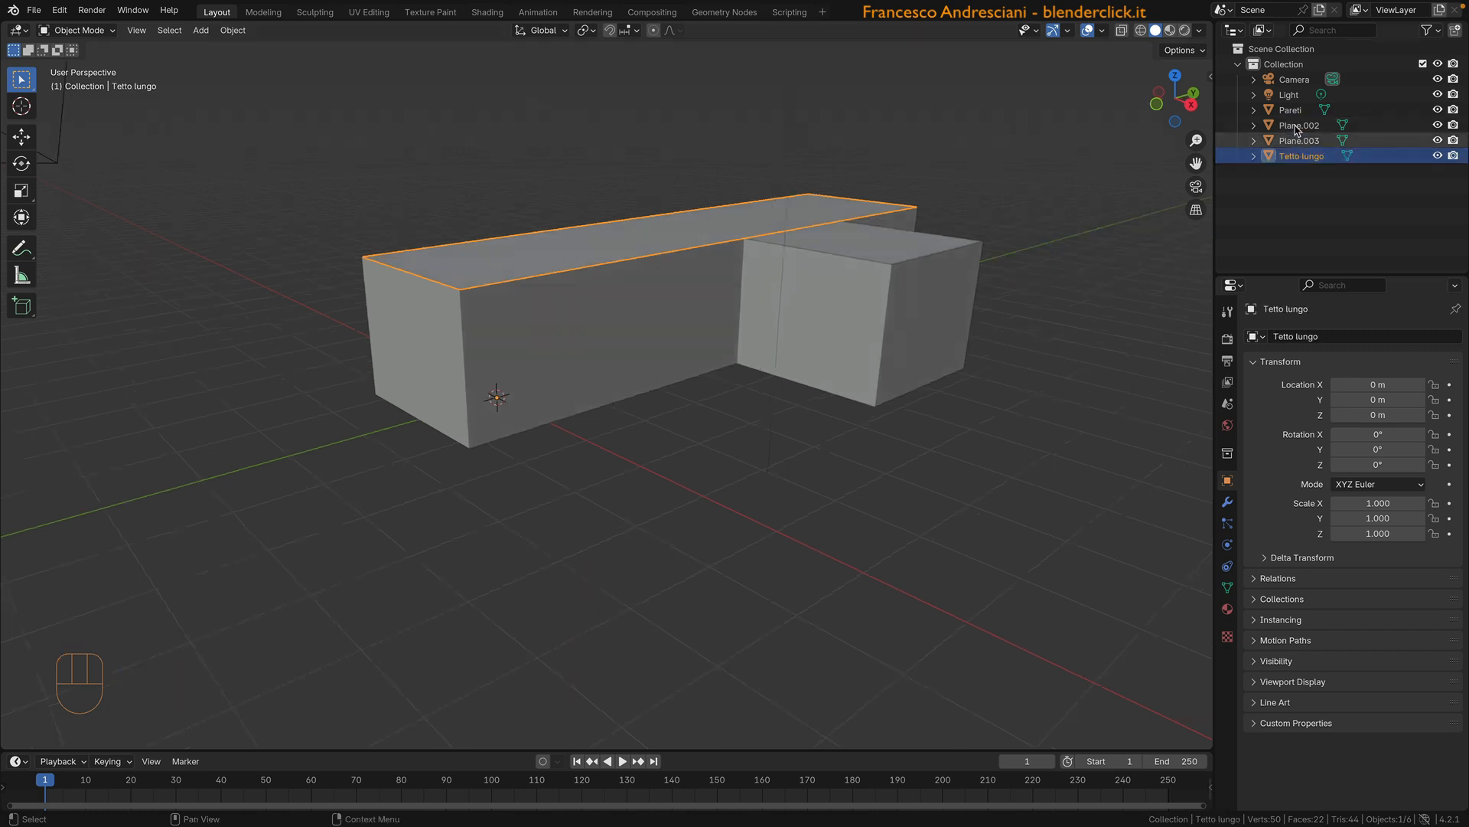
Step: Rename the side branch's top object "Tetto corto"
click(1297, 129)
double_click(1297, 127)
text(T)
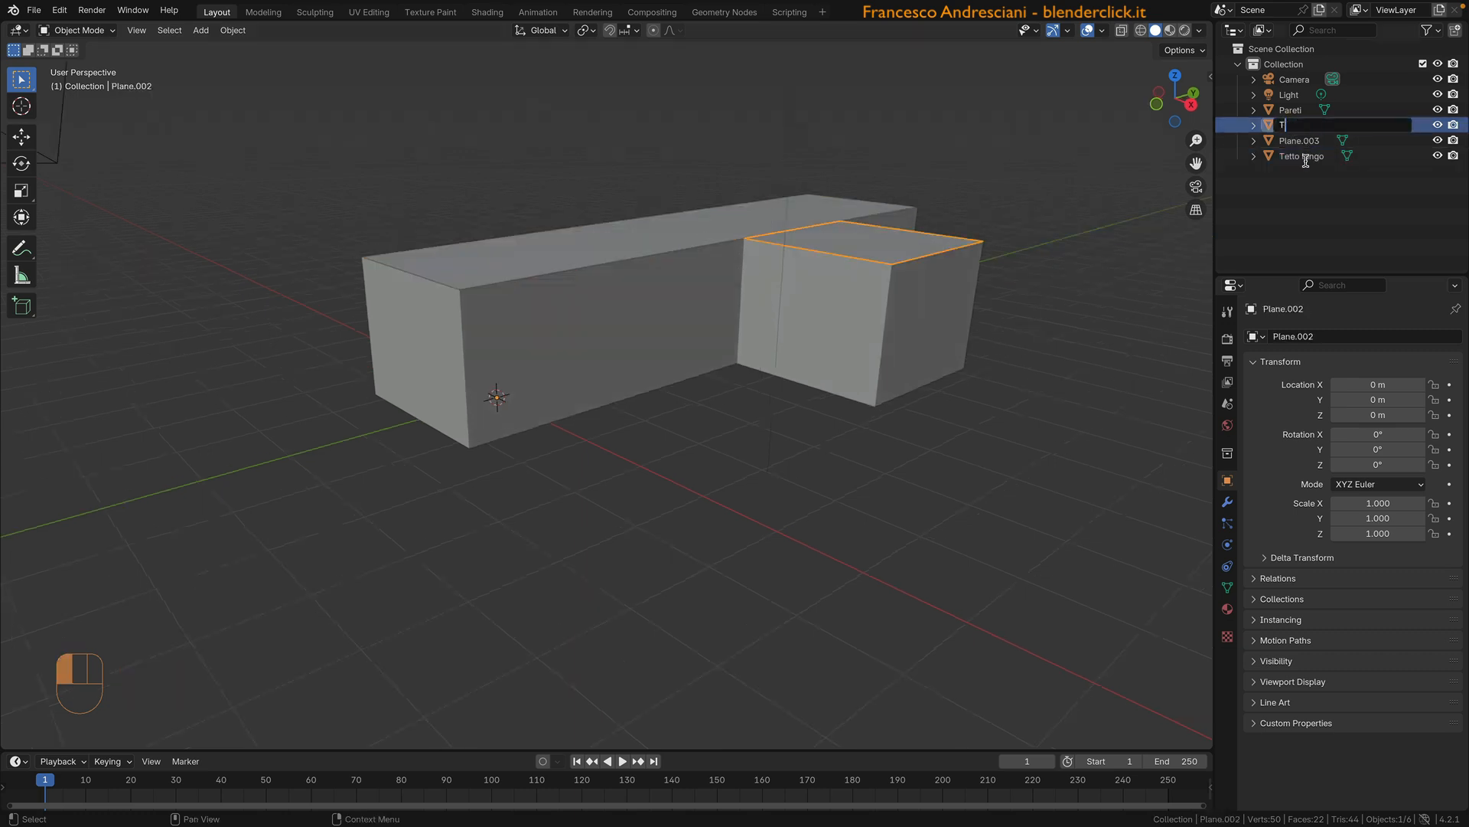
text(etto corto)
key(Return)
Step: Rename the floor object Plane.003 "Pavimento"
click(1293, 125)
double_click(1293, 125)
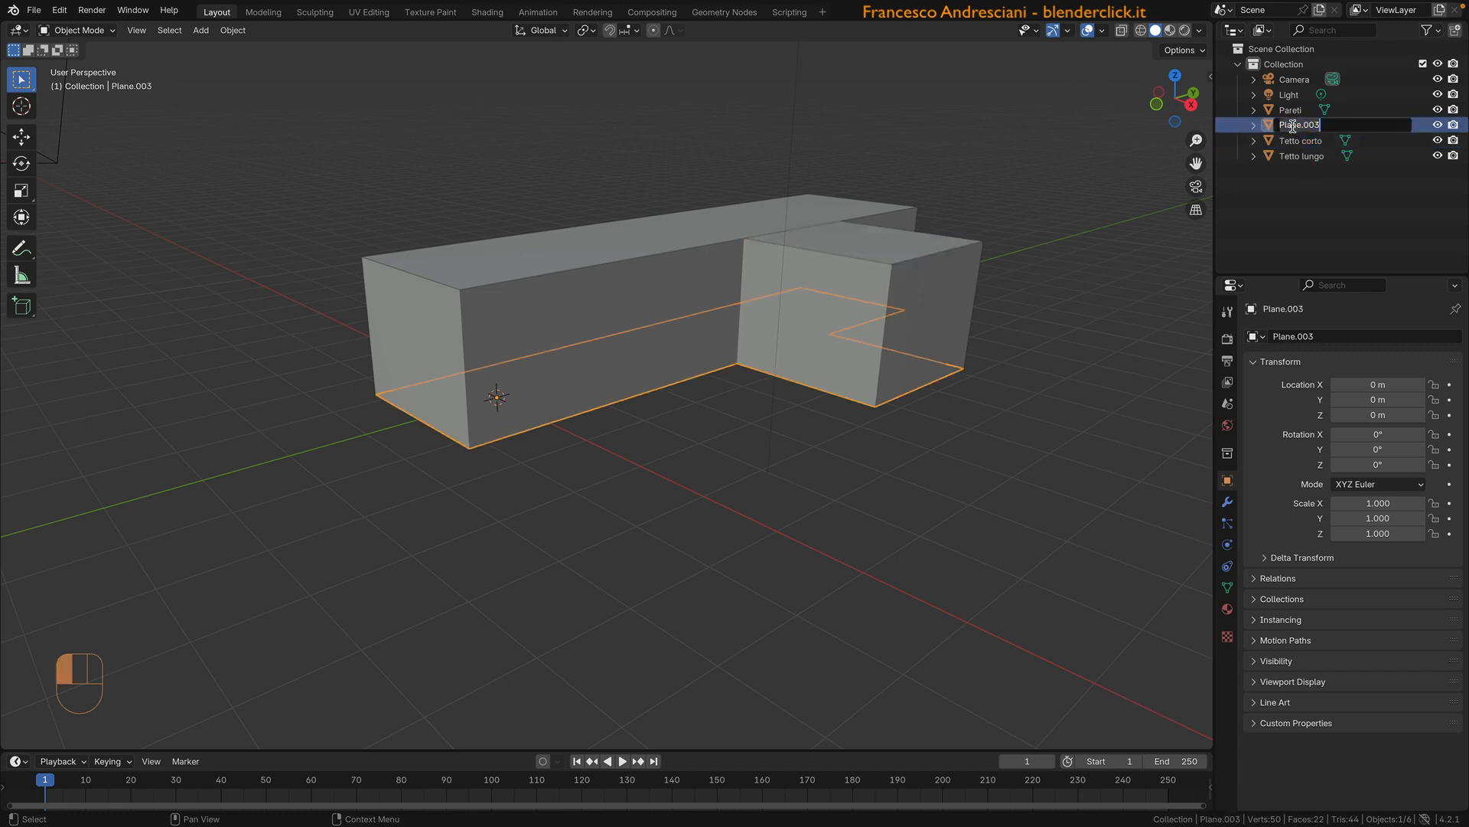
text(Pavimento)
key(Return)
Step: Add one centred lengthwise loop cut to the Tetto lungo mesh in Edit Mode, without sliding it
click(604, 291)
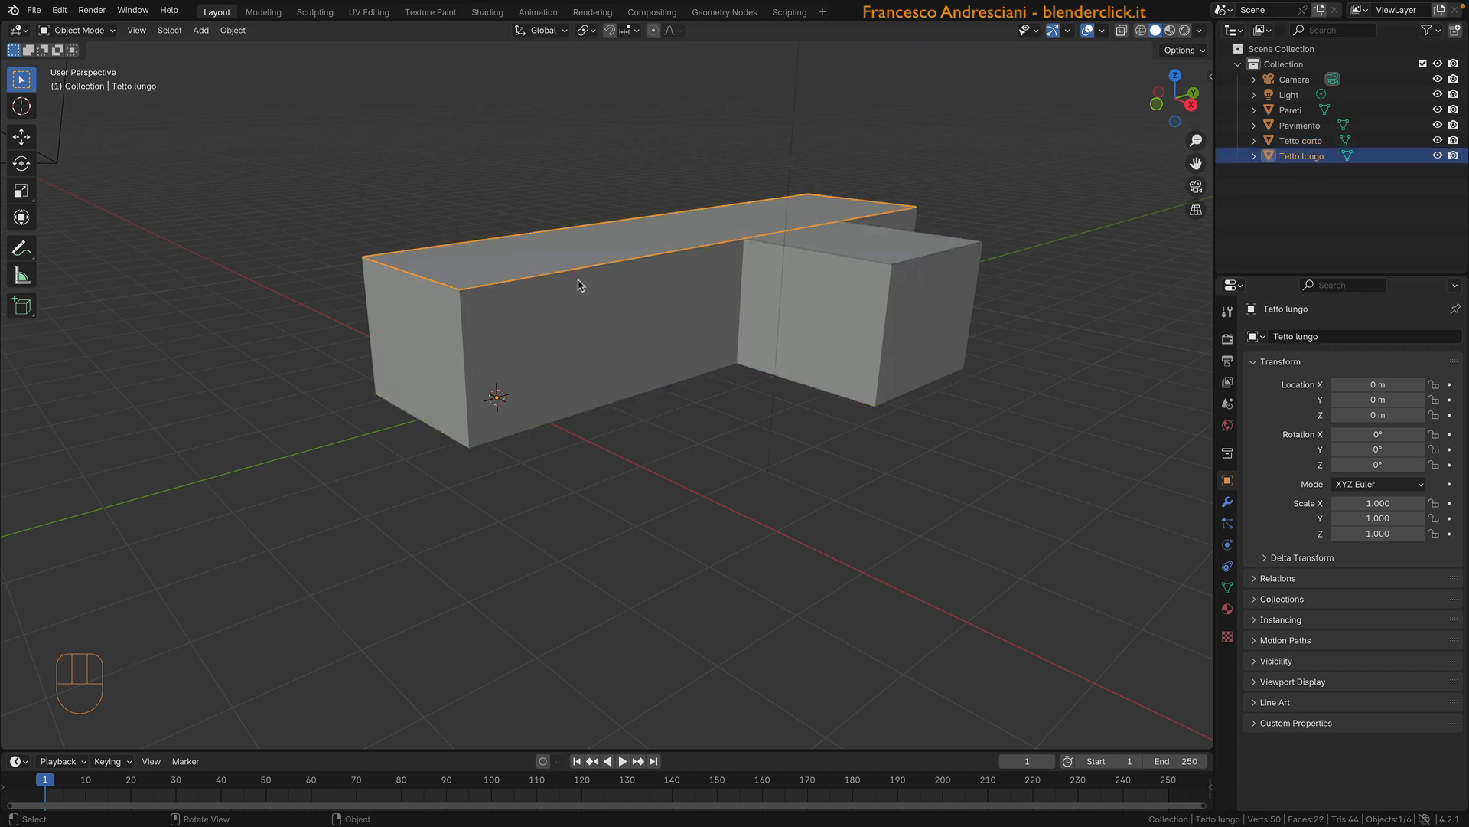
middle_drag(605, 289, 616, 288)
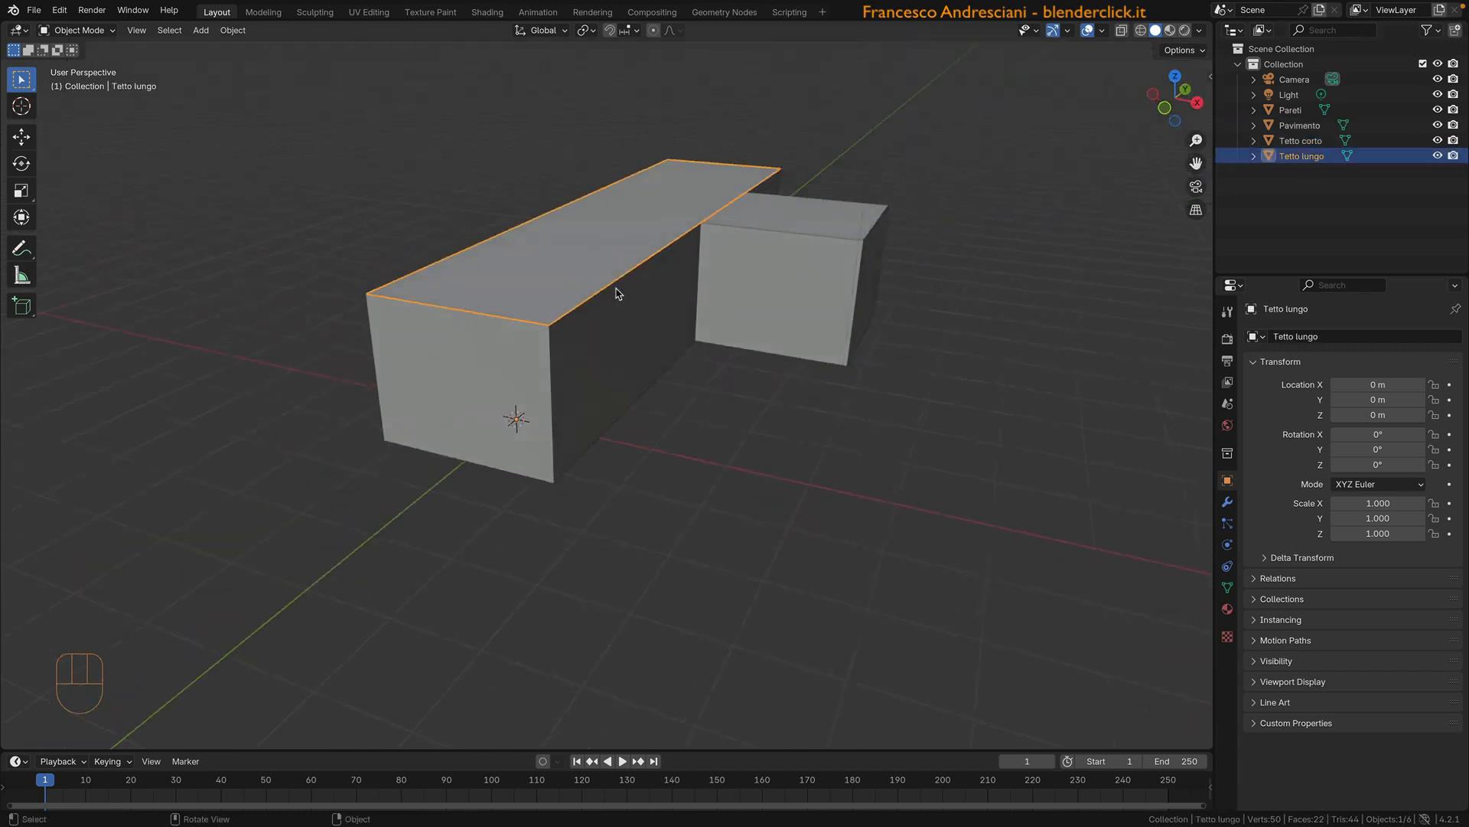
key(Tab)
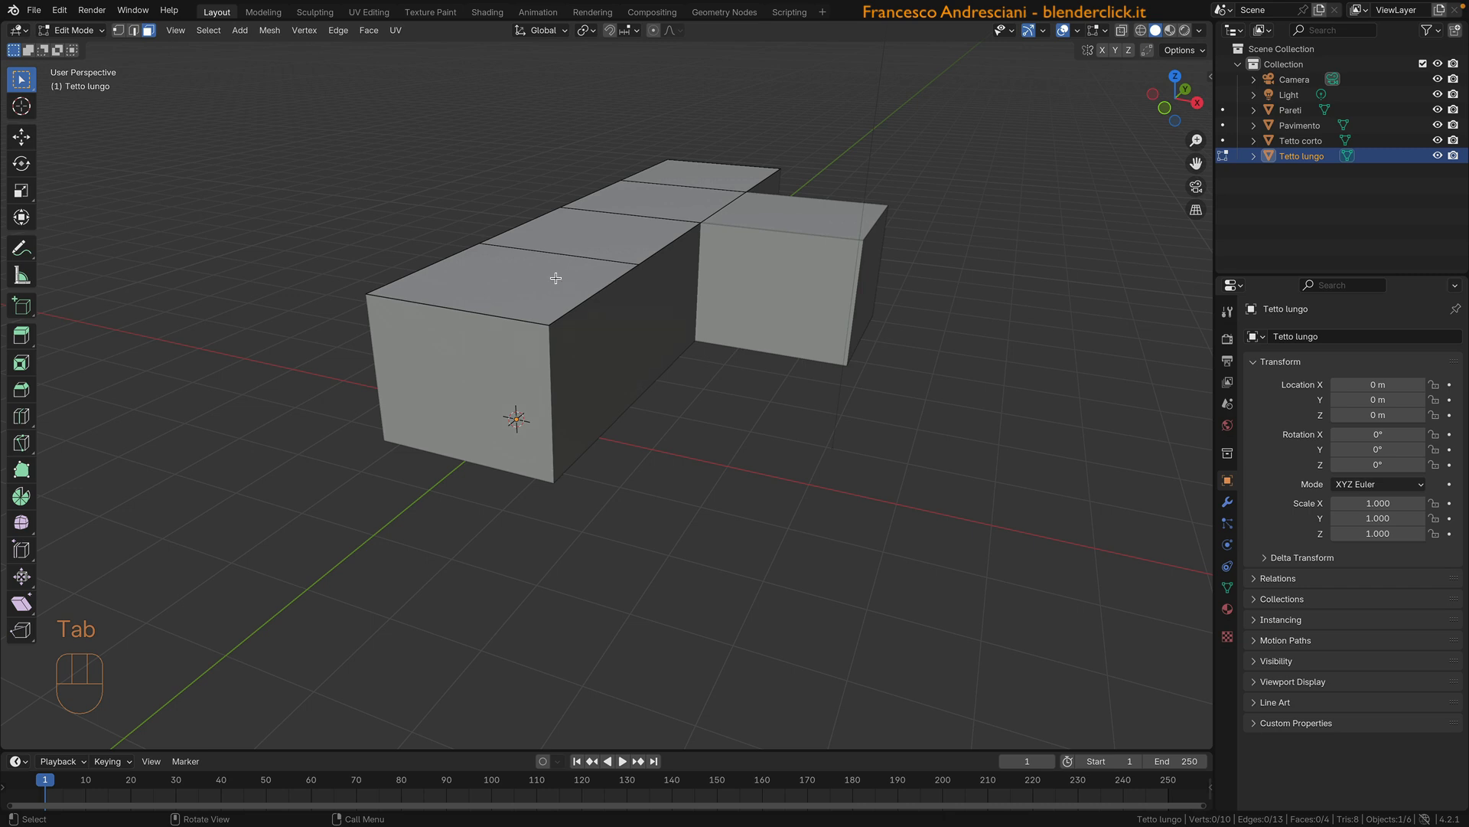
key(ctrl+r)
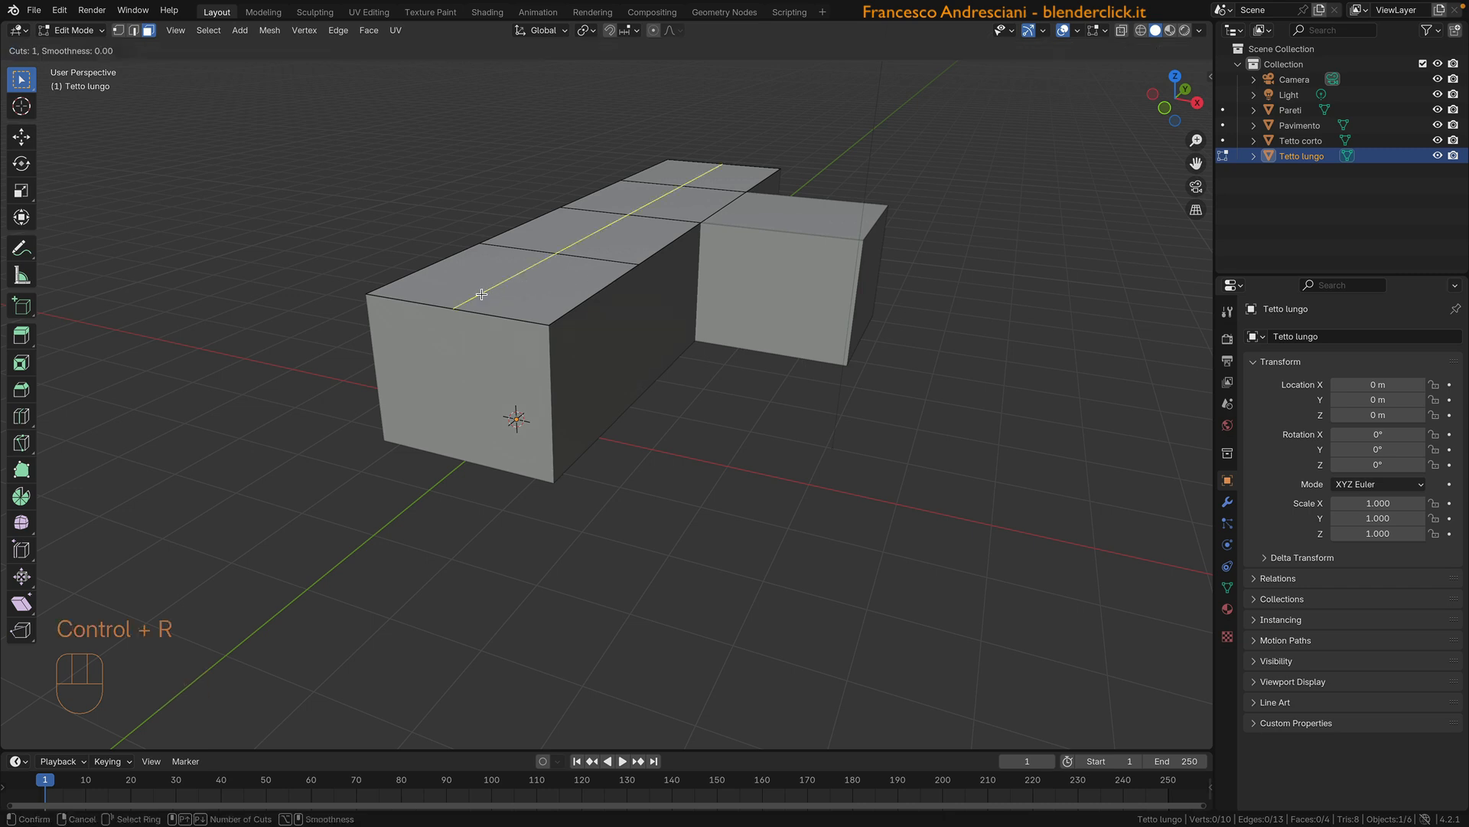
click(461, 308)
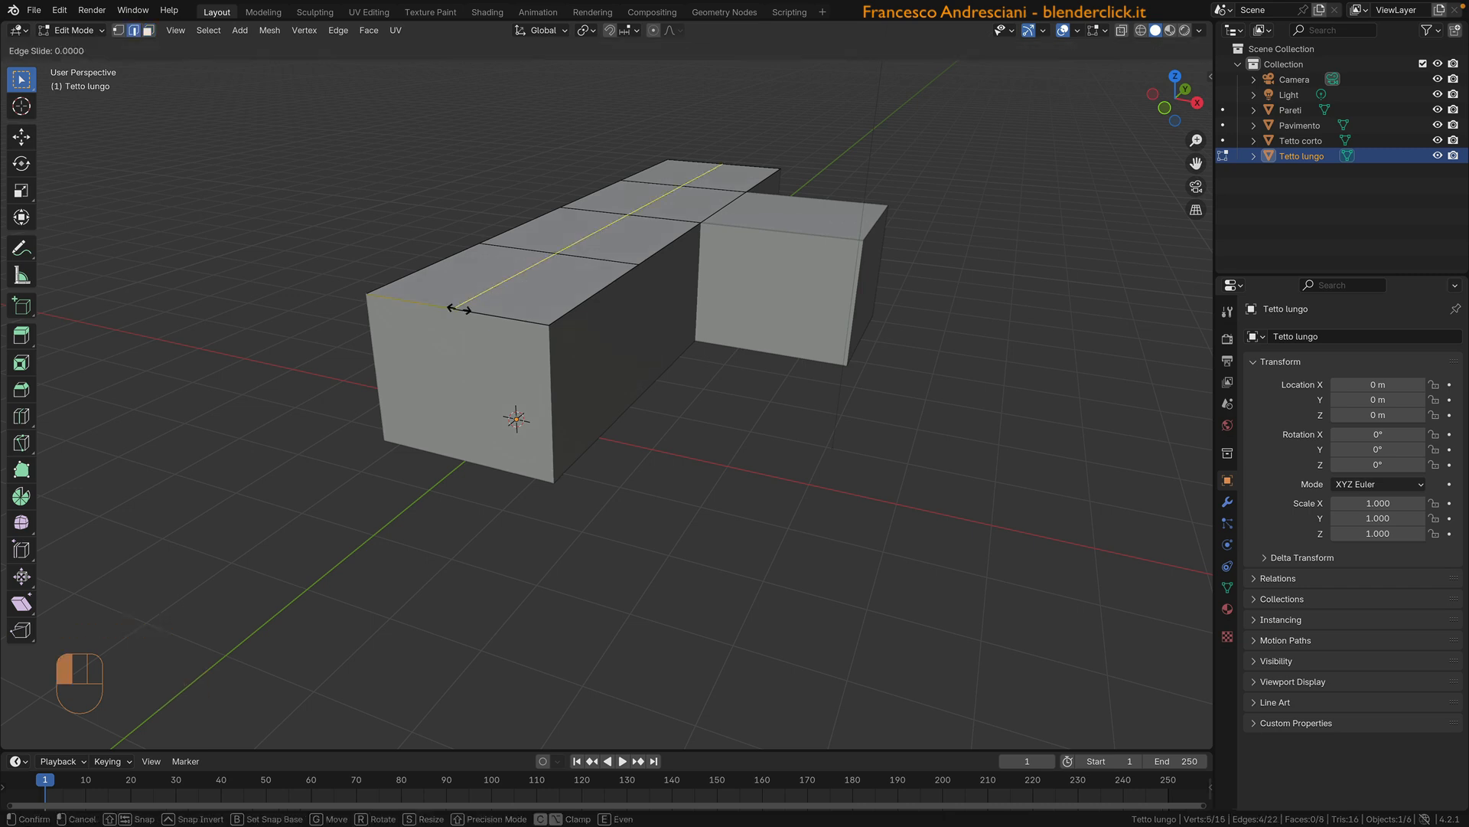
key(Escape)
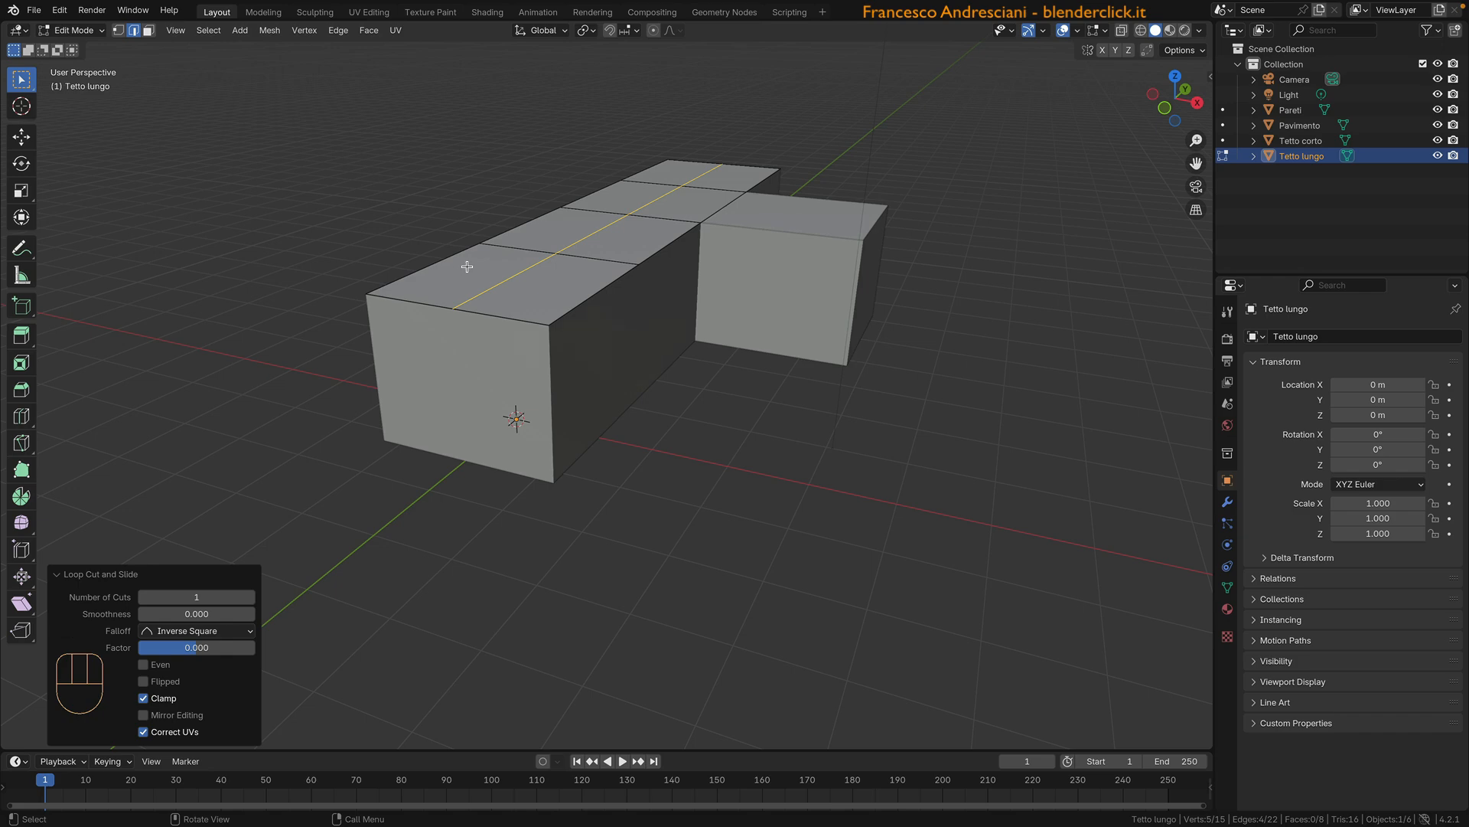
Step: Raise the long roof's central edge loop 1 m along Z to form a ridge
key(g)
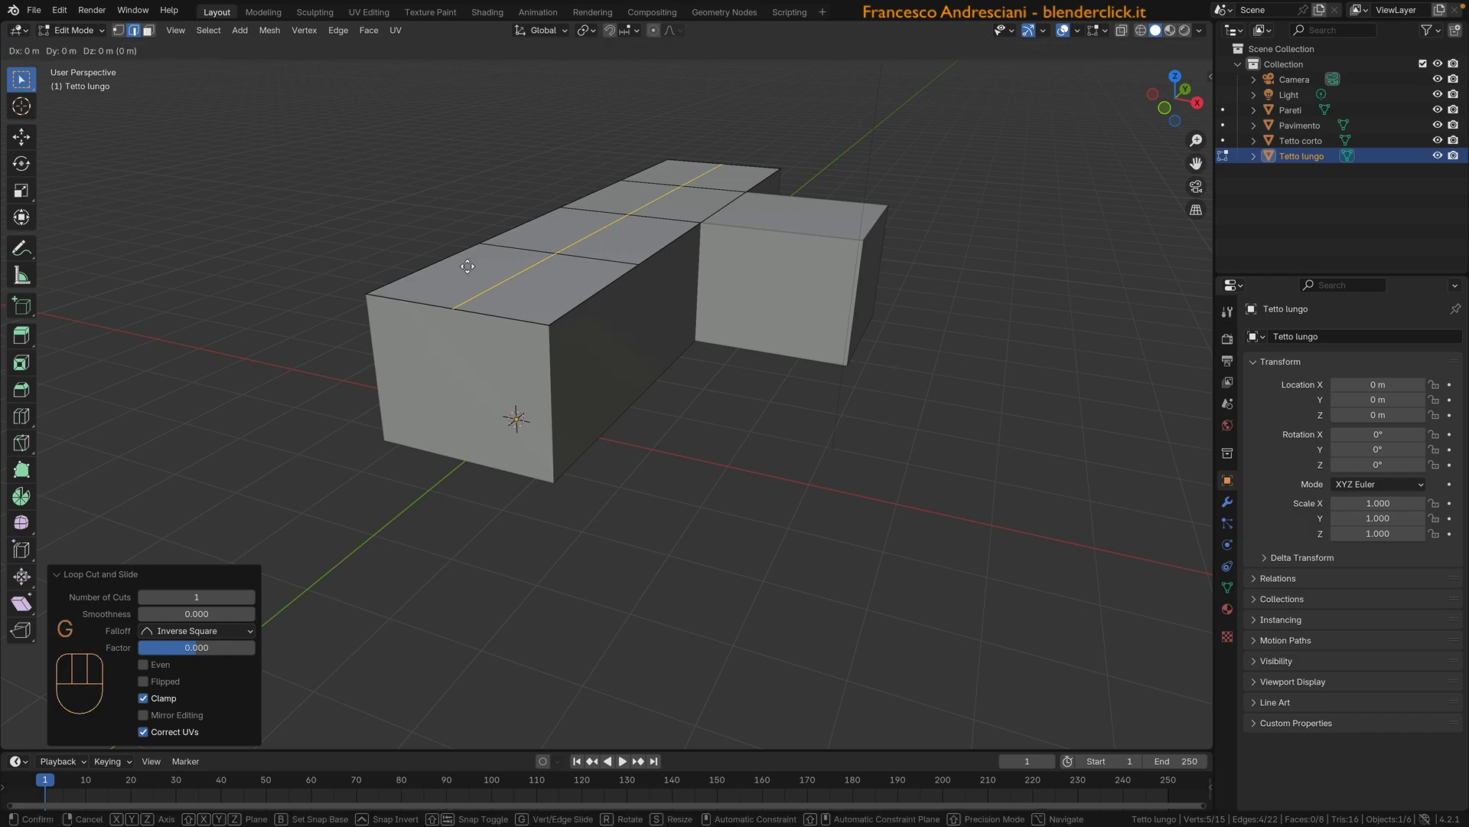
key(z)
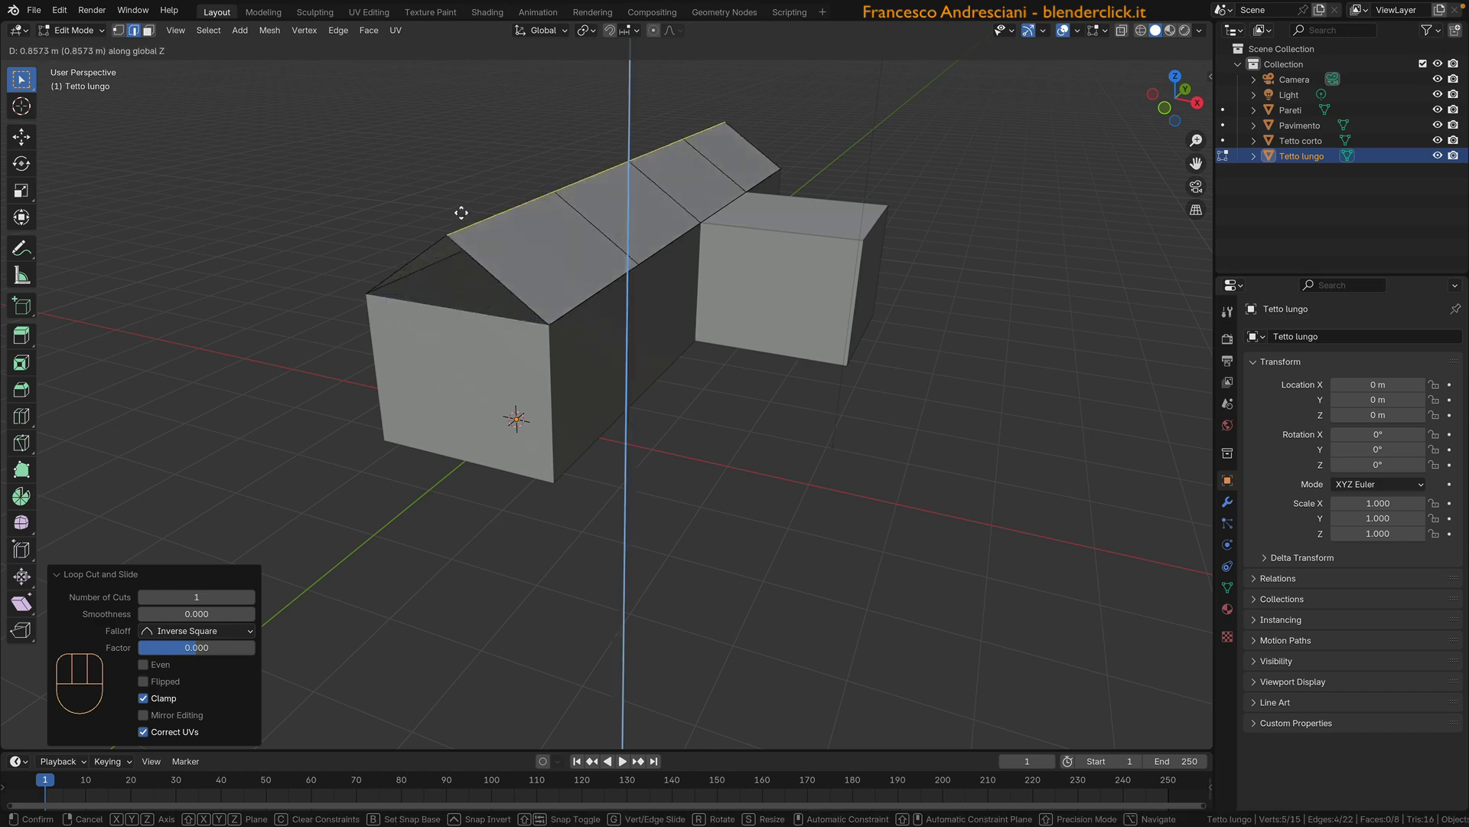
key(KP_1)
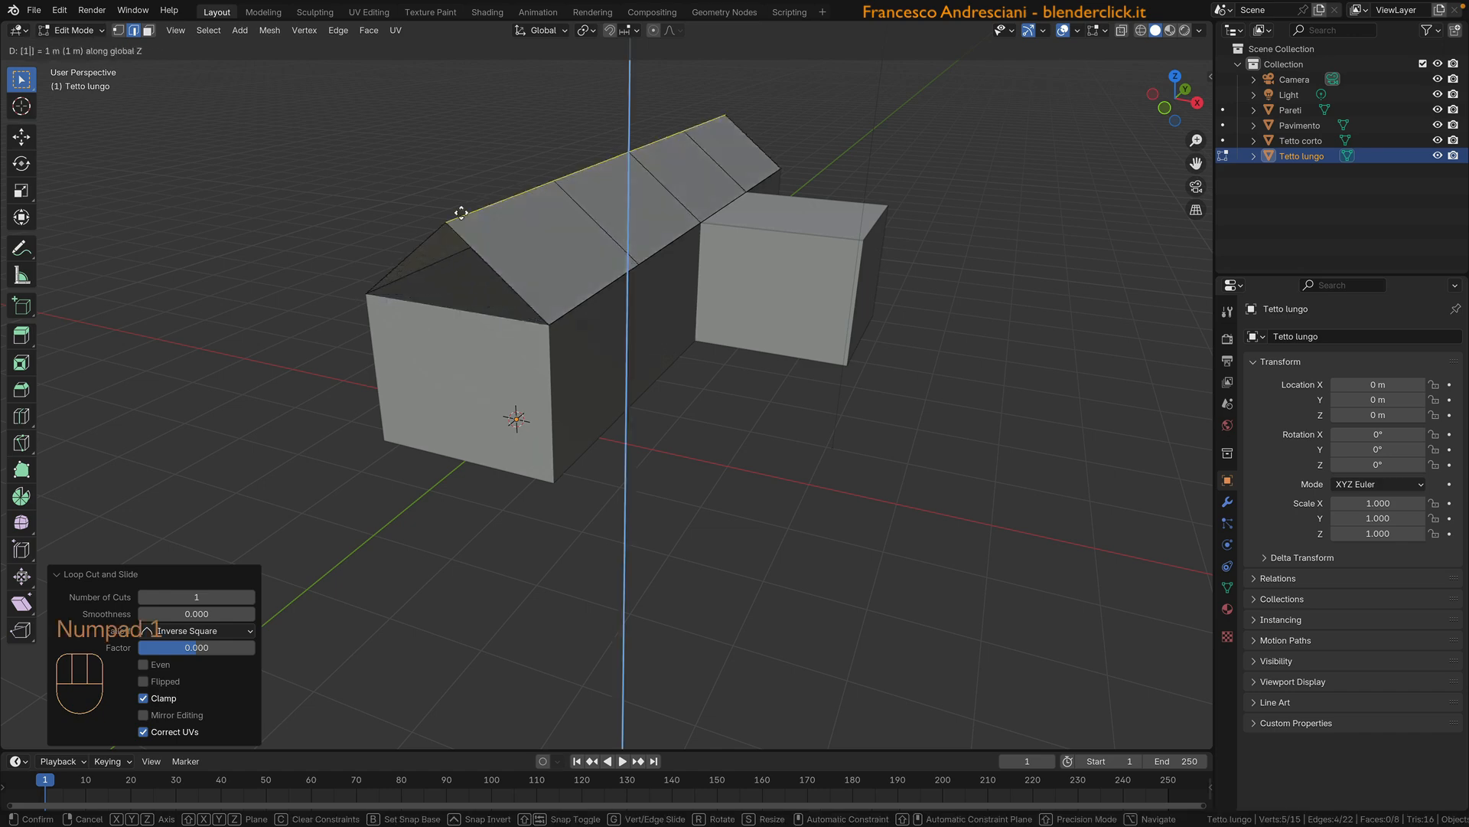
key(Return)
Step: Switch to editing Tetto corto and add one centred loop cut running from the long corridor to its outer end
middle_drag(459, 207, 705, 249)
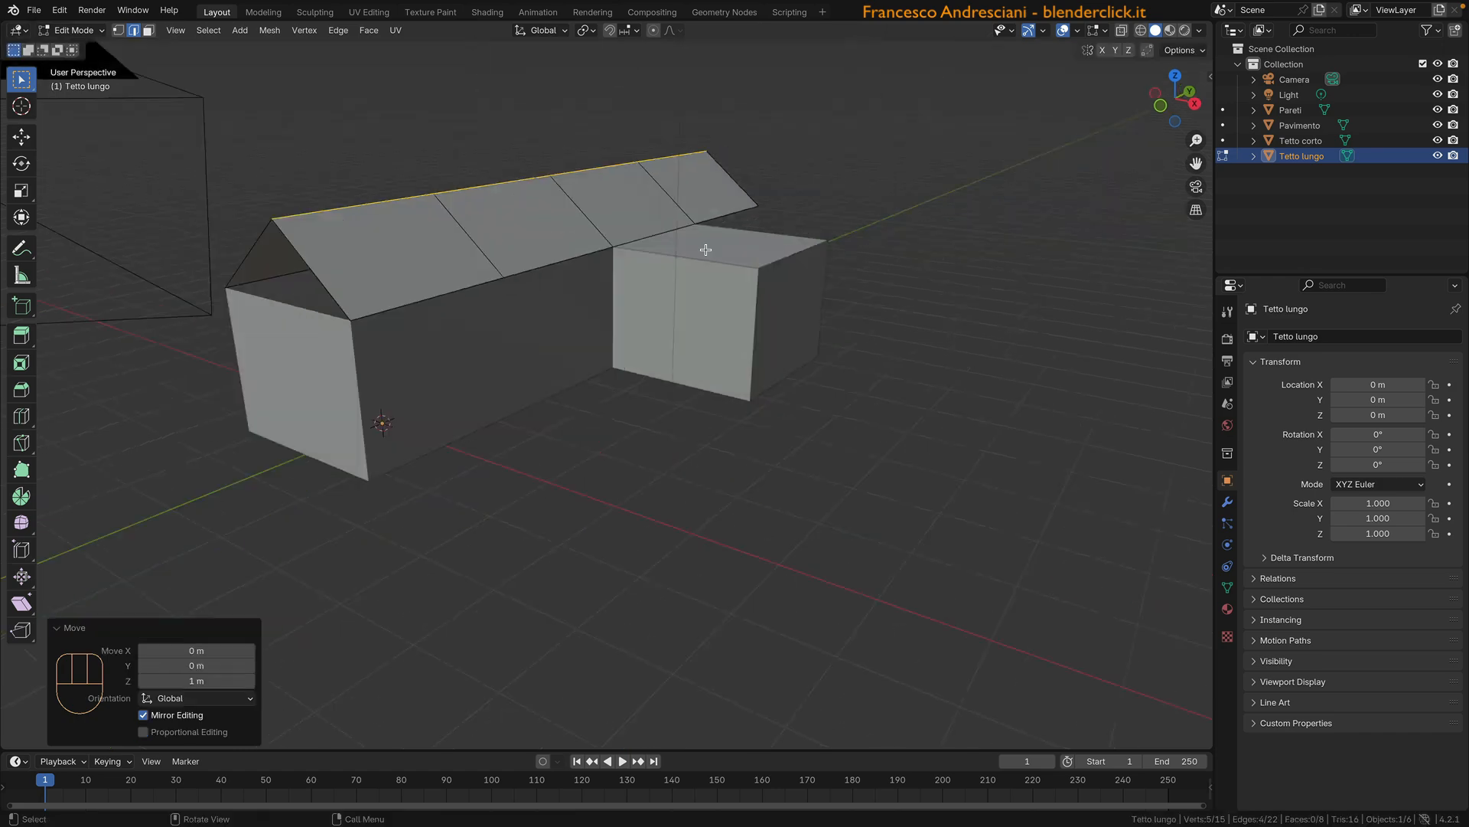
key(Tab)
click(716, 250)
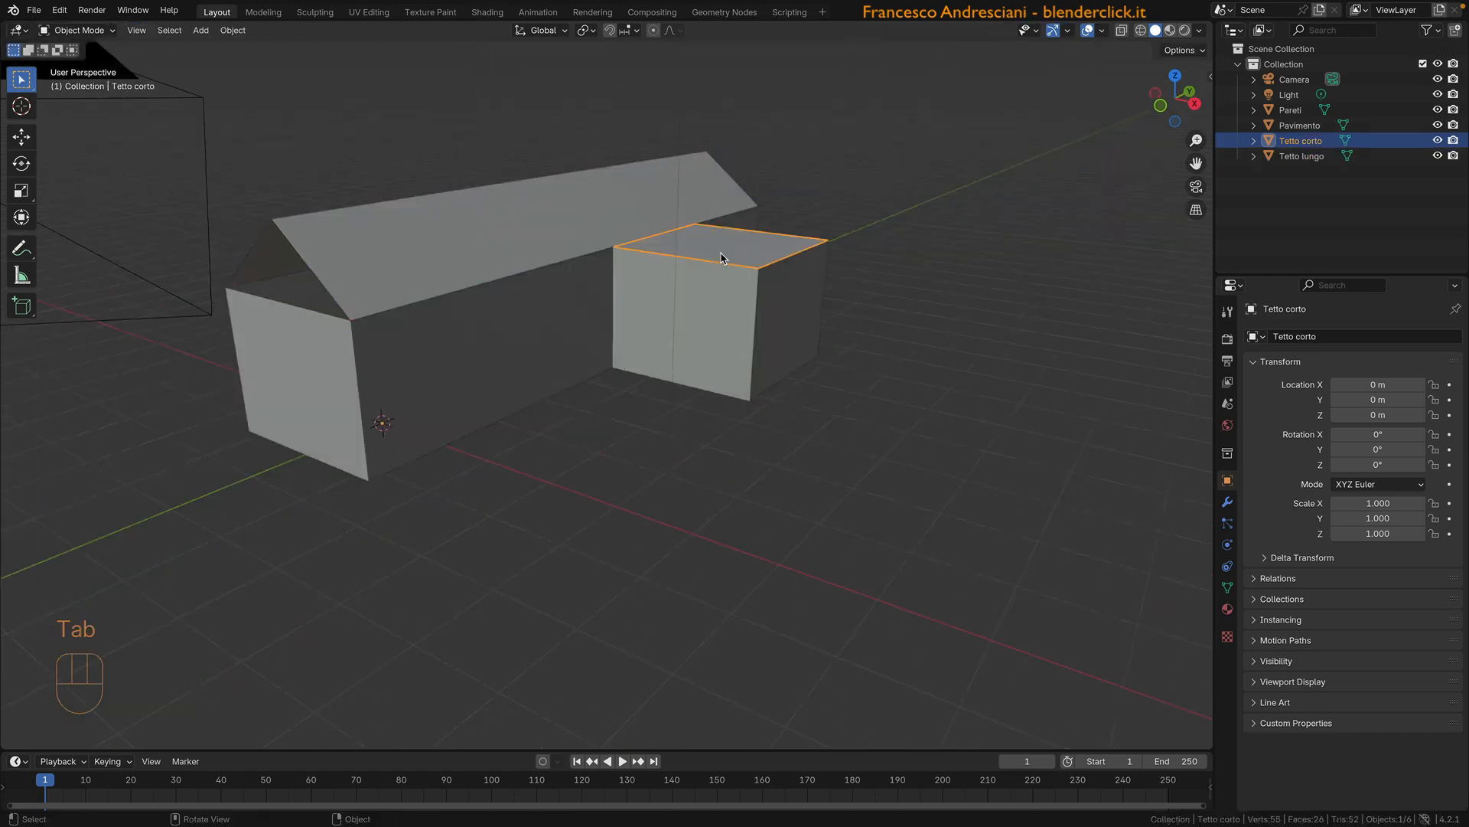
key(Tab)
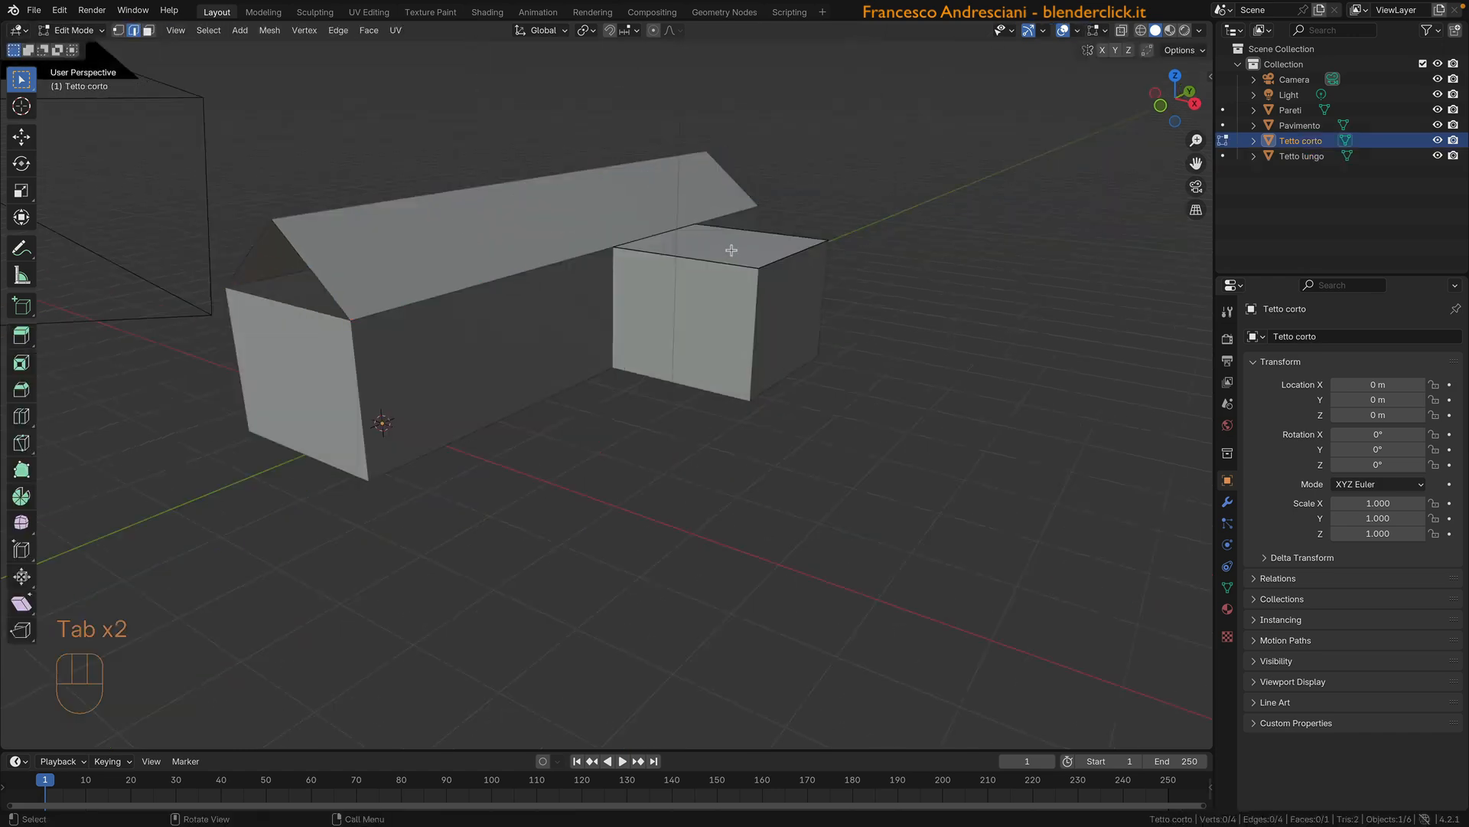
key(ctrl+r)
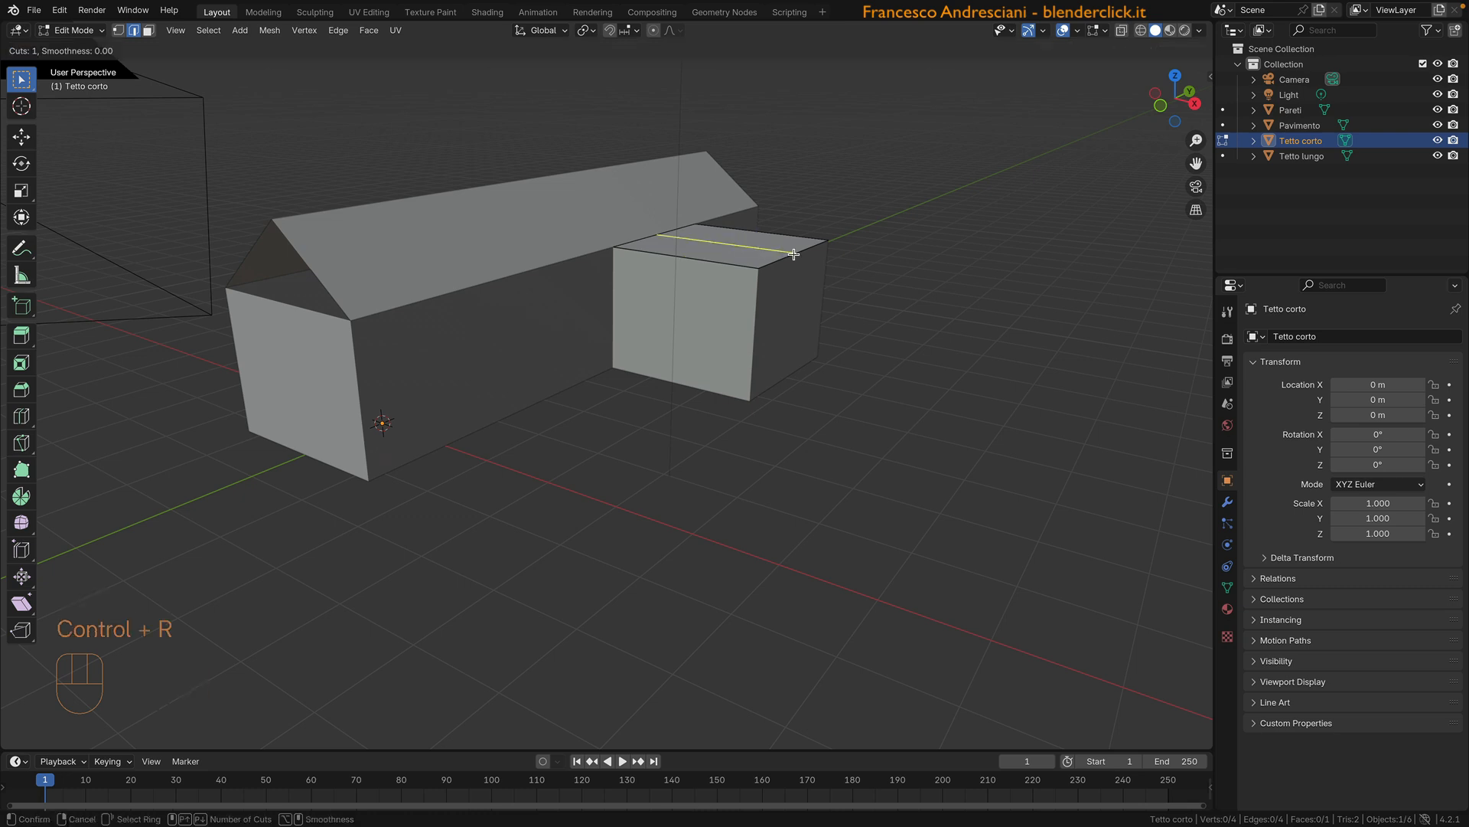
click(794, 254)
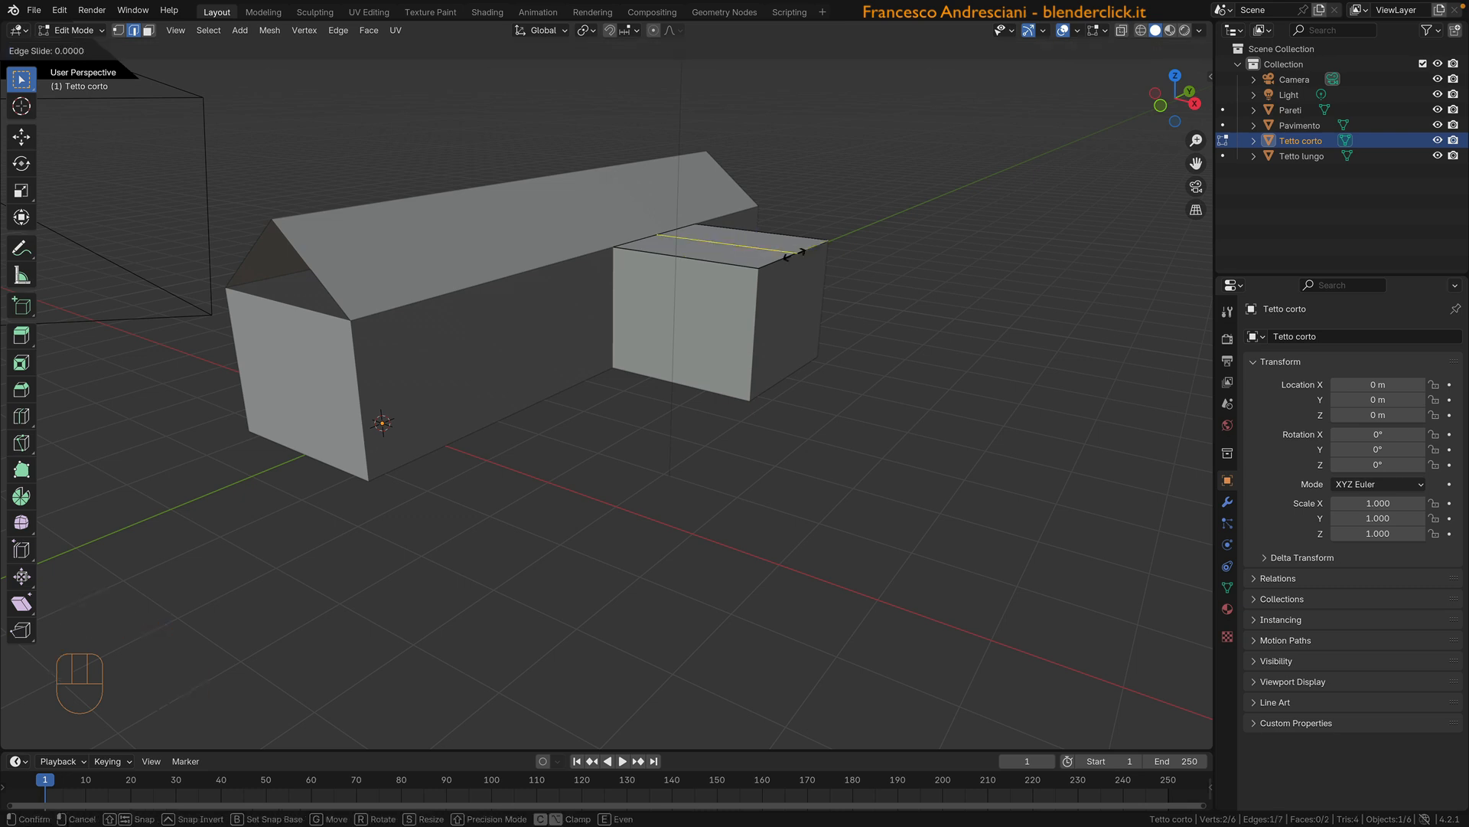
key(Escape)
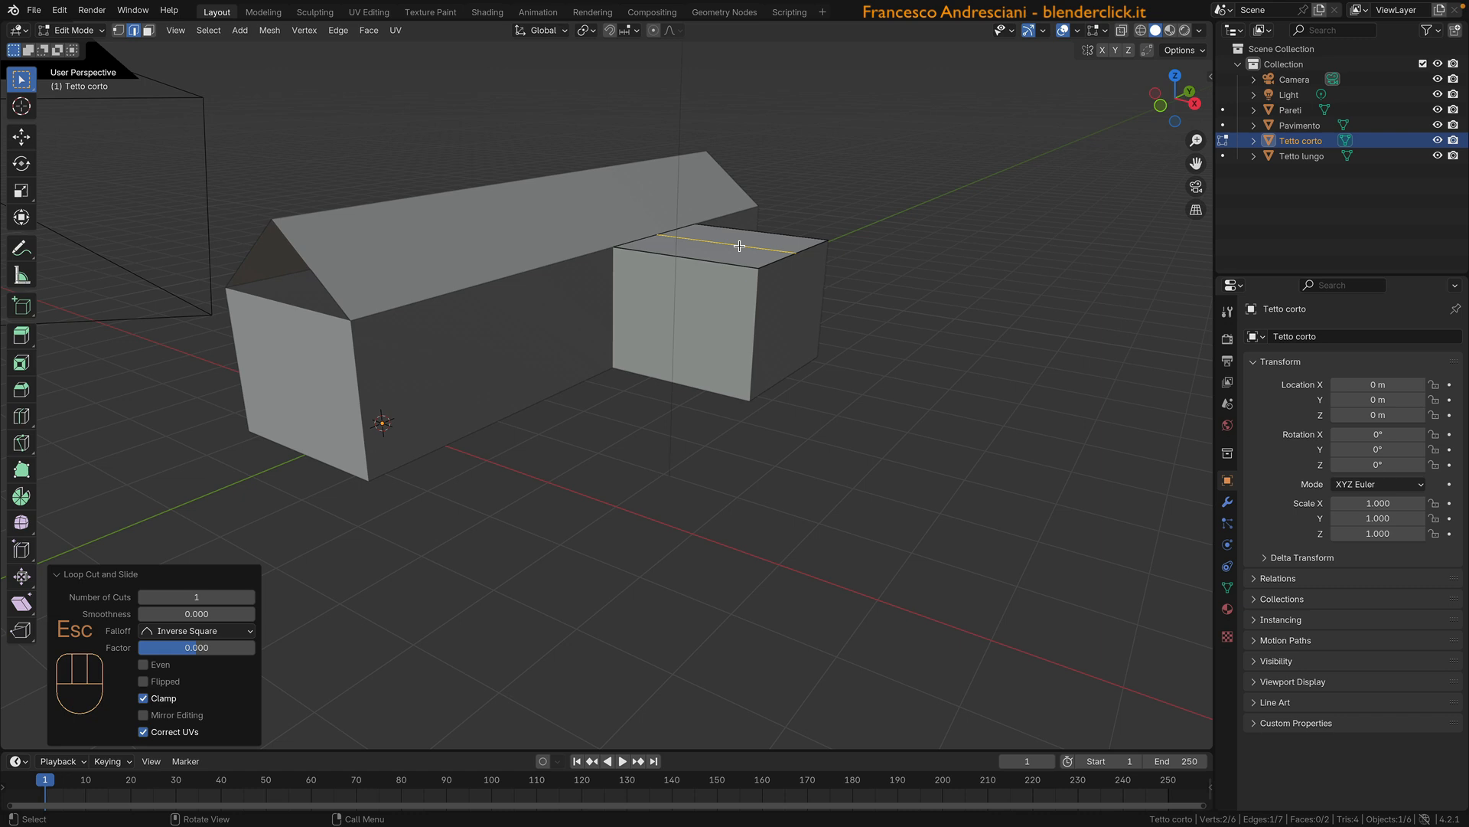
Step: Raise the short roof's central edge 1 m along Z to form its ridge
key(g)
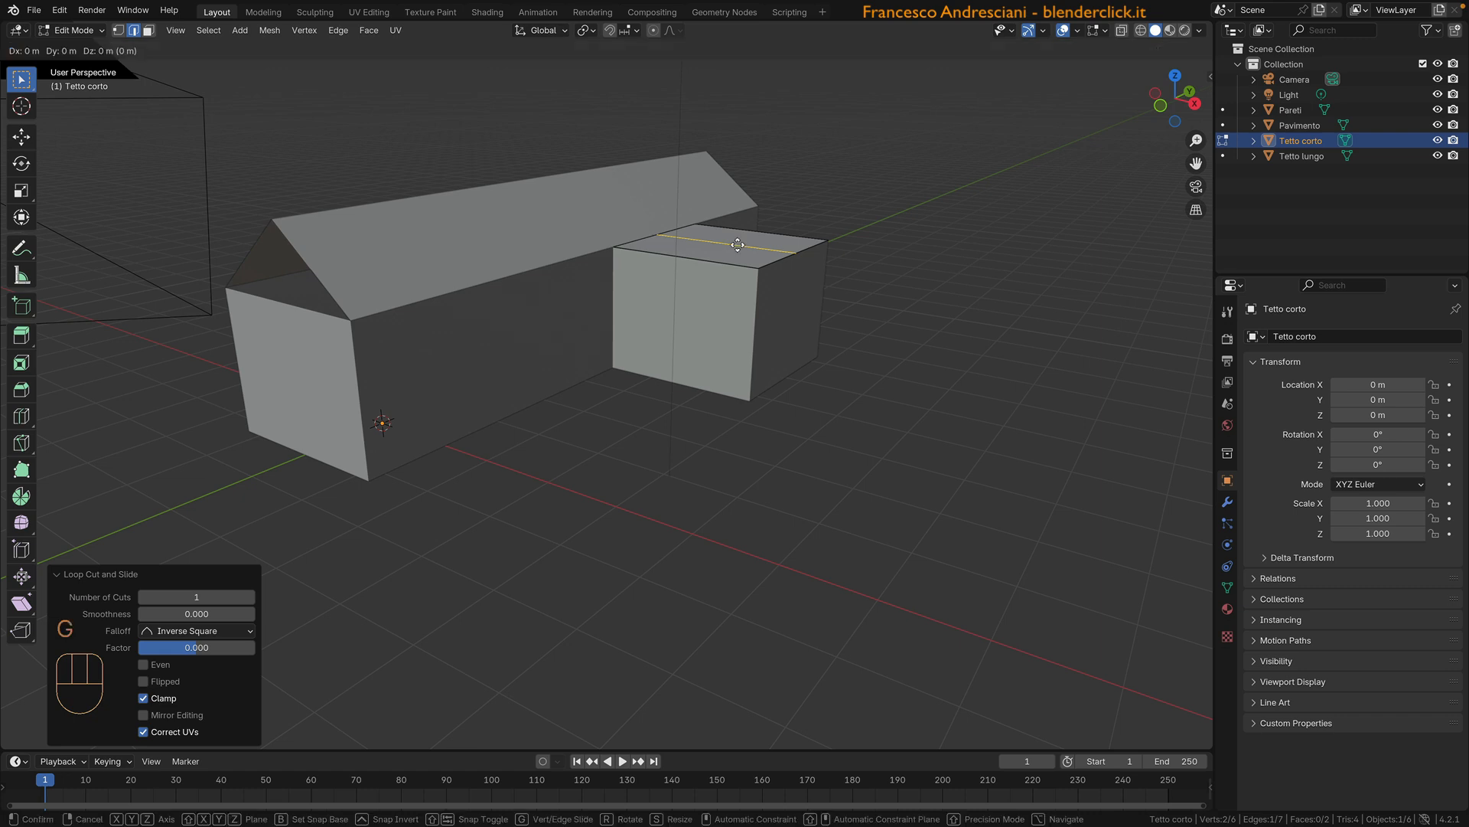
key(z)
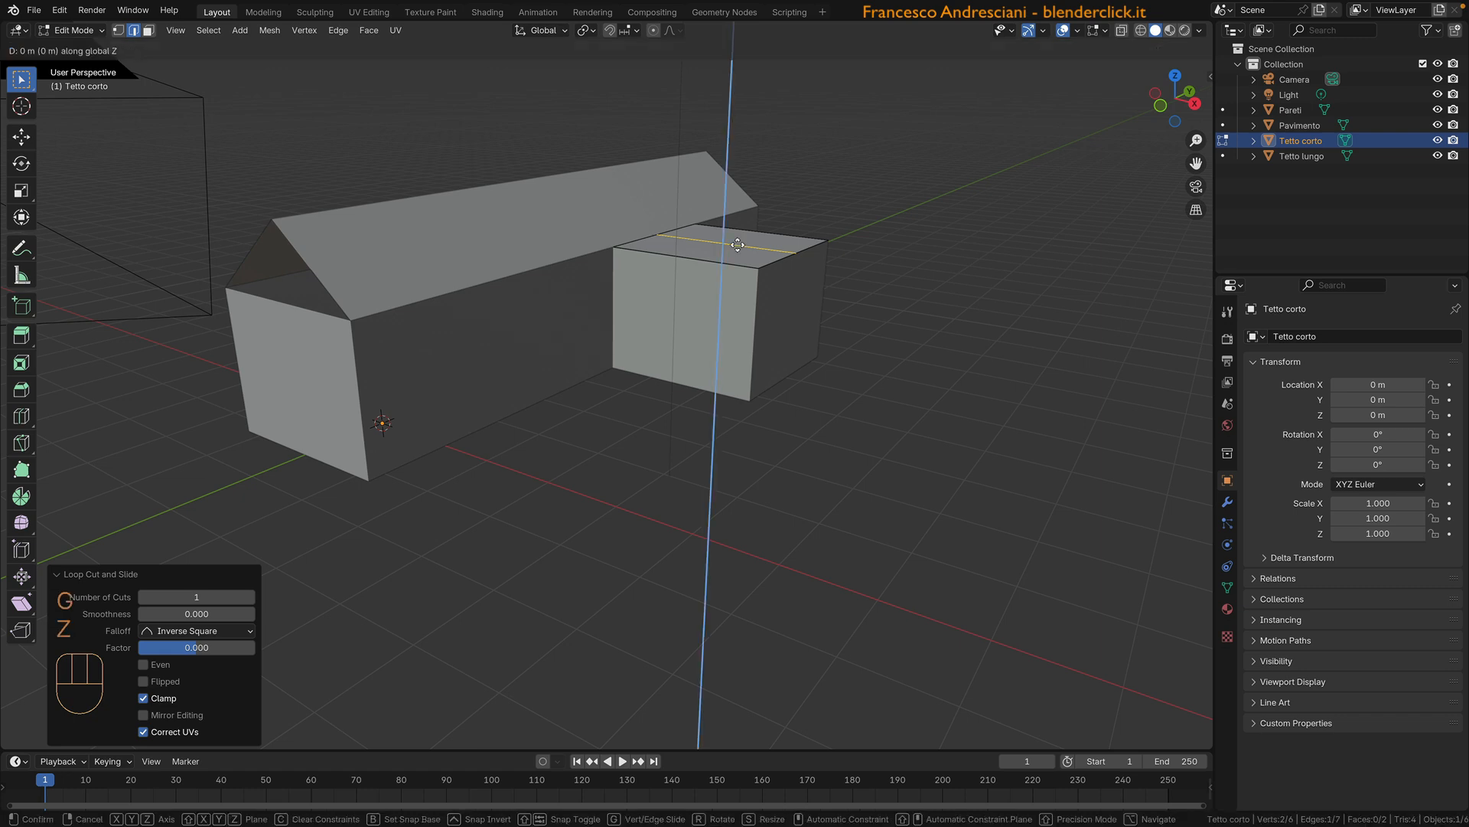
key(KP_1)
key(KP_Enter)
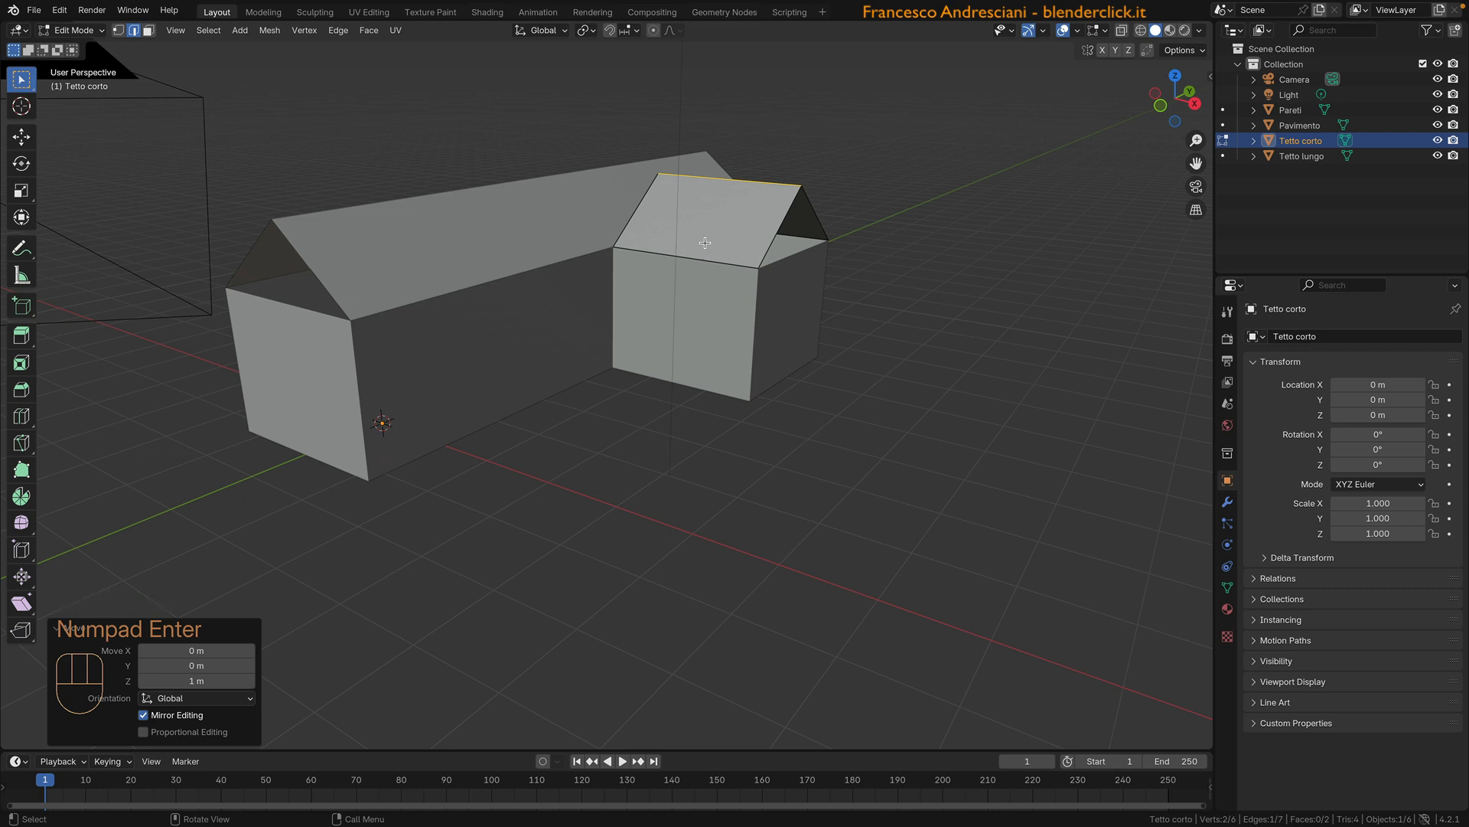
Step: Set the snap target to Edge Perpendicular and move the short roof's inner ridge vertex -1.25 m along X, snapping it to the long roof's ridge
middle_drag(705, 244, 642, 198)
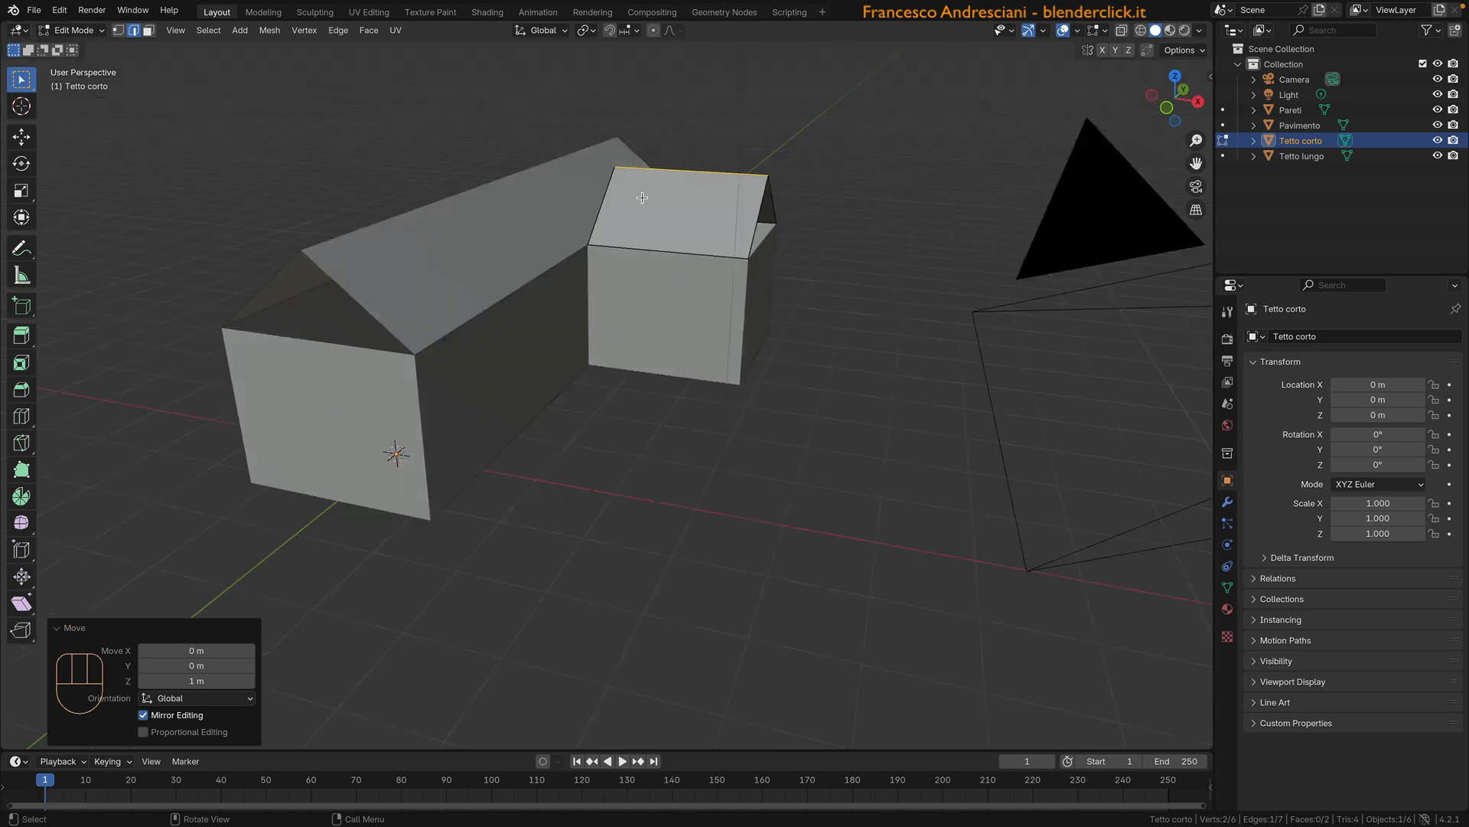
key(1)
click(611, 152)
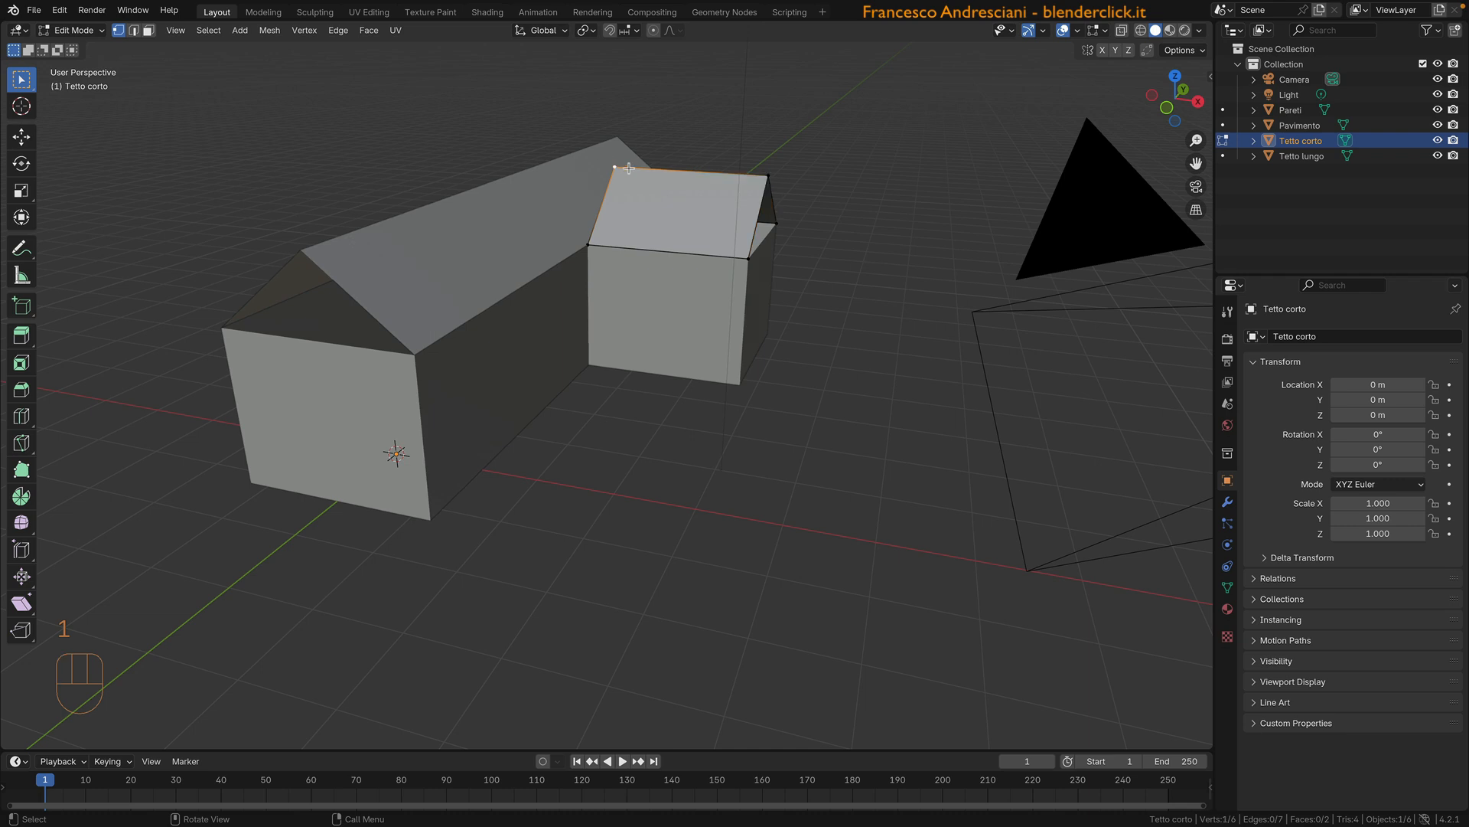
middle_drag(599, 182, 624, 84)
click(637, 31)
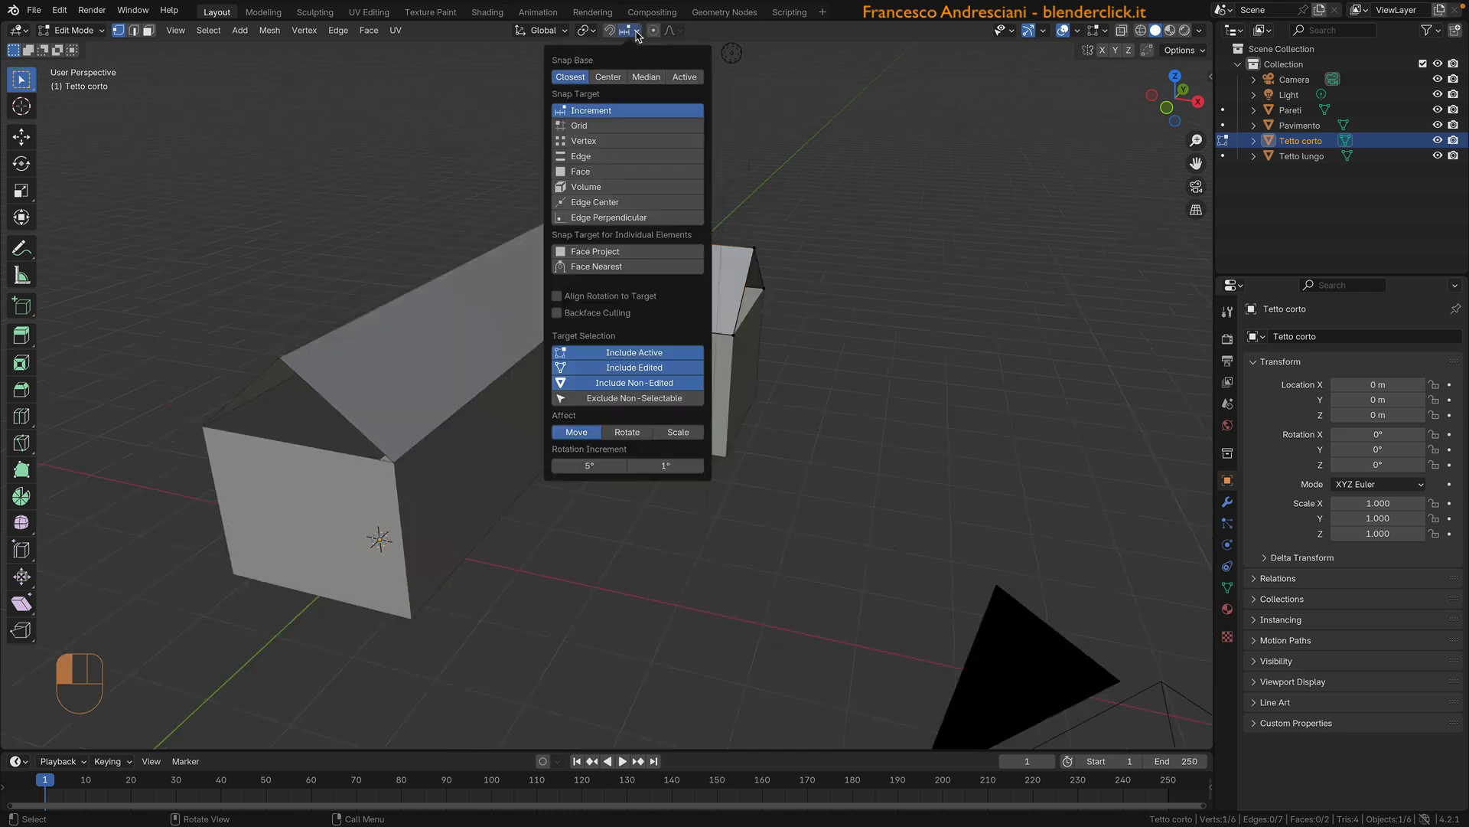
click(581, 220)
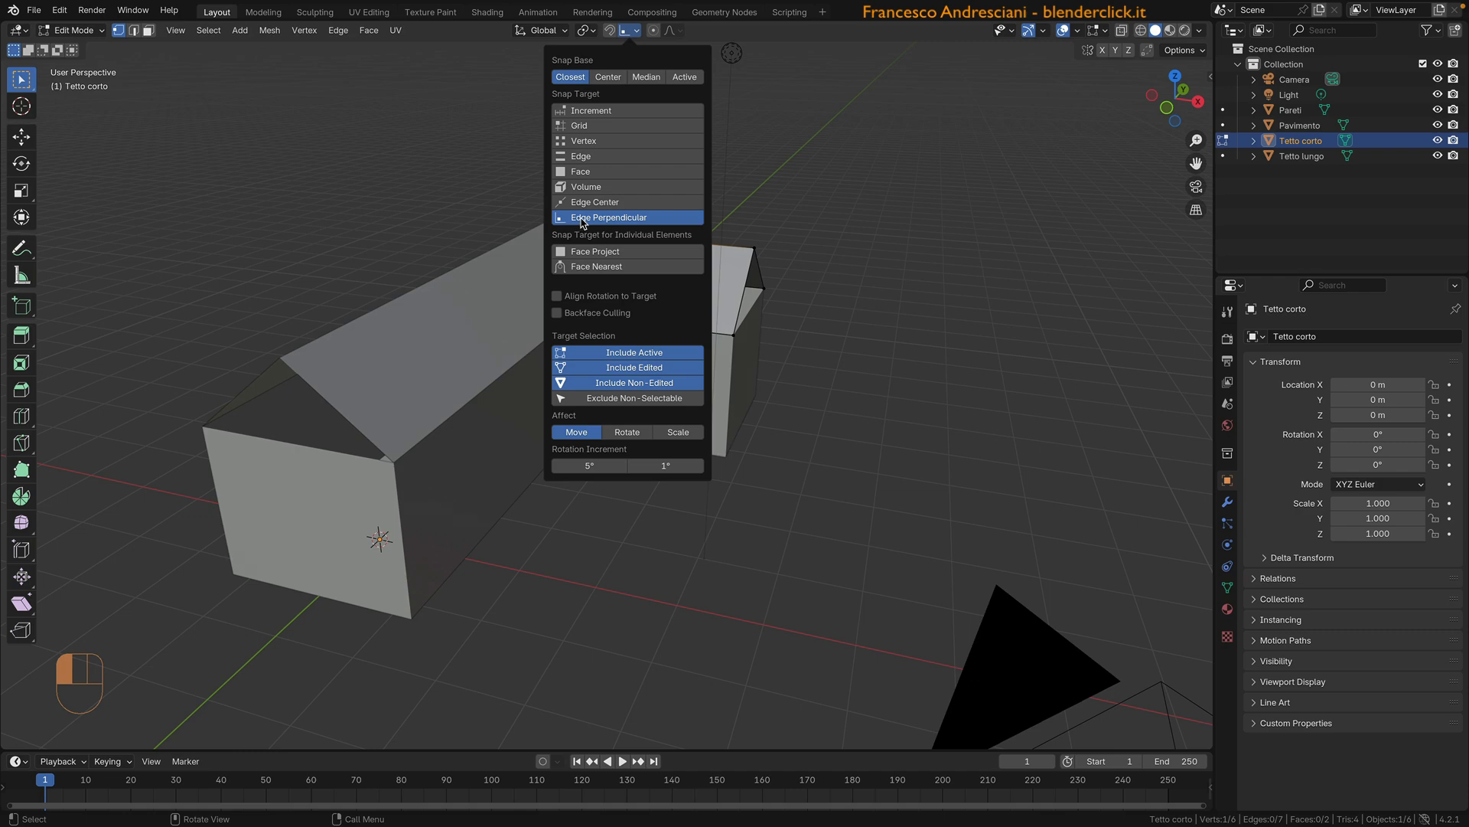
click(21, 137)
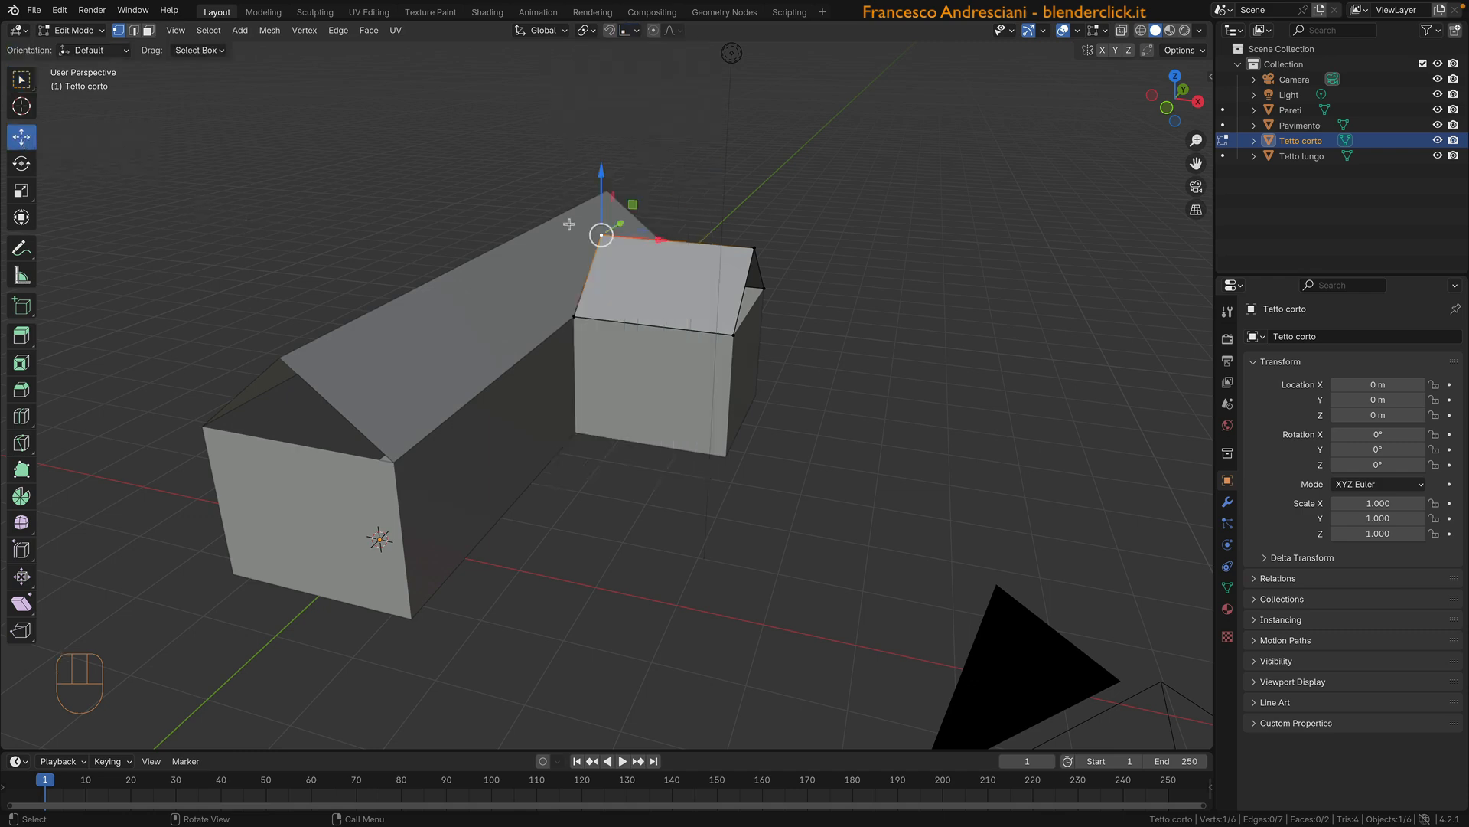
drag(636, 235, 533, 230)
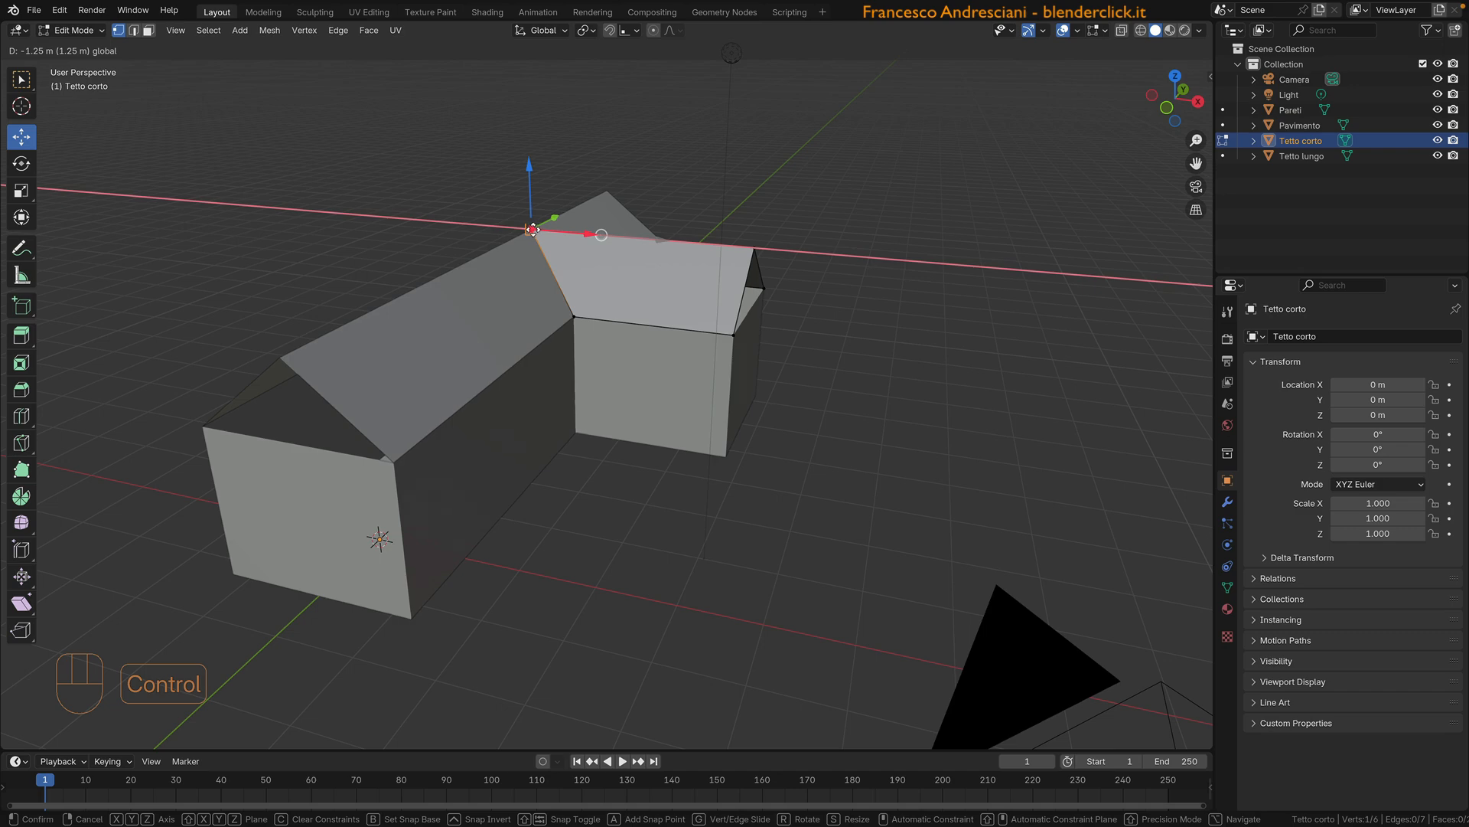
Step: Snap the short roof's inner ridge vertex onto the long roof's ridge, -1.25 m along X, and leave mesh editing
ctrl+drag(533, 230, 532, 229)
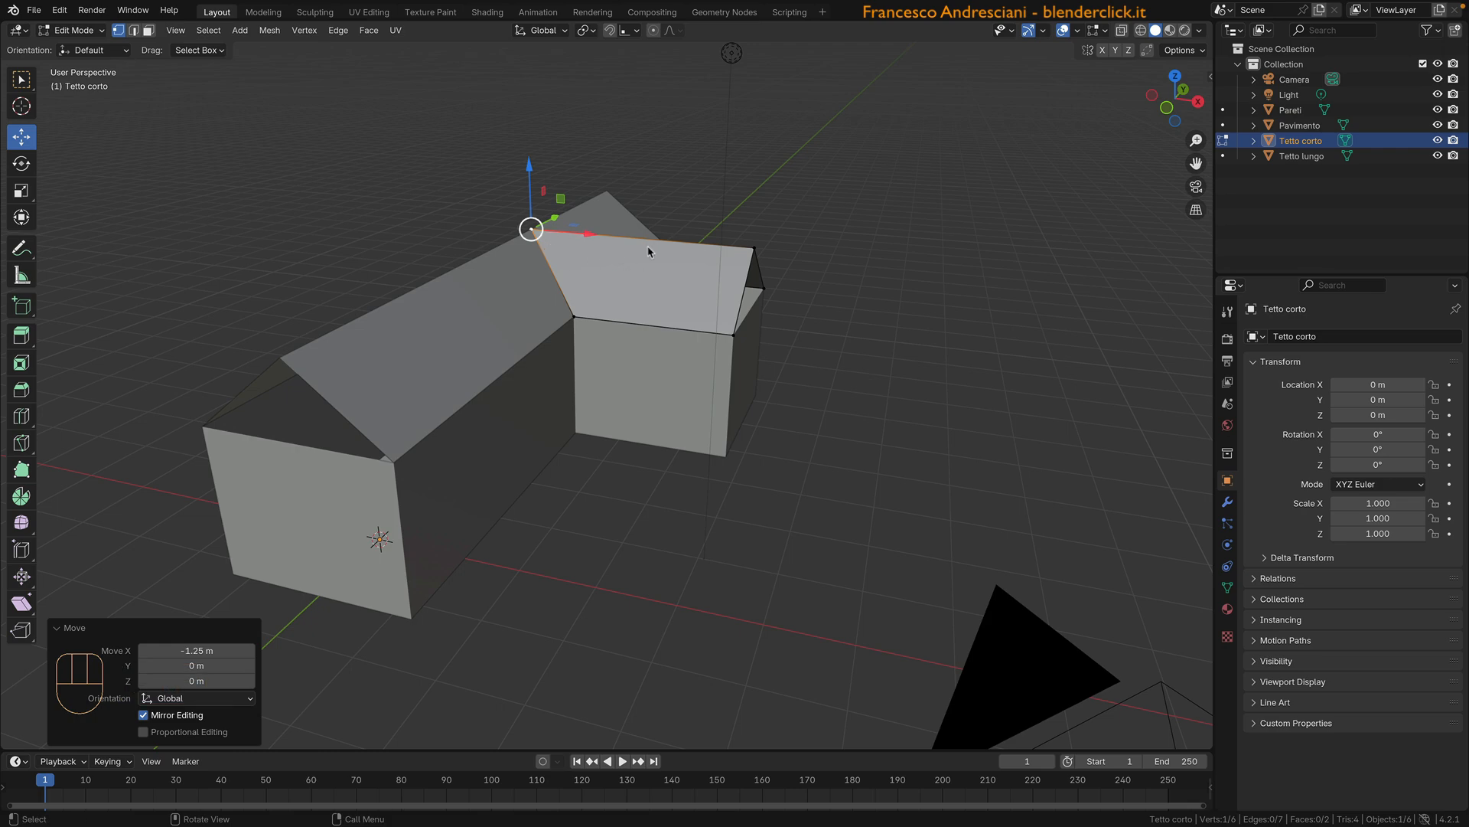
middle_drag(551, 246, 469, 251)
key(Tab)
scroll(634, 282, down, 3)
shift+middle_drag(689, 246, 662, 265)
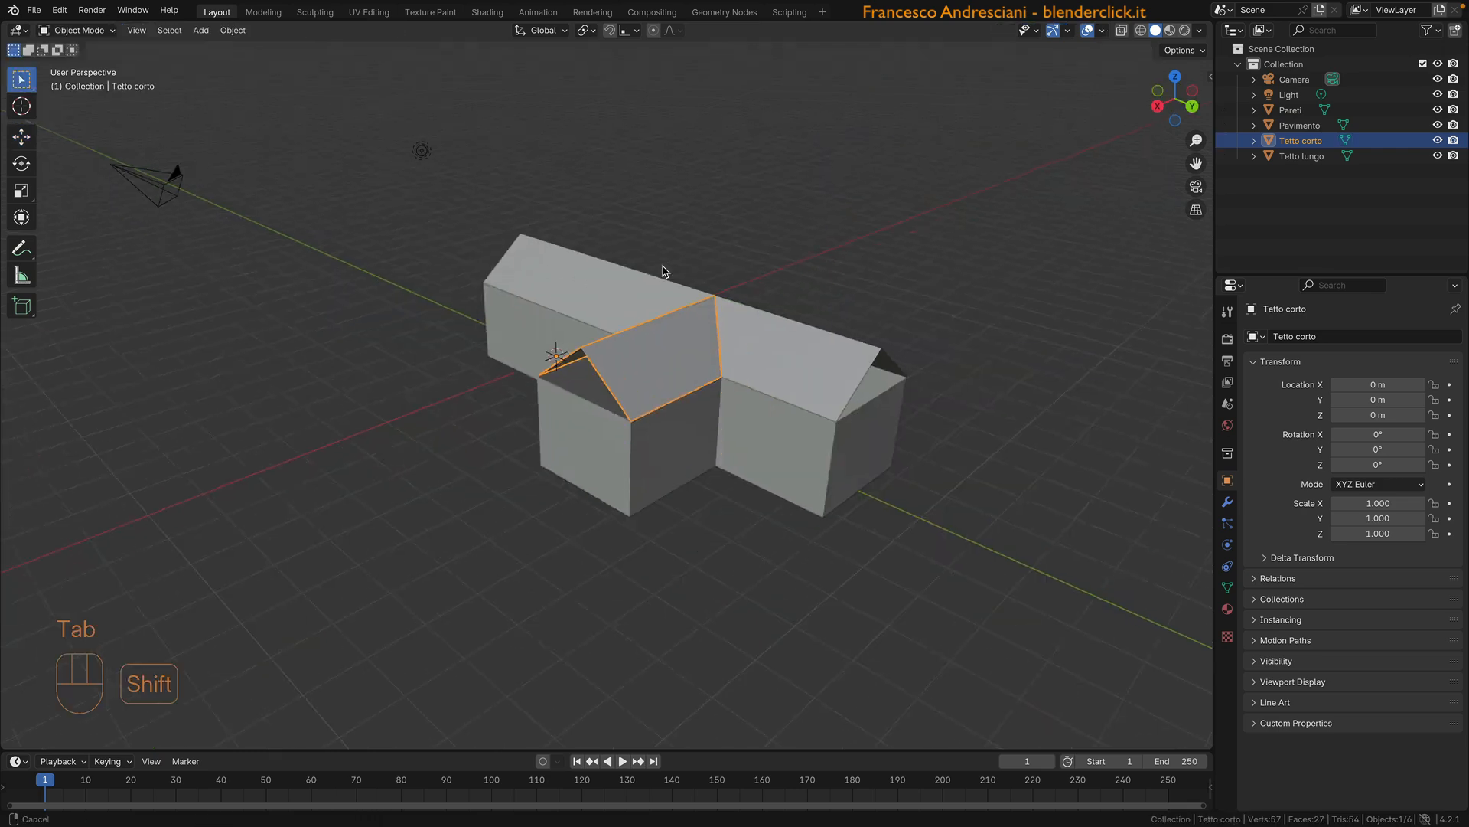
Step: Switch to editing Pareti and add one centred vertical loop cut to the long corridor's end wall nearest the camera object
middle_drag(702, 312, 523, 383)
click(524, 383)
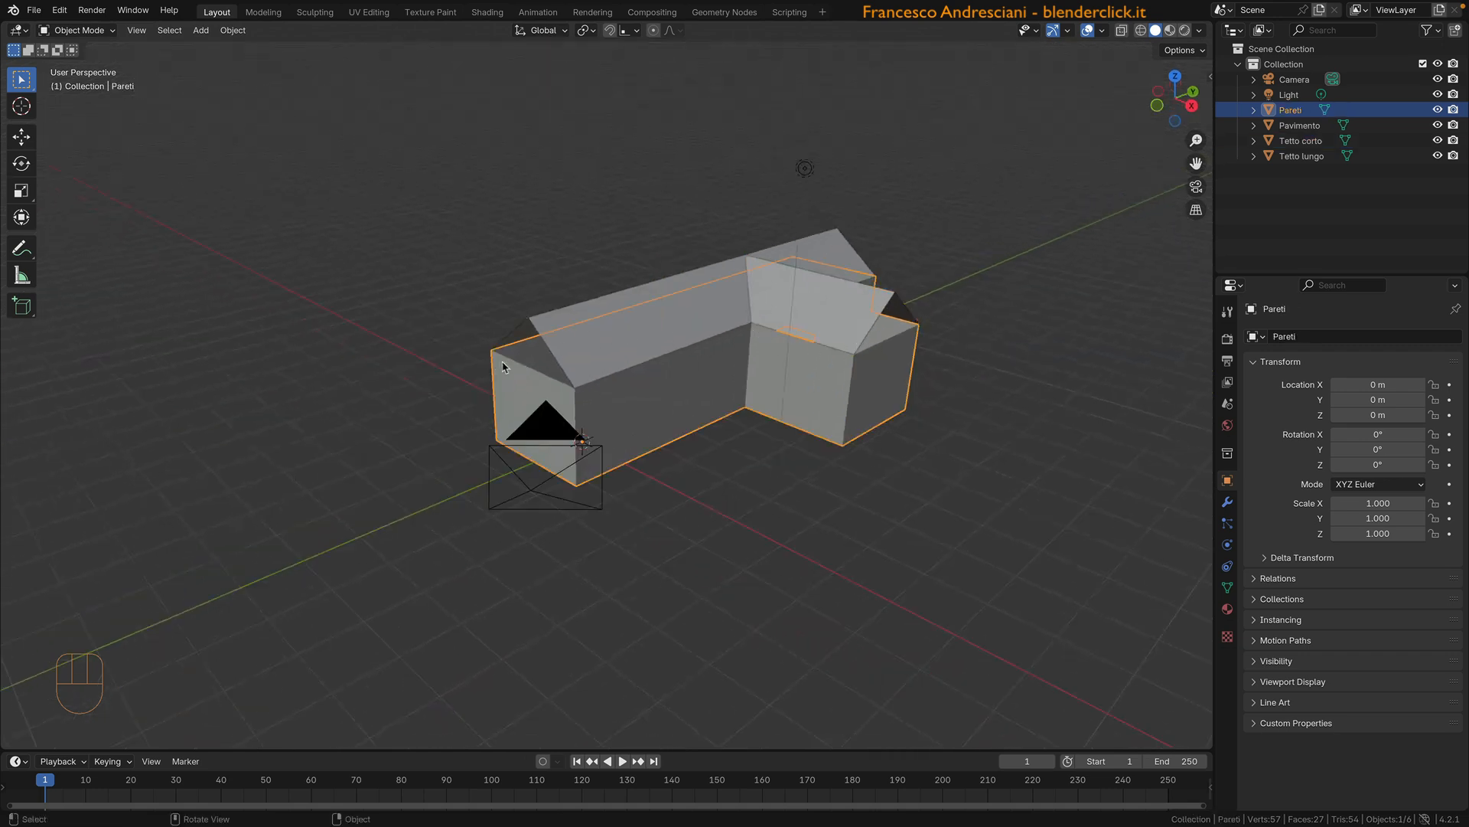
scroll(503, 394, up, 1)
key(Tab)
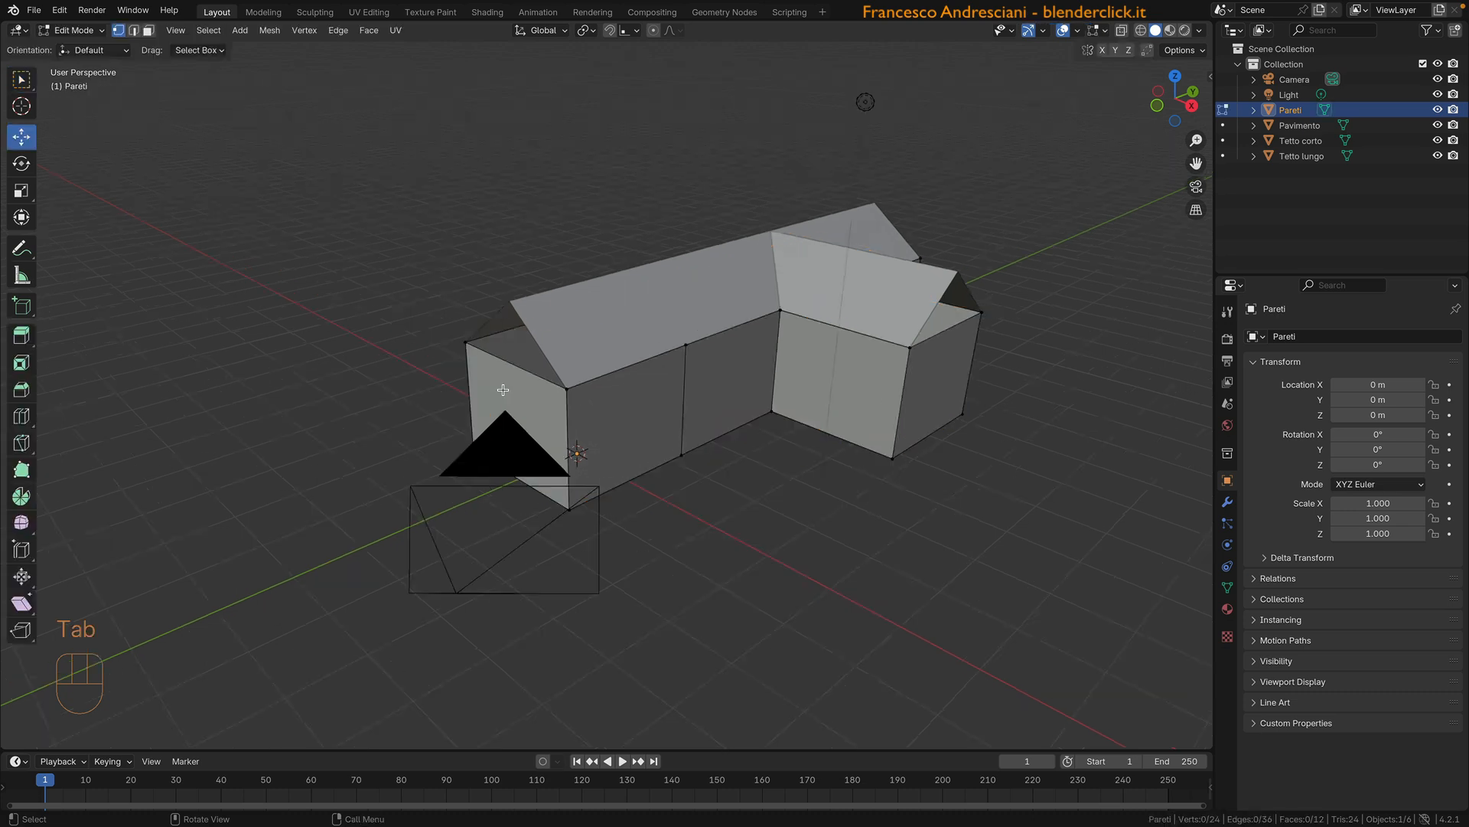
key(ctrl+r)
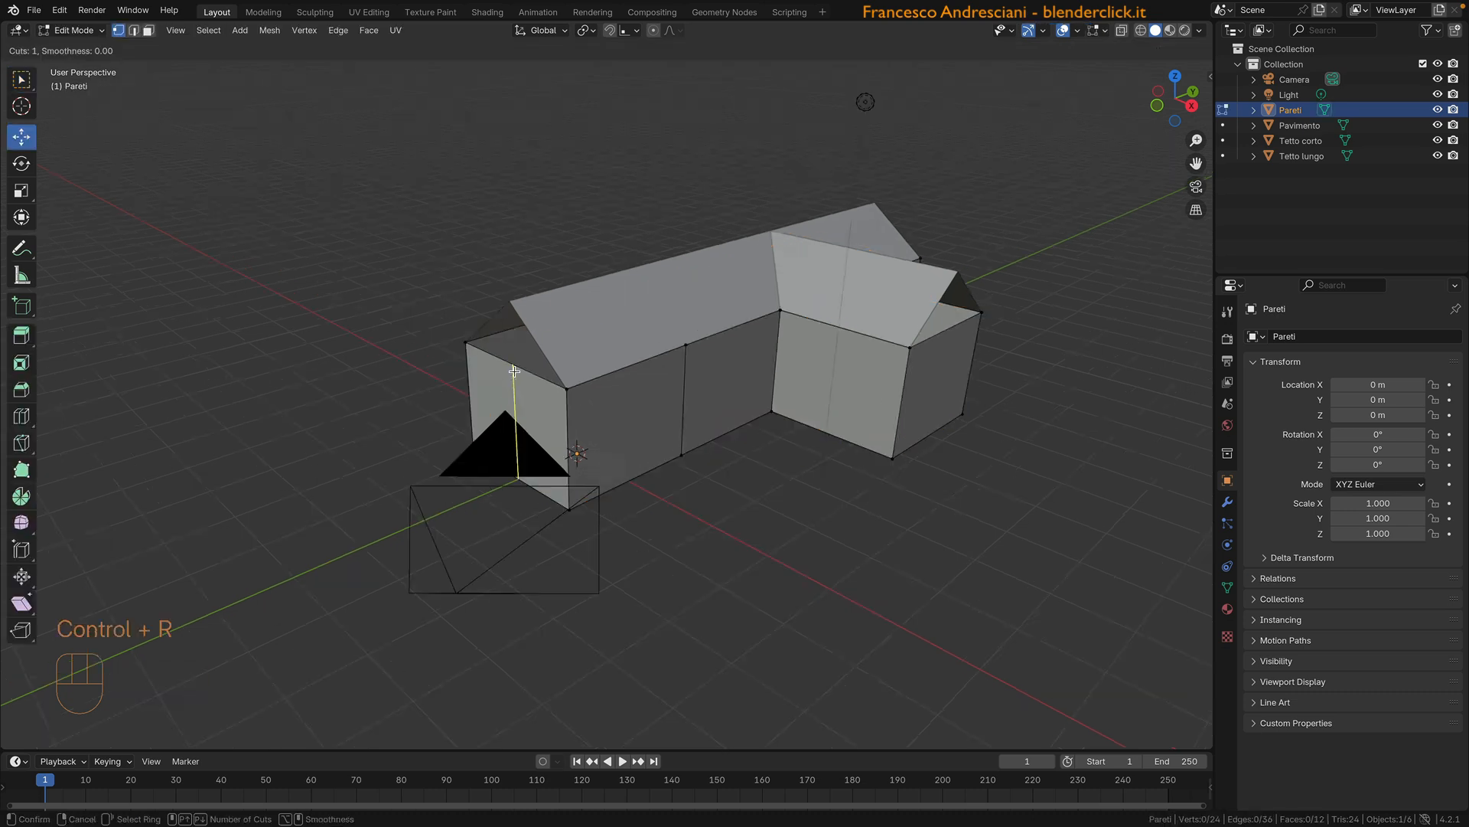
click(514, 372)
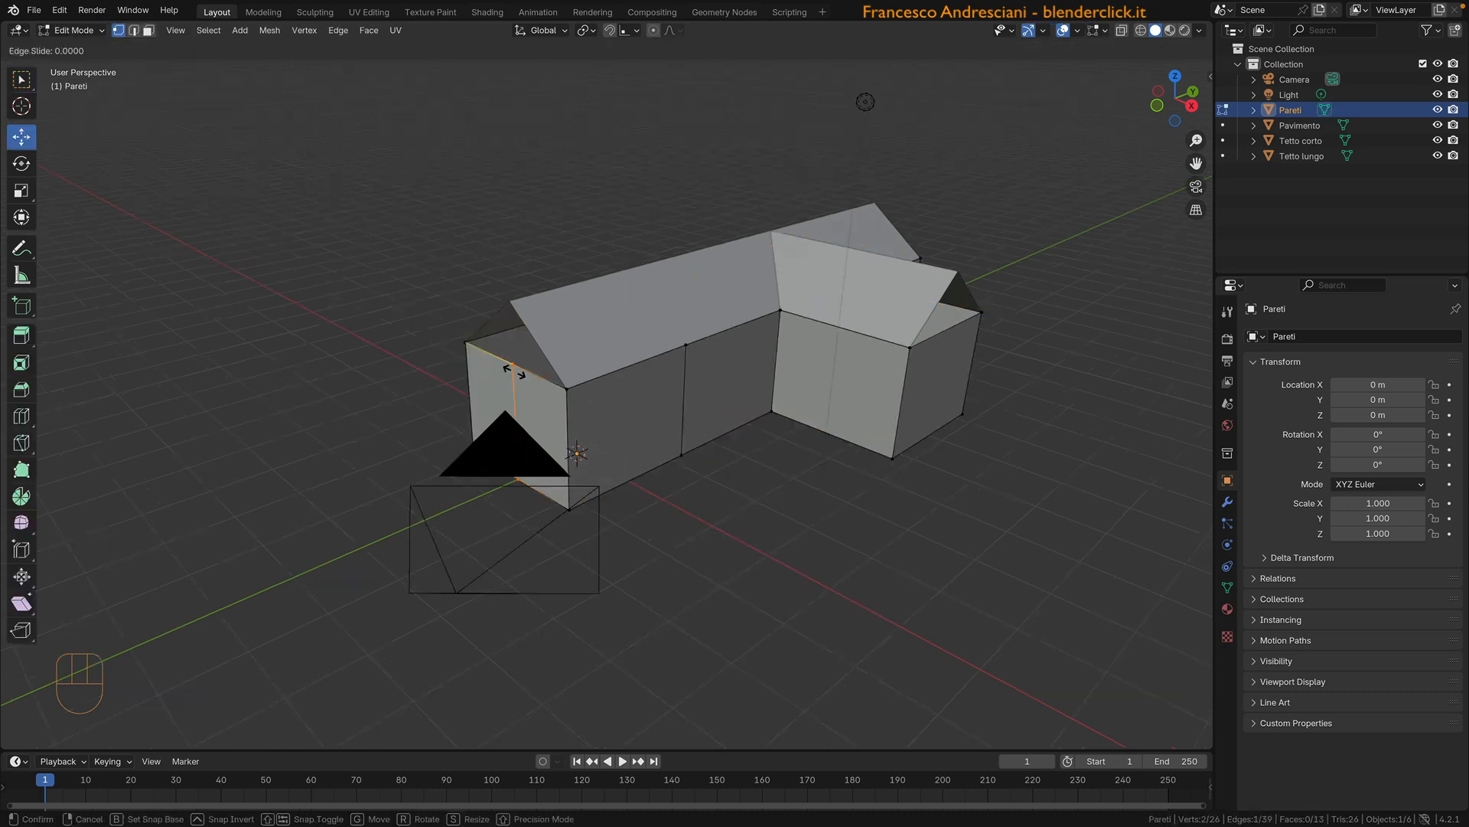
key(Escape)
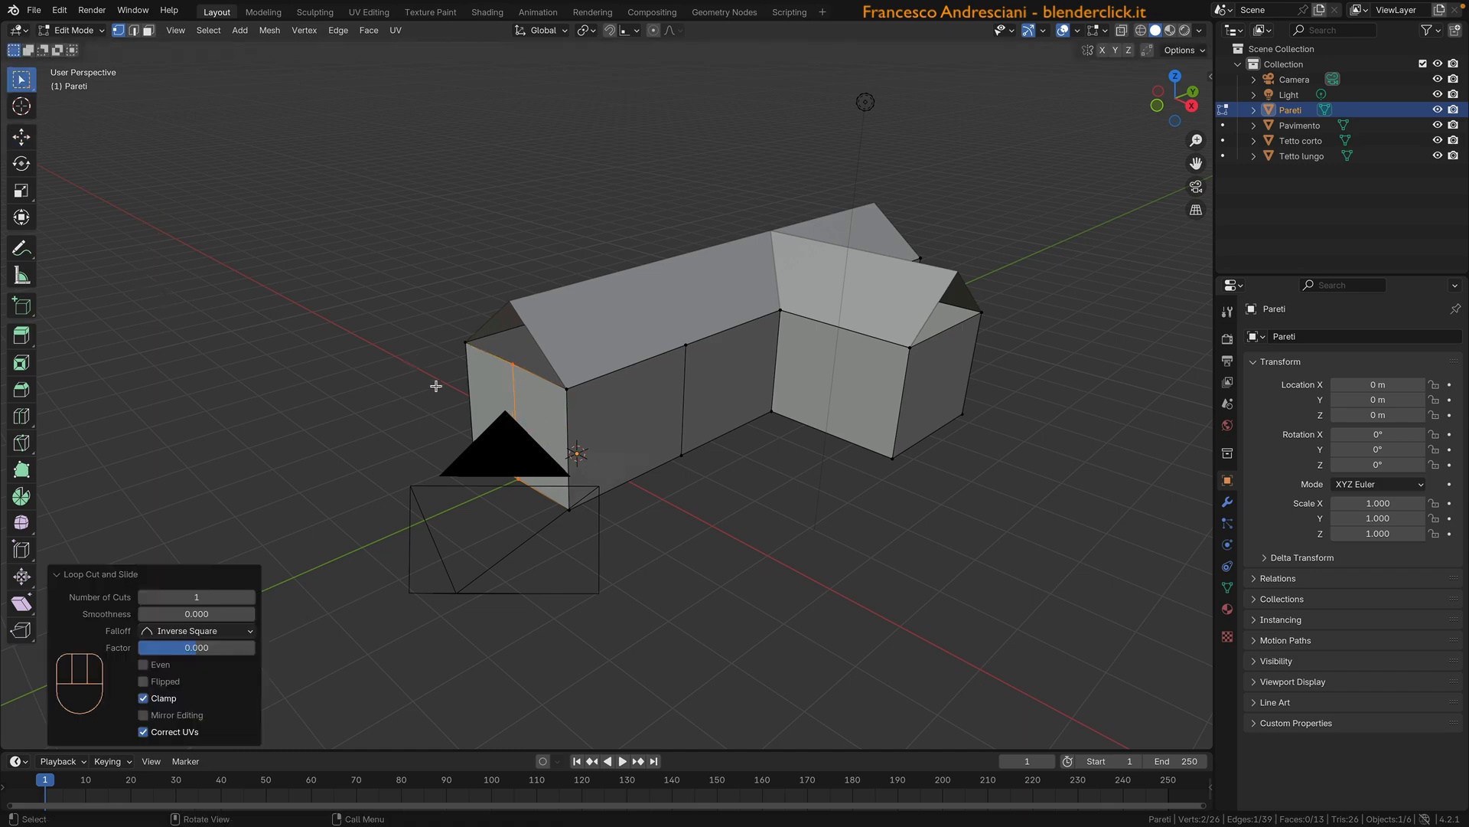
Step: Set the snap target to Vertex and move the cut's top vertex up 1 m, snapping it from its own base point to the roof ridge end
click(506, 364)
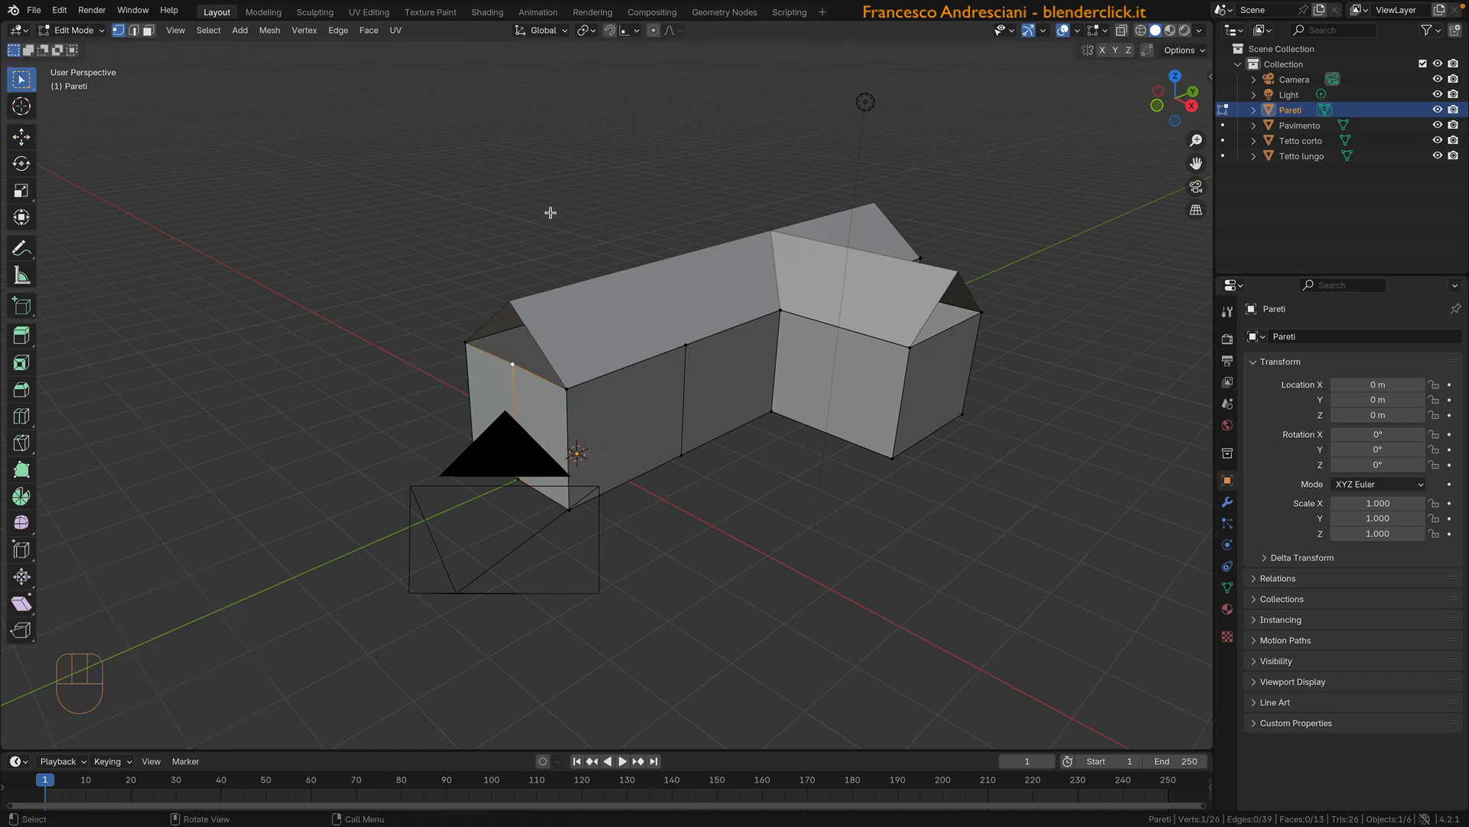
click(635, 32)
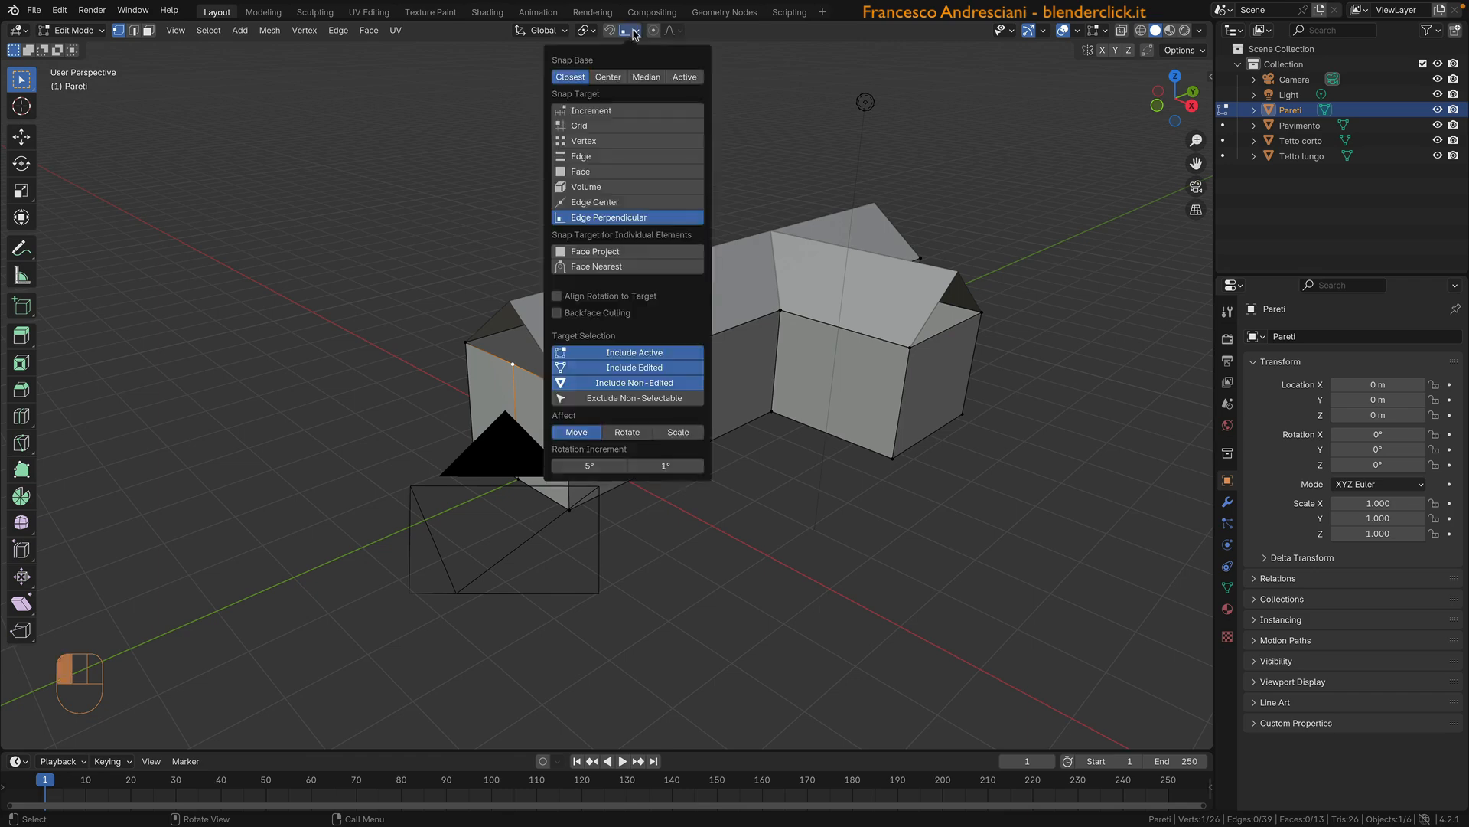
click(564, 143)
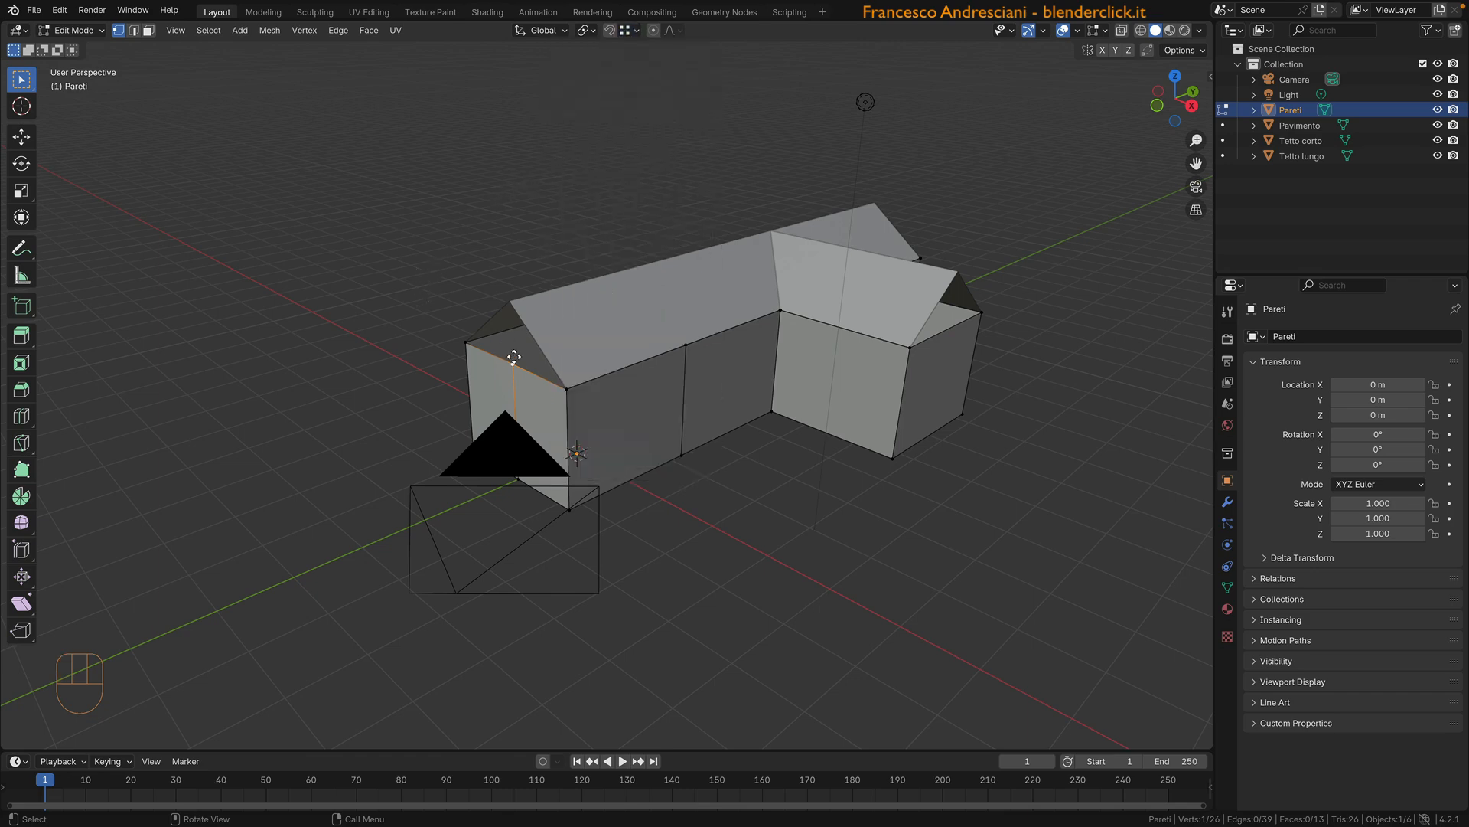
key(g)
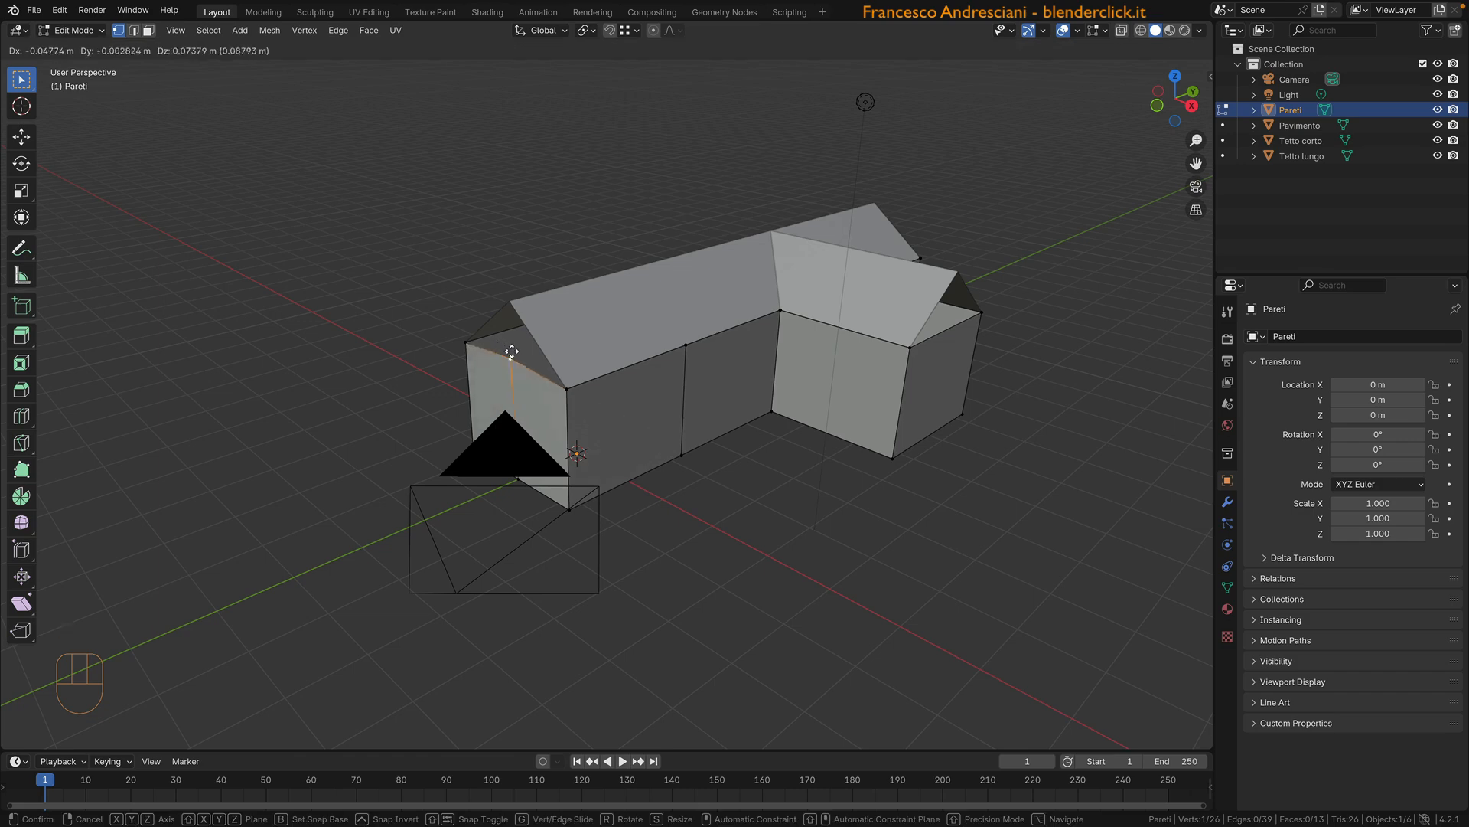
key(b)
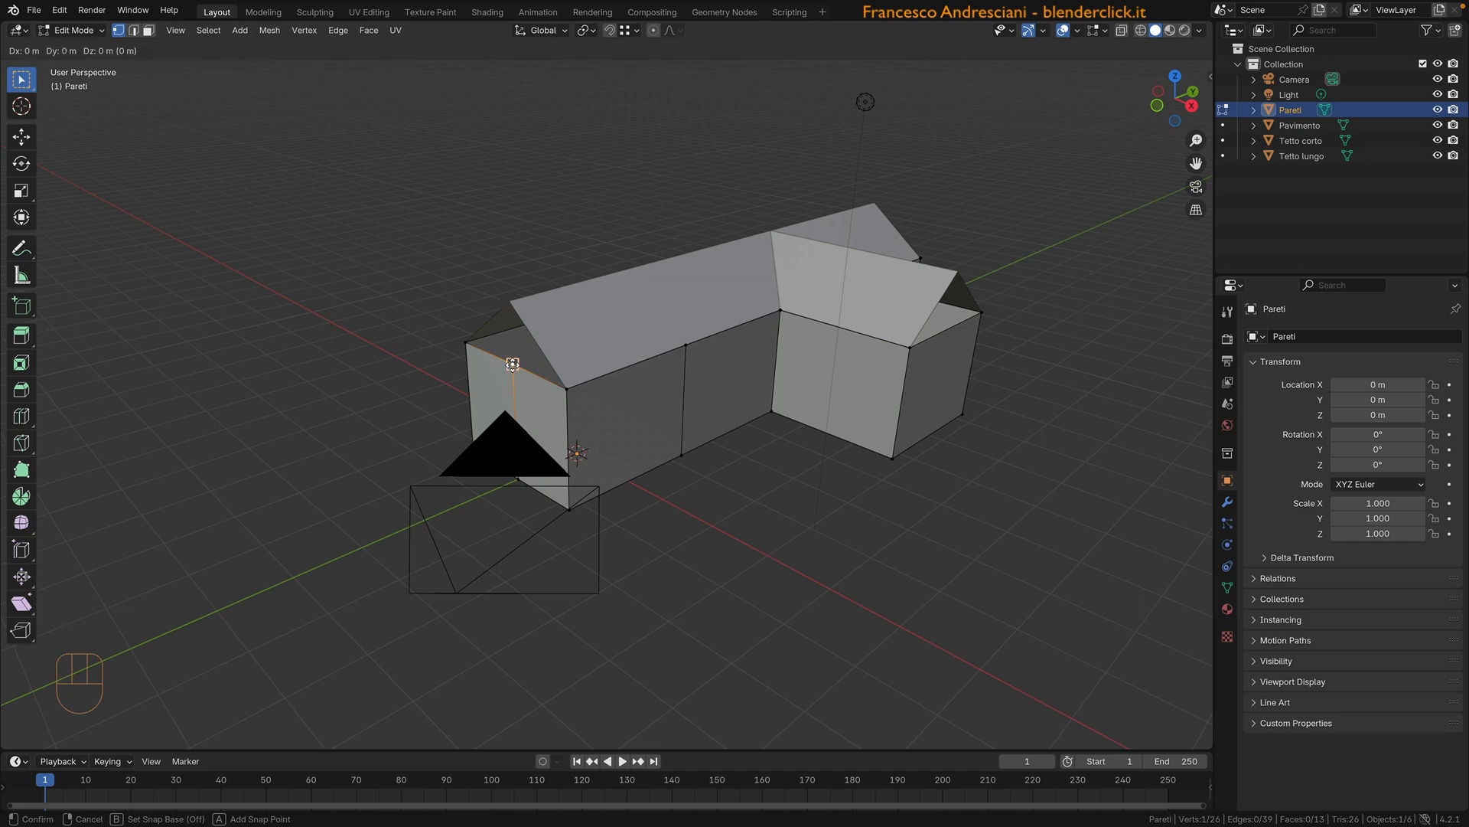
click(509, 346)
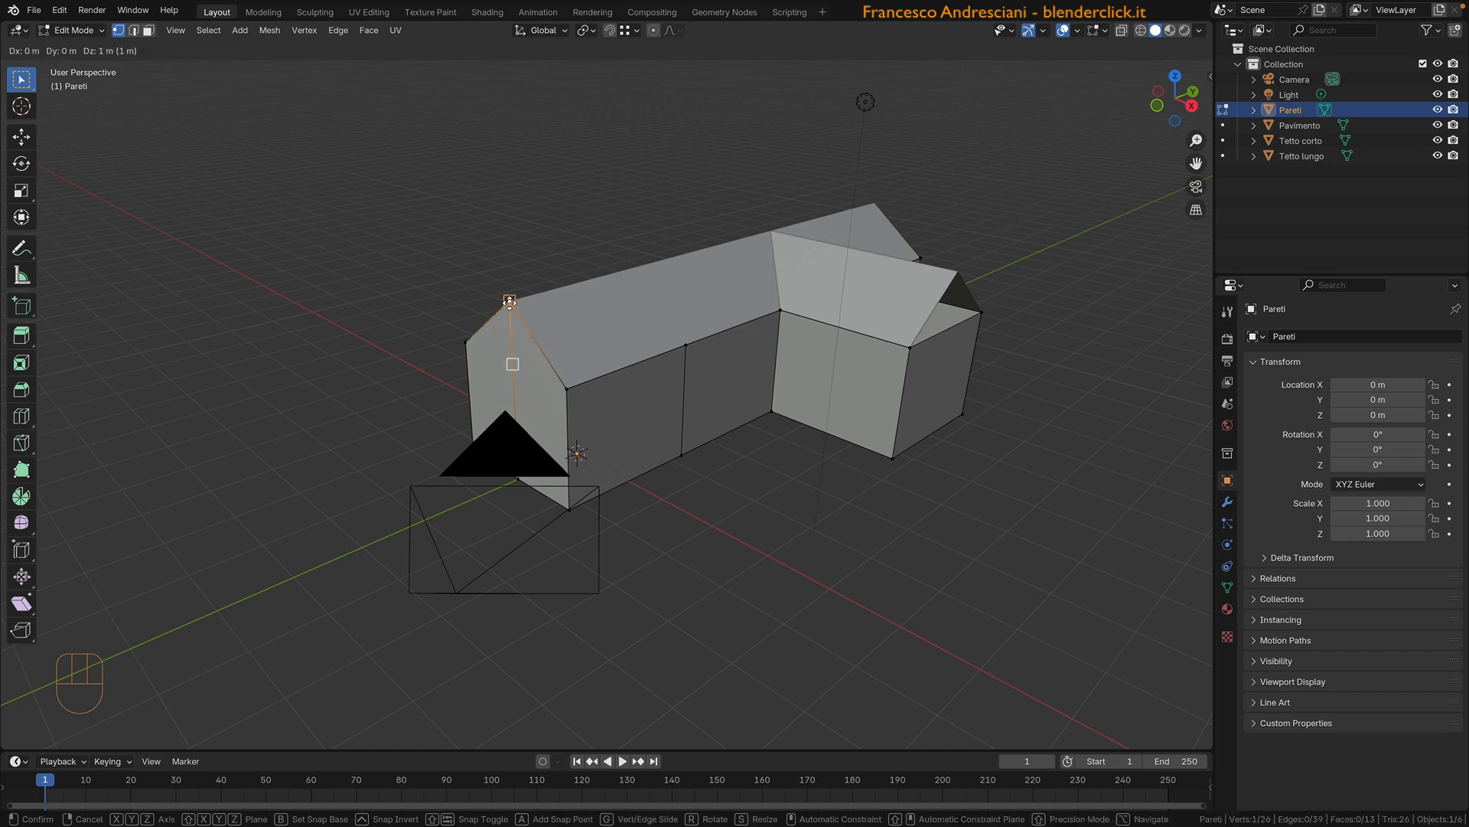
click(509, 302)
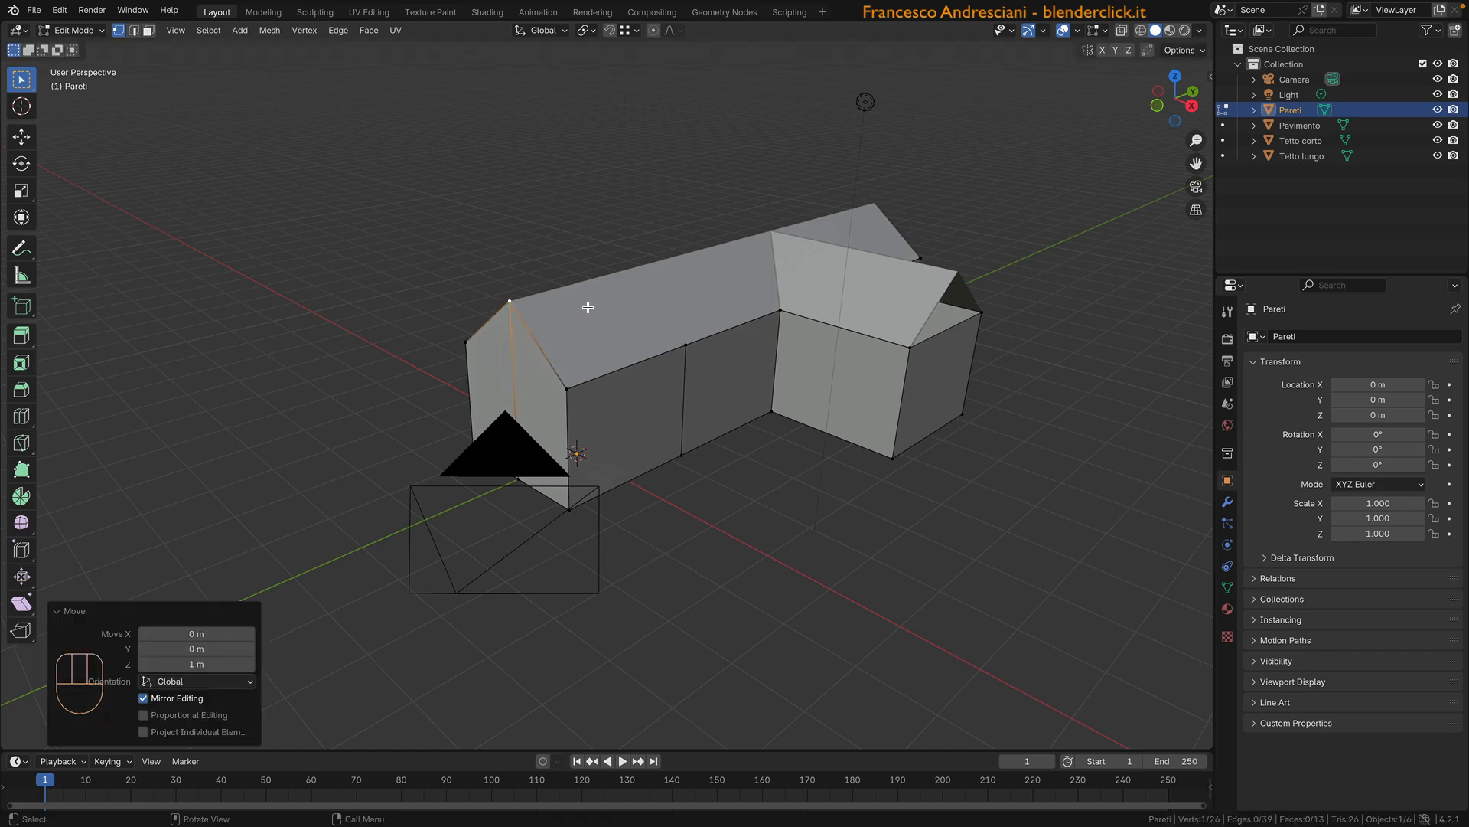
Step: Add one centred vertical loop cut to the short corridor's outer end wall
scroll(605, 306, up, 3)
middle_drag(662, 421, 530, 449)
scroll(527, 450, down, 3)
key(ctrl+r)
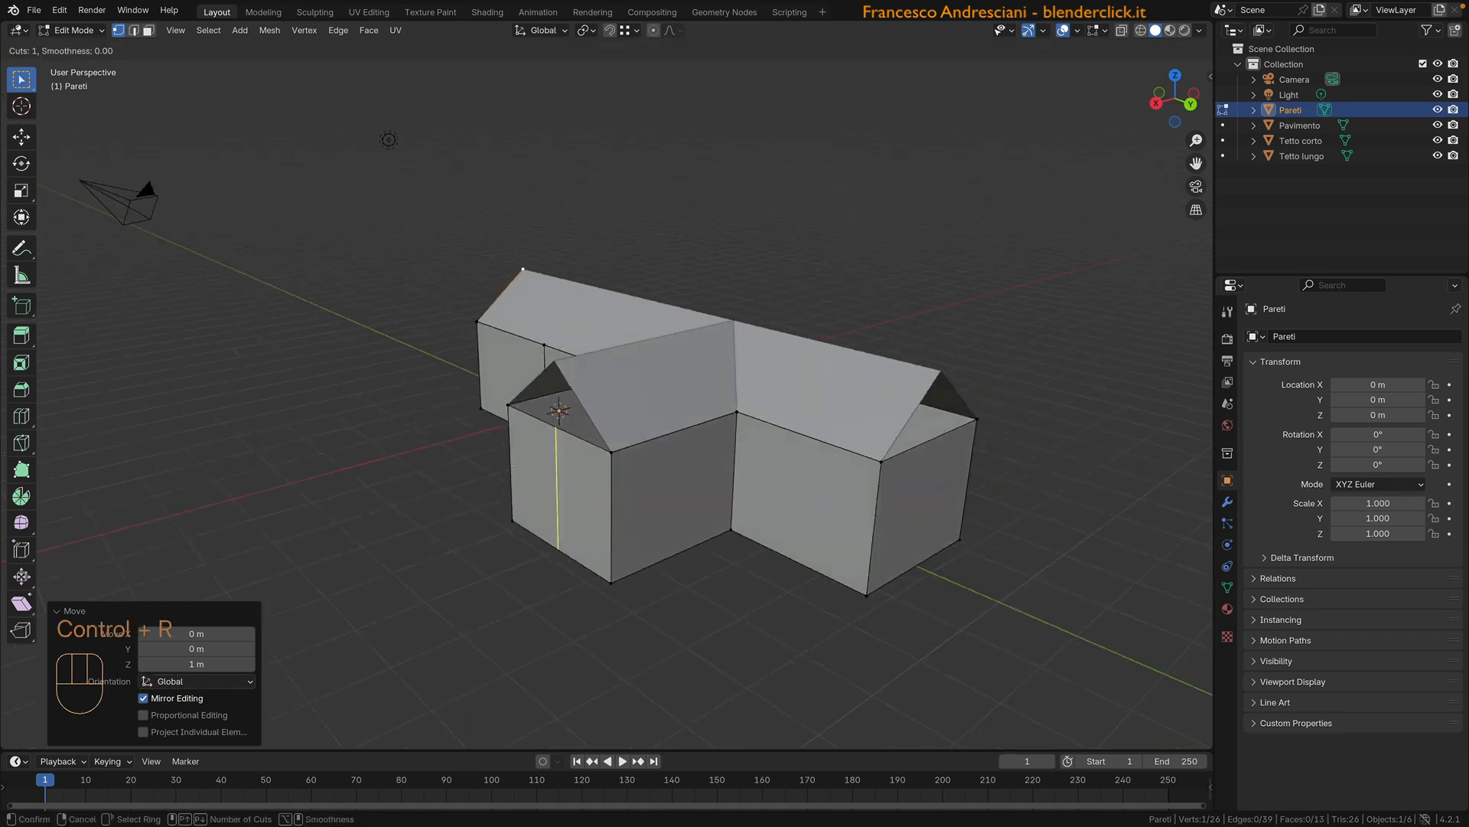
click(557, 437)
key(Escape)
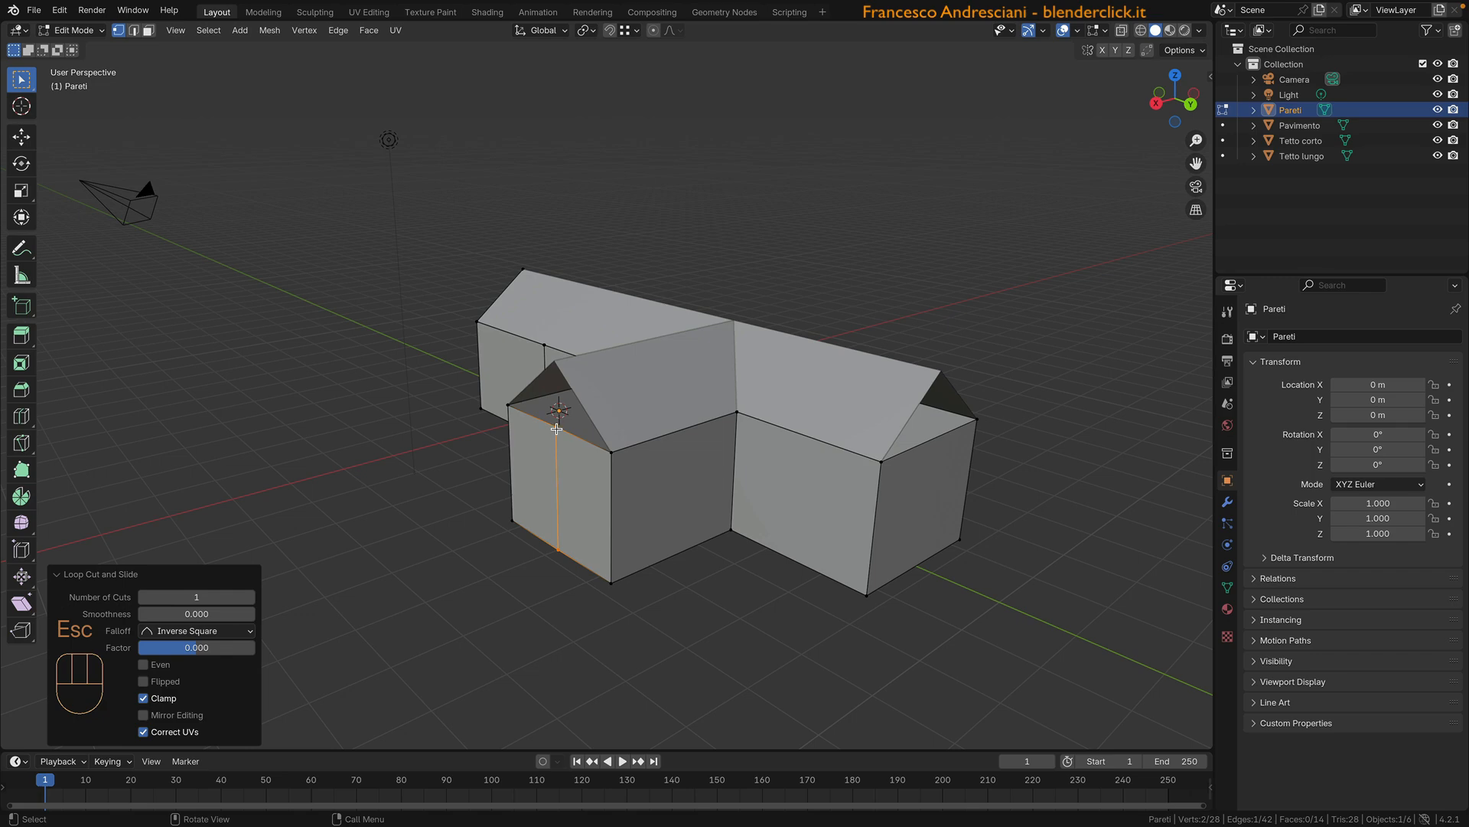
Step: Raise the short corridor end wall's middle top vertex 1 m along Z, snapping it to the short roof's ridge end
click(556, 430)
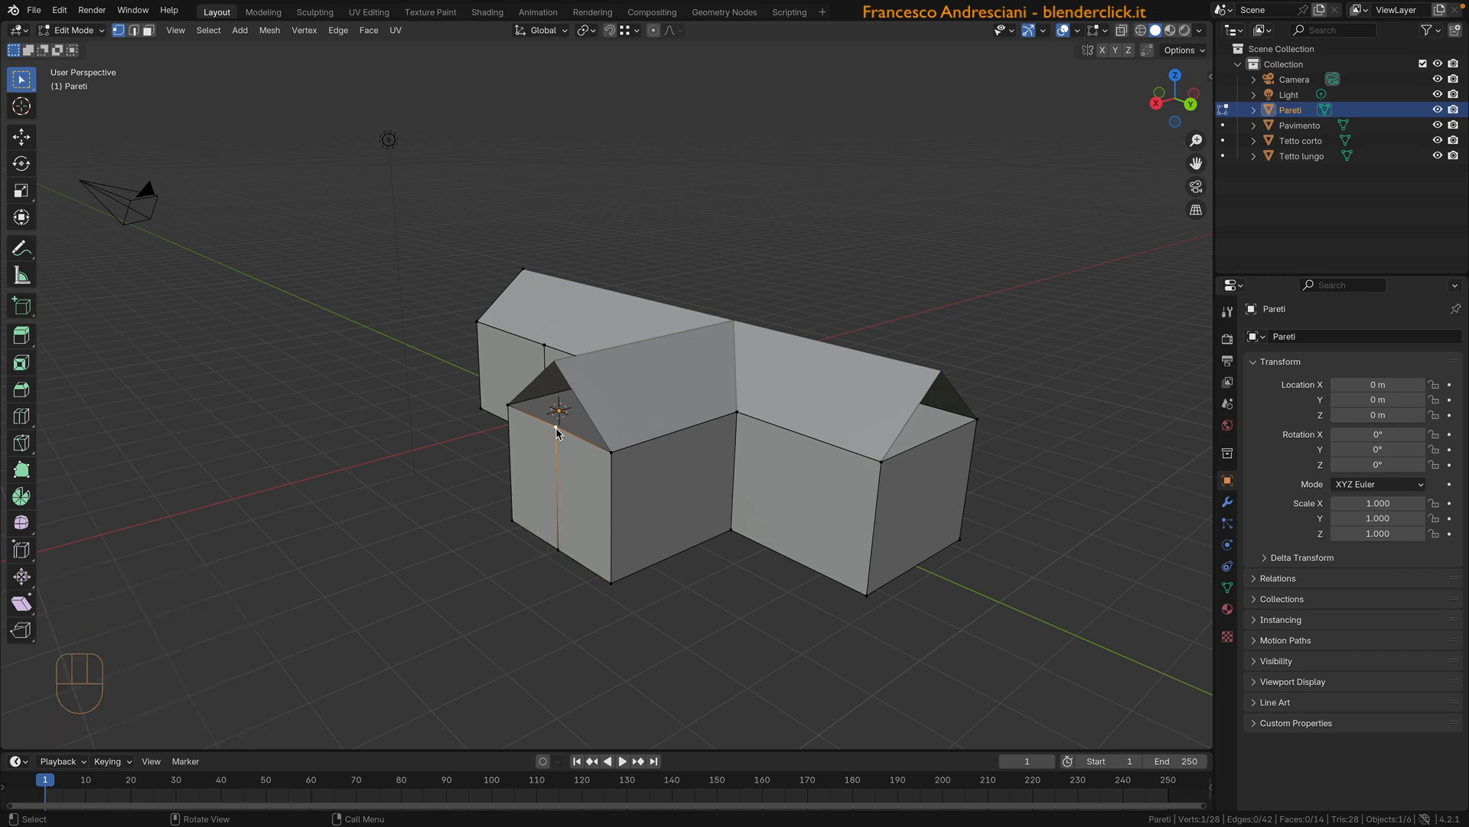
key(g)
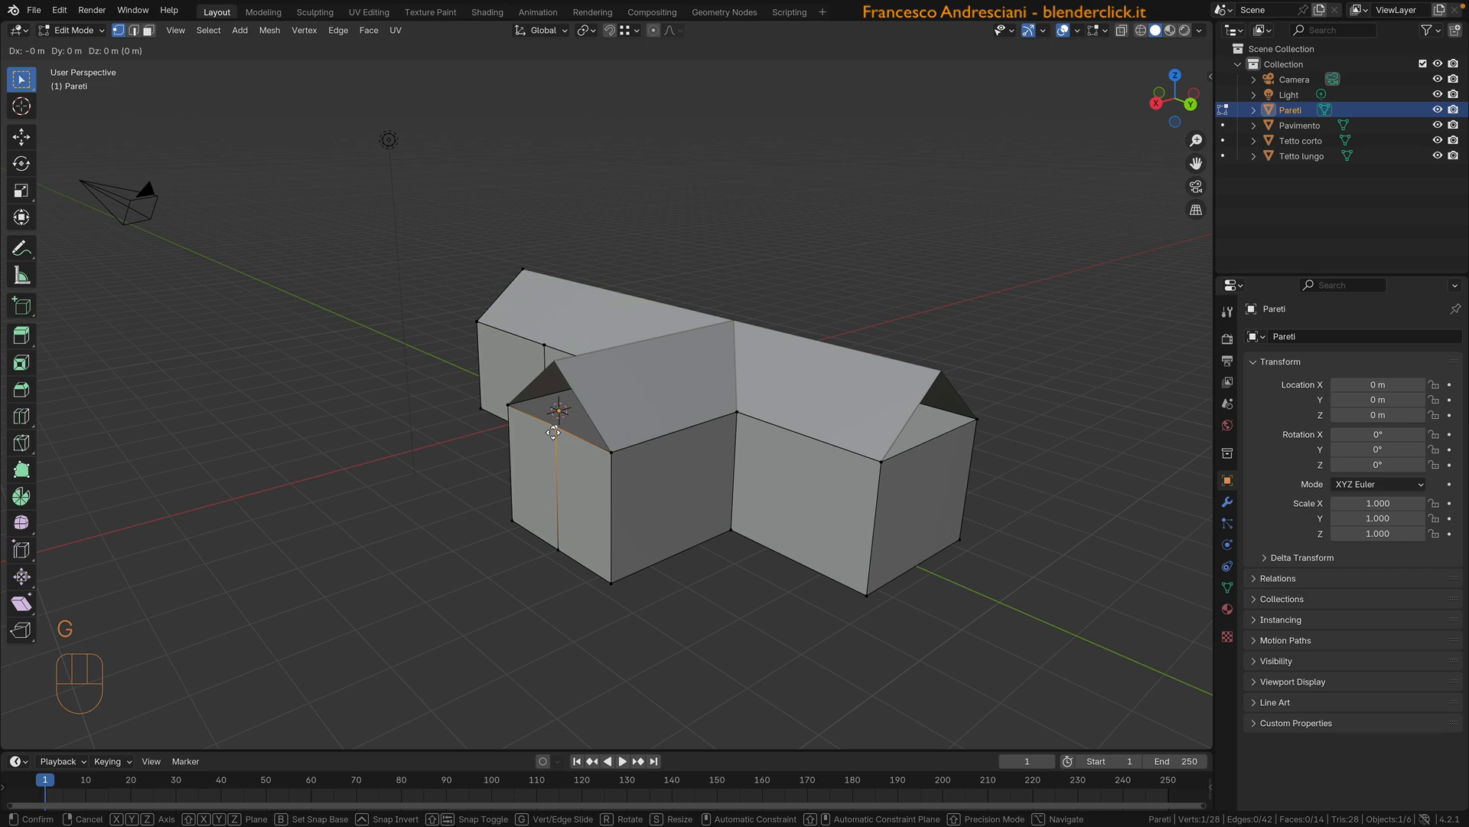
key(b)
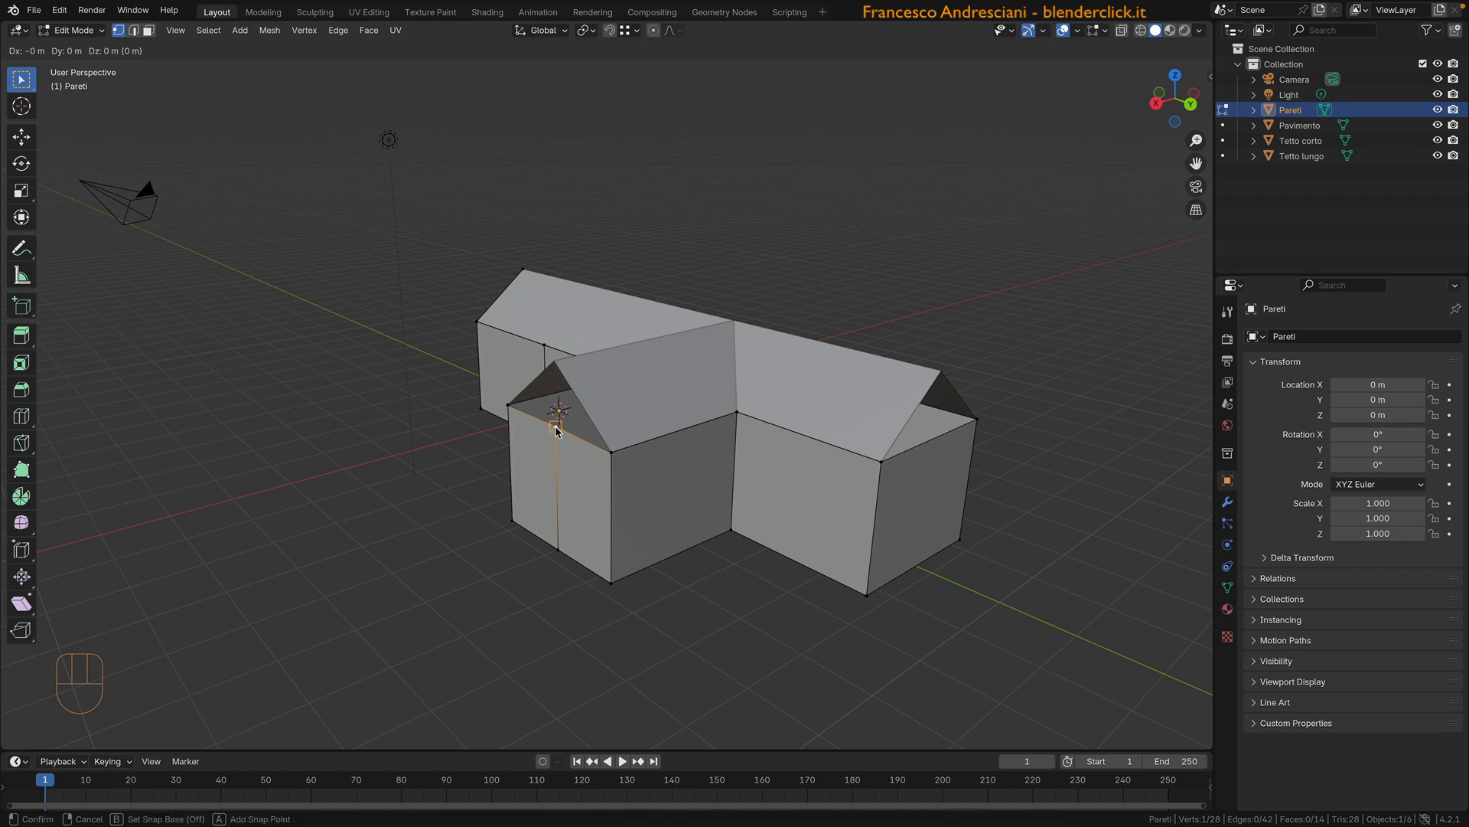
click(556, 427)
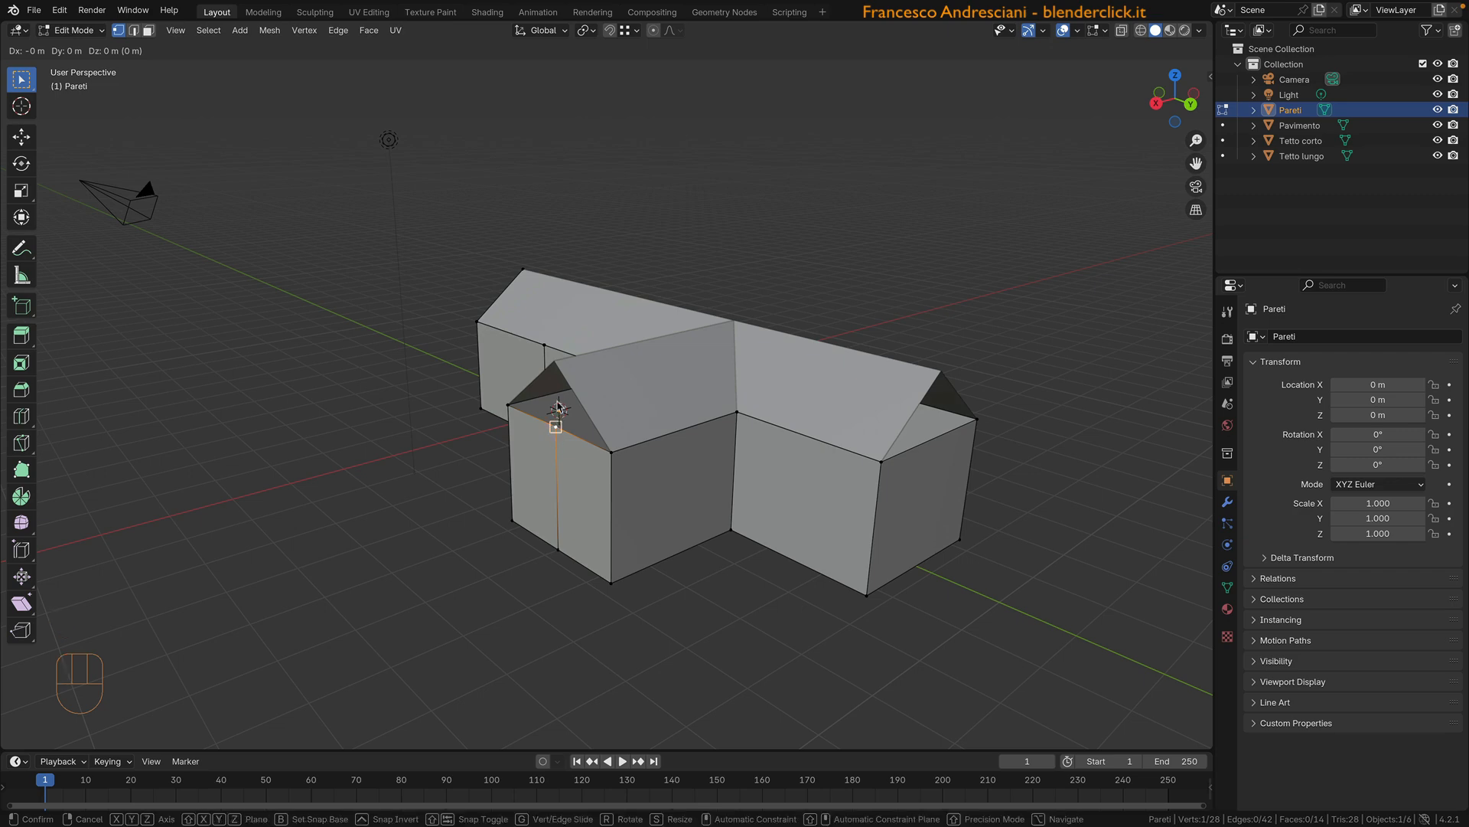
click(556, 366)
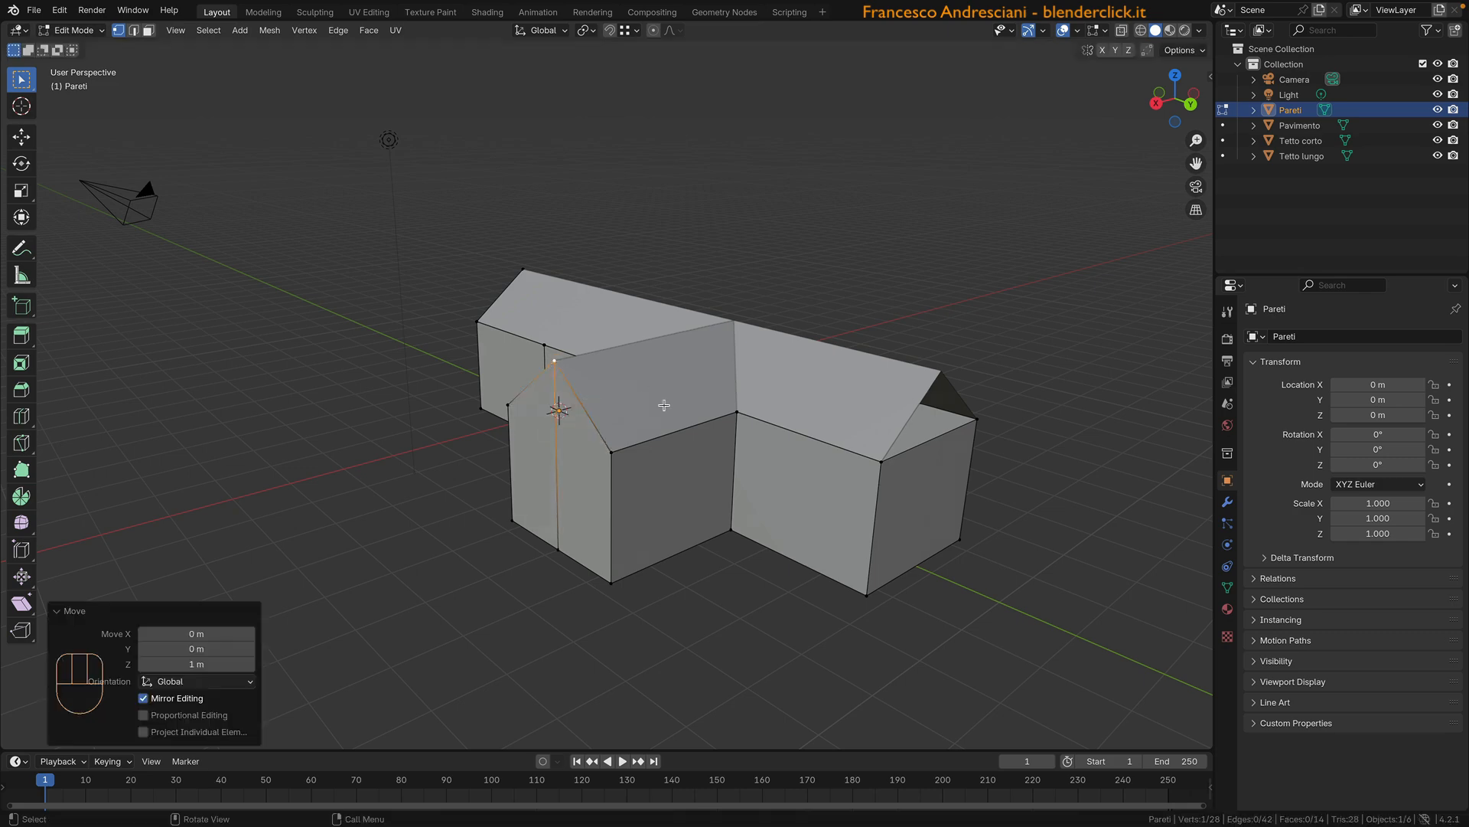
Step: Add one centred vertical loop cut to the end wall at the long corridor's opposite end
middle_drag(696, 450, 624, 445)
key(ctrl+r)
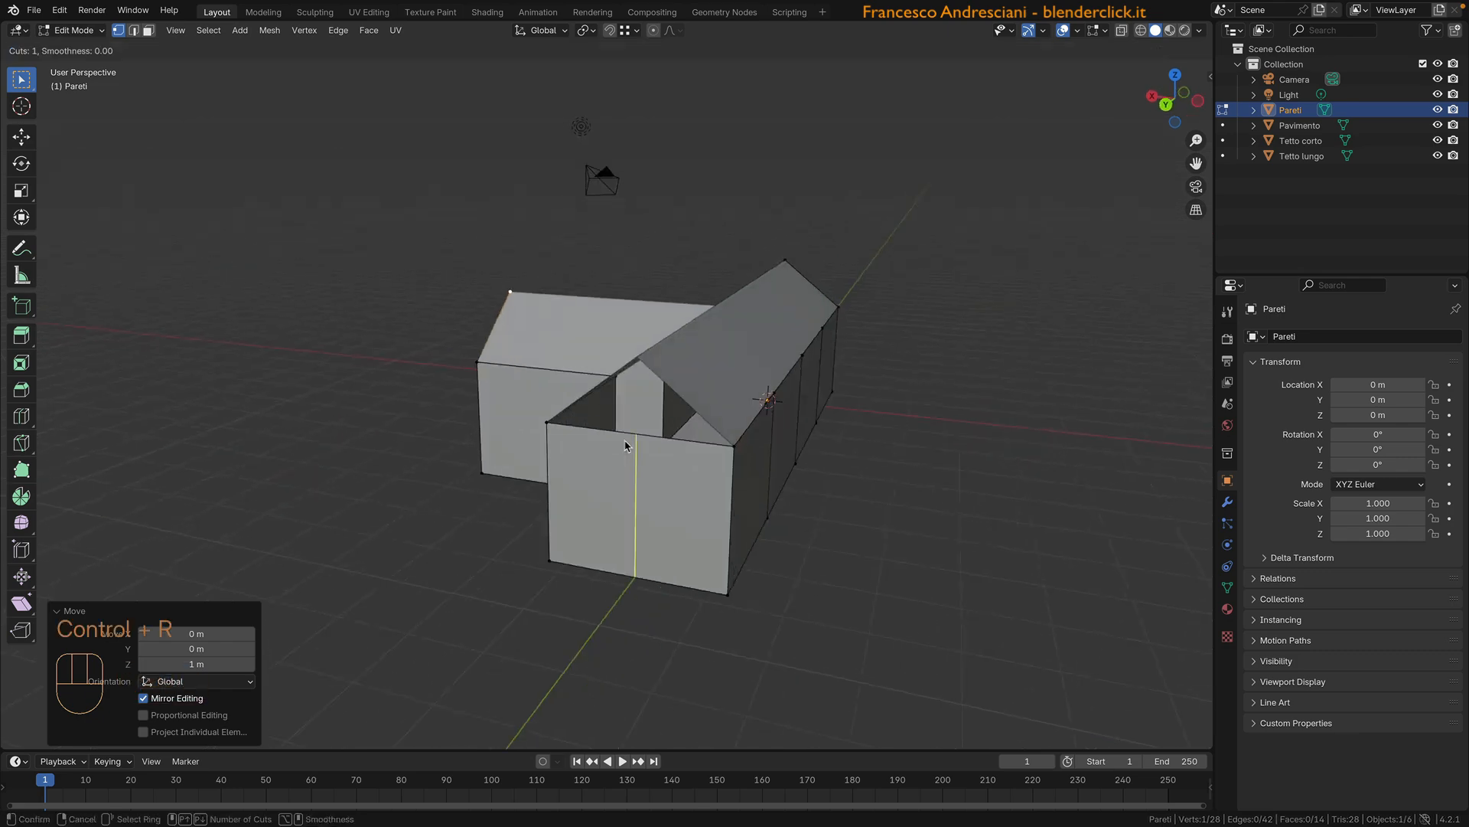
click(627, 446)
key(Escape)
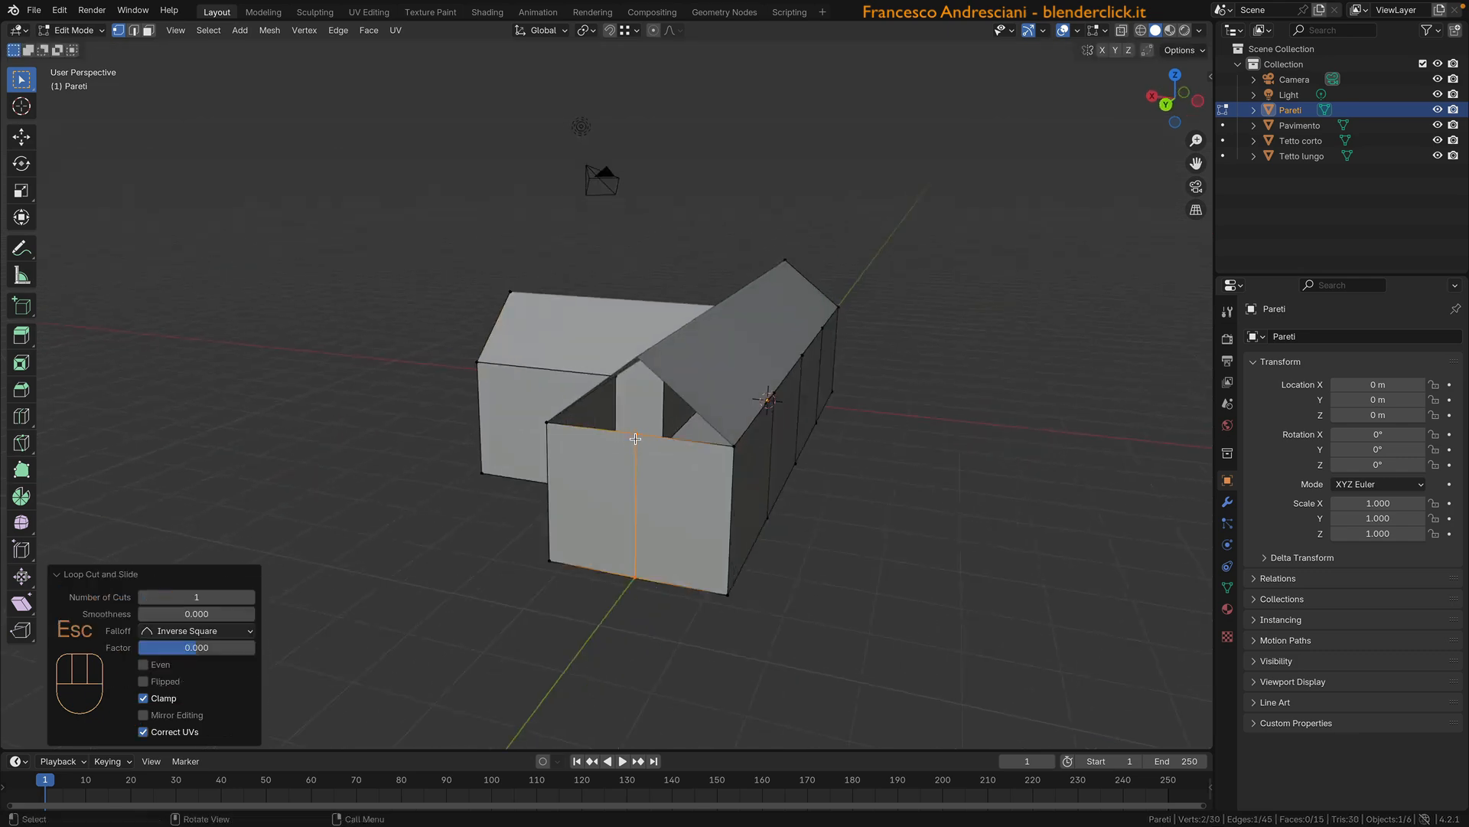
Step: Raise that end wall's middle top vertex 1 m along Z, snapping it to the long roof's ridge end, and leave mesh editing
click(634, 447)
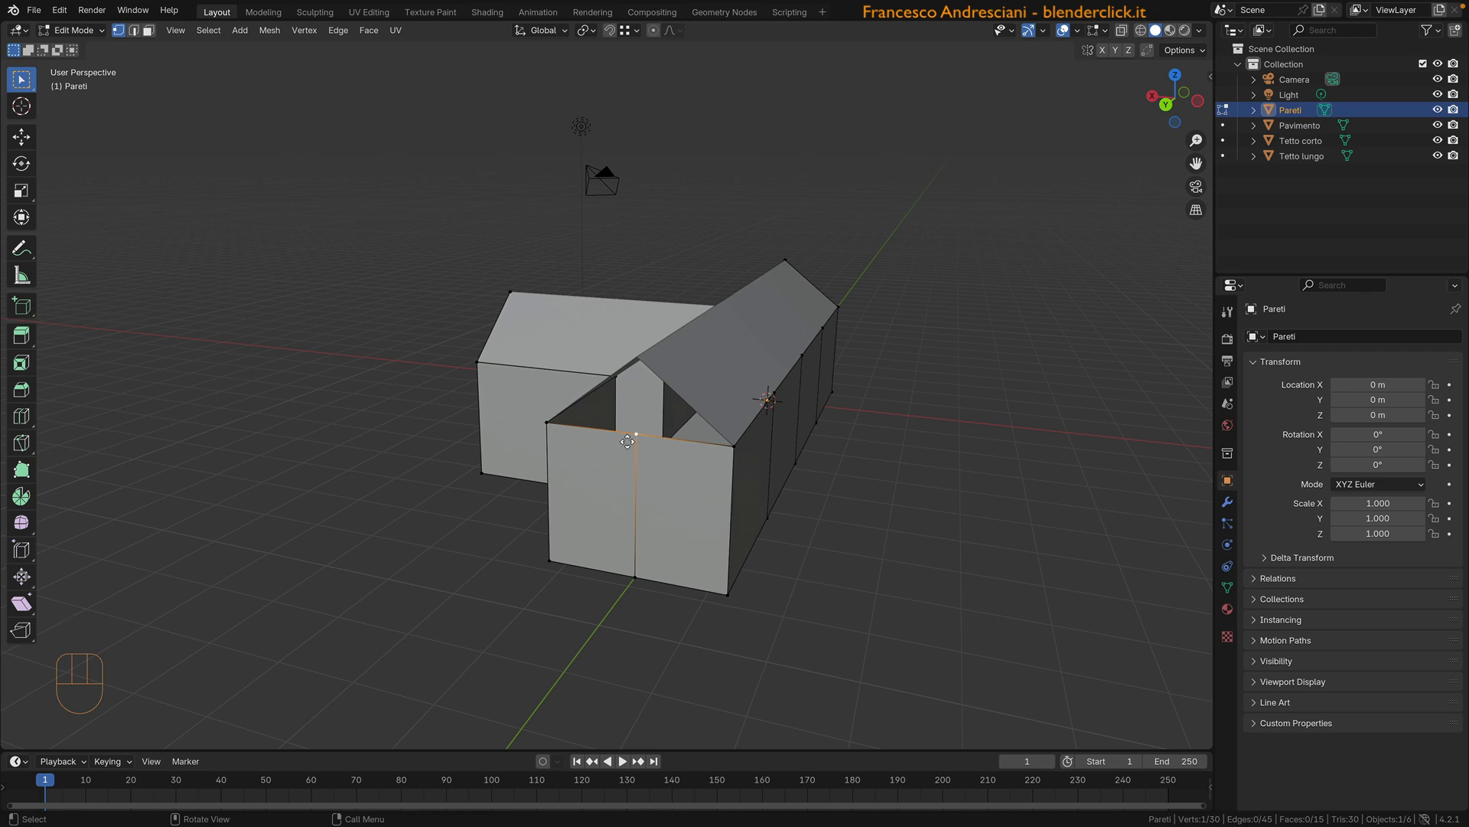
key(g)
key(b)
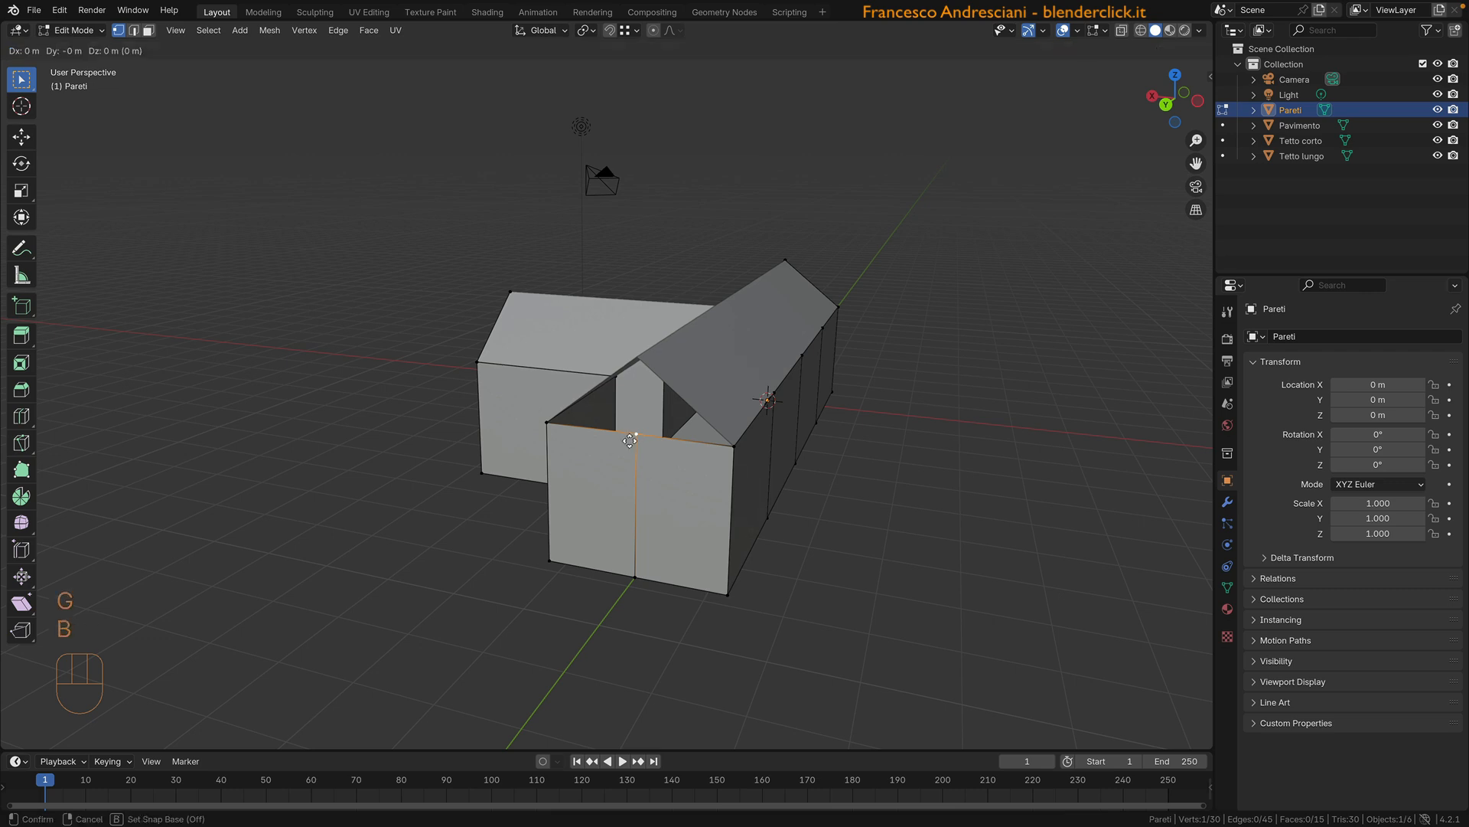
click(637, 433)
click(637, 357)
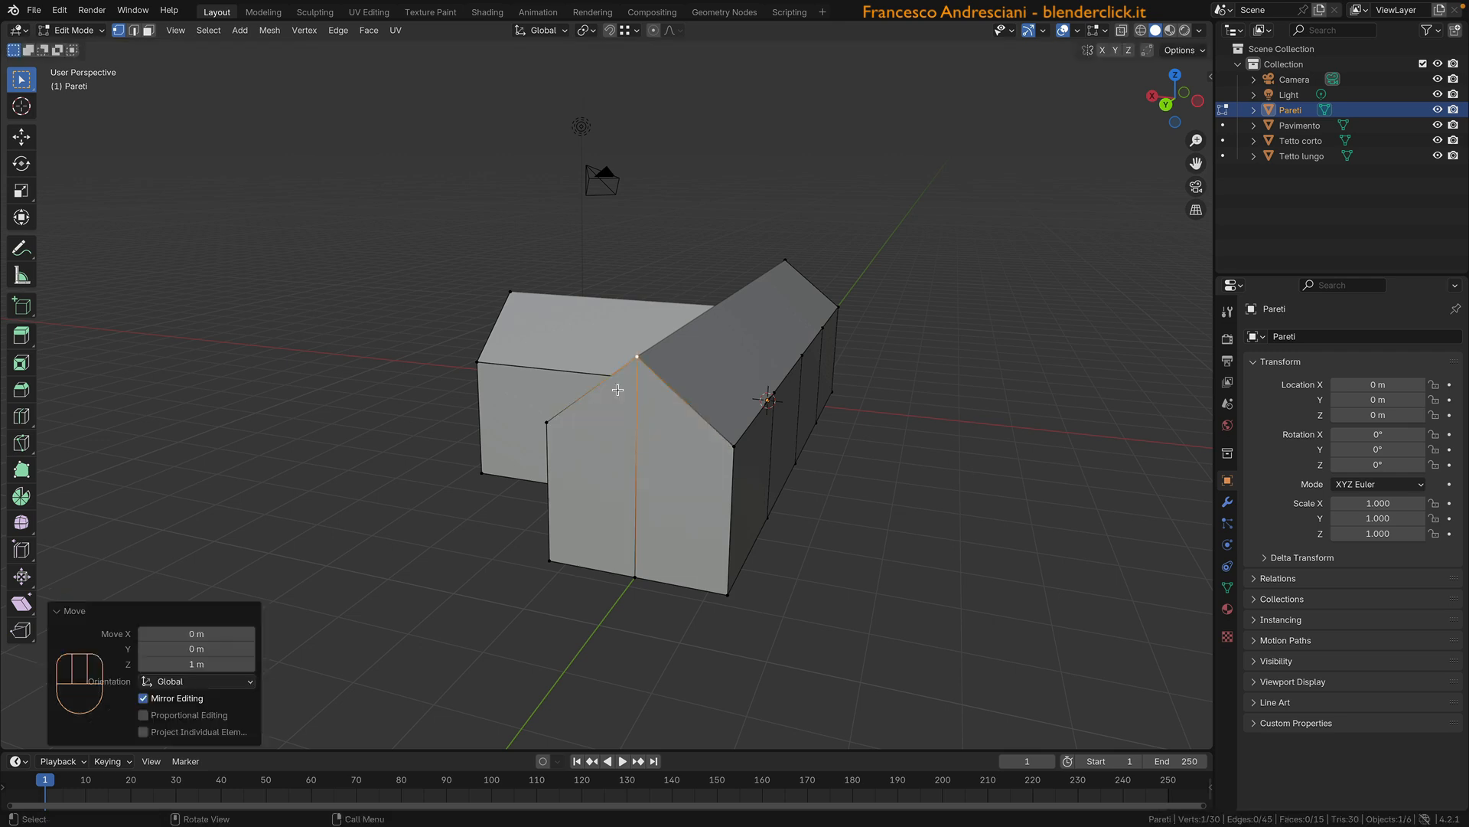
key(Tab)
Step: Select Tetto lungo and add a Solidify modifier to it
middle_drag(517, 406, 534, 353)
click(488, 306)
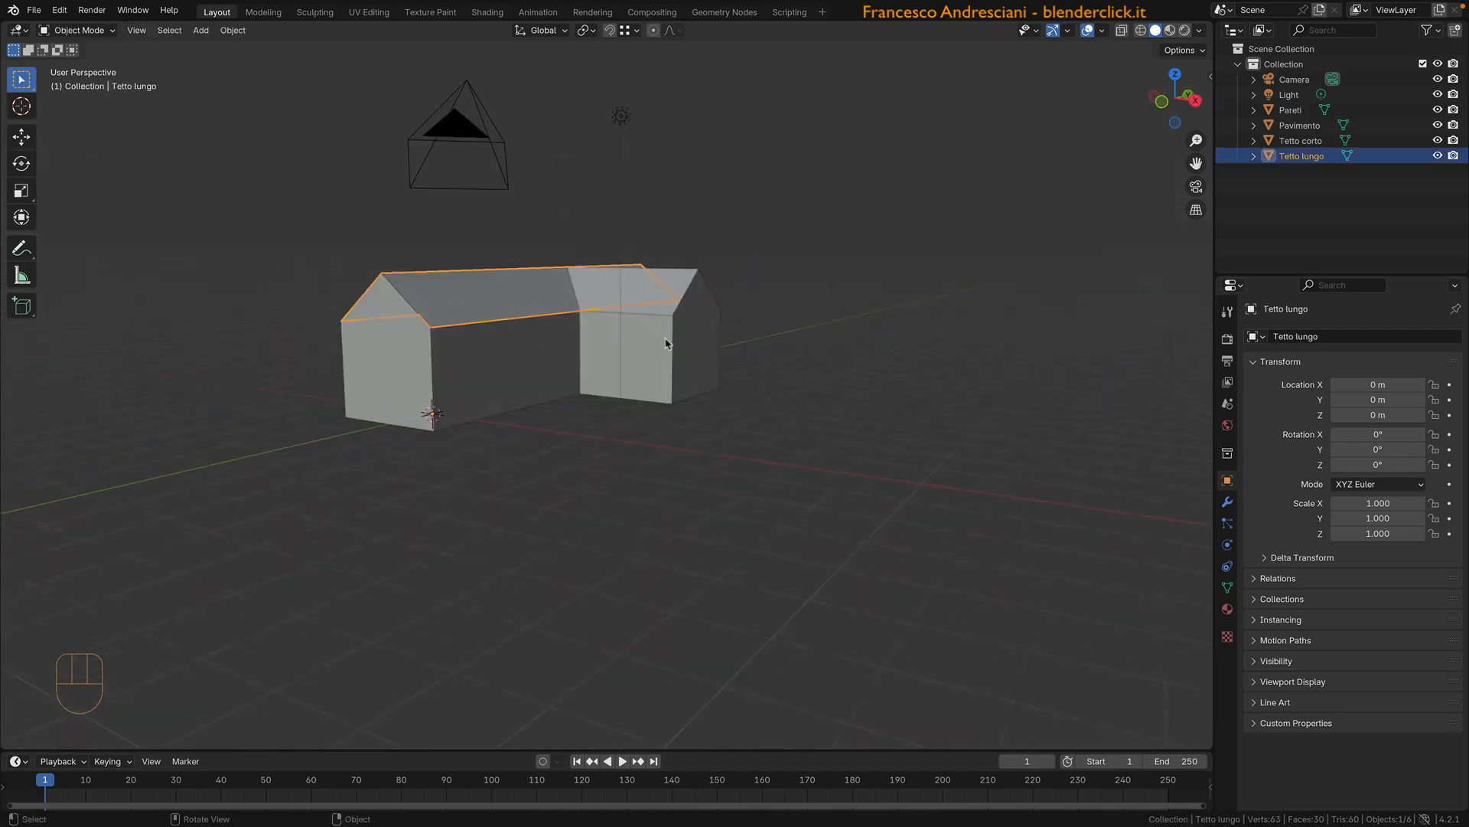
click(1228, 504)
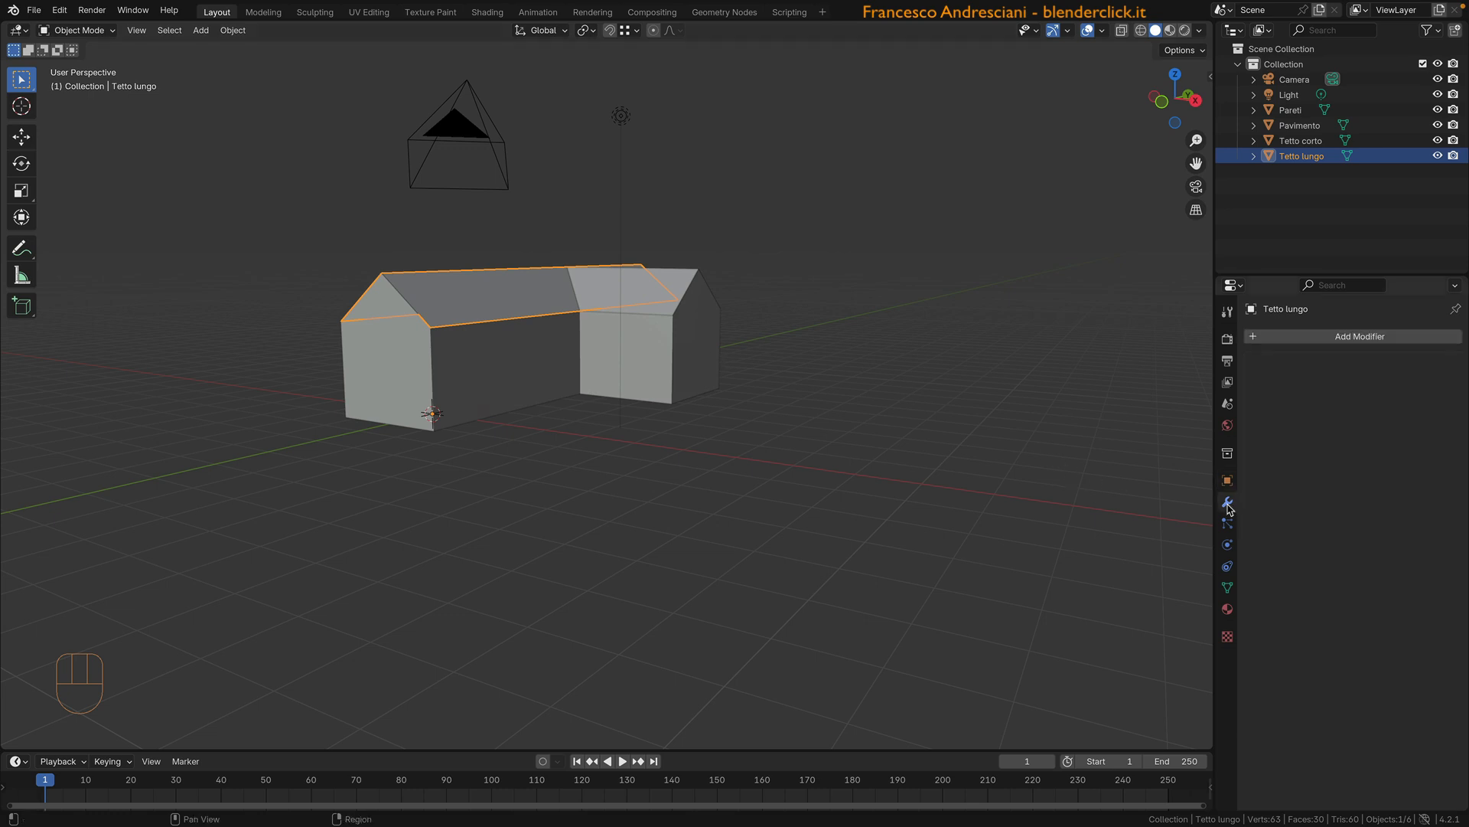
click(1284, 339)
text(solid)
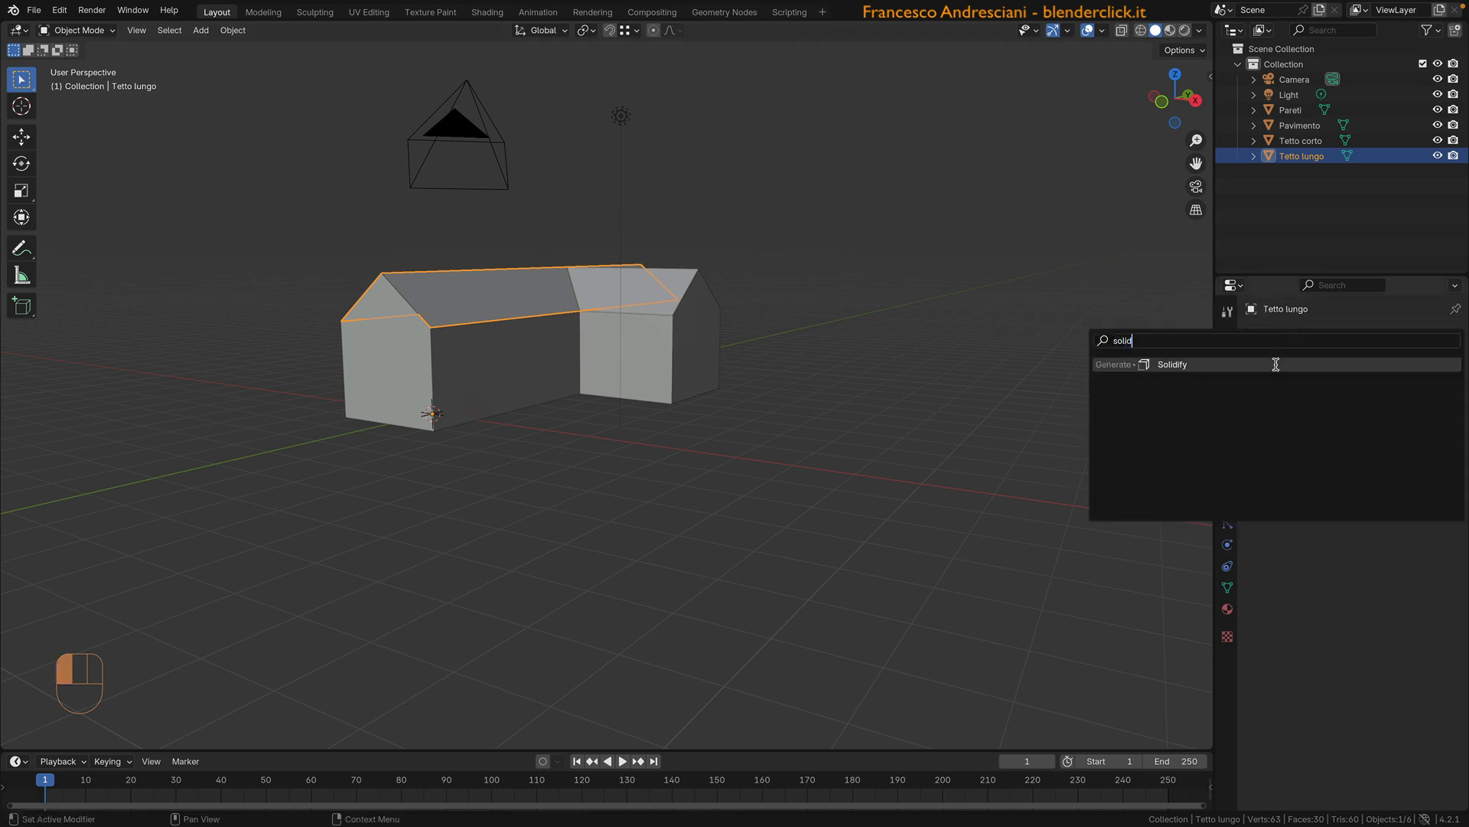
click(1276, 365)
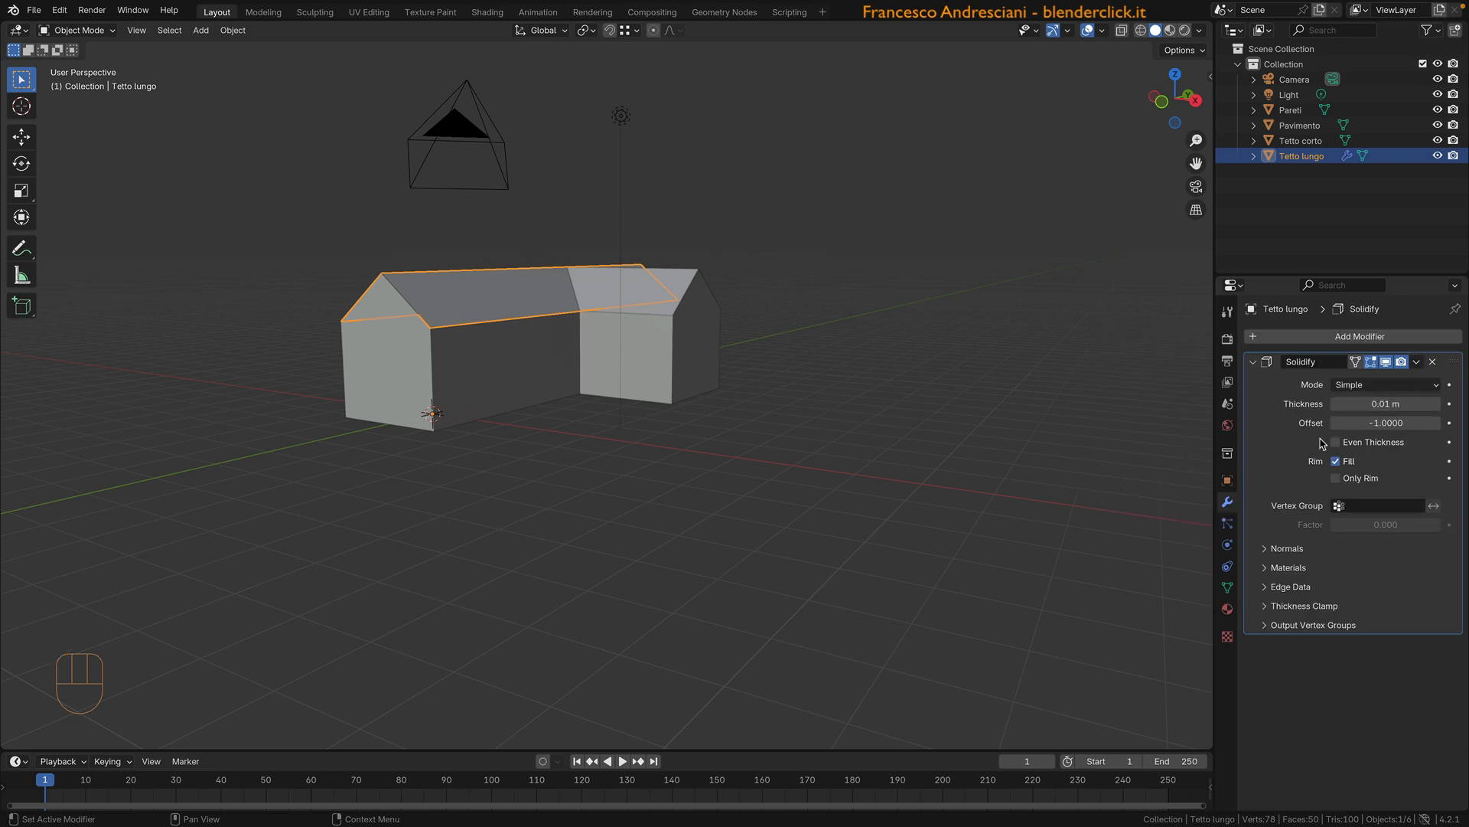
Step: Set the long roof's Solidify thickness to 0.1 m
click(1362, 405)
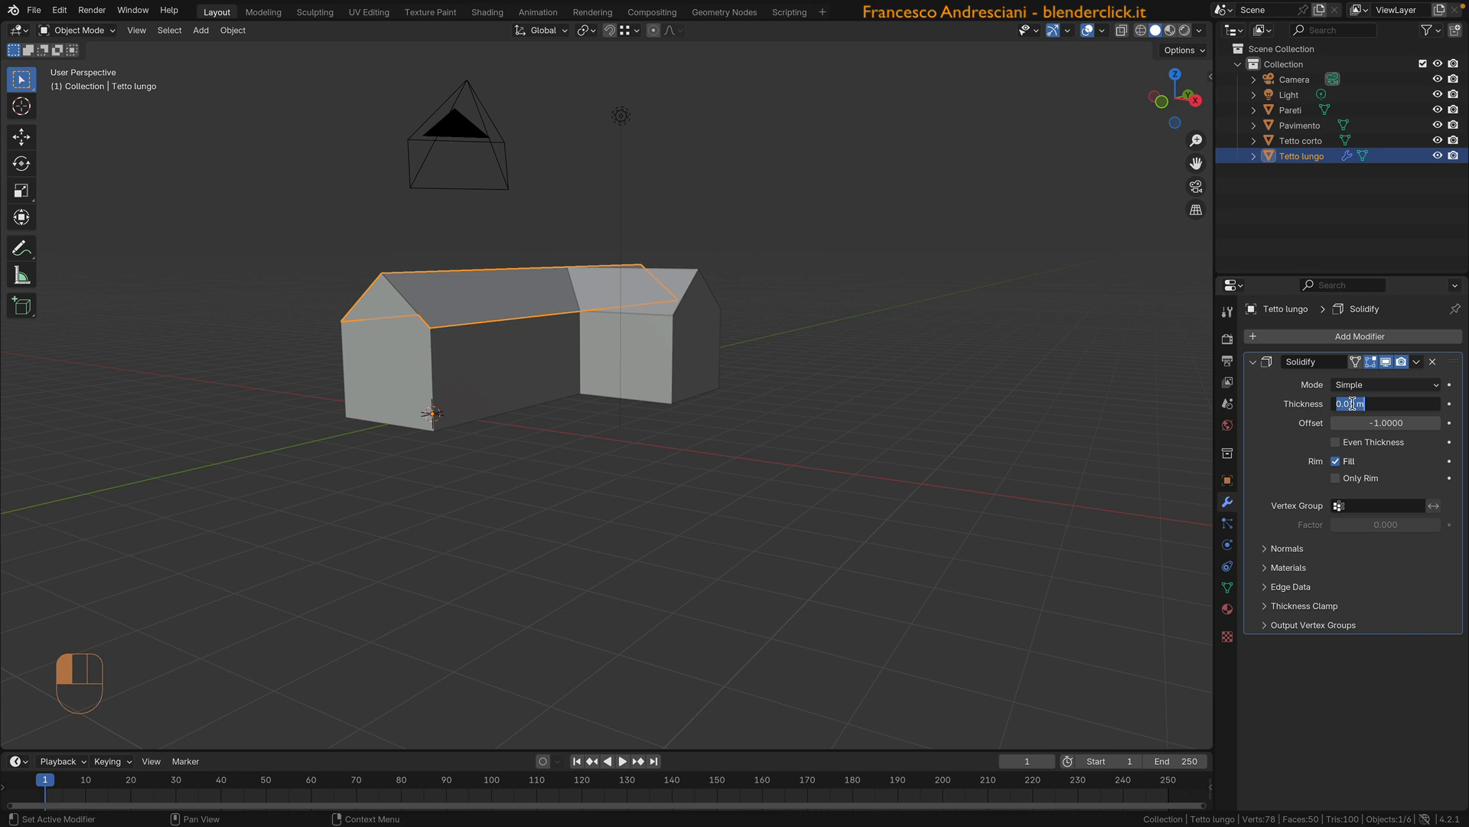
click(1357, 408)
key(BackSpace)
key(BackSpace)
key(BackSpace)
text(.1)
key(Return)
scroll(566, 312, up, 5)
shift+middle_drag(566, 313, 627, 320)
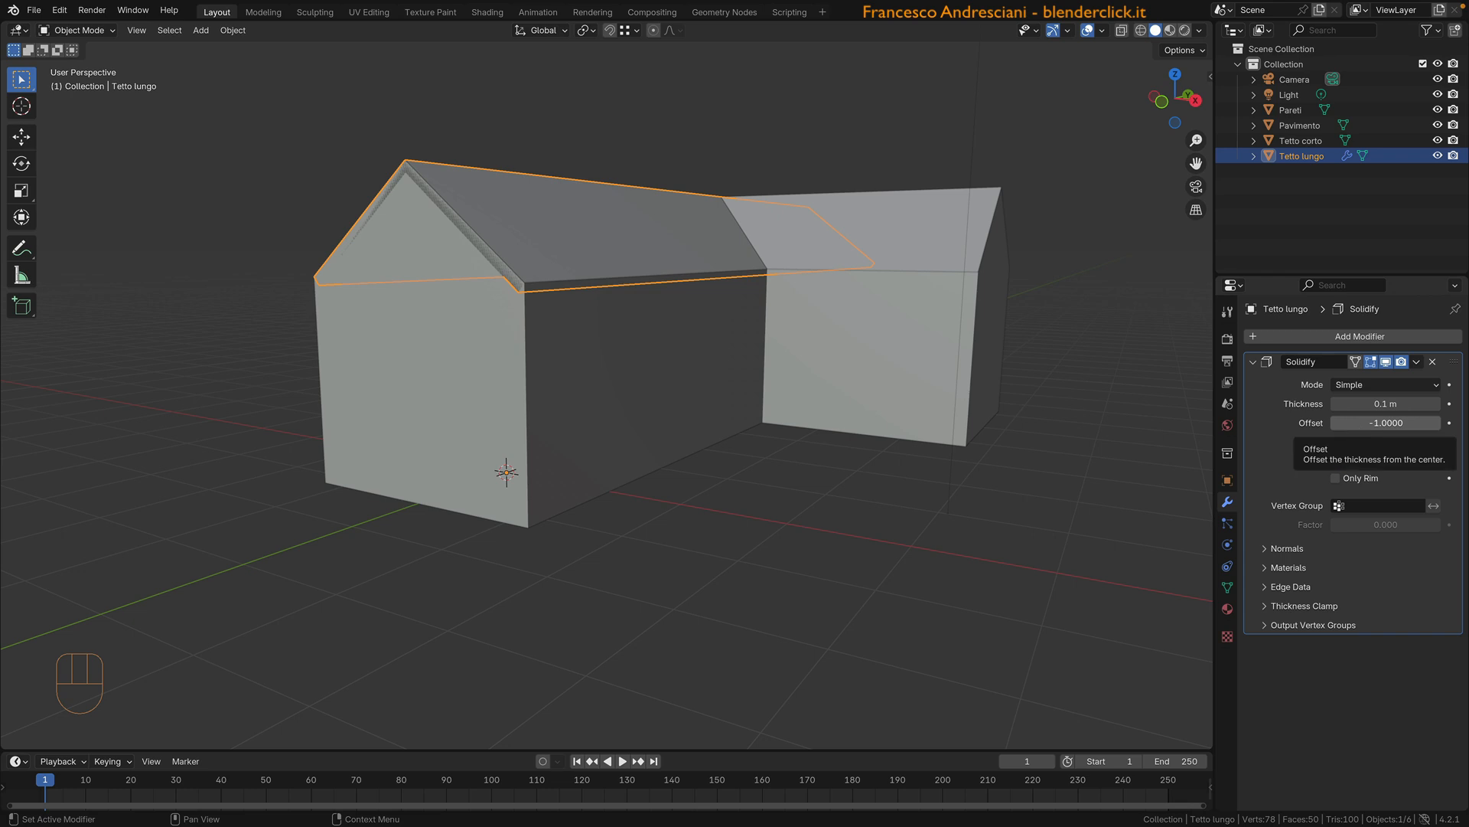
Step: Set the long roof's Solidify offset to 1 and enable Even Thickness
click(1356, 428)
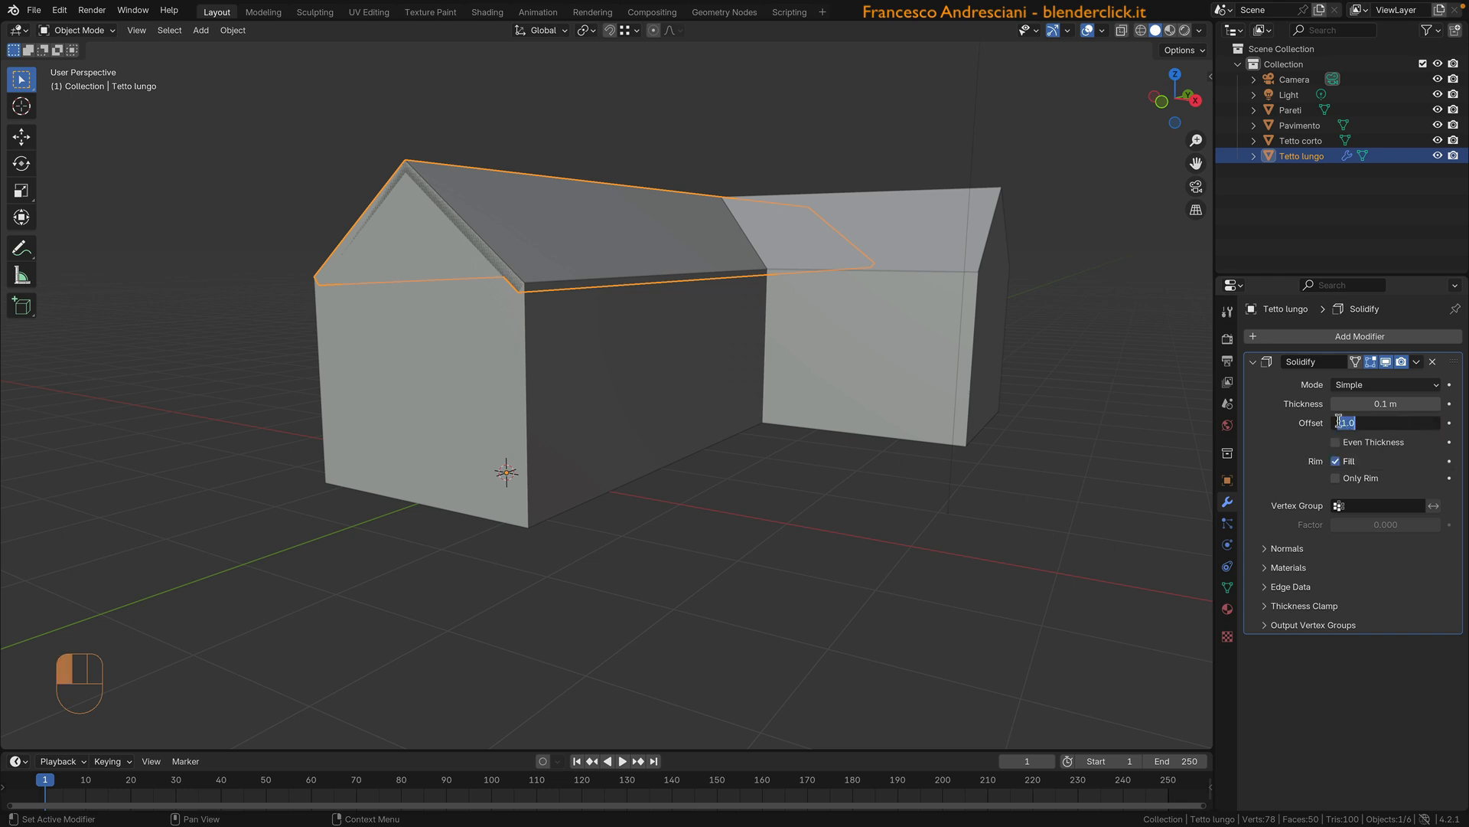
text(1)
key(Return)
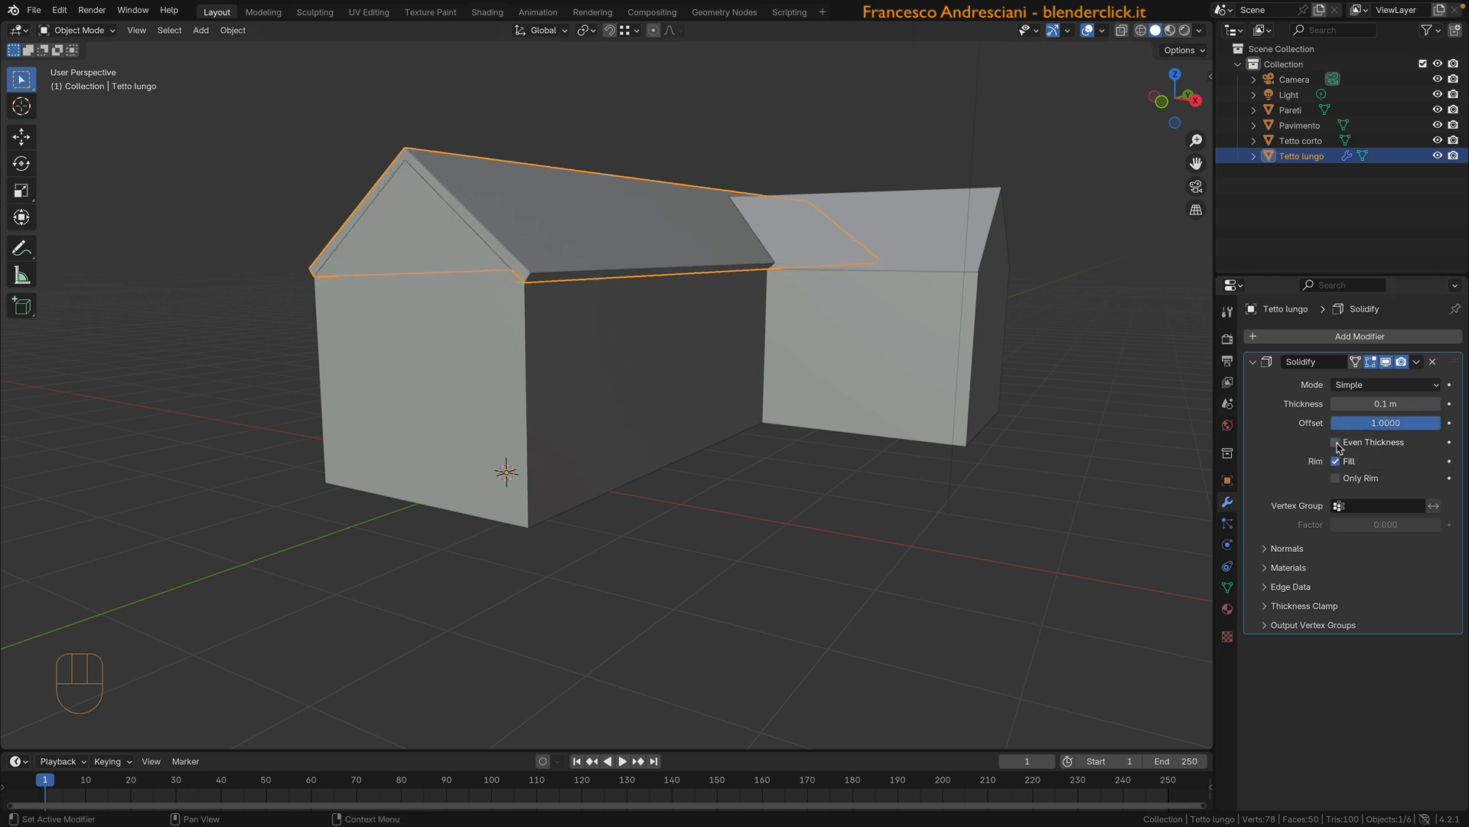
click(1336, 442)
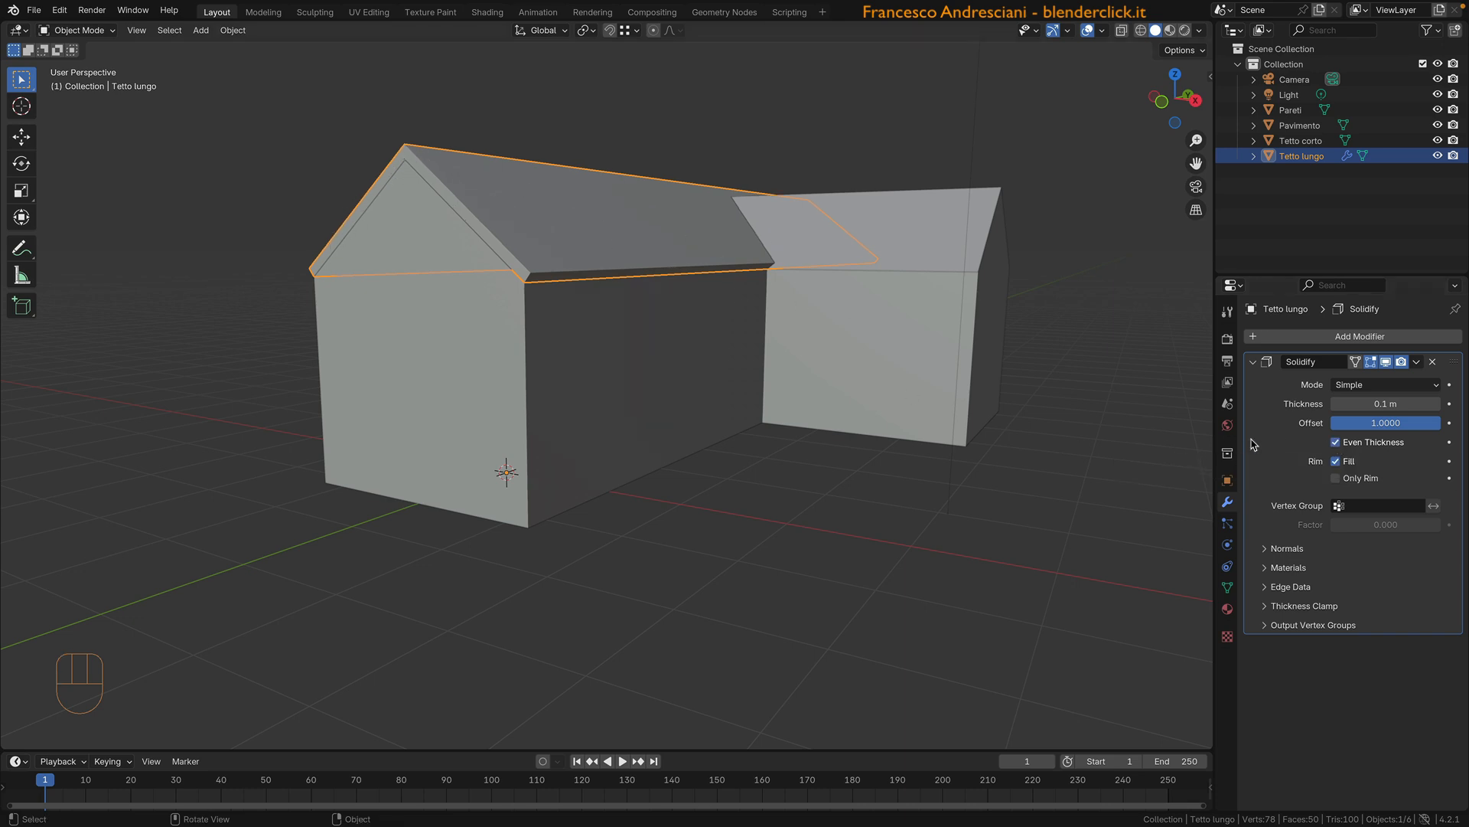
Step: Switch Even Thickness off and back on for Tetto lungo's Solidify modifier to compare the roof's shape
click(1336, 443)
click(1336, 443)
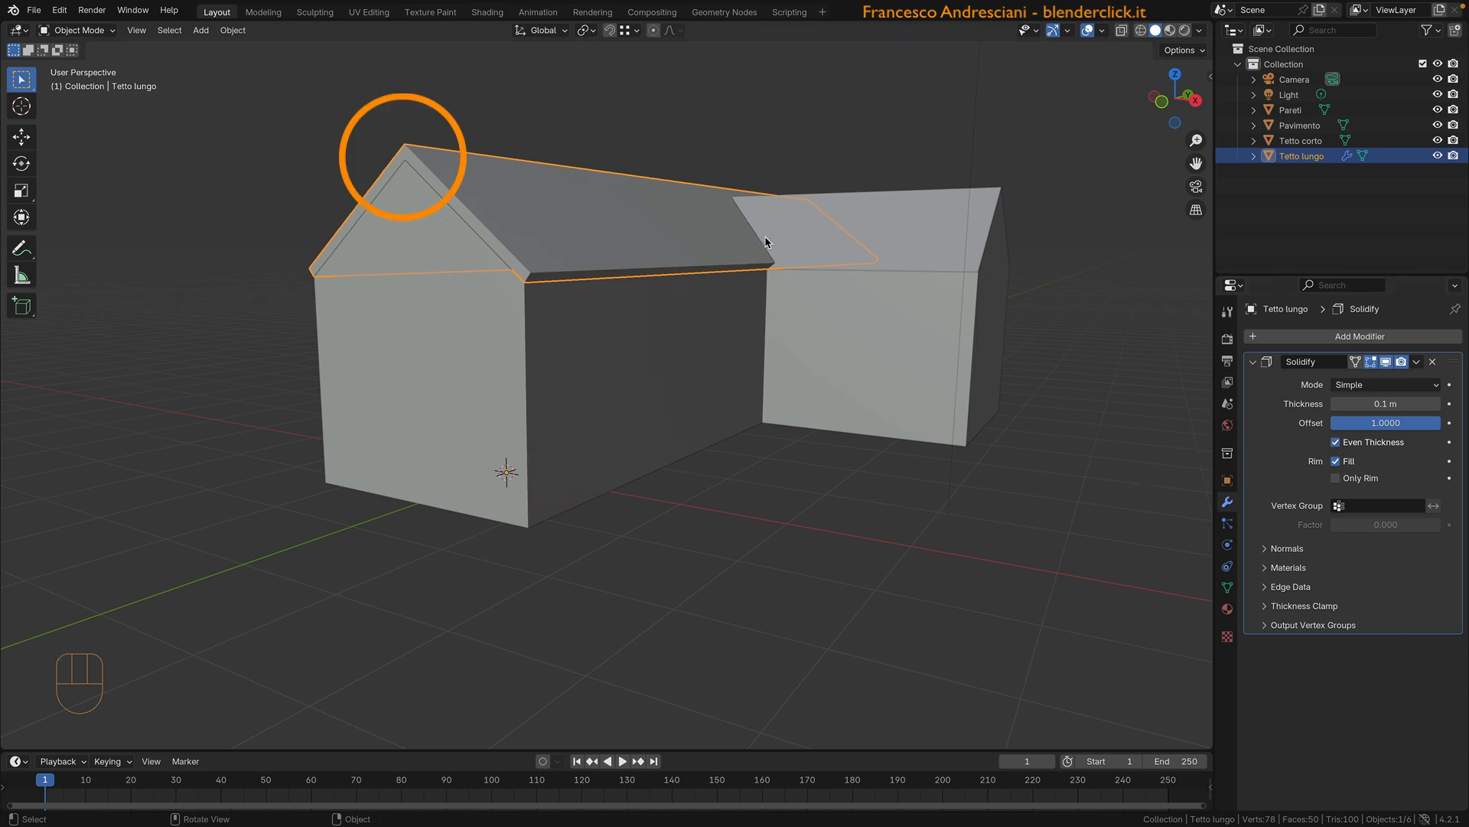
Step: Copy the Solidify modifier from Tetto lungo to Tetto corto, and check the settings on both roofs
middle_drag(877, 249, 948, 250)
click(1015, 218)
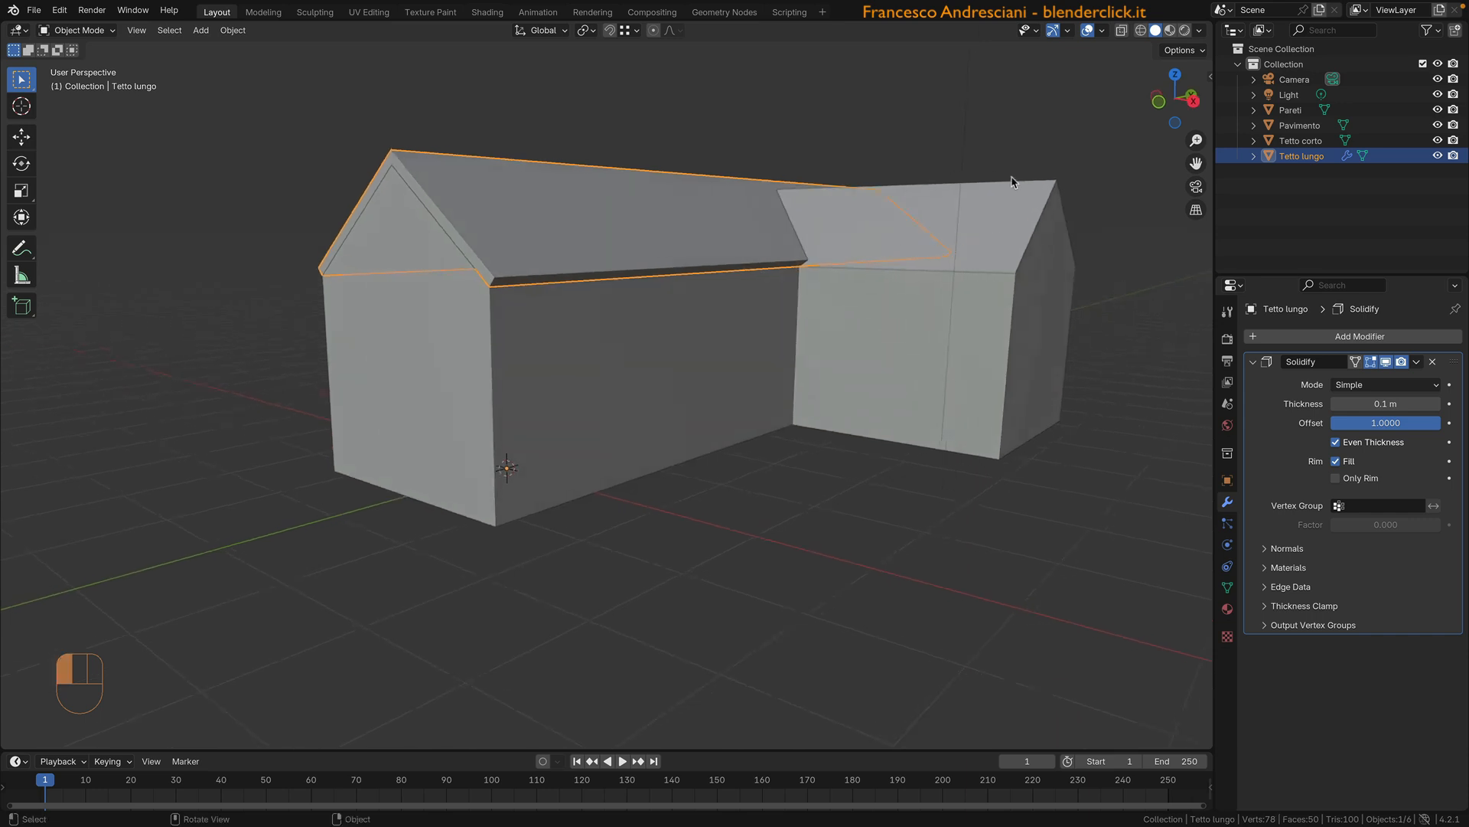
shift+click(589, 227)
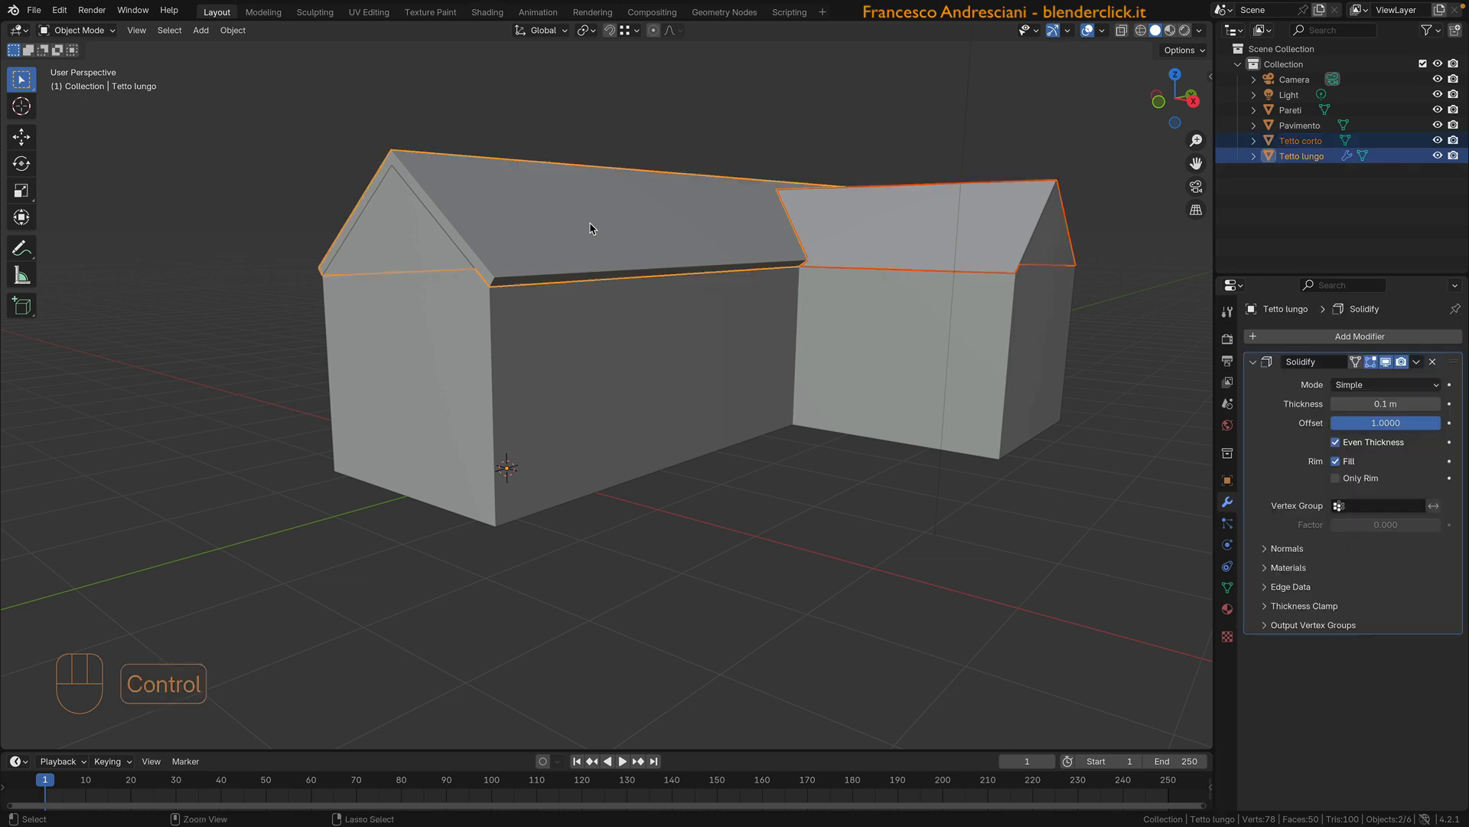
key(ctrl+l)
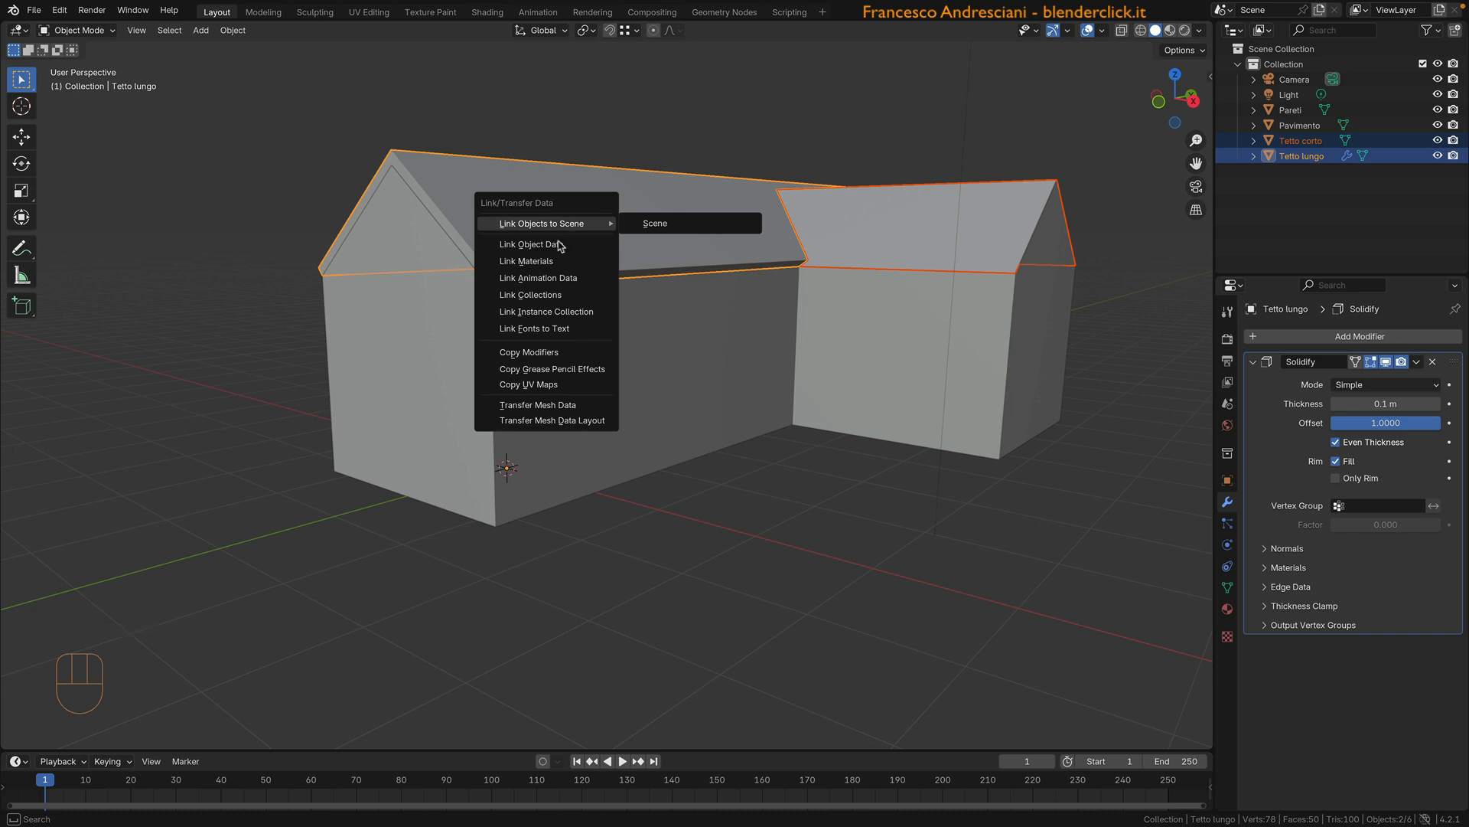
click(510, 352)
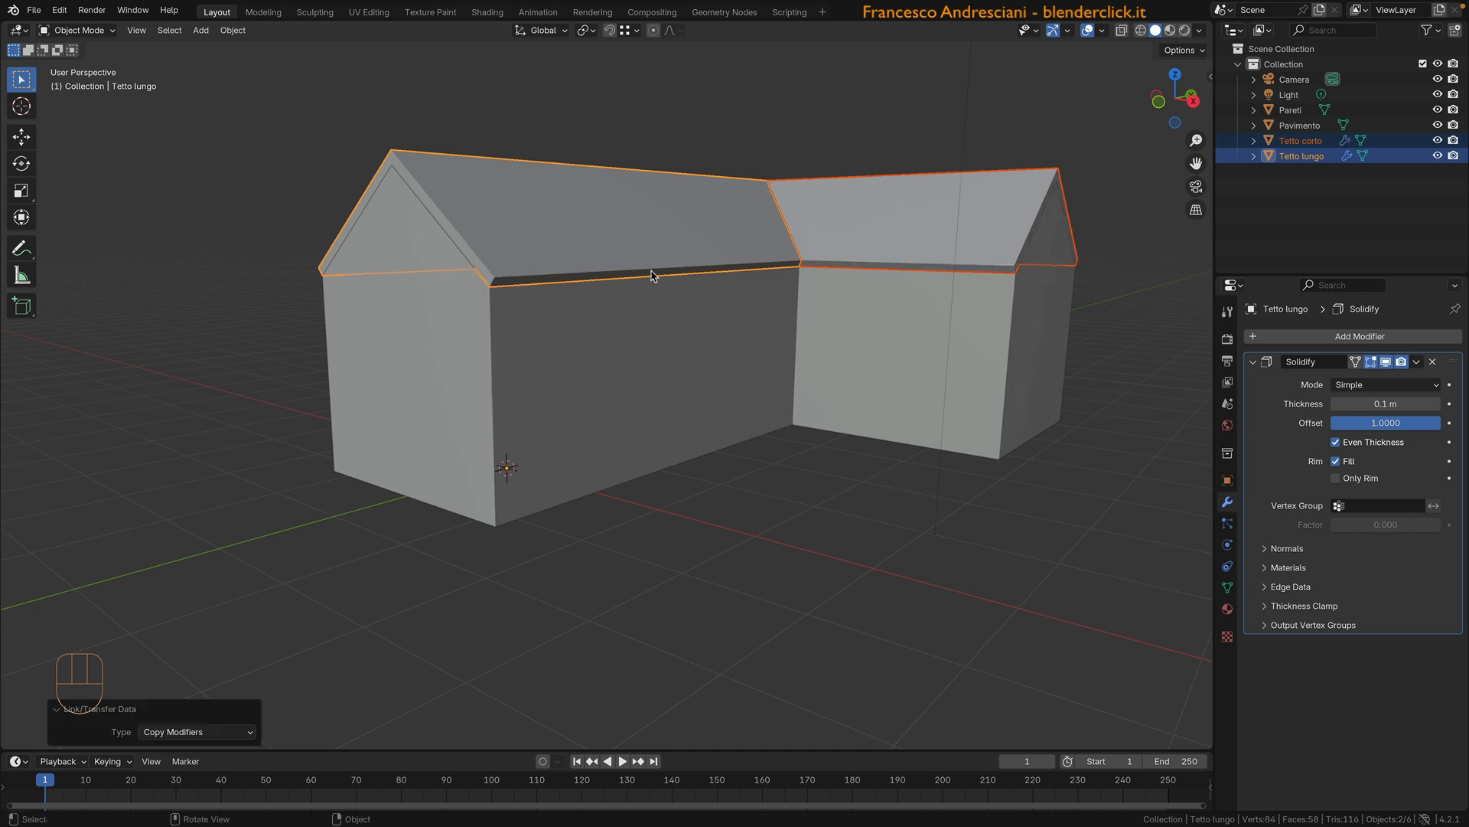
click(639, 209)
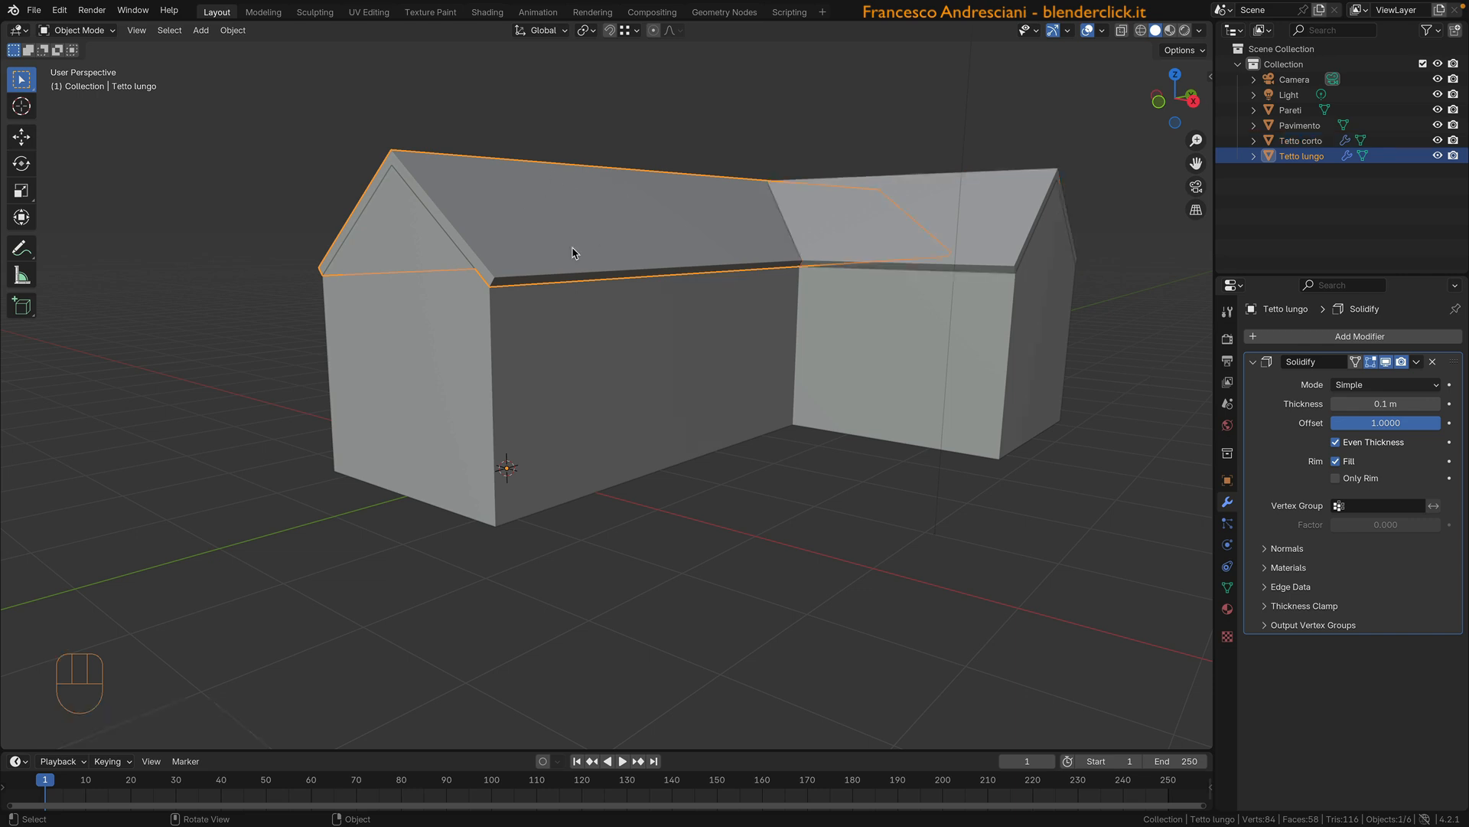
click(971, 213)
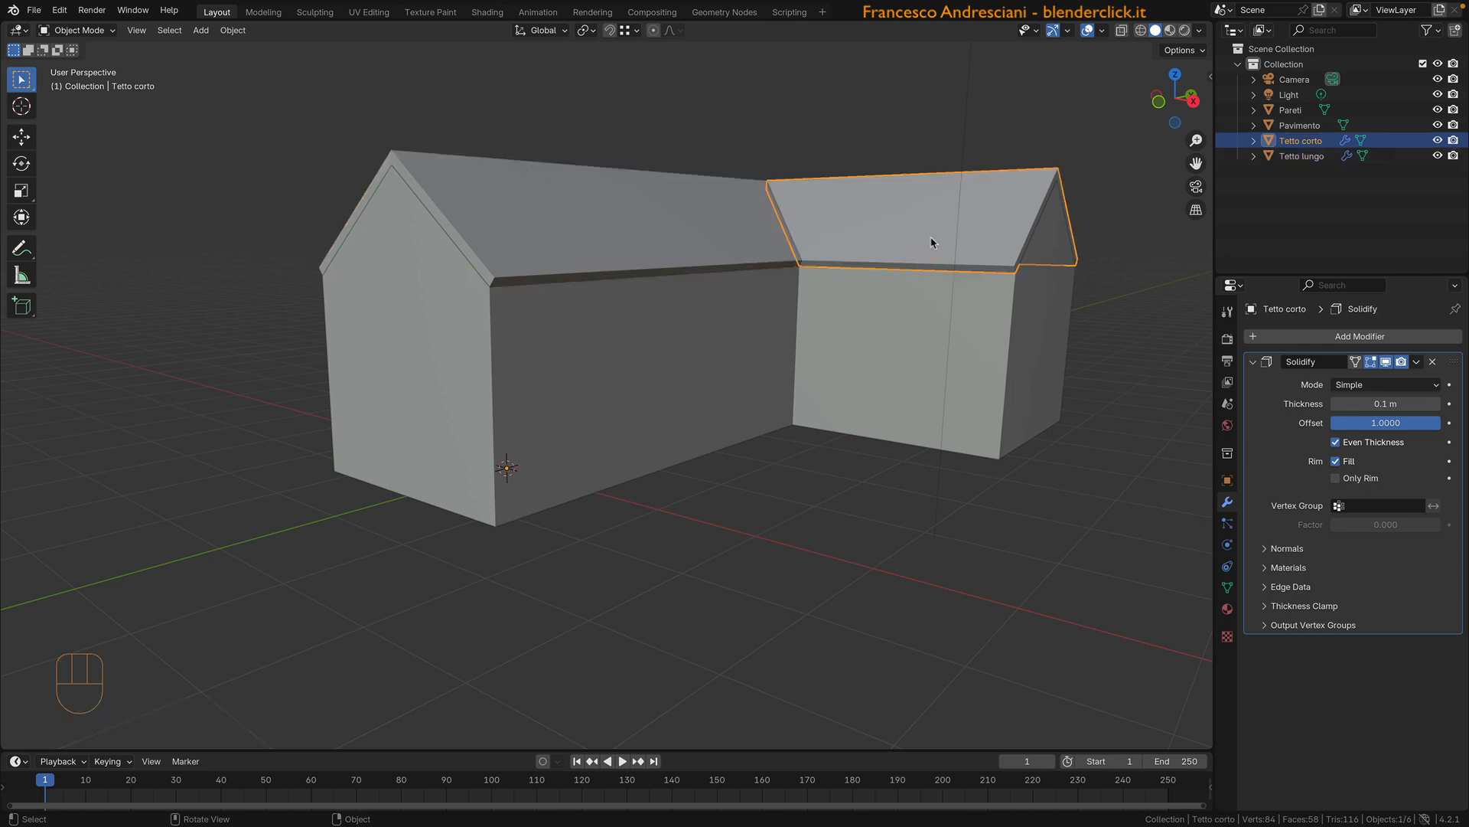
Step: In Tetto lungo's mesh, move the two sloped gable edges at the -Y end by -0.2 m along global Y
middle_drag(932, 240, 429, 236)
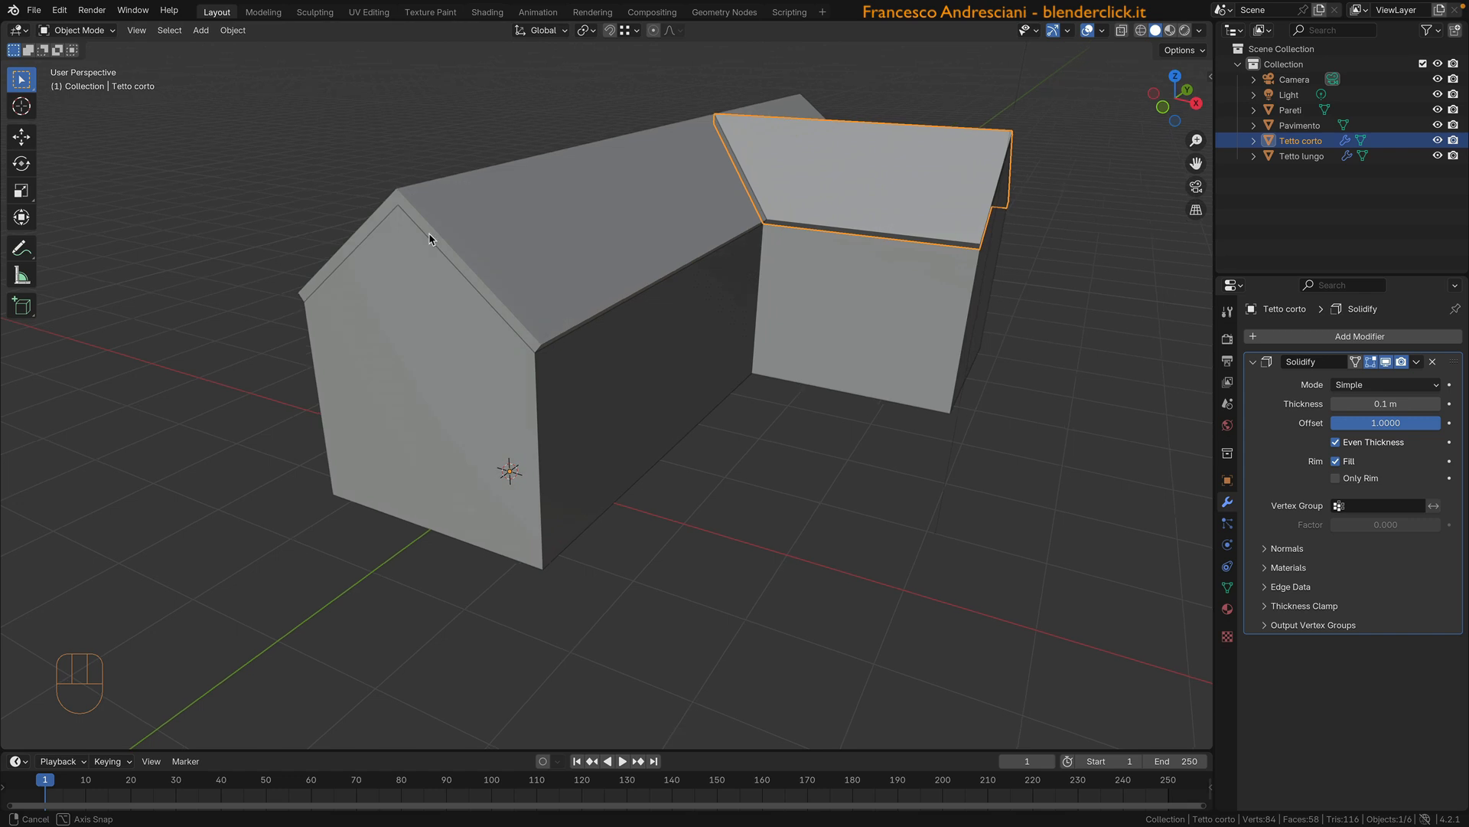
click(492, 255)
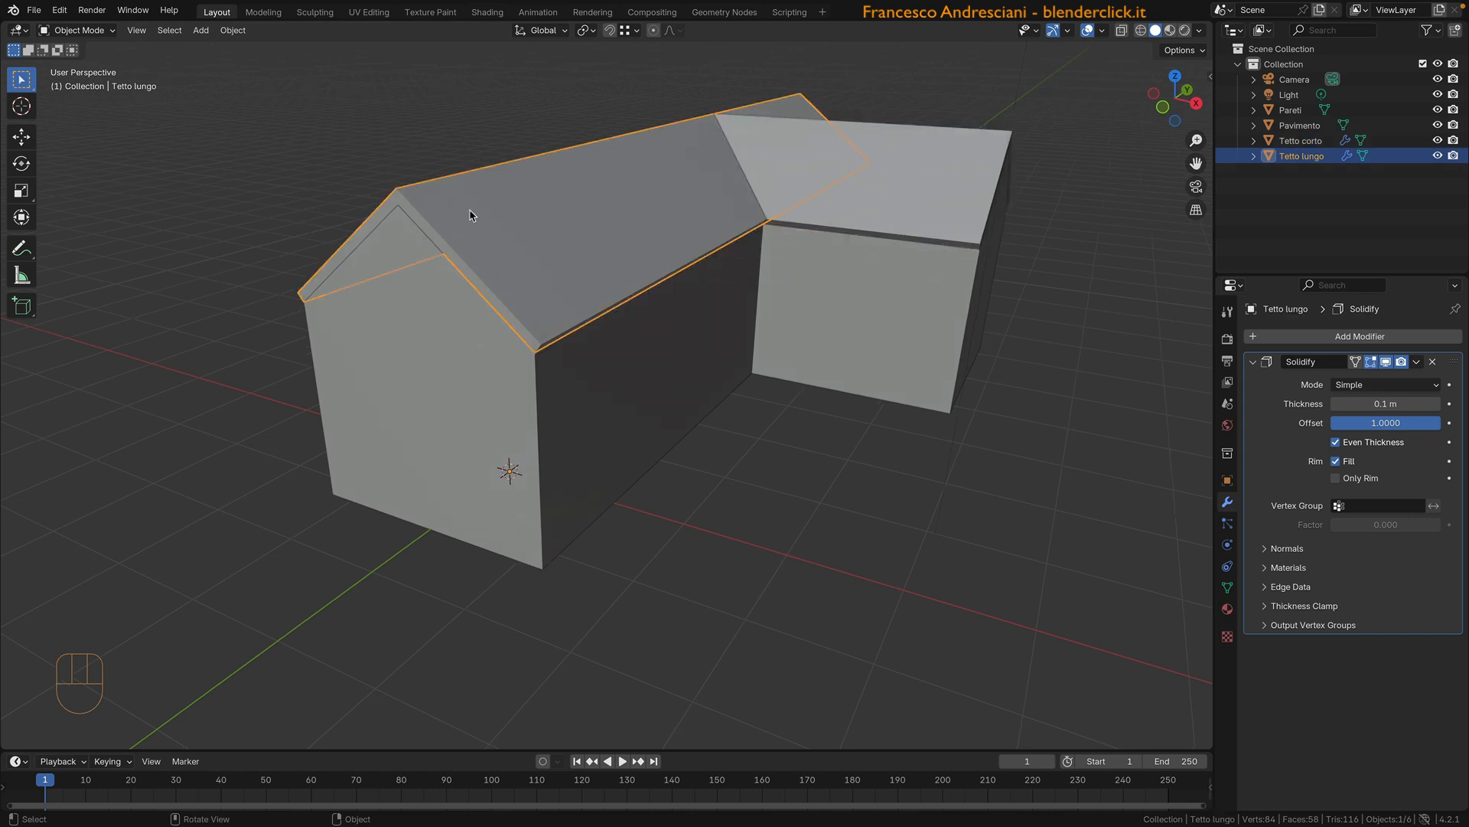
key(Tab)
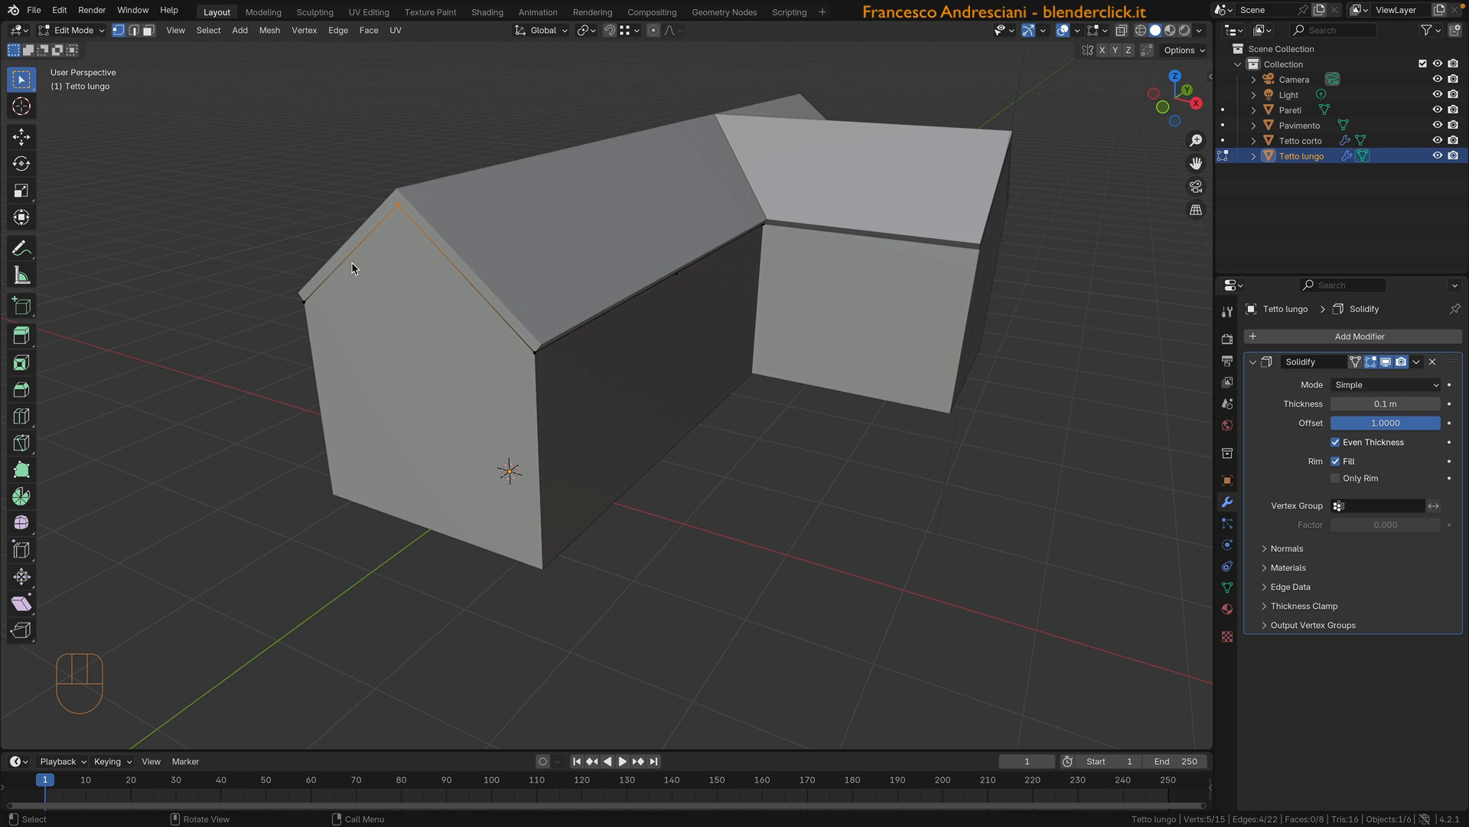
key(2)
shift+click(453, 270)
click(21, 136)
drag(444, 271, 429, 281)
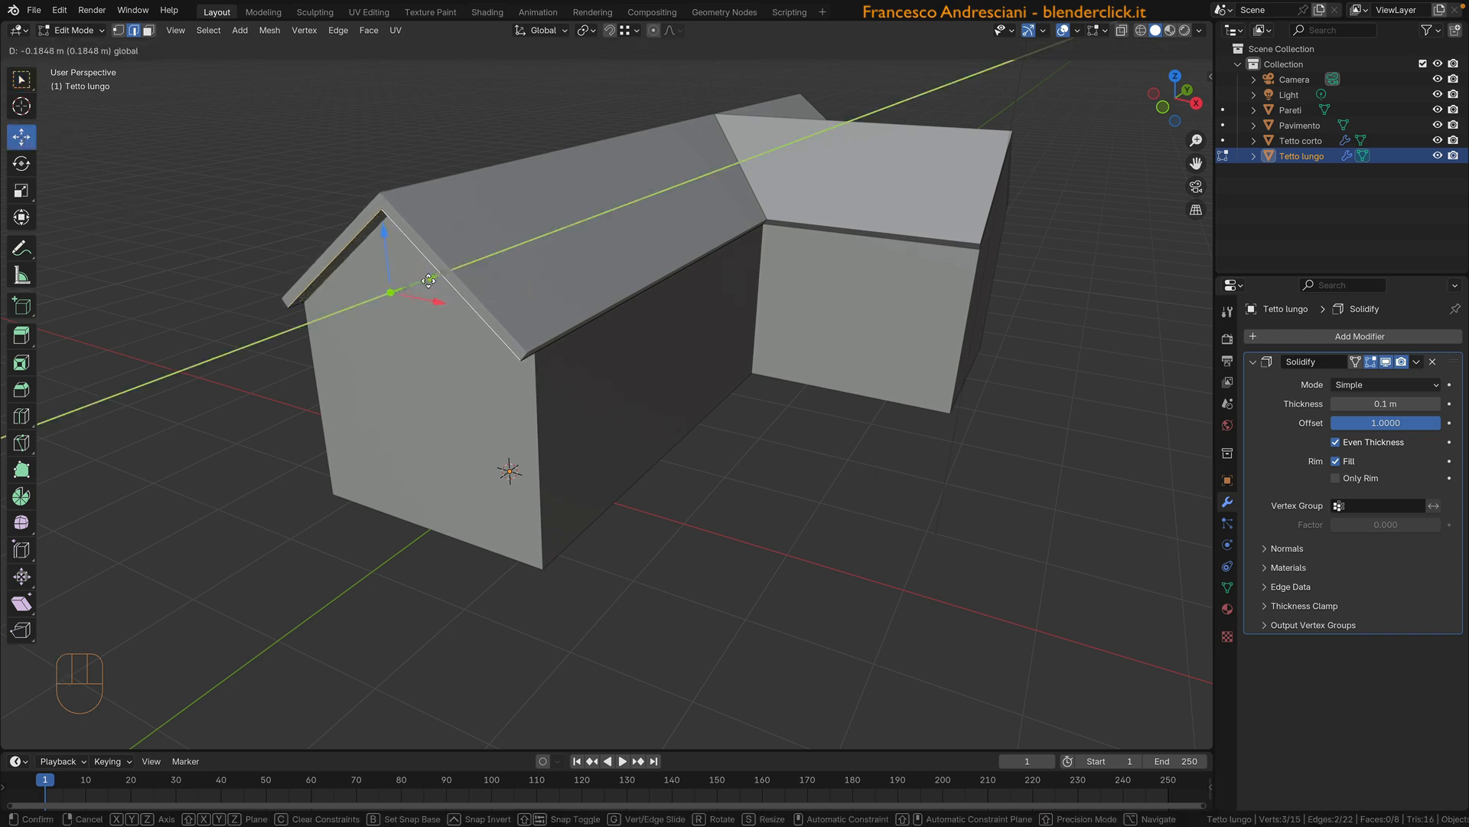
text(0.2)
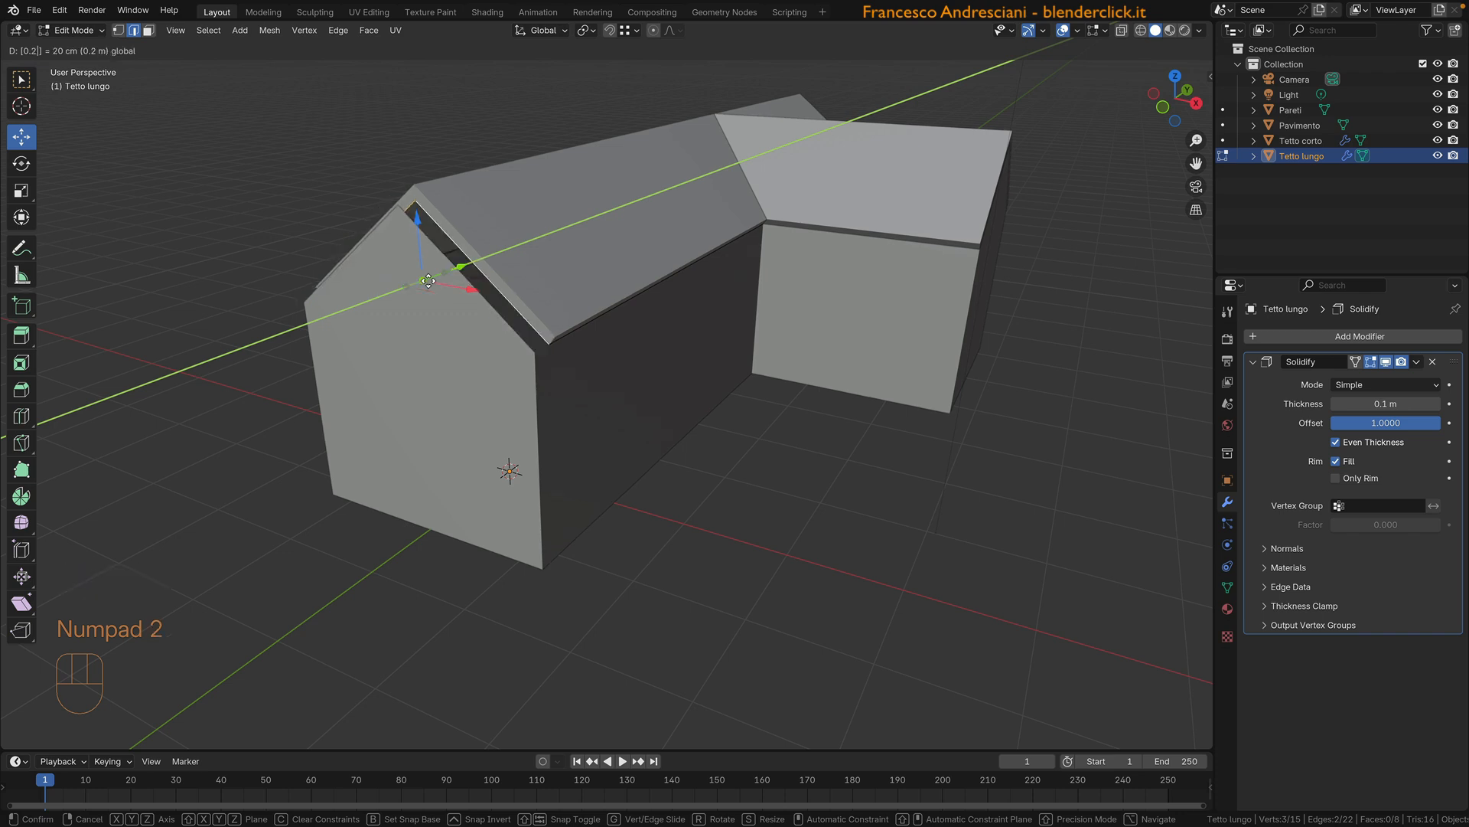
key(KP_Subtract)
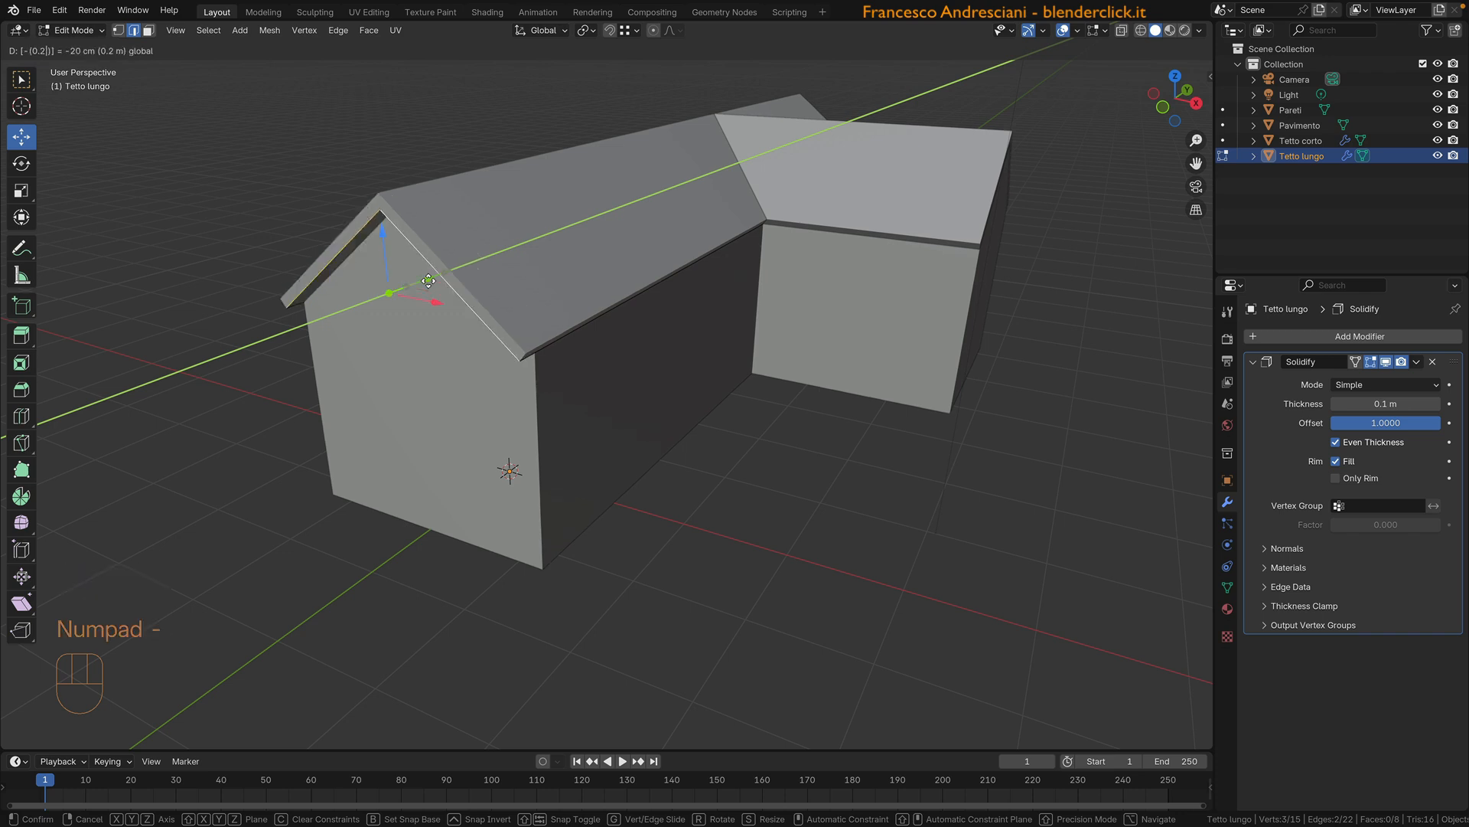
key(KP_Enter)
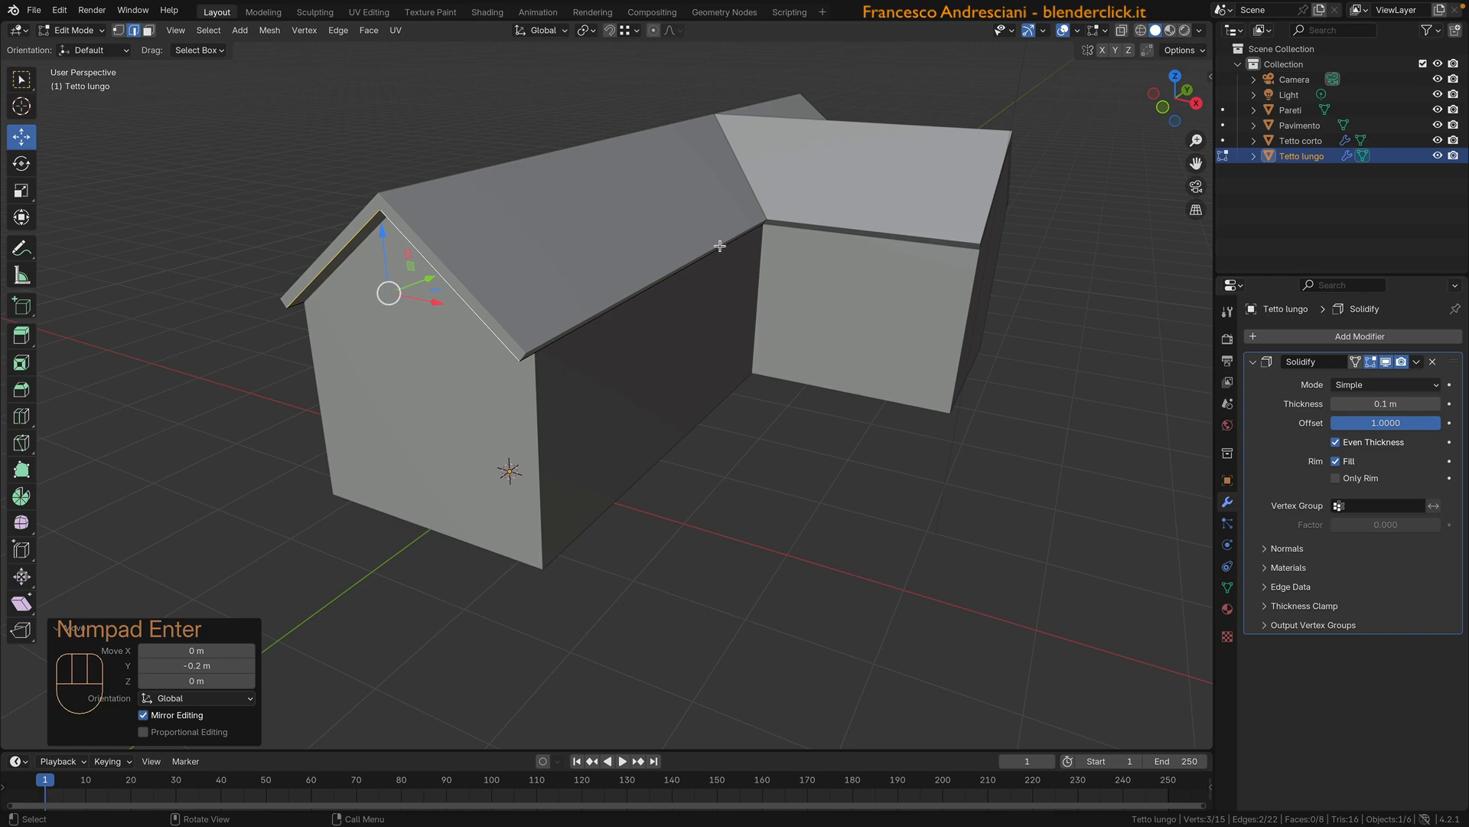
Step: Extend the long roof's opposite end by moving its two sloped gable edges 0.2 m along global Y
middle_drag(722, 243, 620, 336)
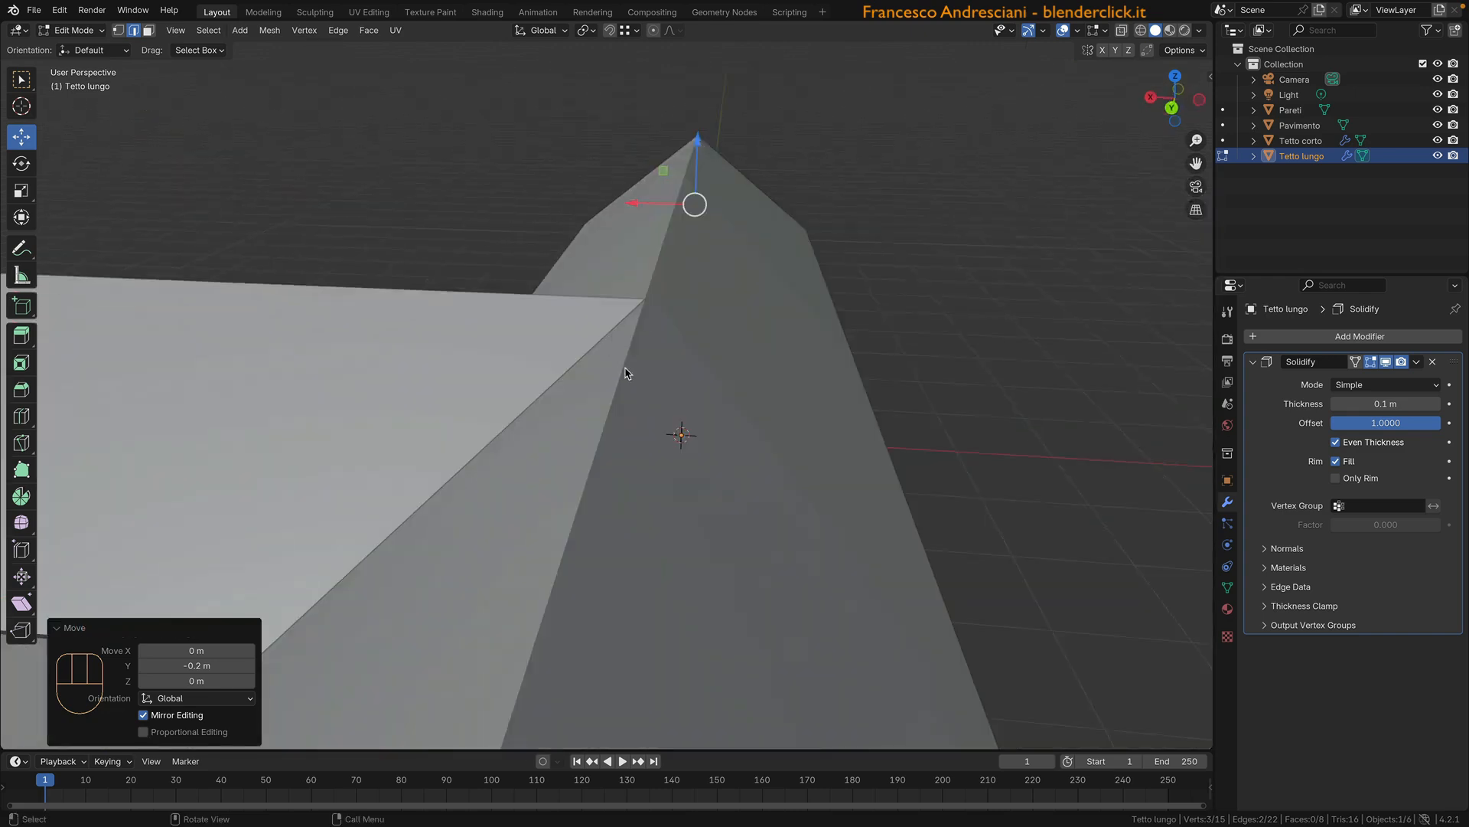
scroll(629, 373, down, 4)
scroll(578, 422, down, 1)
click(554, 480)
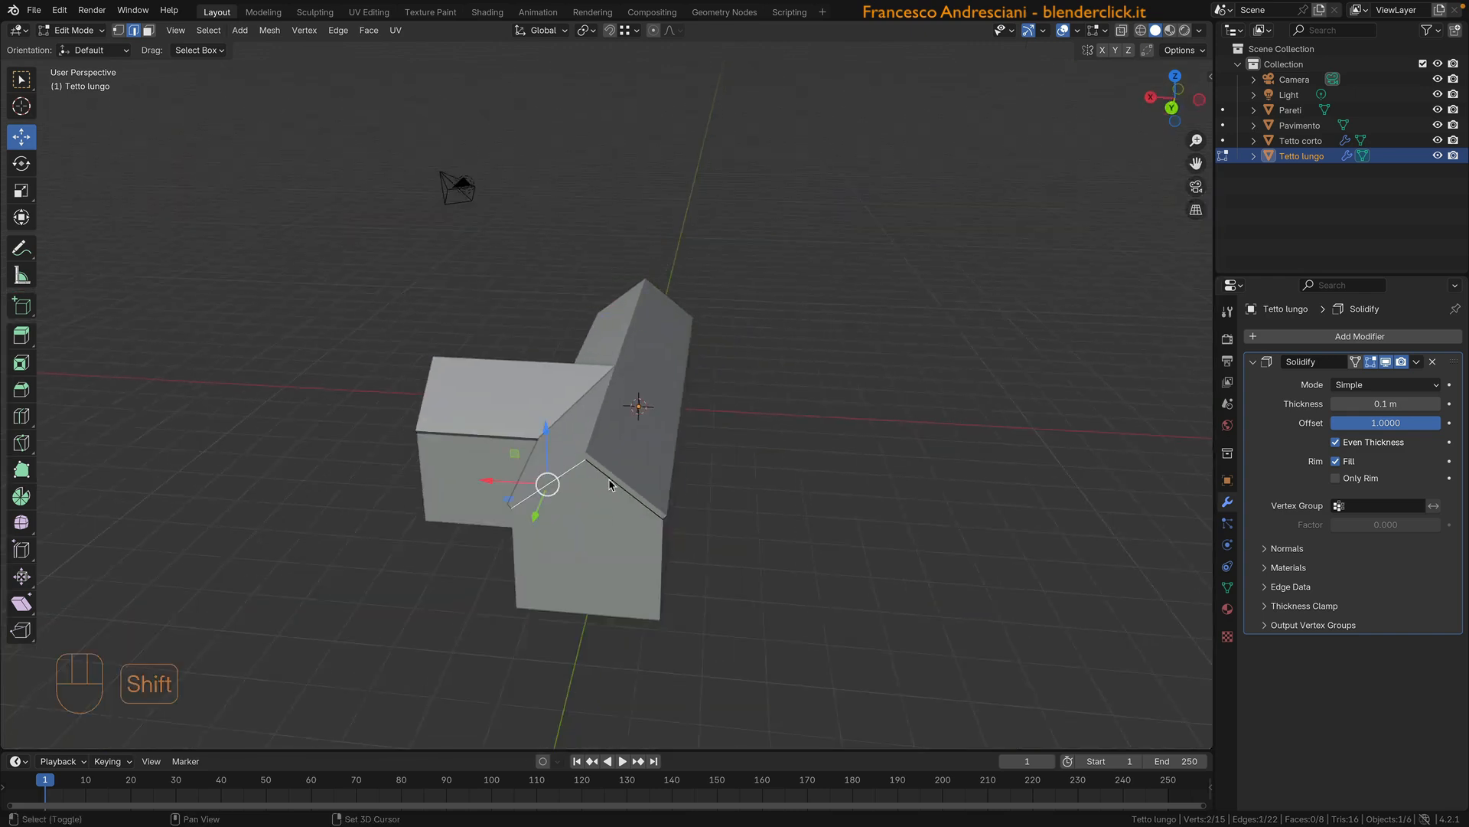
shift+click(608, 481)
middle_drag(516, 491, 459, 488)
key(g)
key(y)
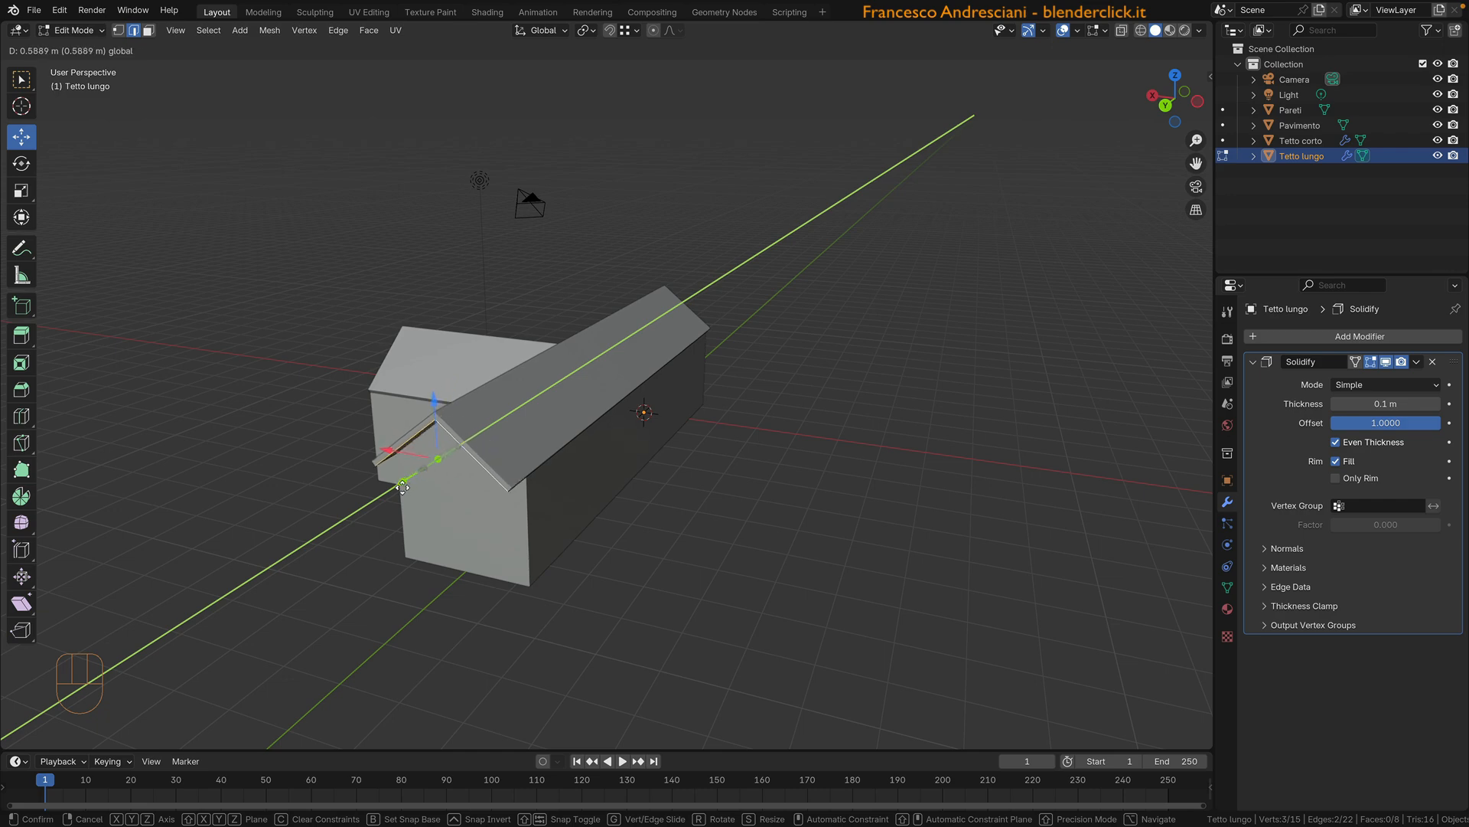
text(0.2)
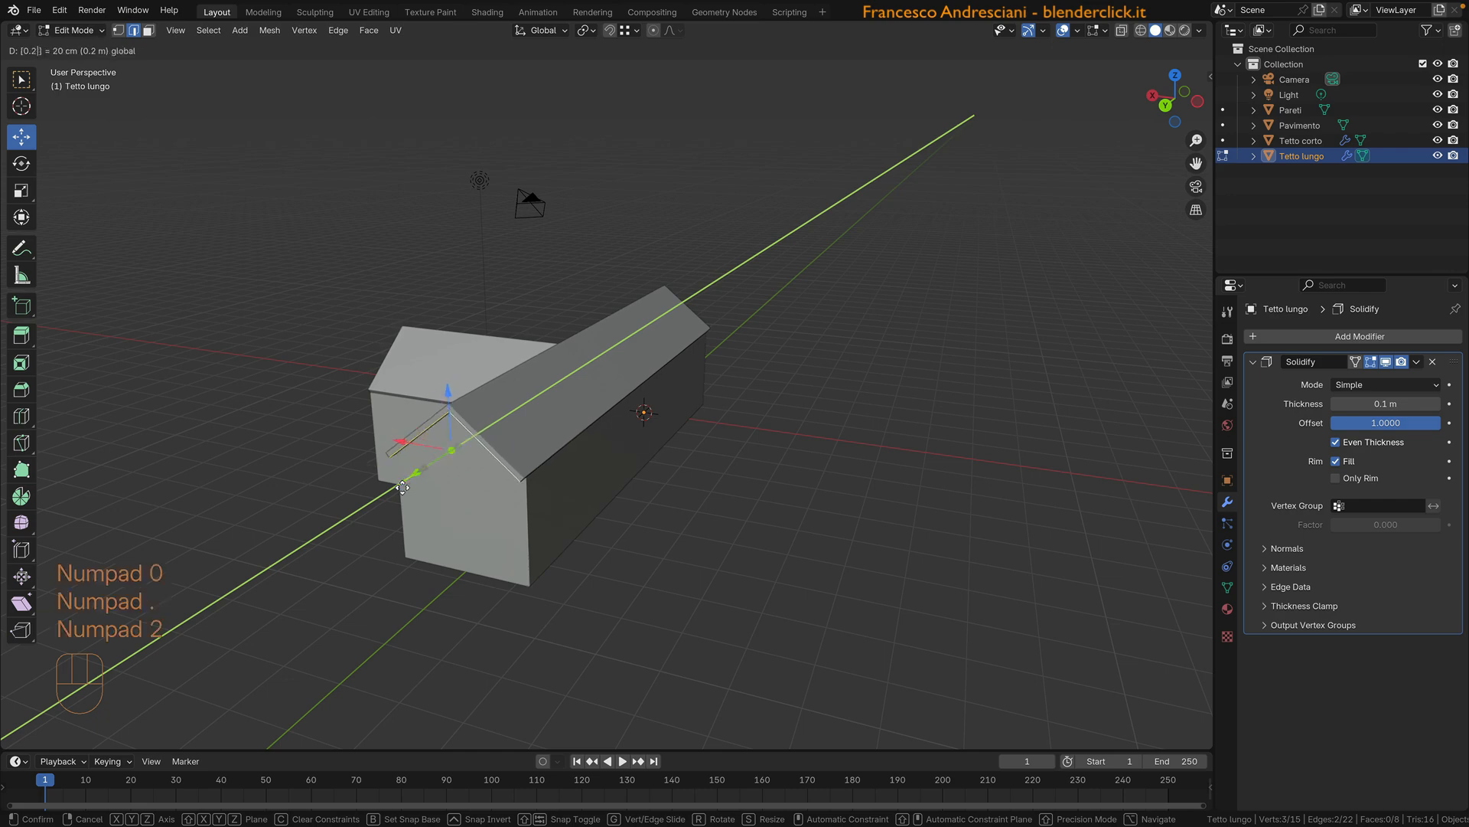
key(KP_Enter)
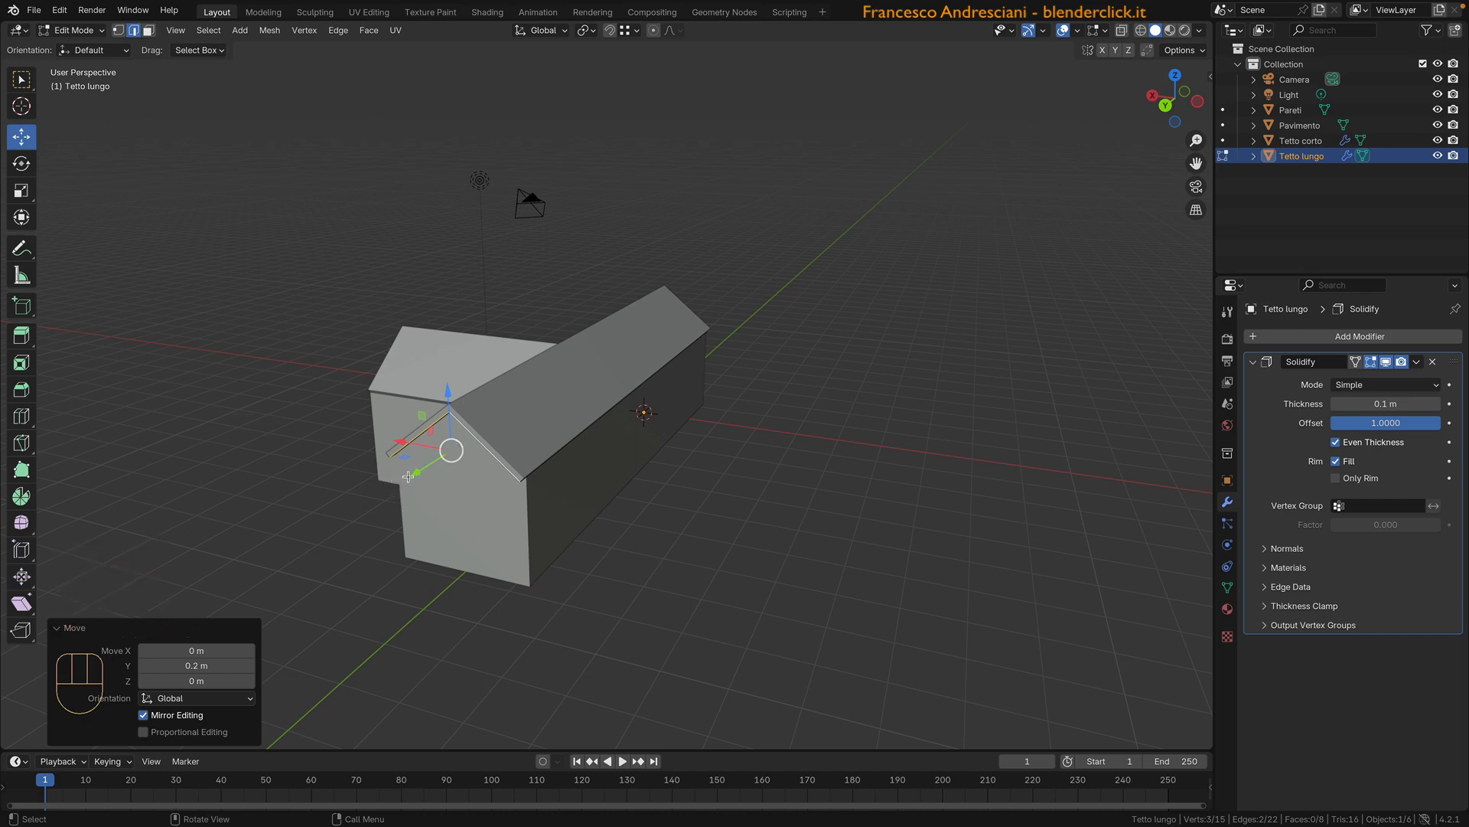
Step: In Tetto corto's mesh, move the two sloped gable edges at the outer end 0.2 m along global X
middle_drag(318, 456, 667, 361)
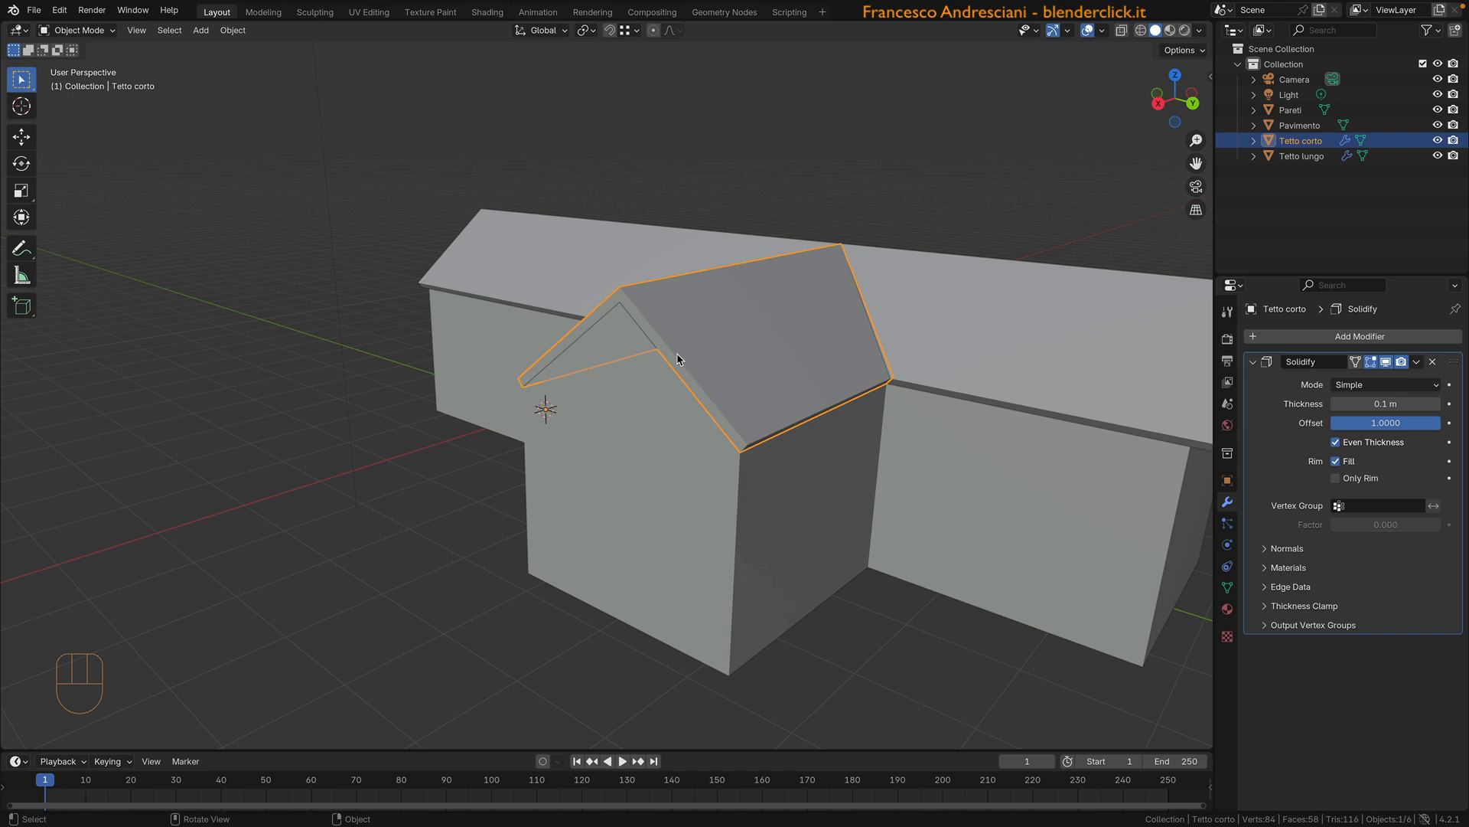
key(Tab)
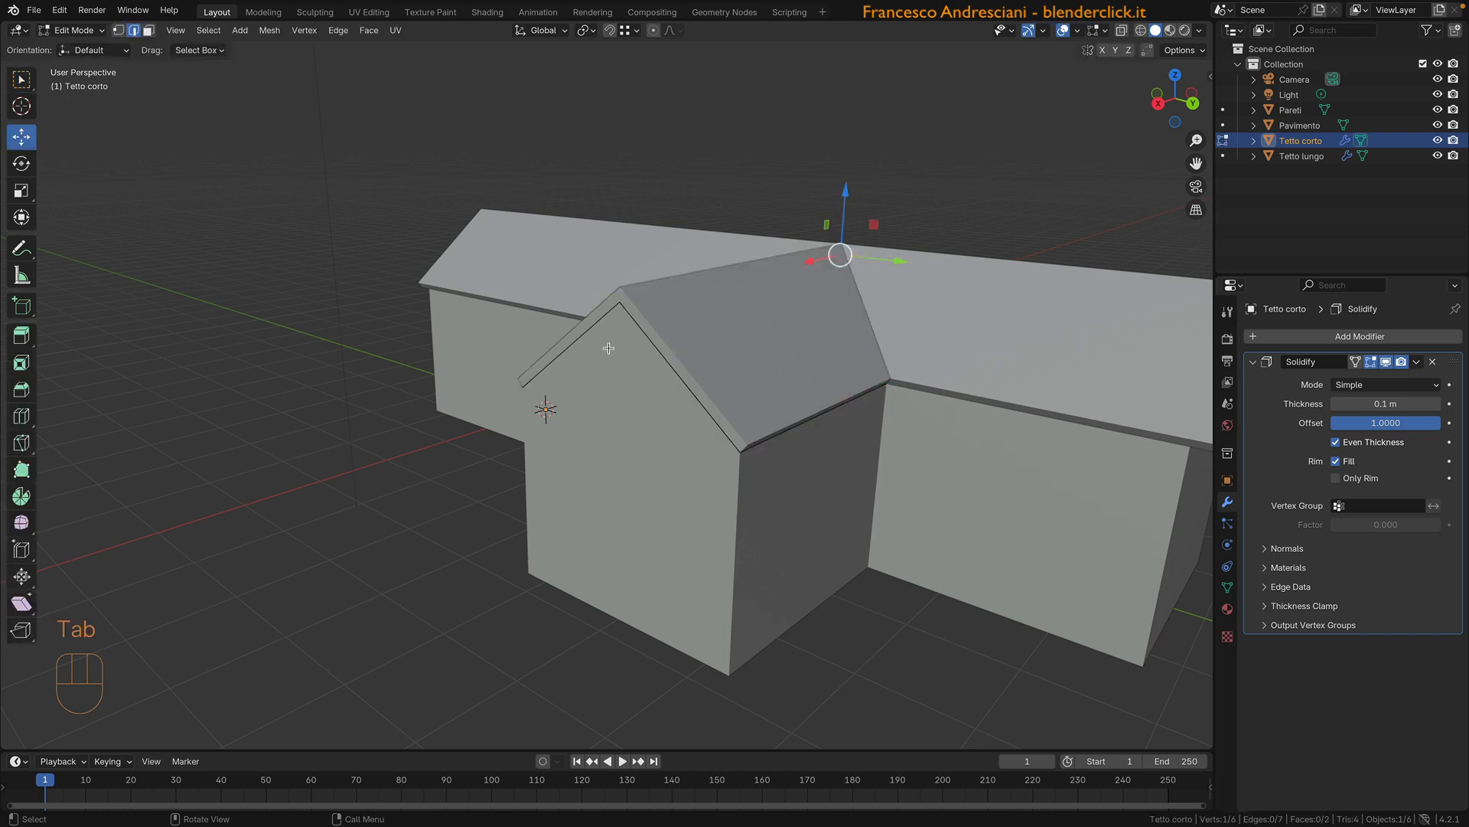
click(607, 336)
shift+click(653, 344)
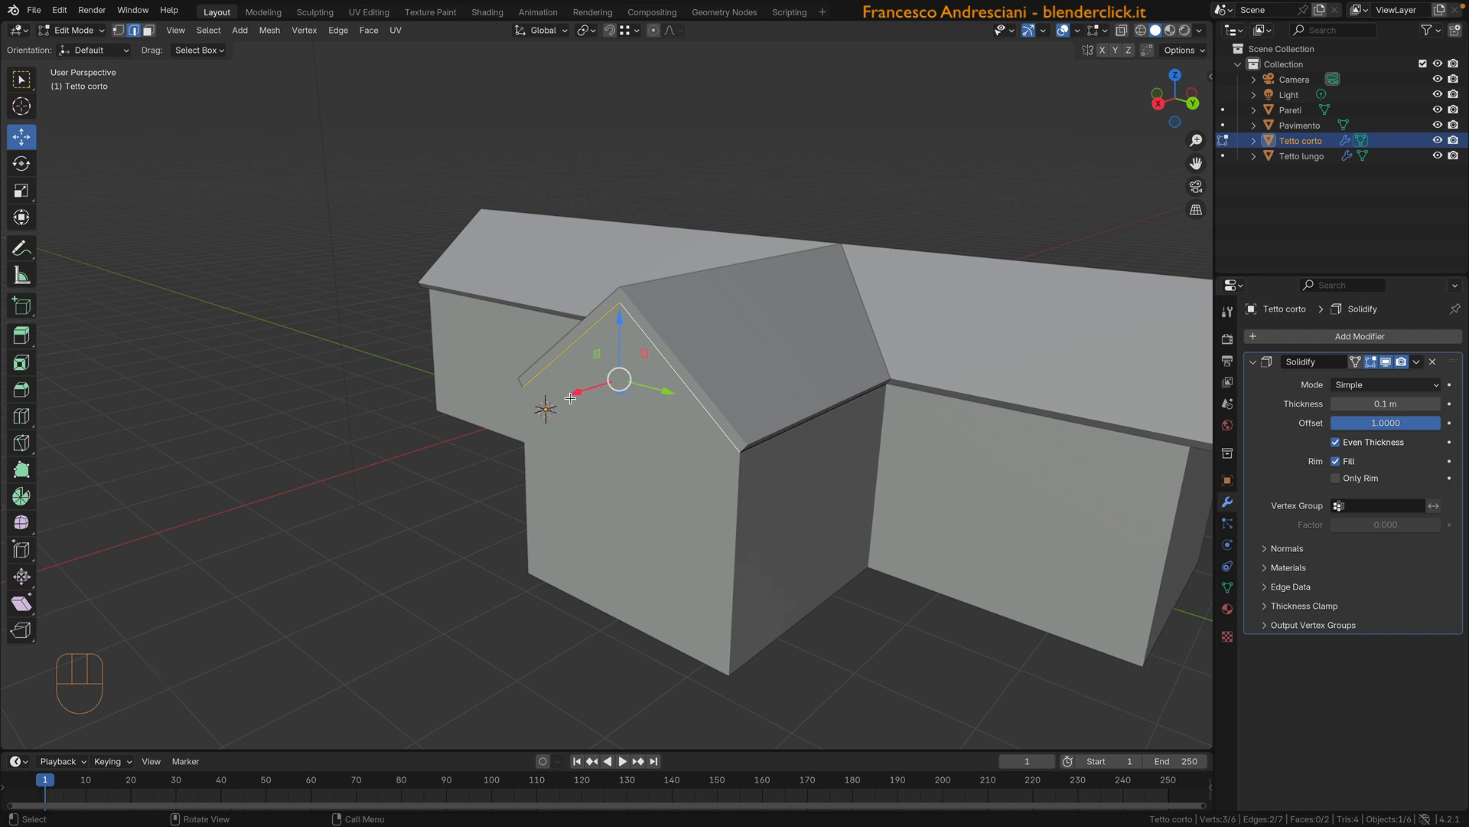
drag(568, 395, 525, 412)
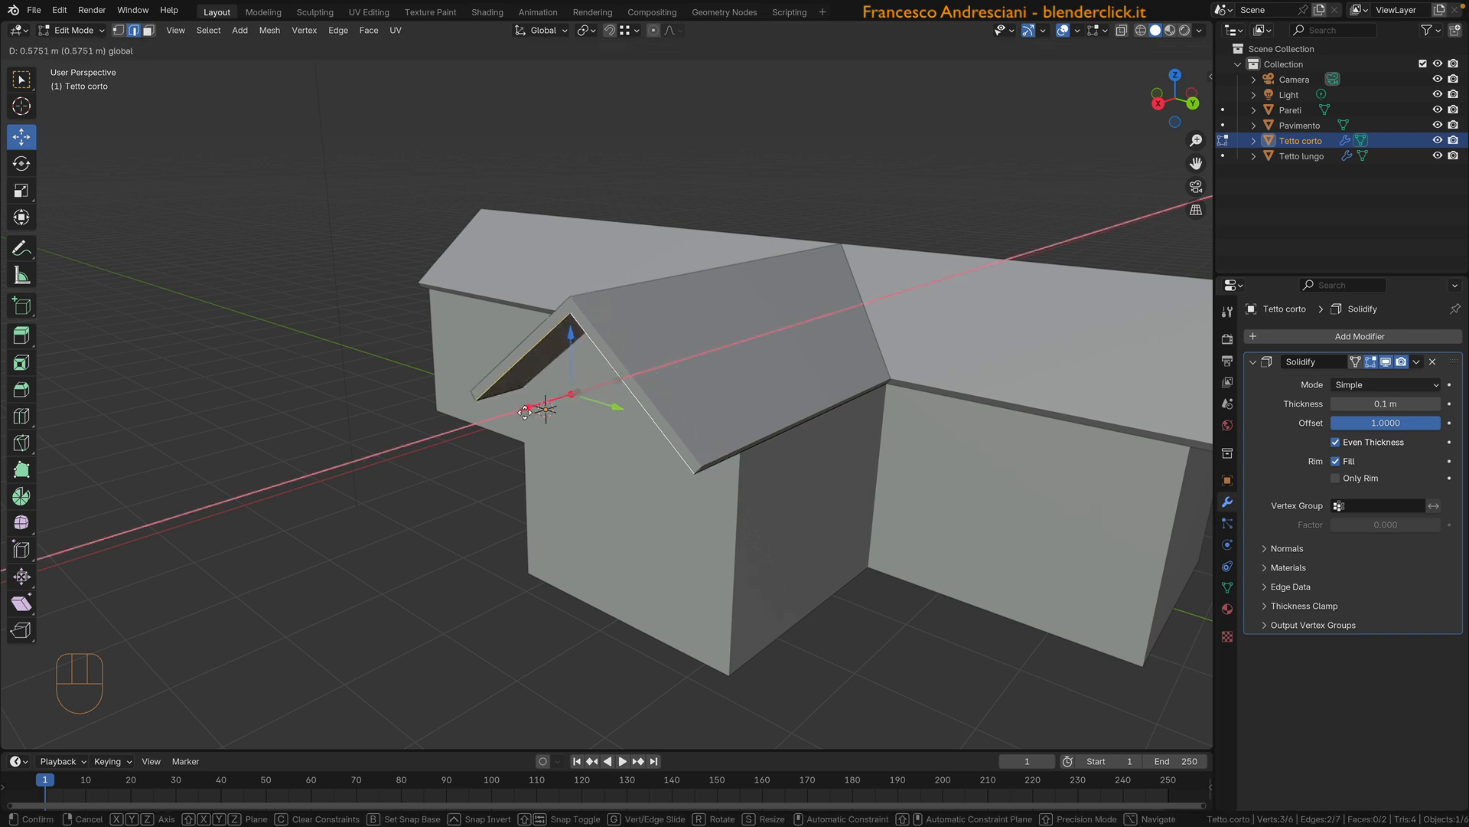
text(0.2)
key(KP_Enter)
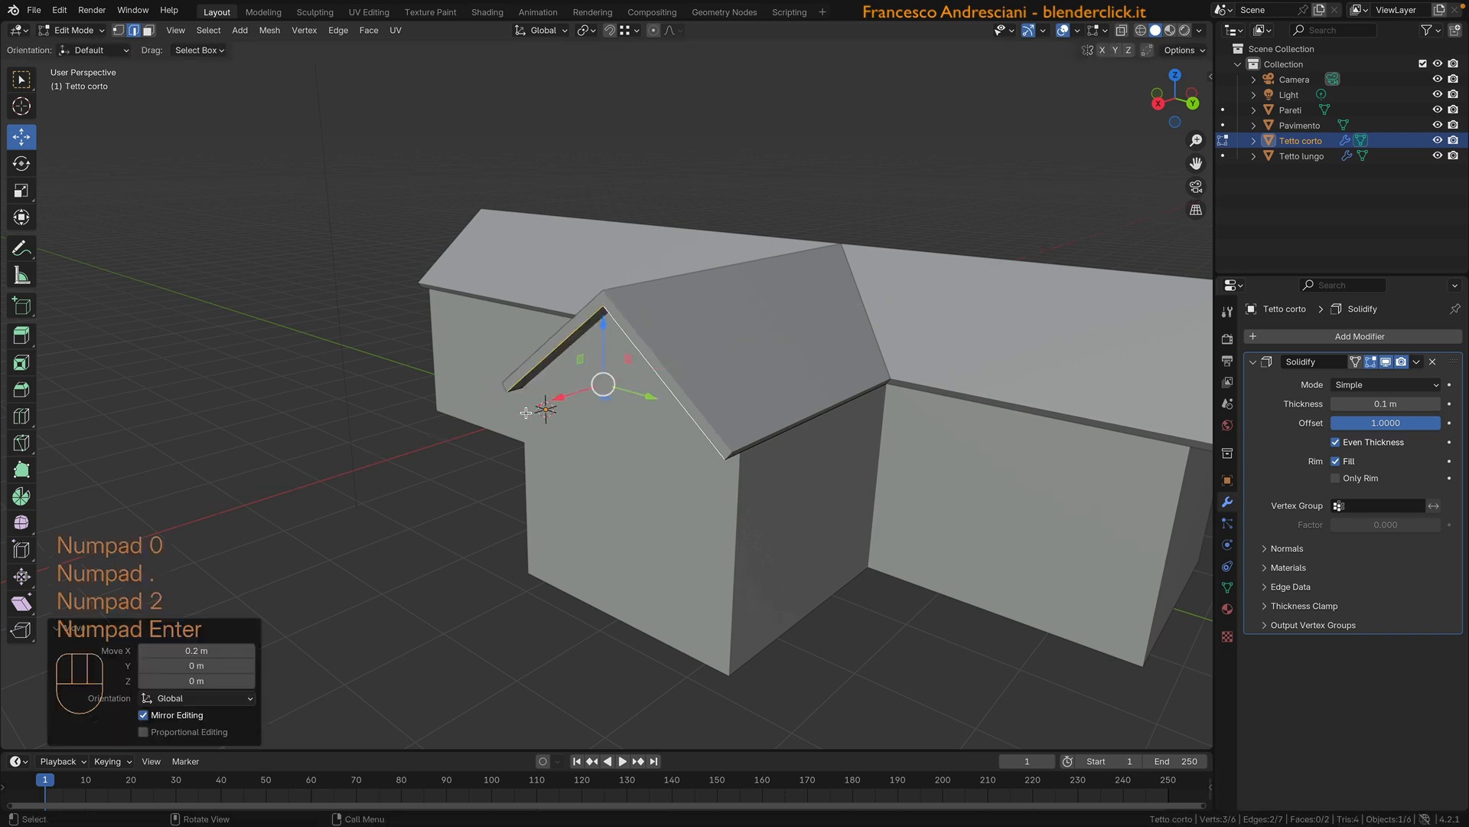
Step: Set the transform orientation to Normal and move the short roof's -Y side eave edge by -0.1 m along its normal X axis
middle_drag(526, 413, 555, 371)
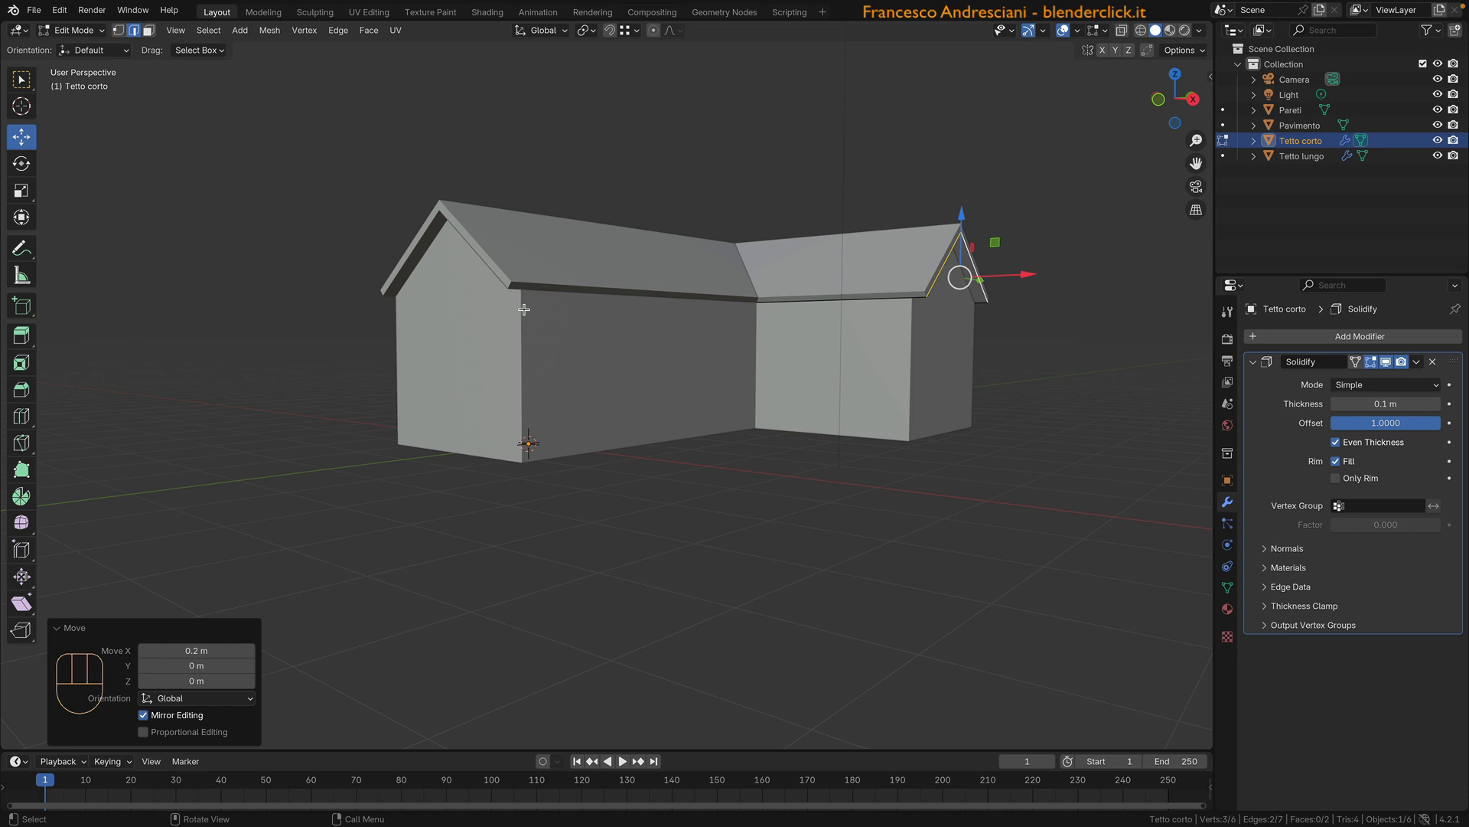
mouse_move(842, 295)
middle_down()
mouse_move(788, 302)
mouse_move(842, 304)
middle_up()
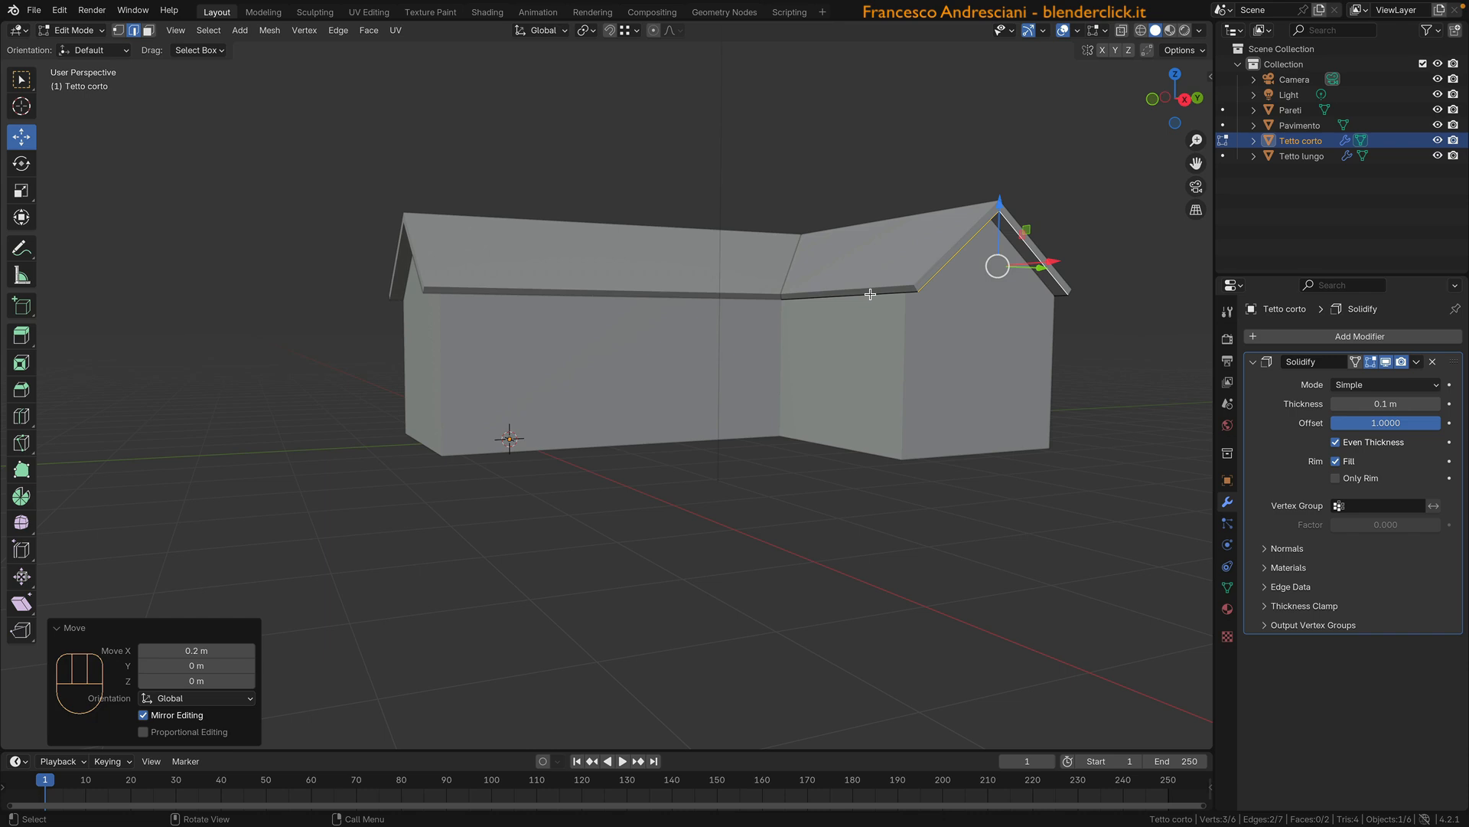
click(871, 294)
mouse_move(813, 325)
middle_down()
mouse_move(795, 330)
mouse_move(839, 322)
middle_up()
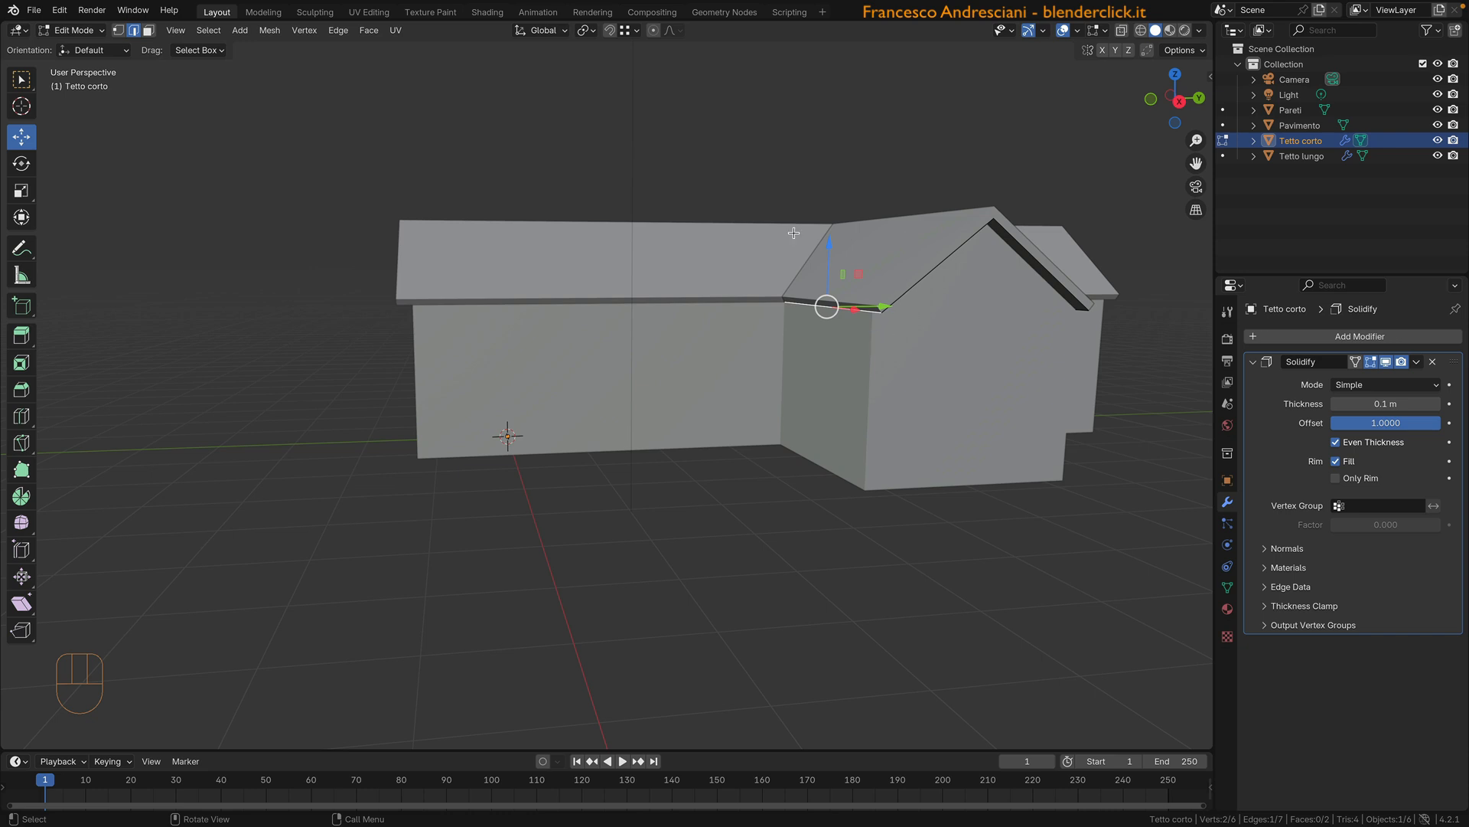
click(539, 30)
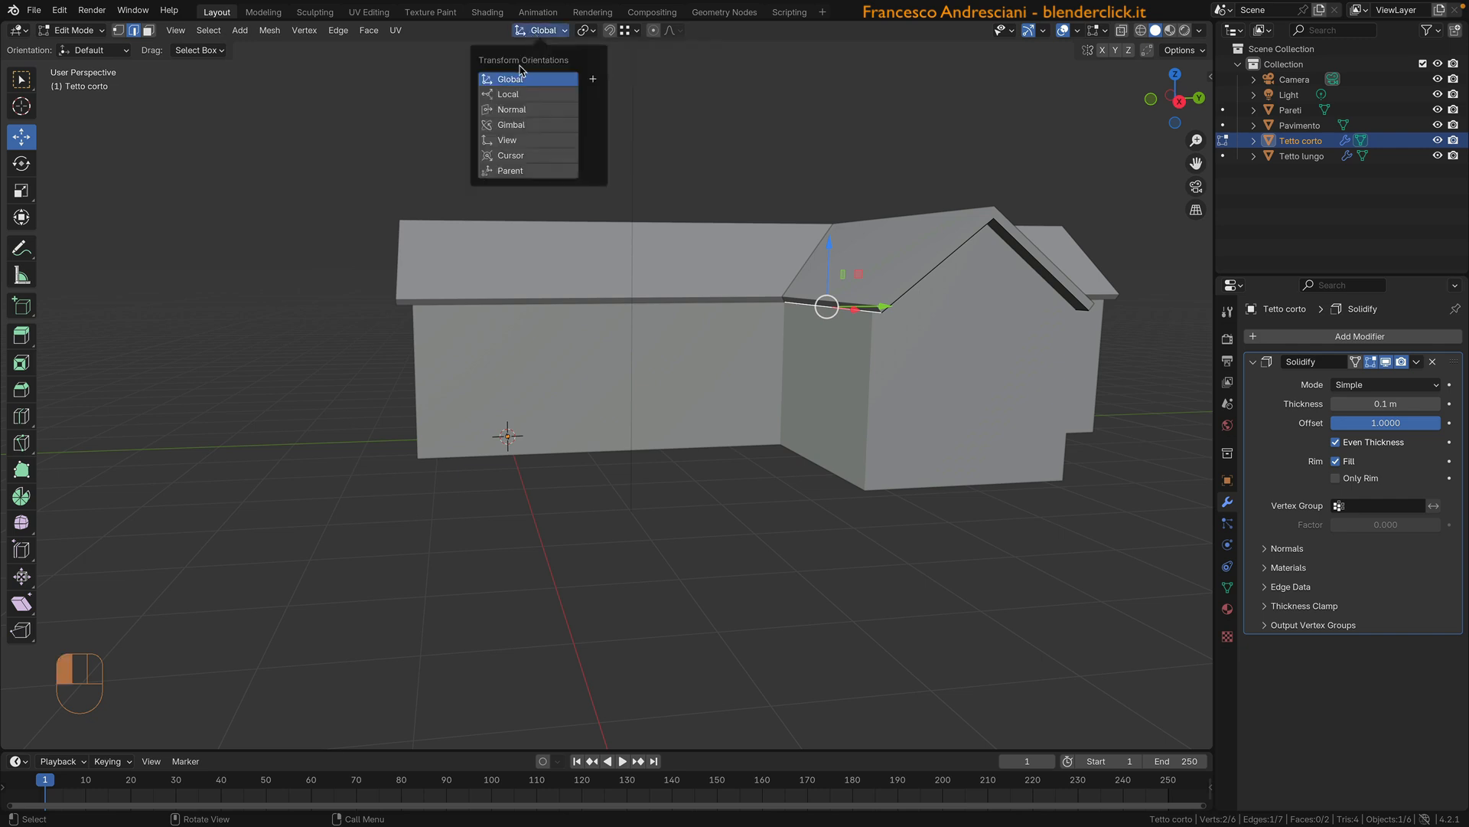
click(513, 111)
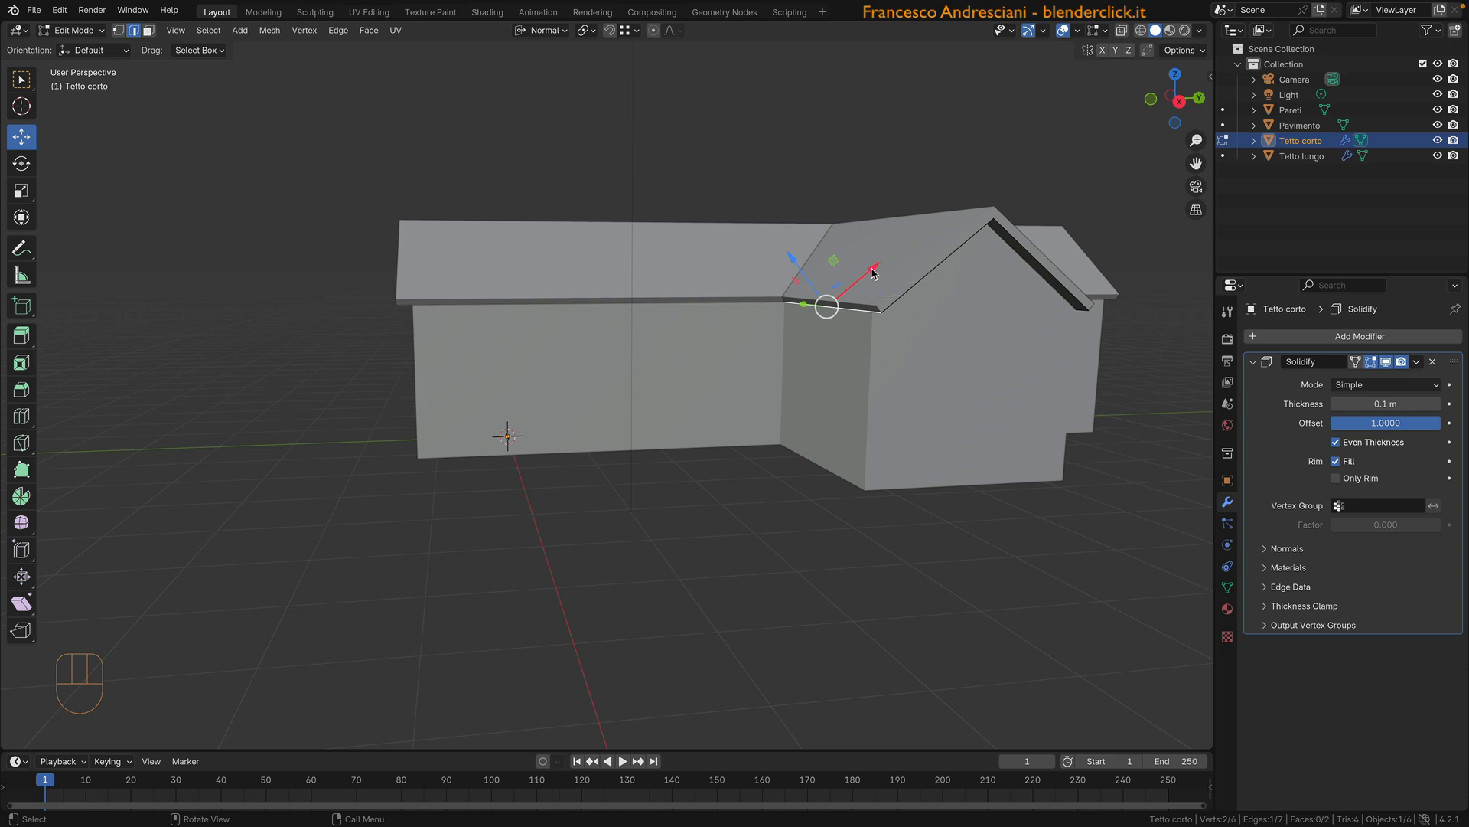
drag(870, 273, 854, 286)
text(0.1)
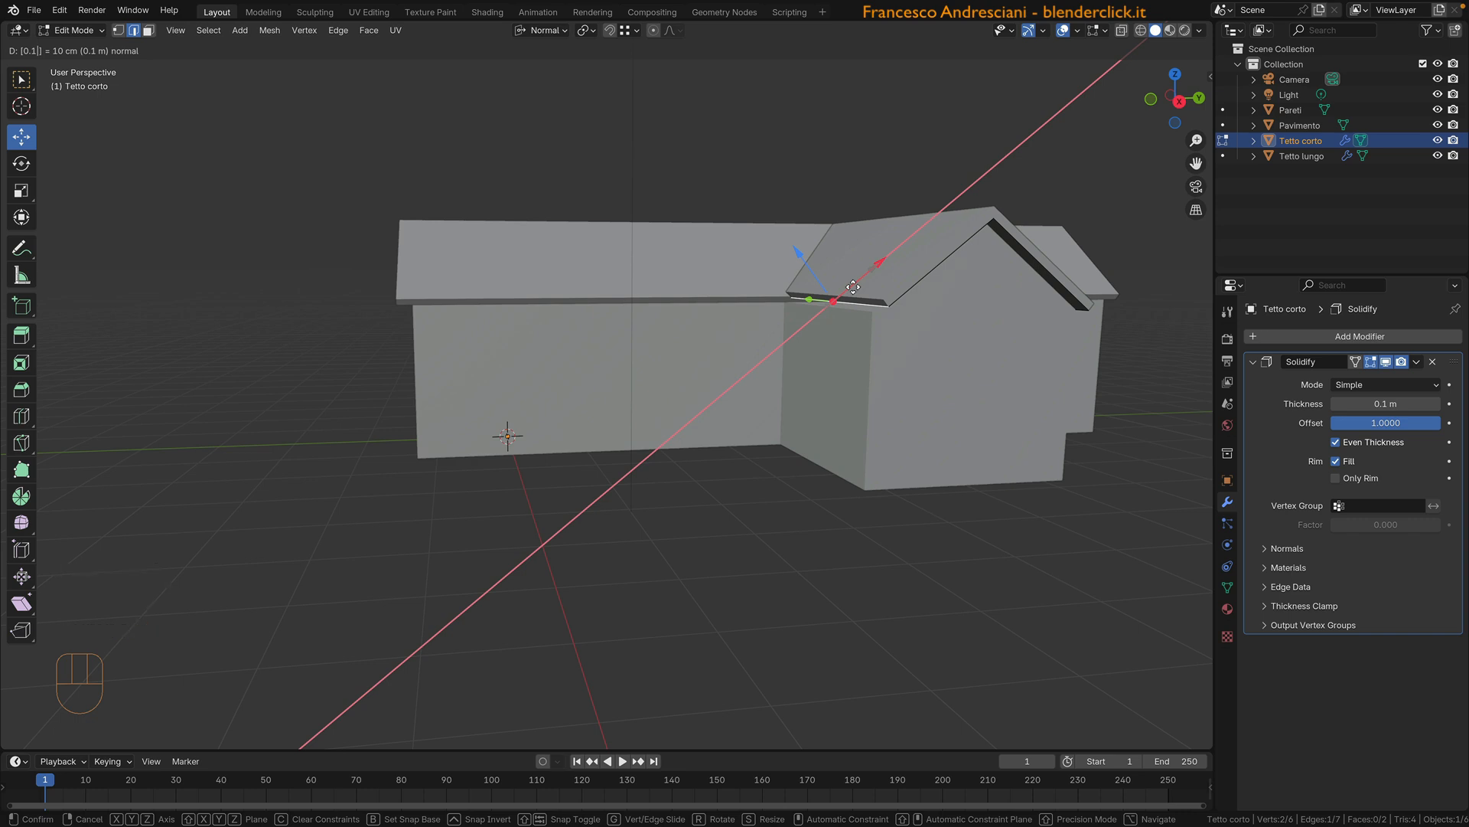
key(KP_Subtract)
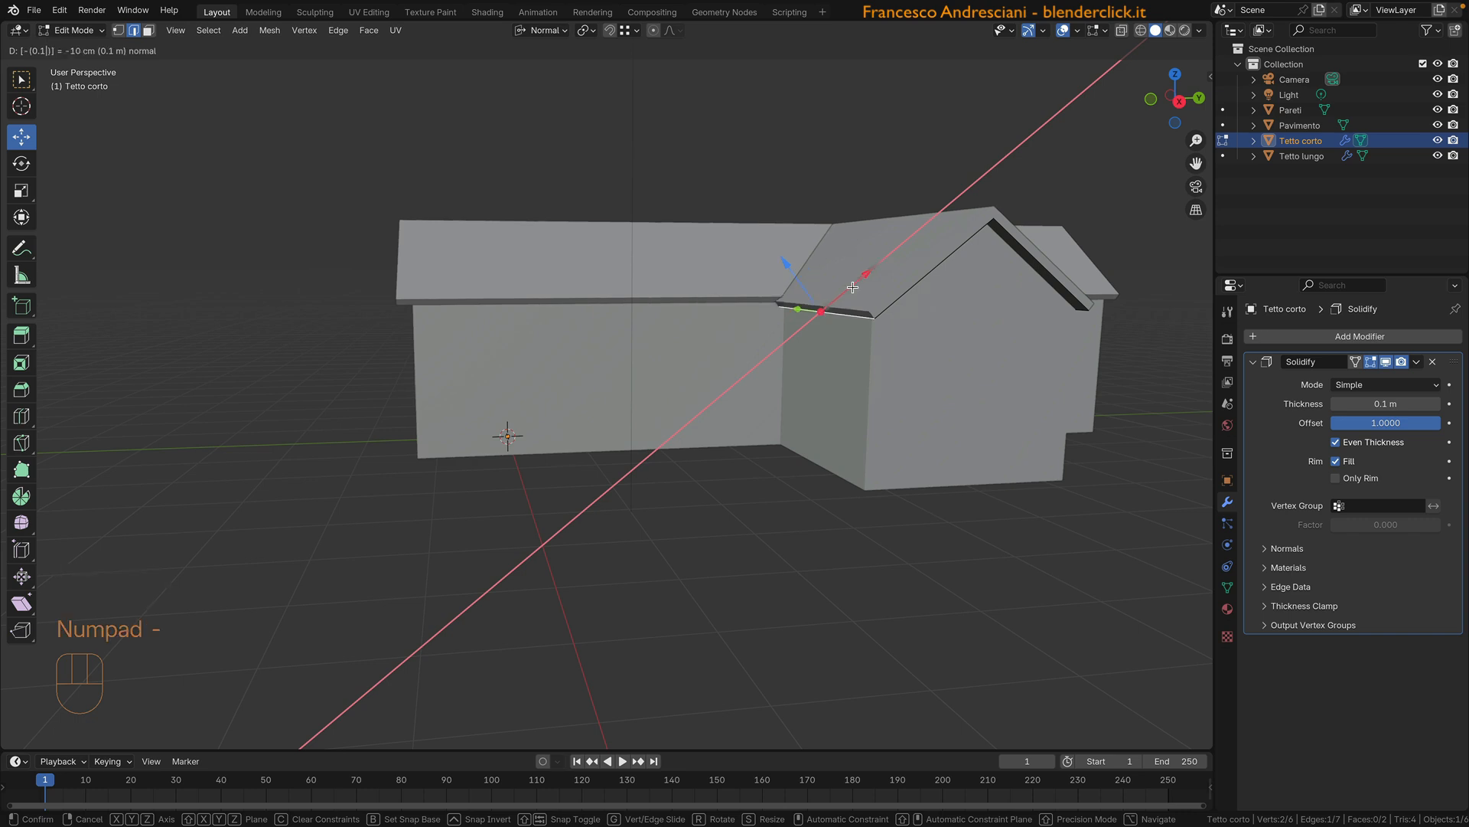
key(KP_Enter)
Step: Move the short roof's opposite eave edge, on the +Y side, by -0.1 m along its normal X axis
middle_drag(853, 287, 754, 280)
click(845, 345)
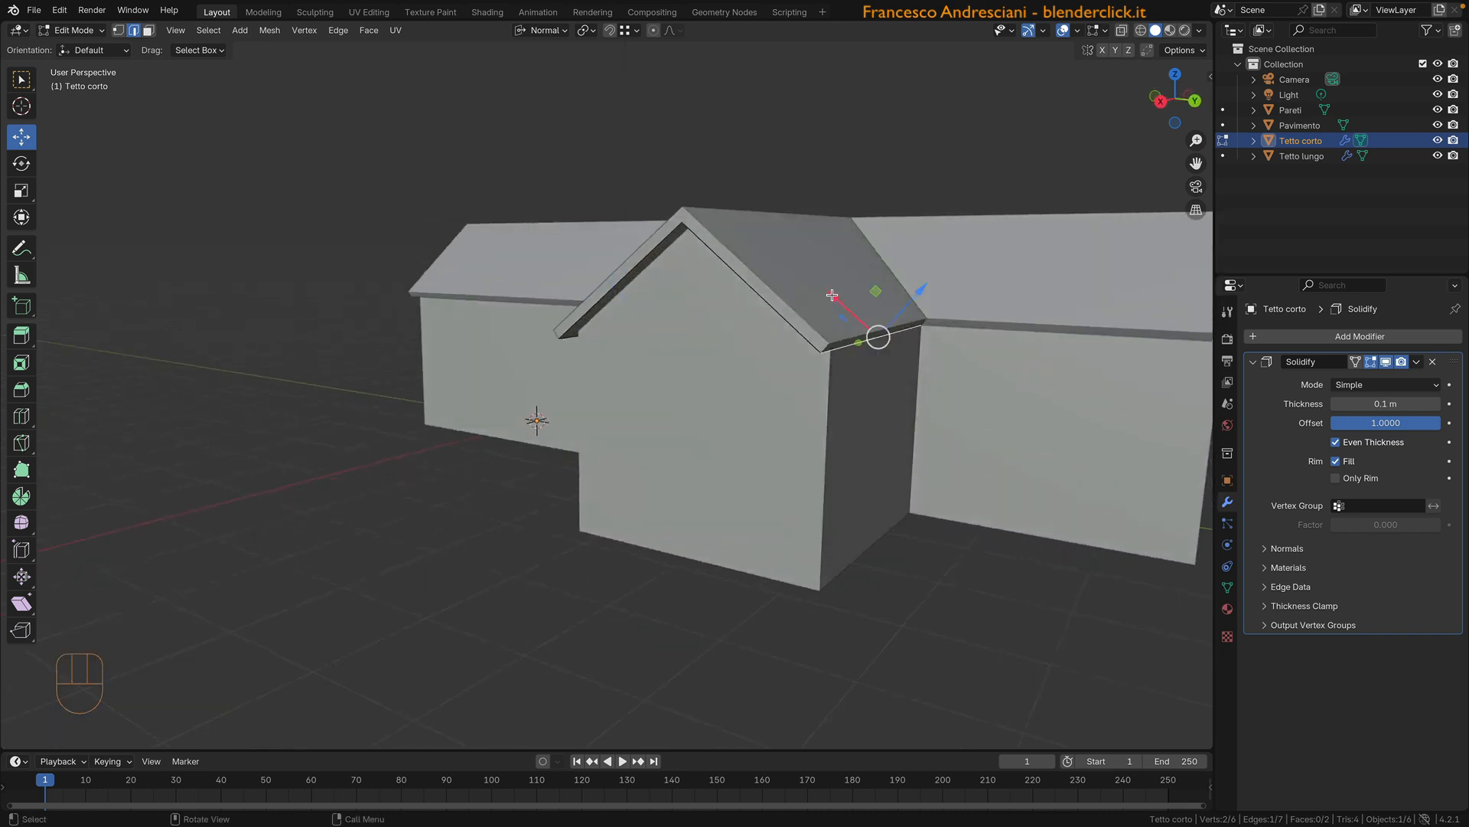
key(g)
key(x)
key(x)
text(0.1)
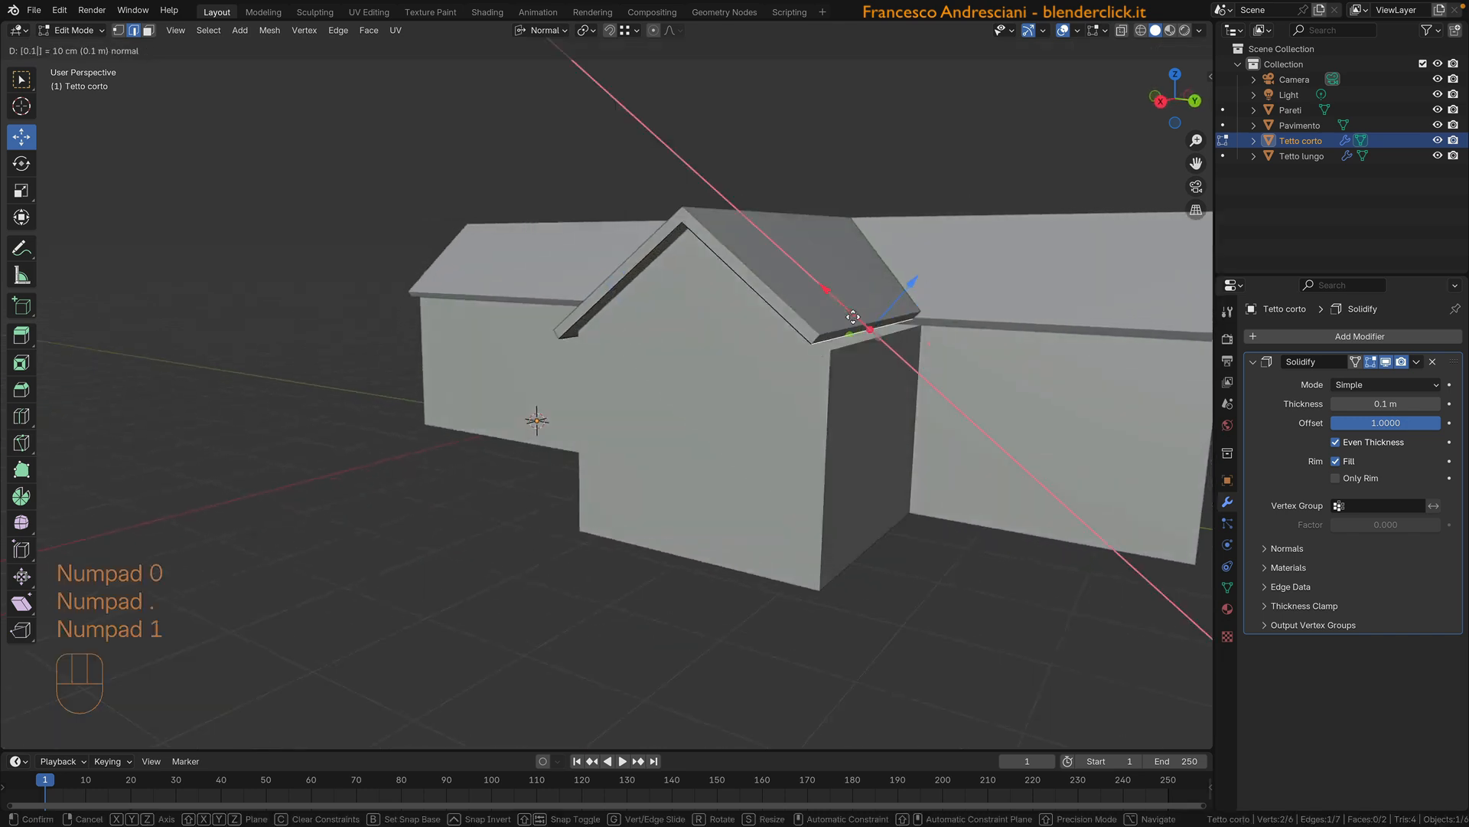
key(KP_Subtract)
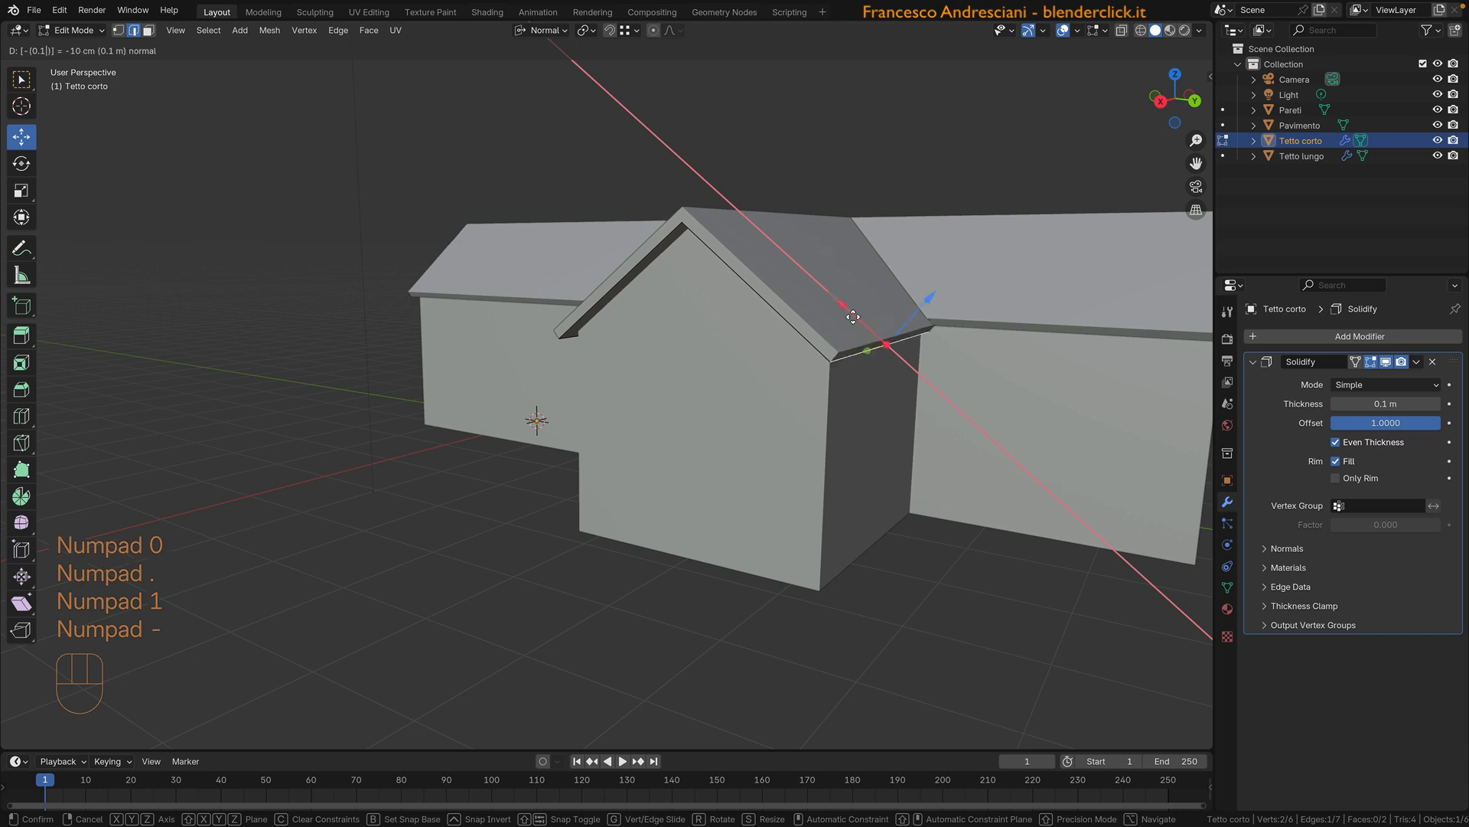
key(KP_Enter)
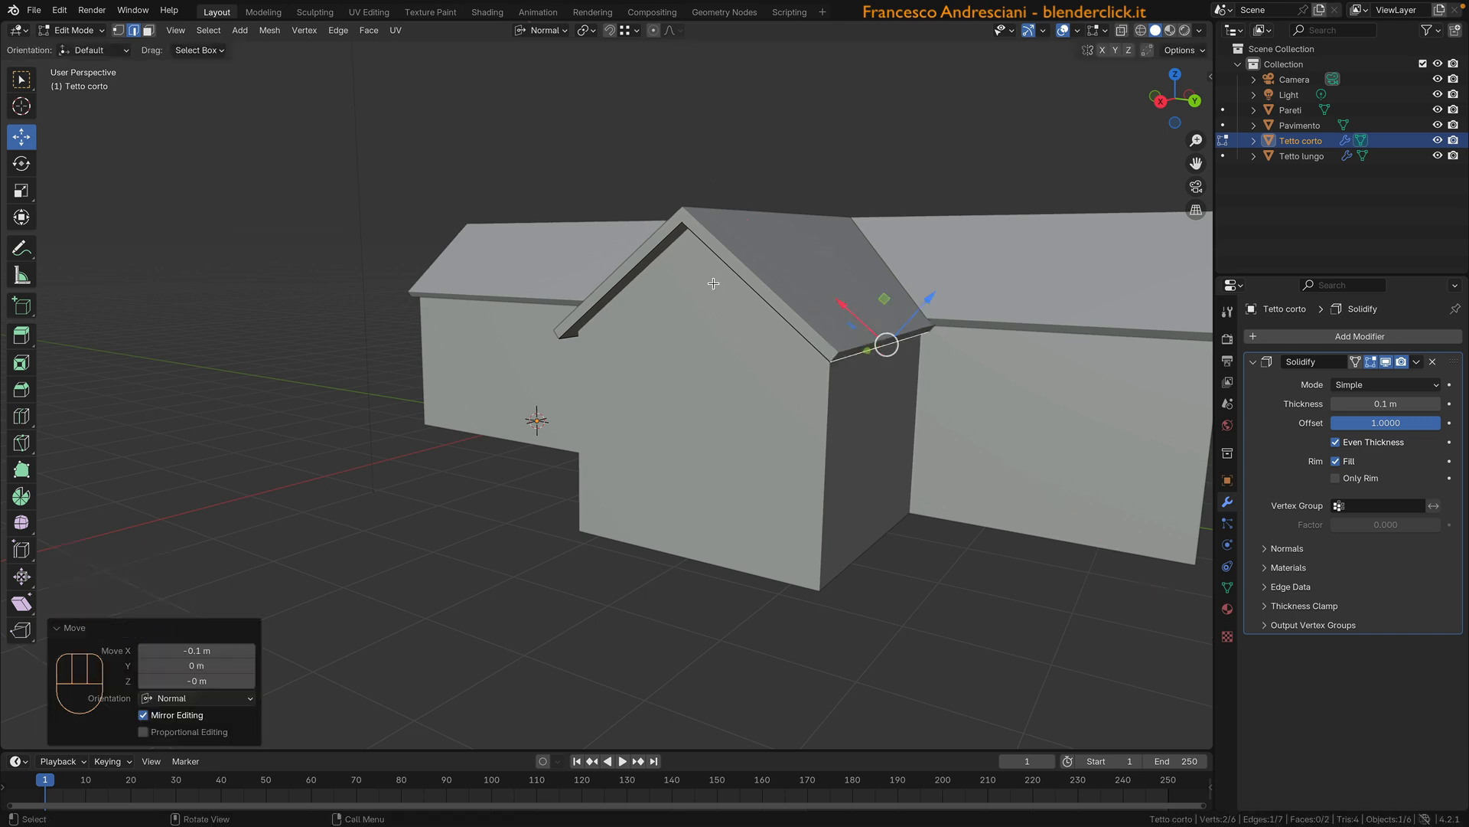
Step: Finish editing the short roof, set the transform orientation to Global and open Tetto lungo's mesh for editing
key(Tab)
middle_drag(525, 285, 608, 275)
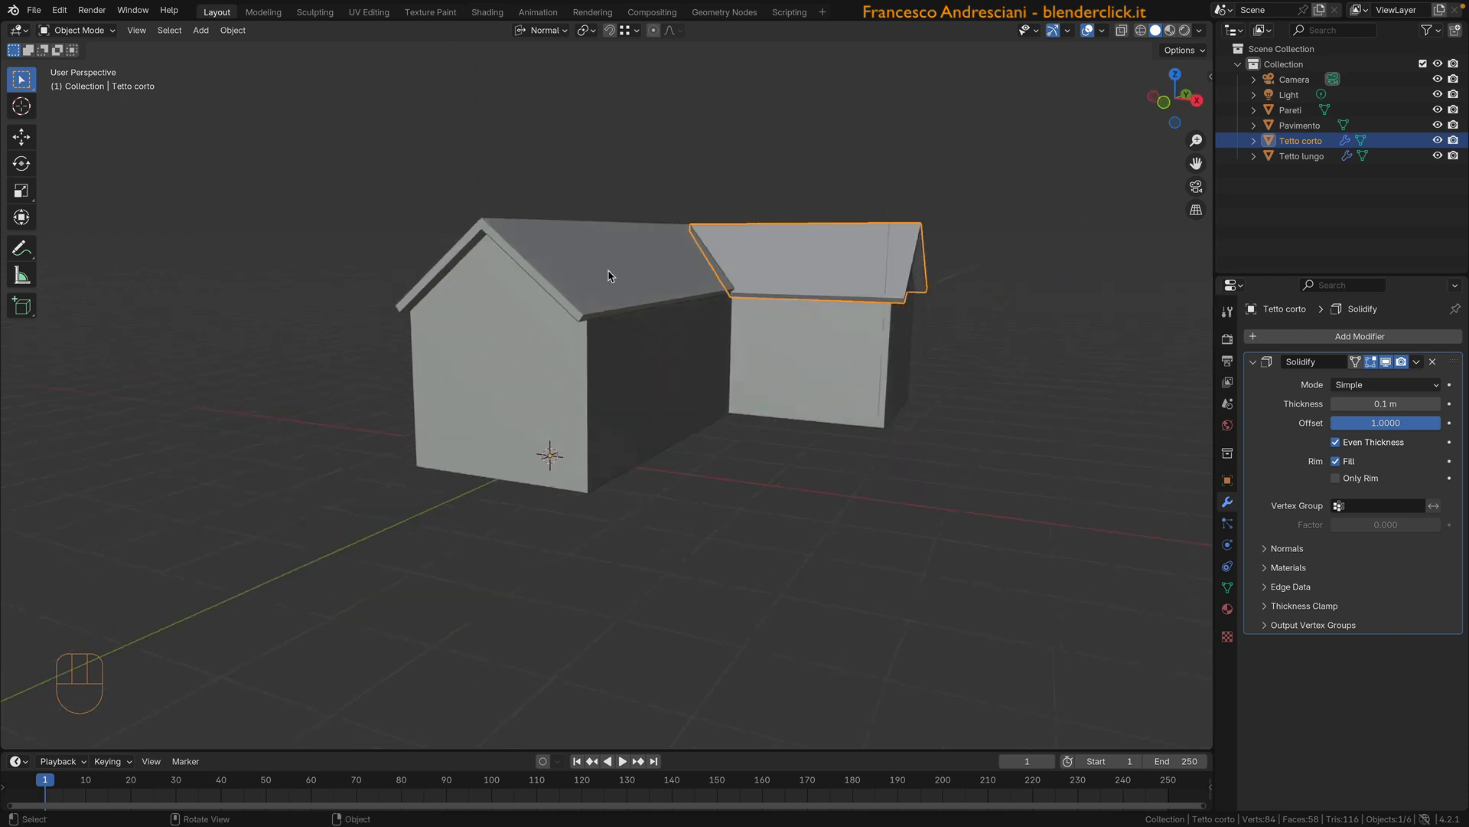
click(609, 276)
click(542, 31)
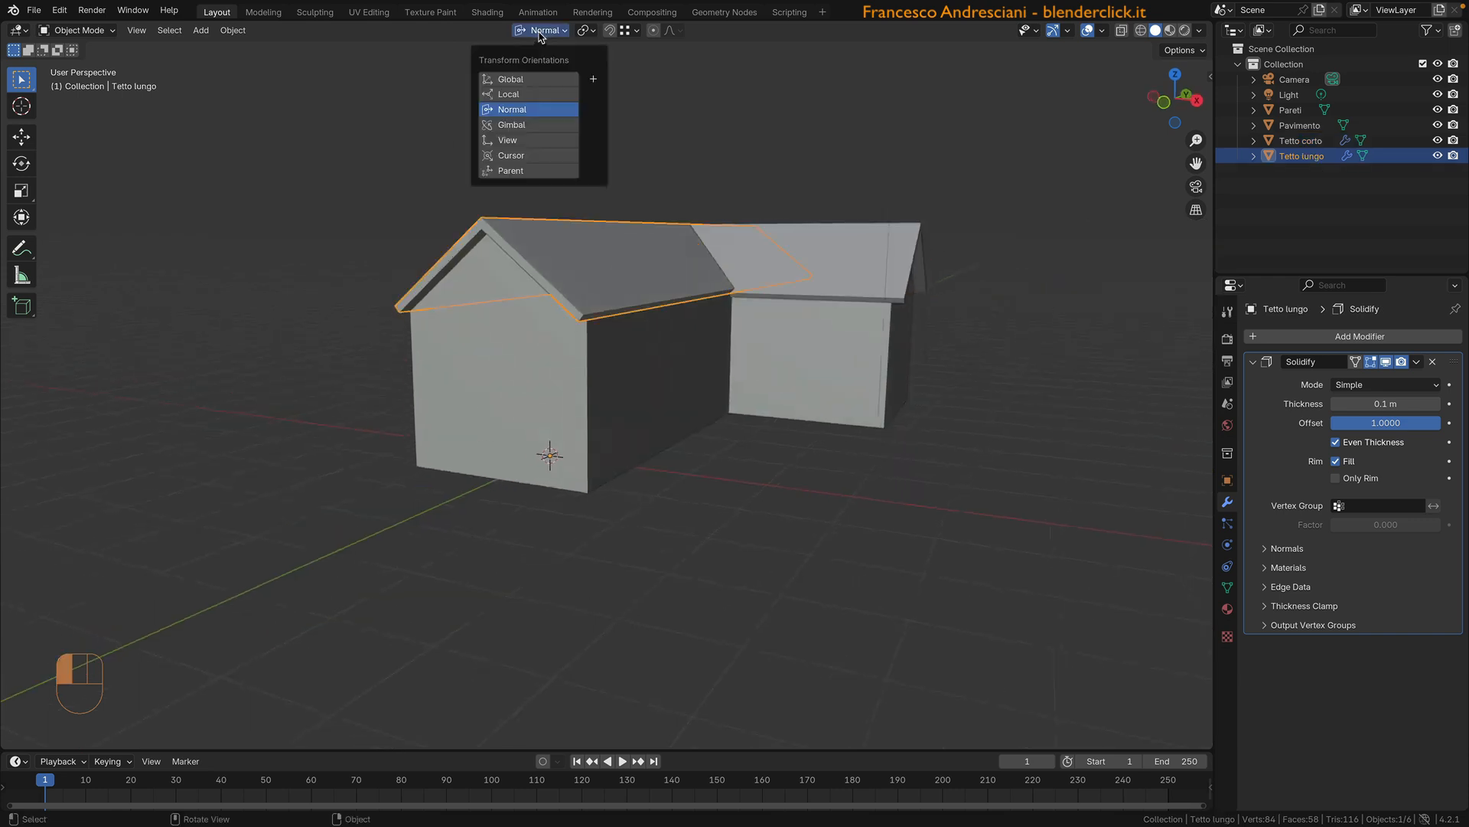
click(512, 79)
key(Tab)
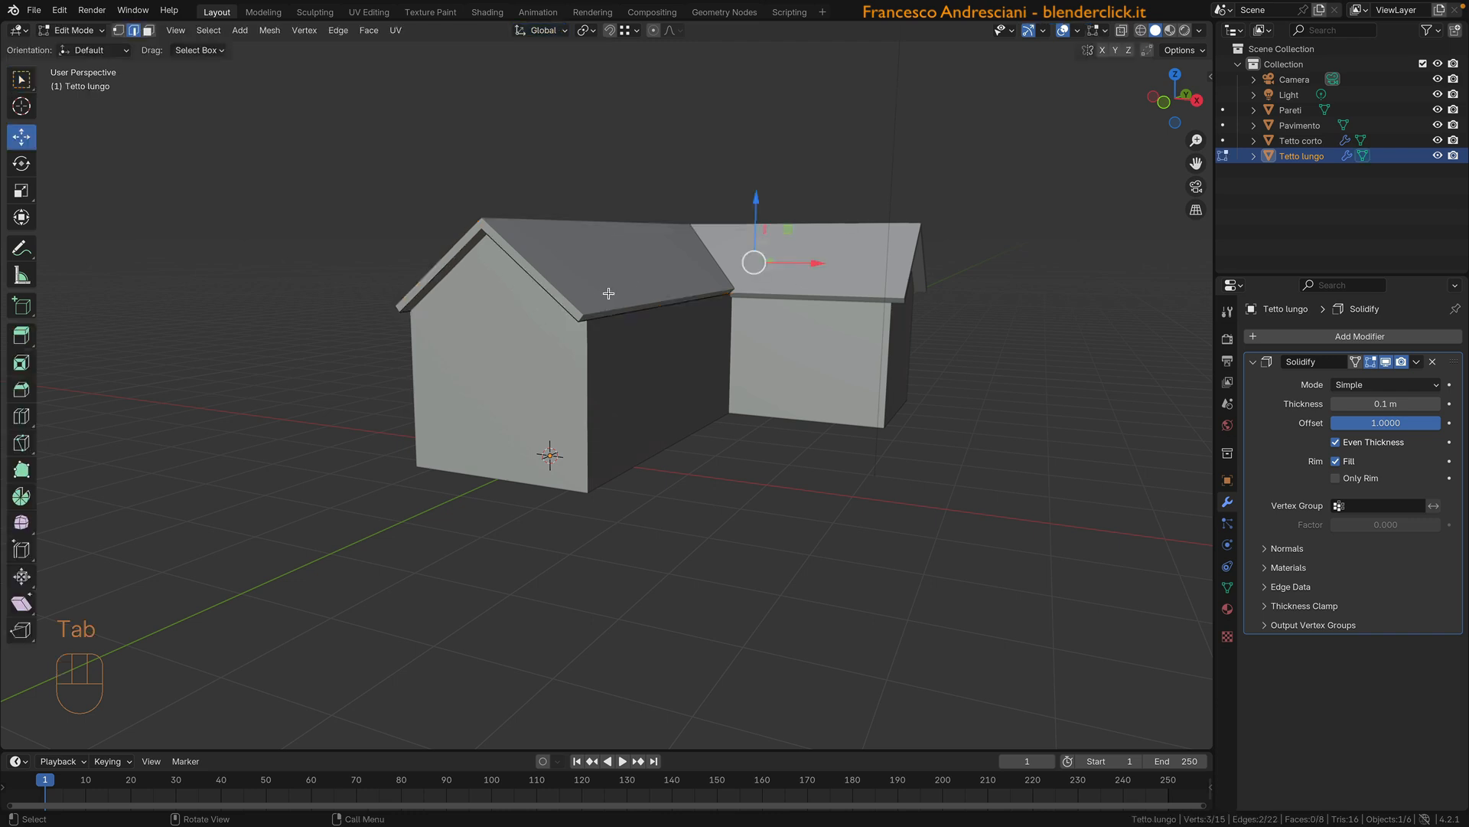
Step: With X-ray on, edge-slide the long roof's entire +X side eave loop by a factor of -0.1 with clamping off
click(631, 311)
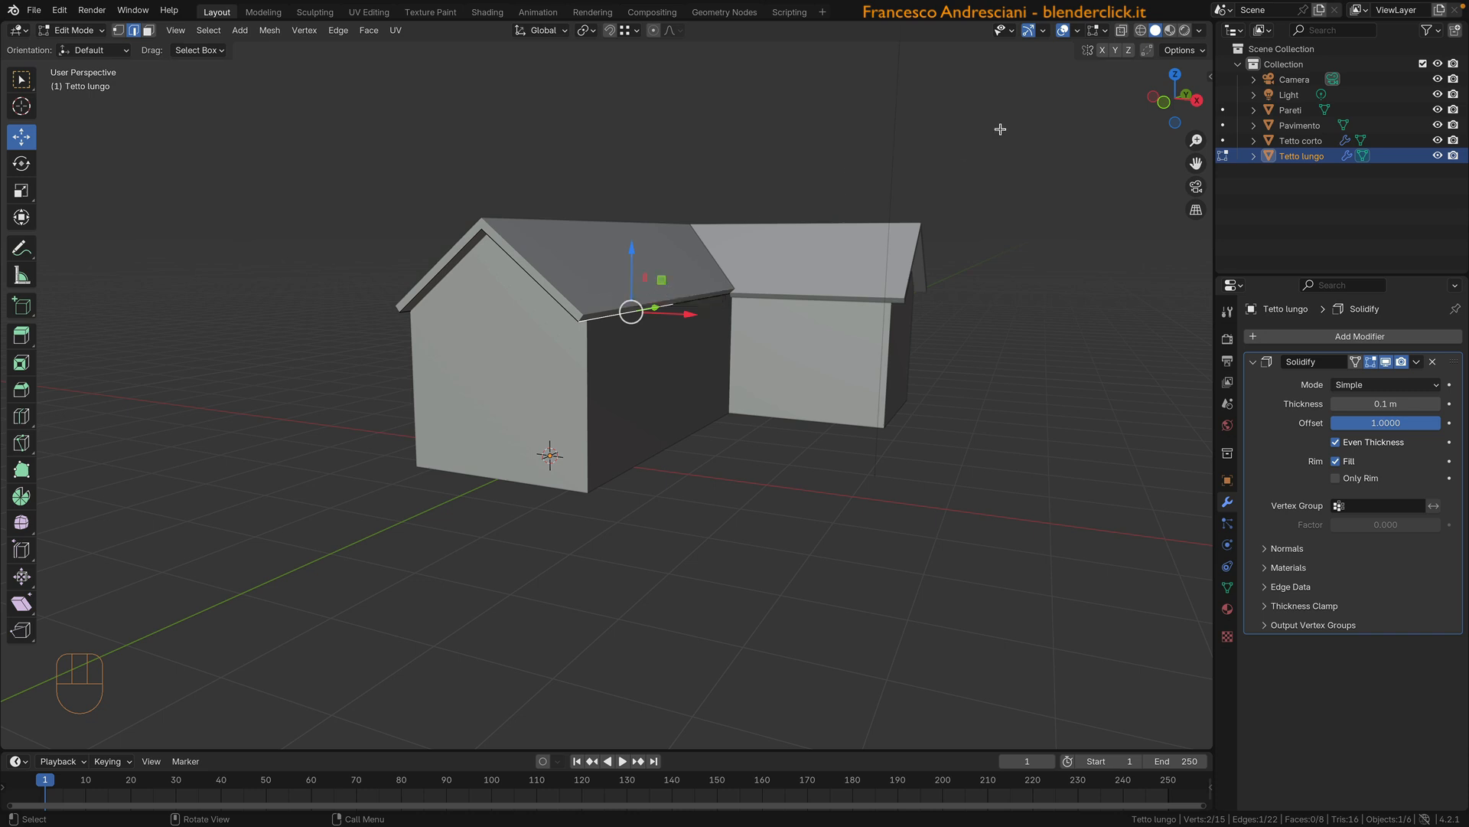
click(1122, 31)
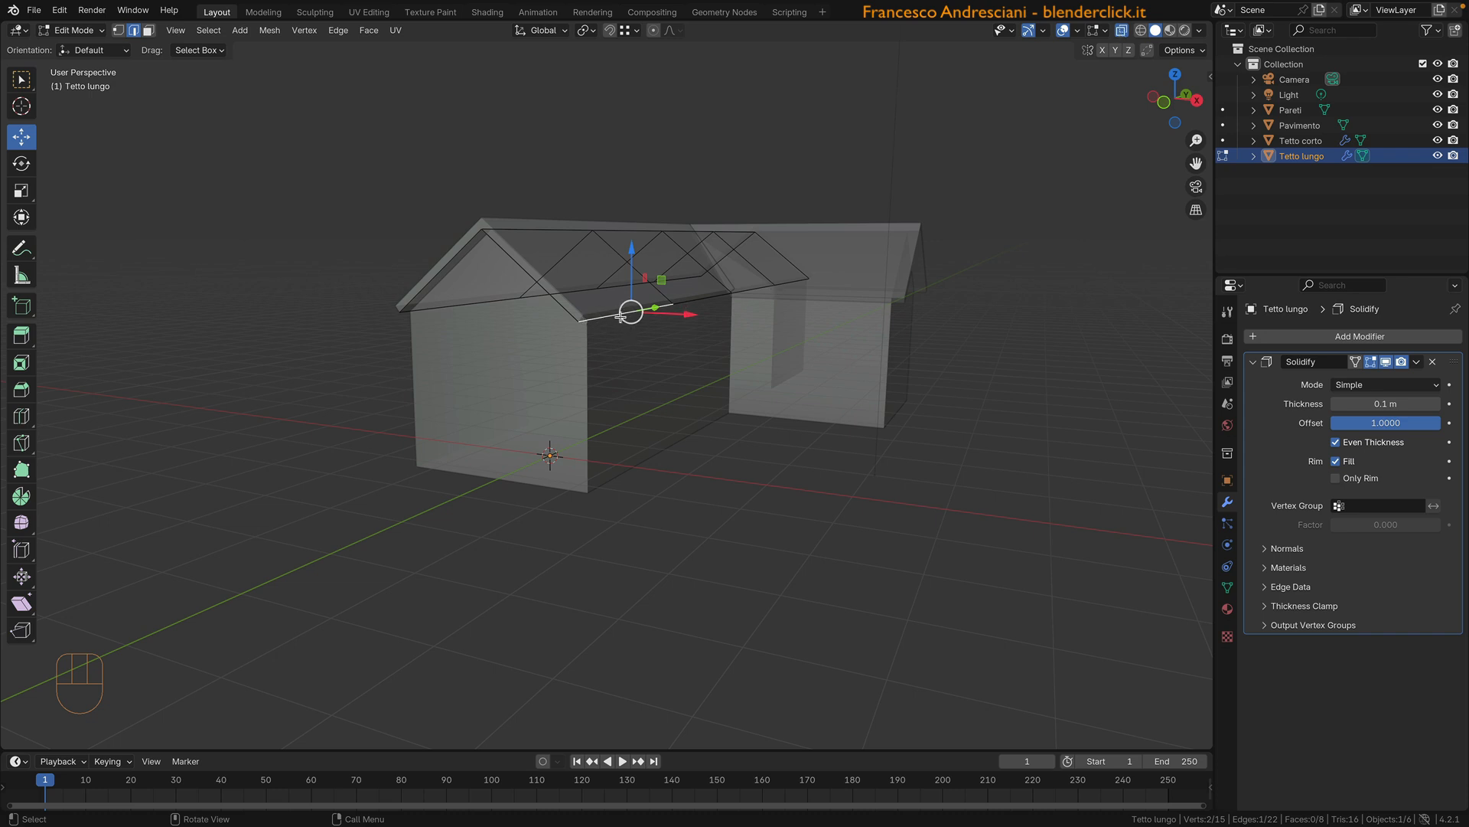
key(alt)
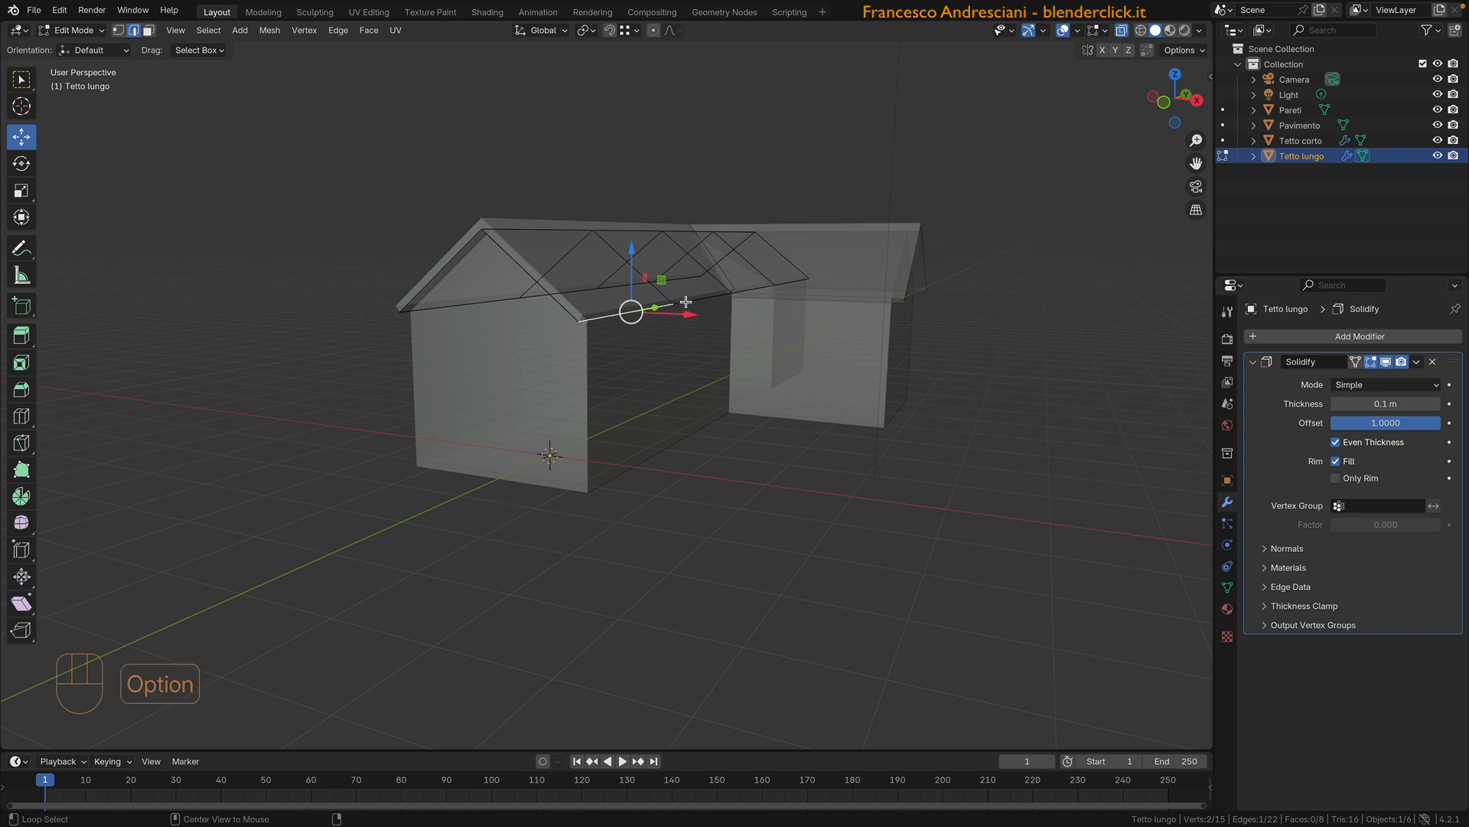
alt+click(686, 301)
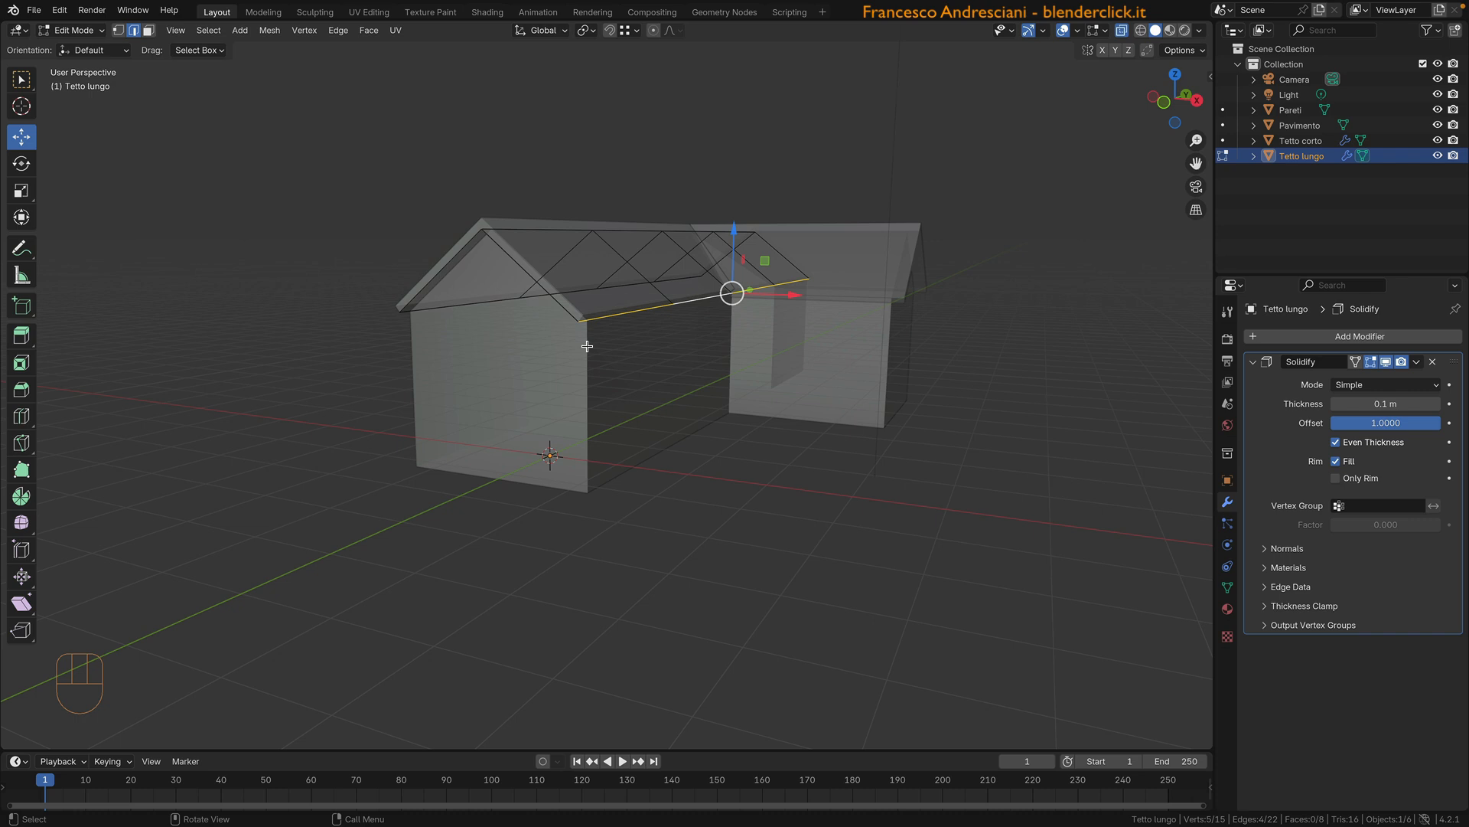
key(g)
key(g)
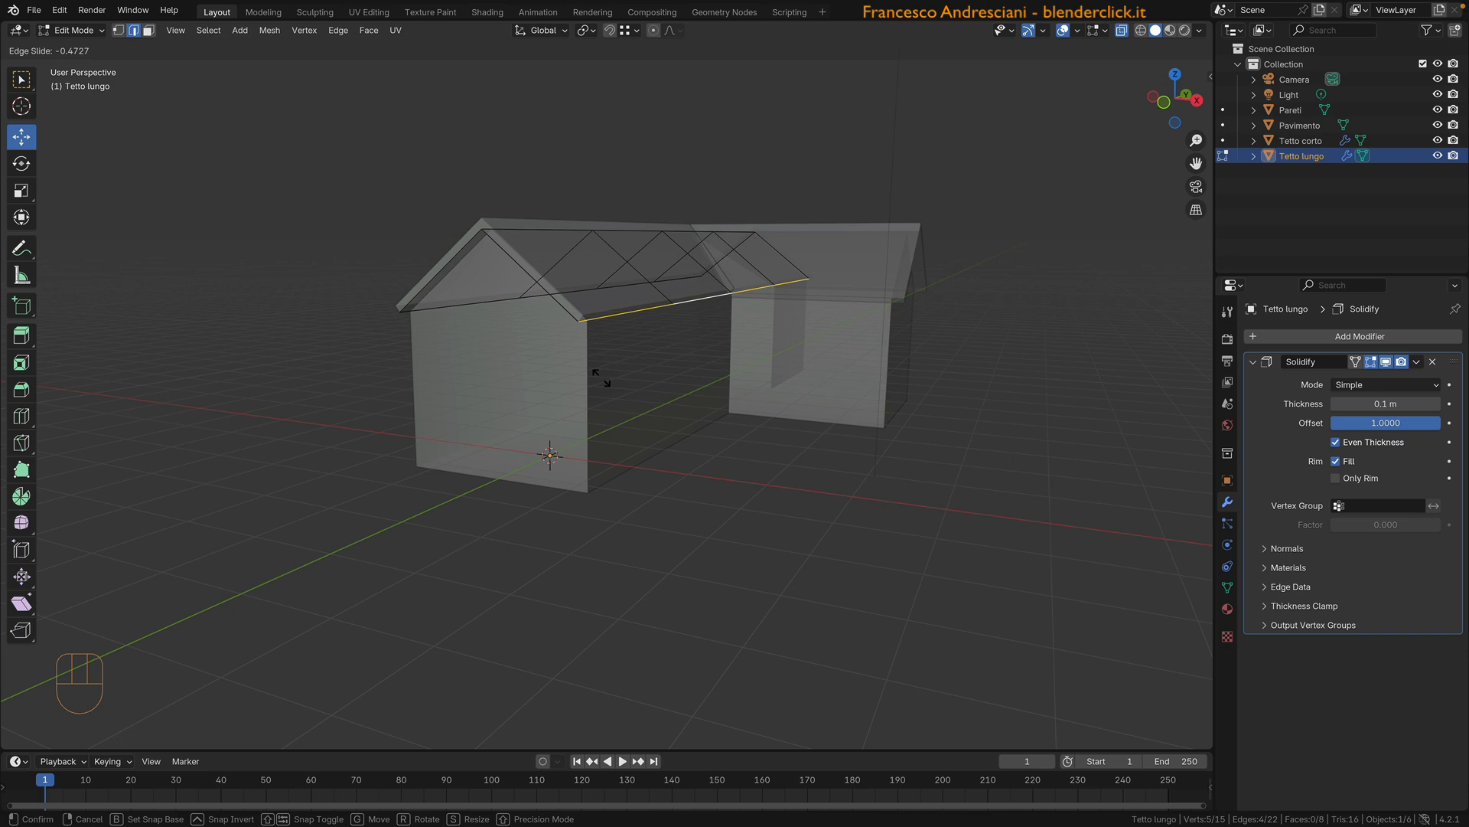
key(c)
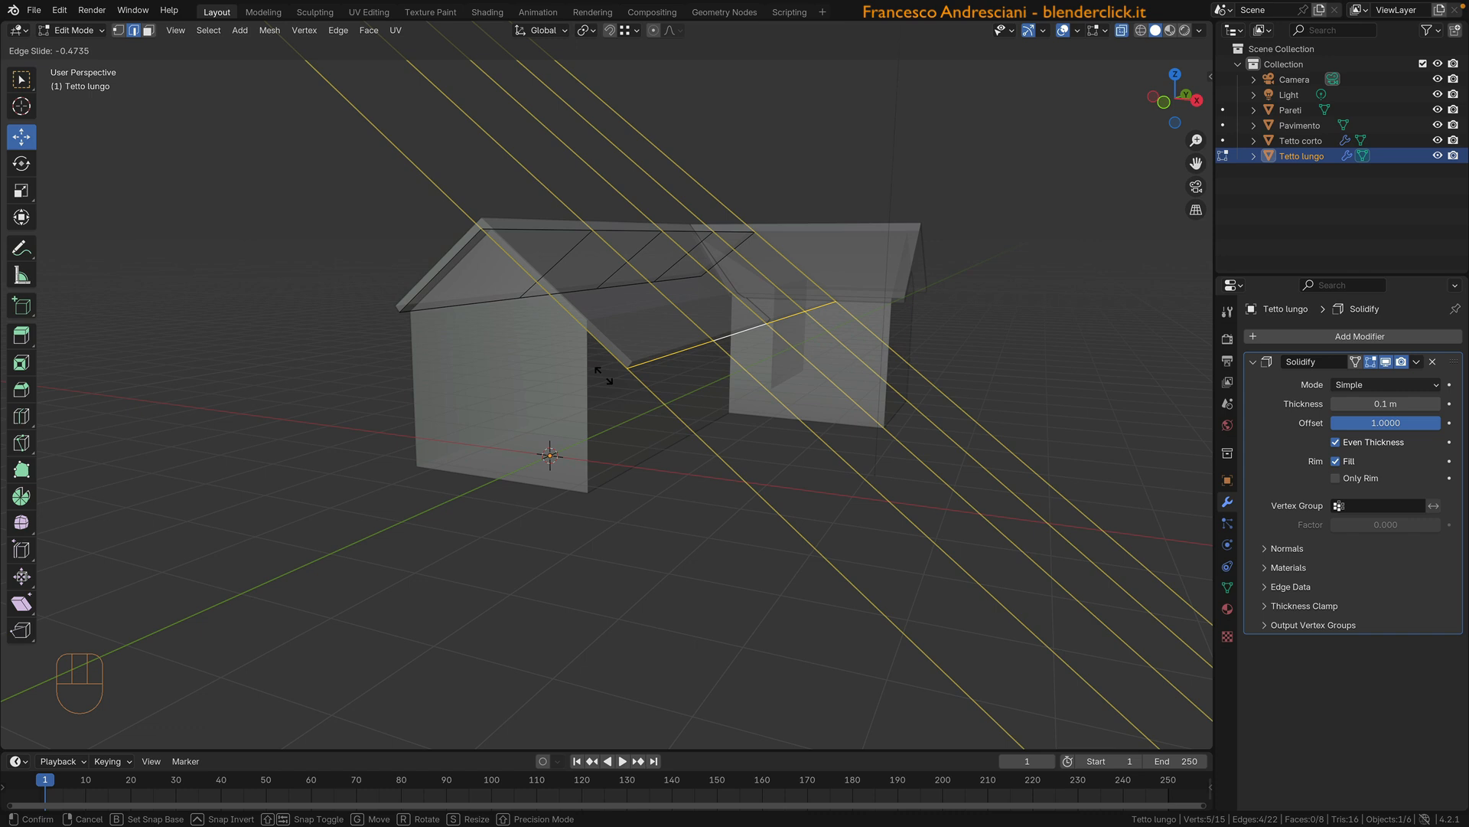
text(0.1)
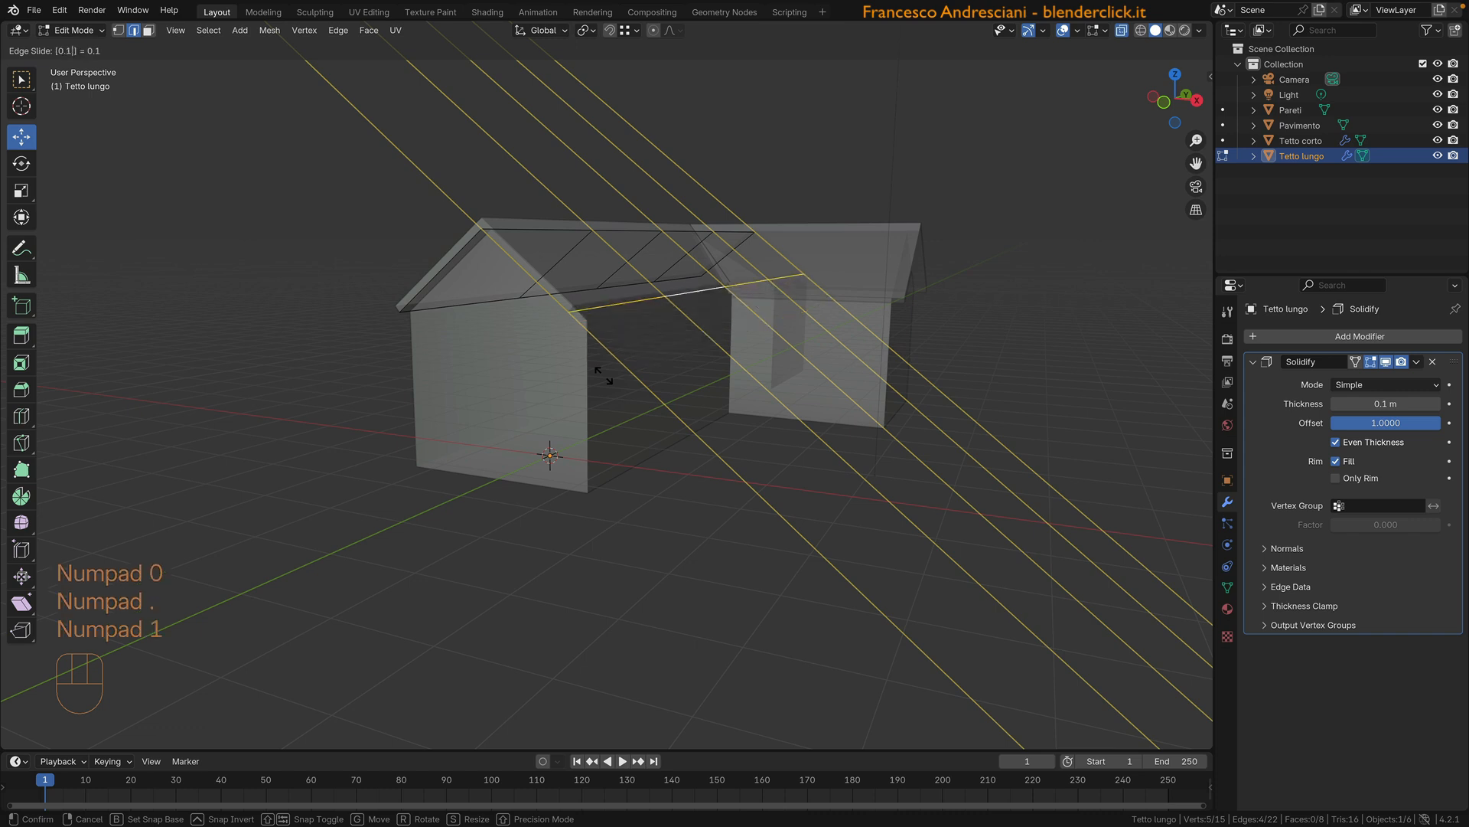
key(KP_Subtract)
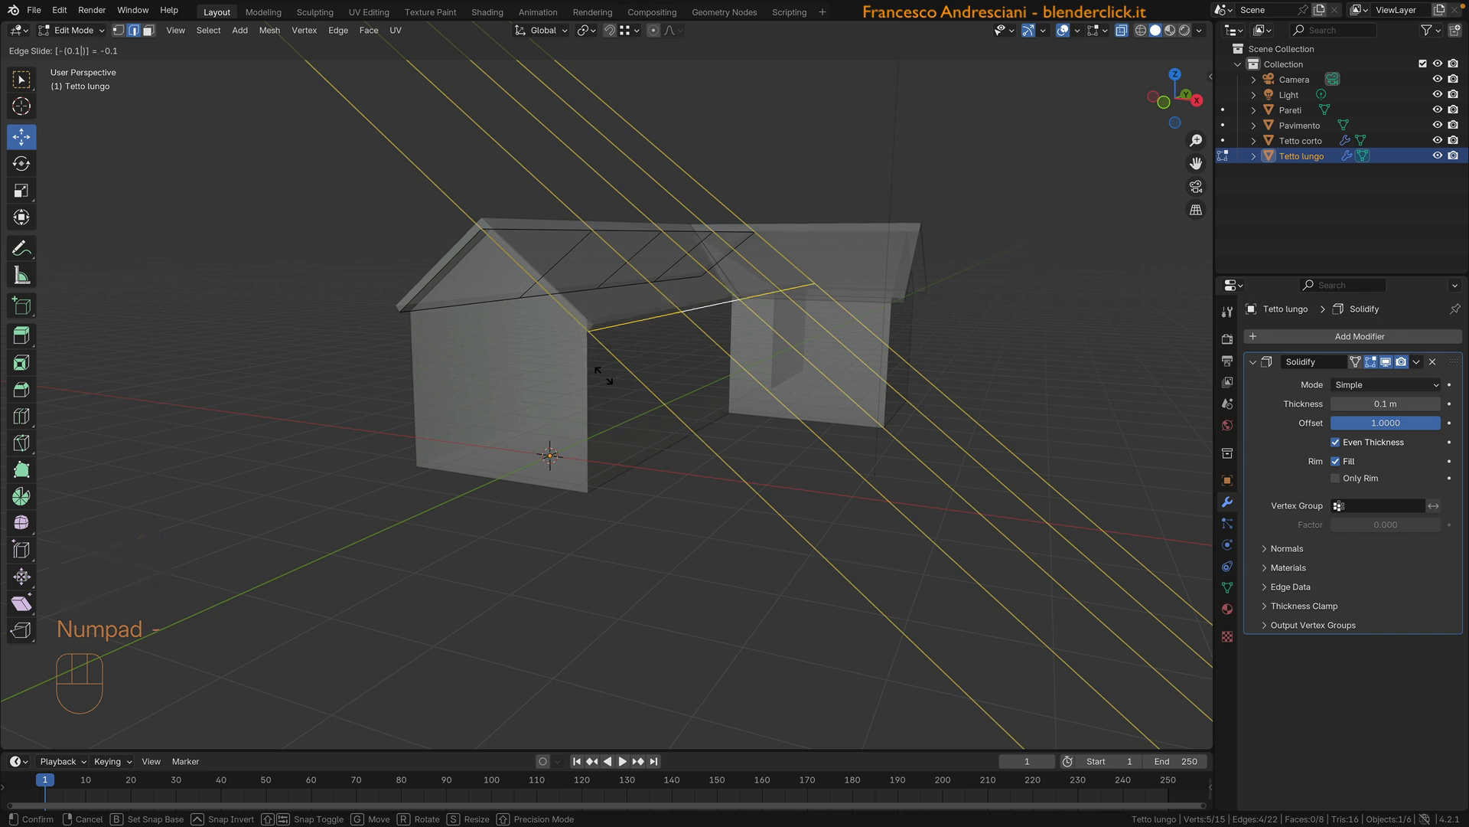
key(KP_Enter)
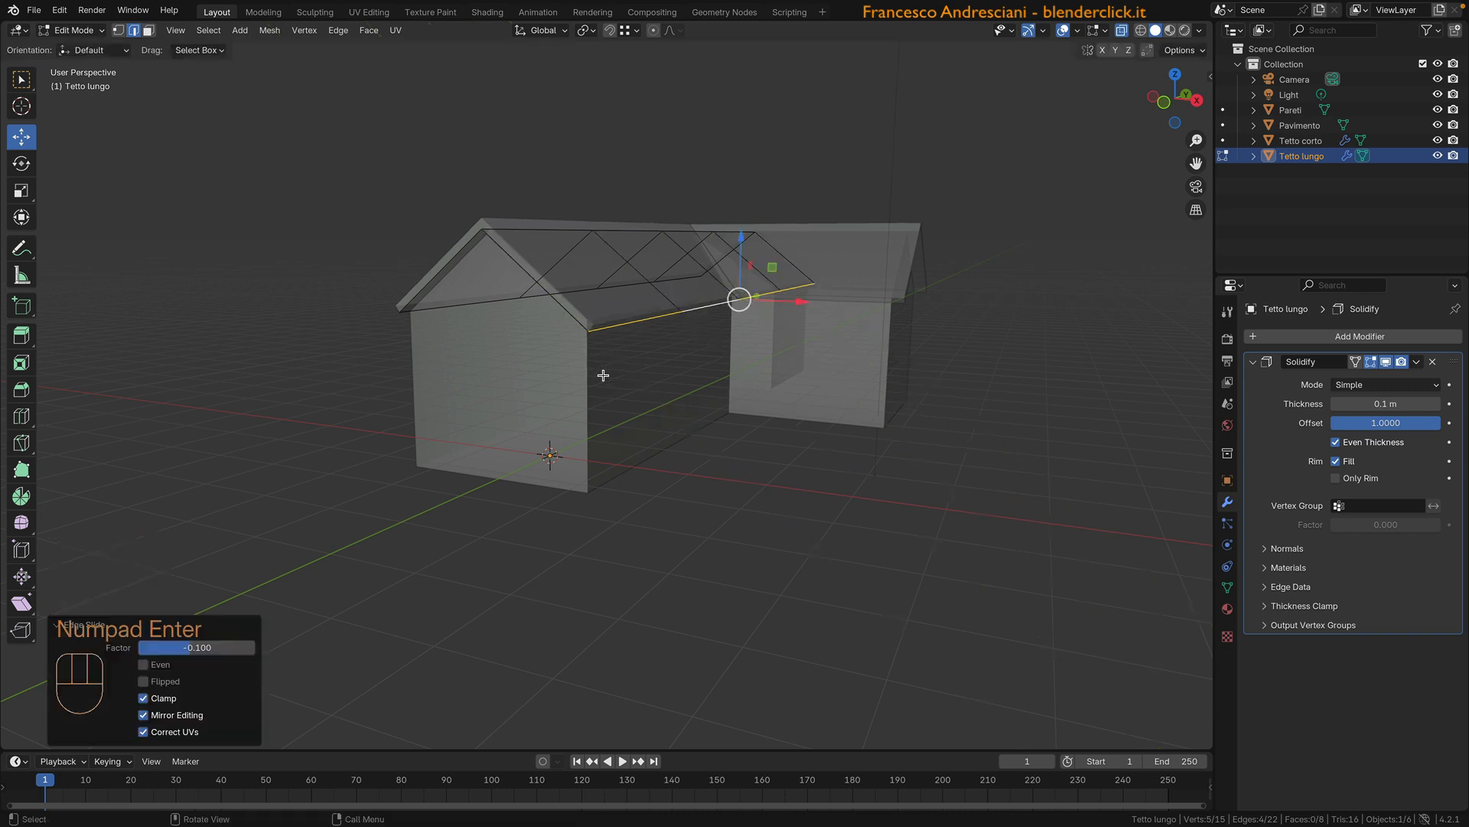
Step: Edge-slide the long roof's opposite eave loop, on the -X side, by a factor of -0.1 with clamping off
middle_drag(427, 379, 600, 321)
key(alt)
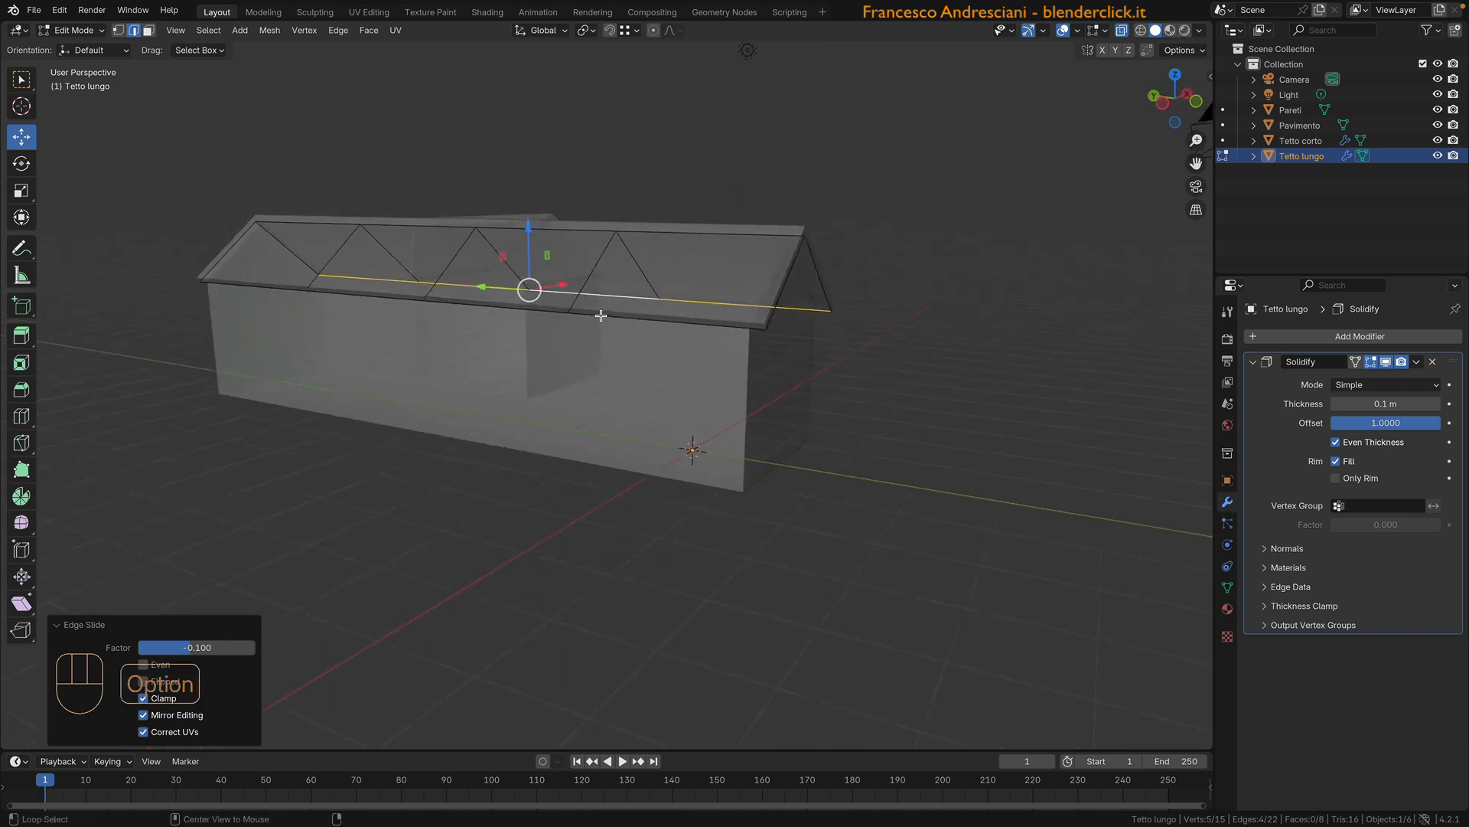
alt+click(600, 322)
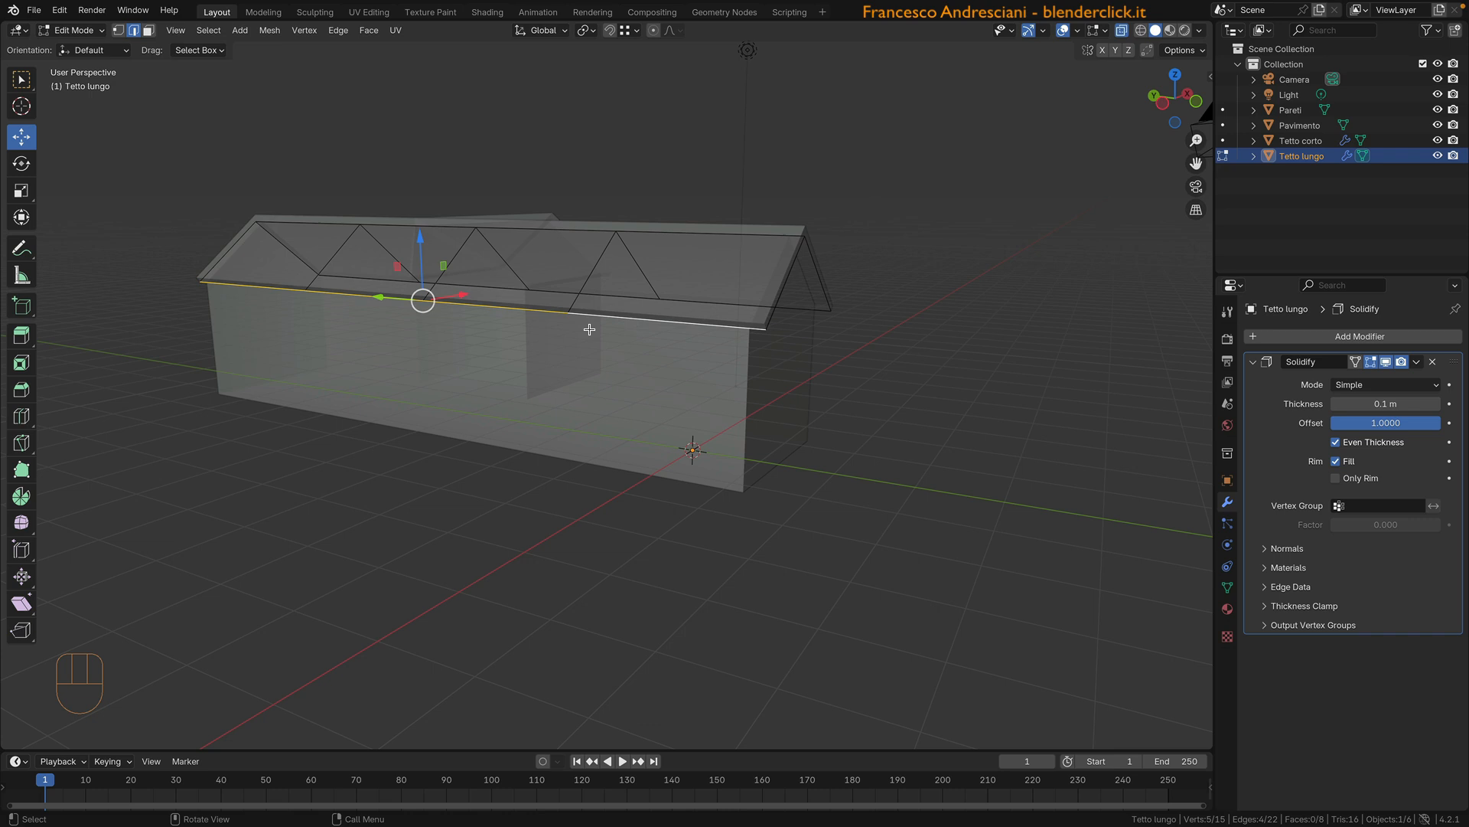
key(g)
key(g)
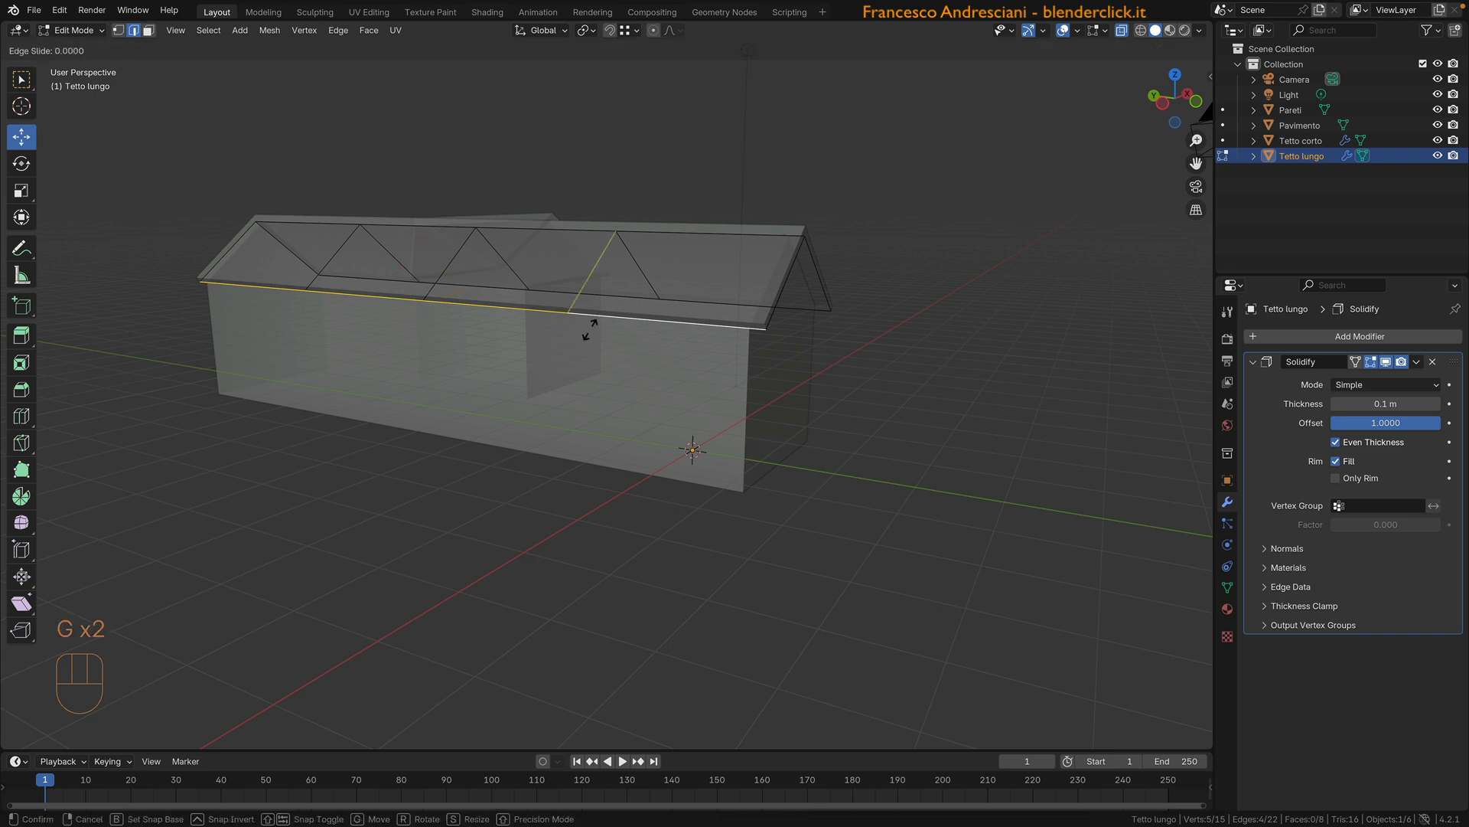
key(c)
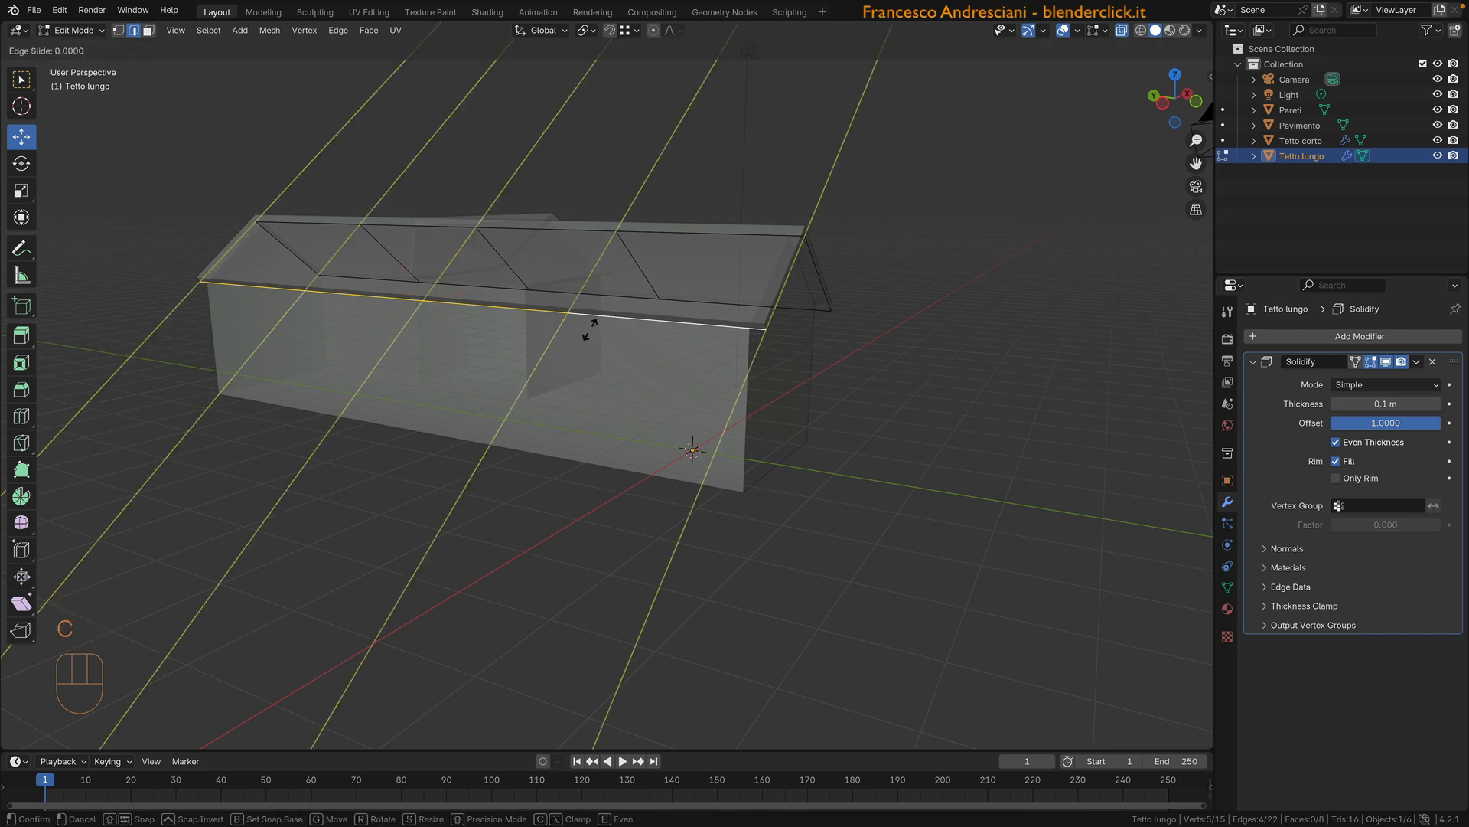
key(KP_0)
key(KP_Decimal)
key(KP_1)
key(KP_Subtract)
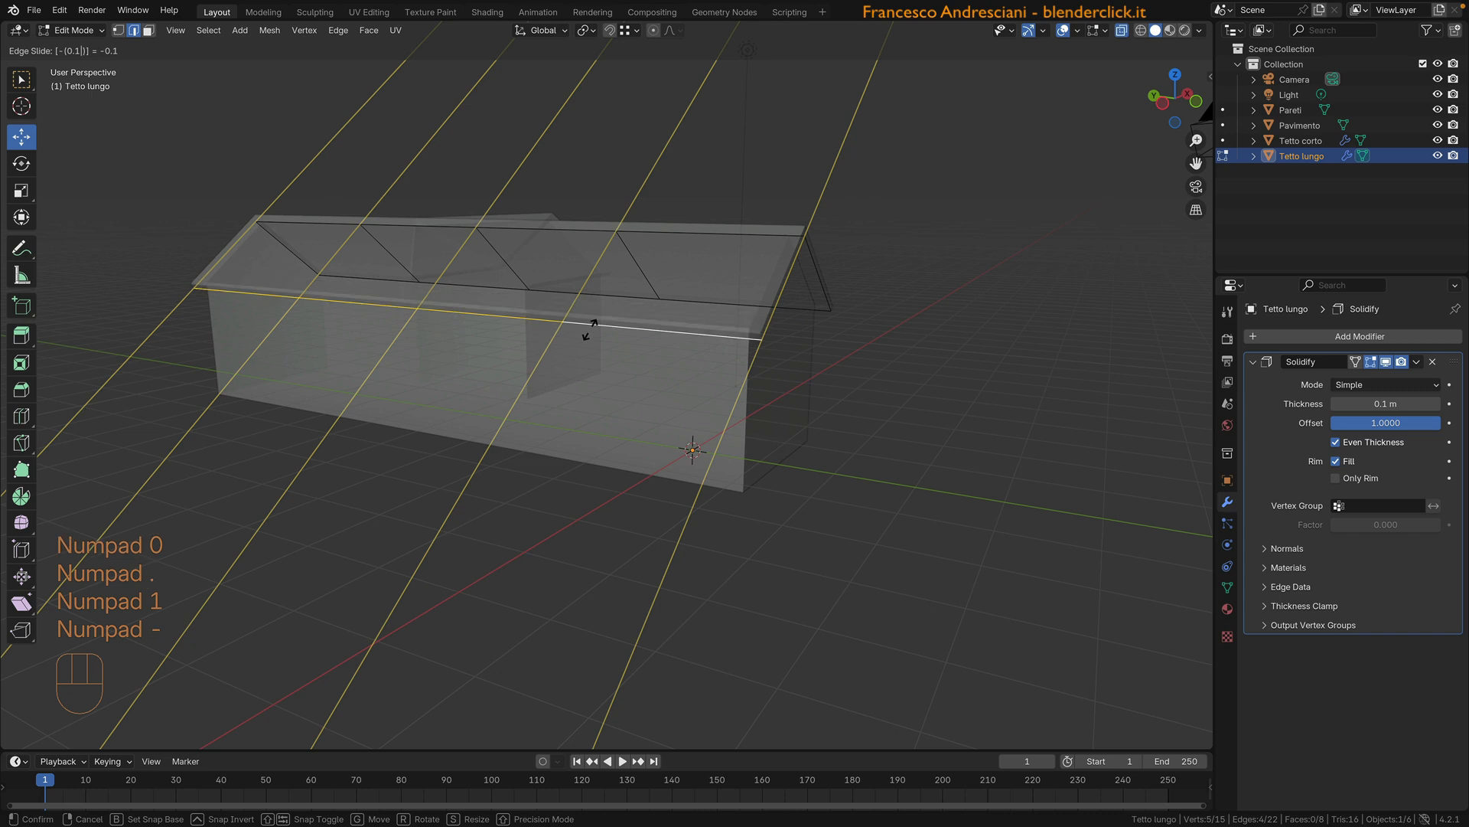
key(KP_Enter)
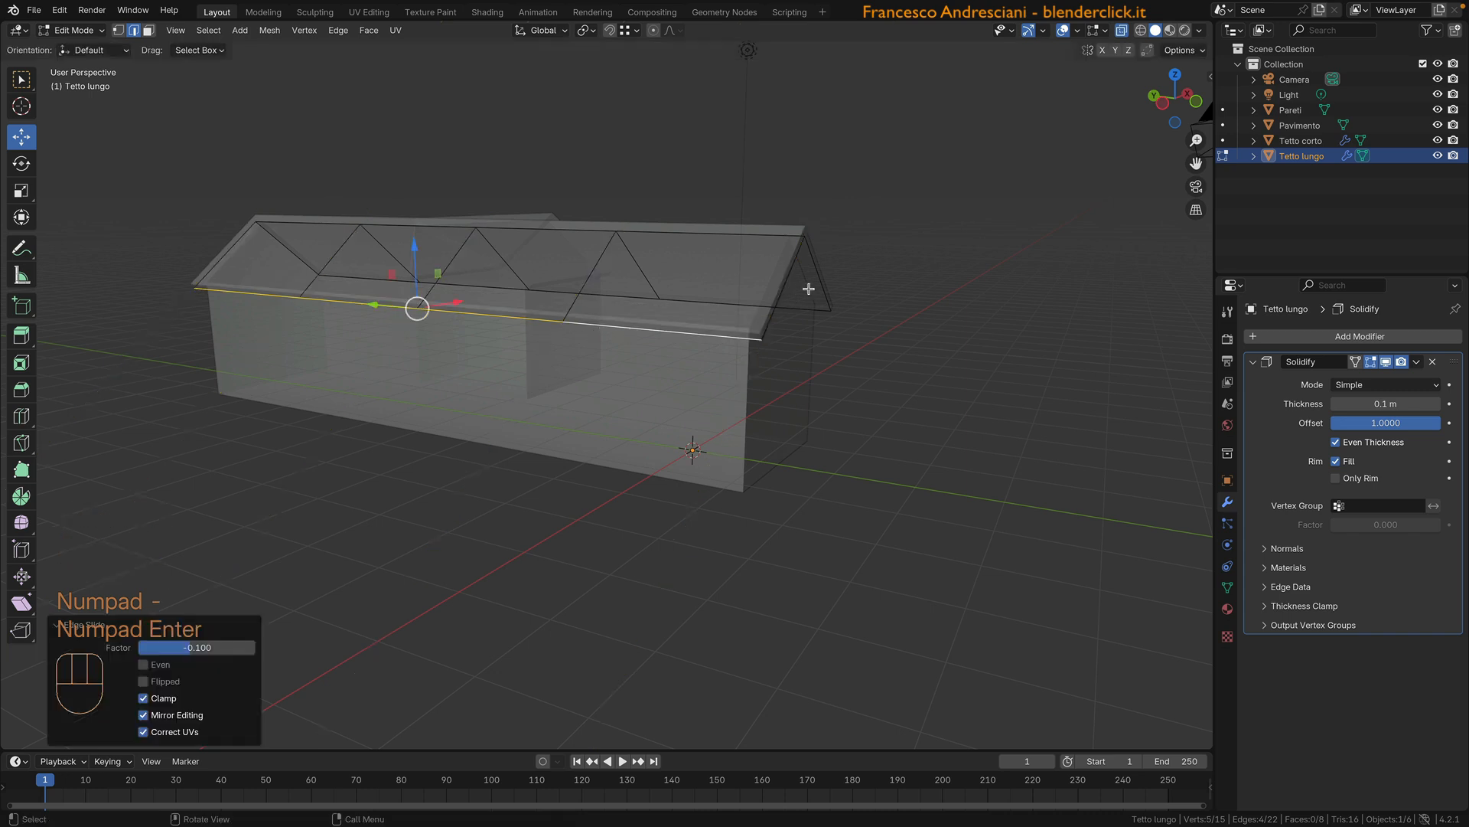
Step: Turn off X-ray, finish editing the long roof and deselect everything
click(1121, 32)
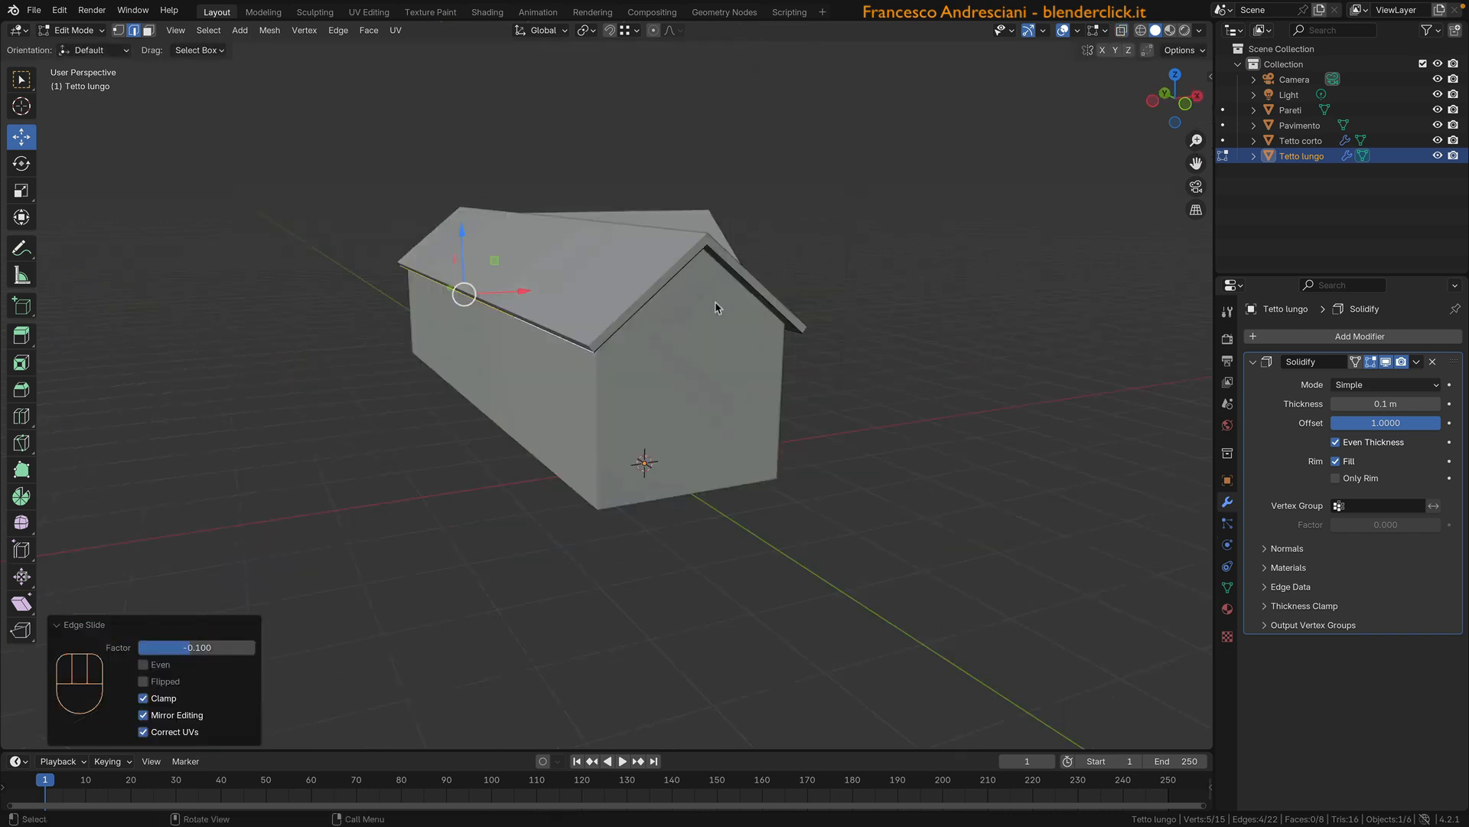
key(Tab)
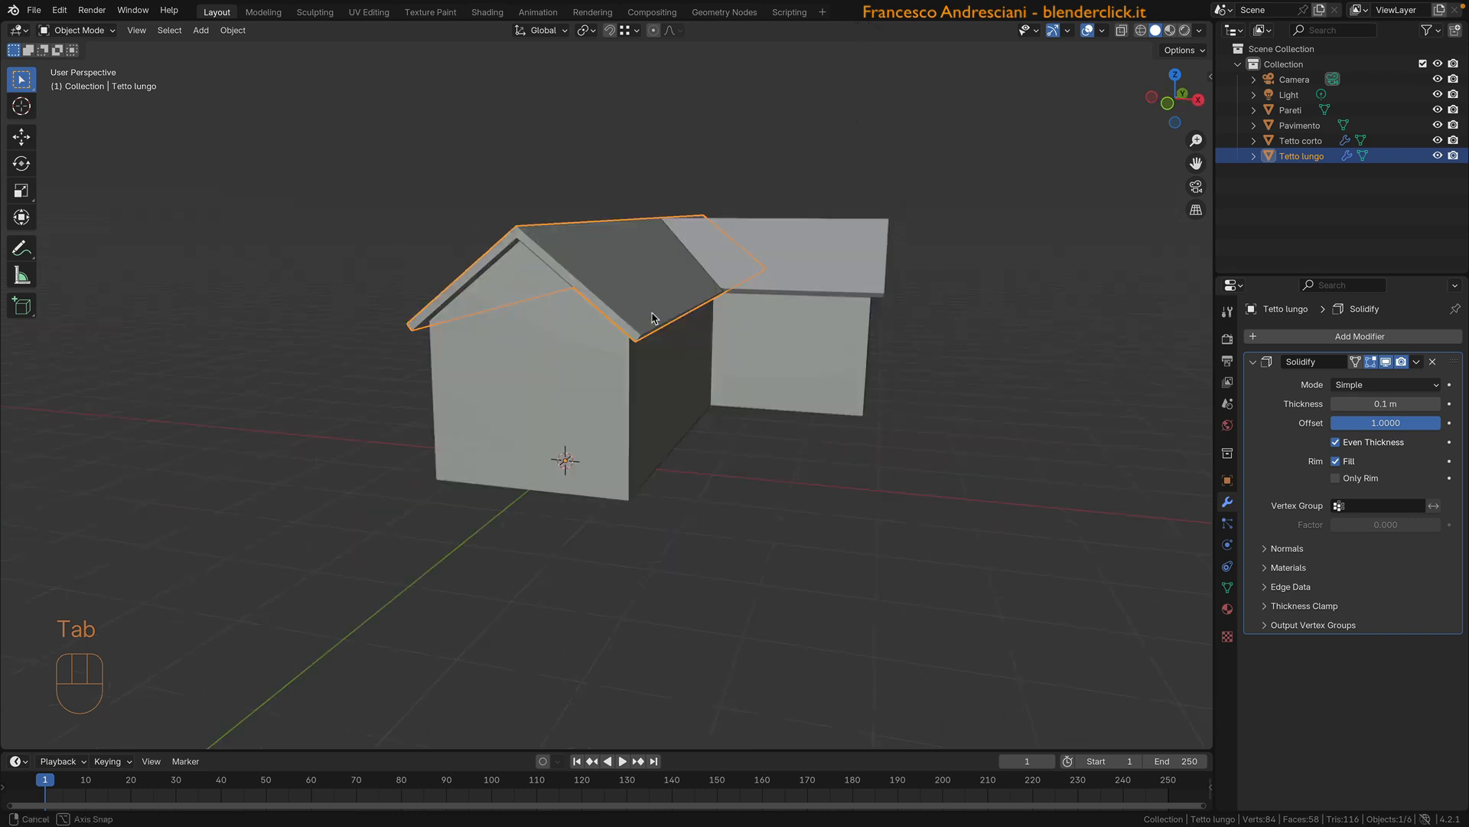
middle_drag(652, 318, 616, 331)
key(alt+a)
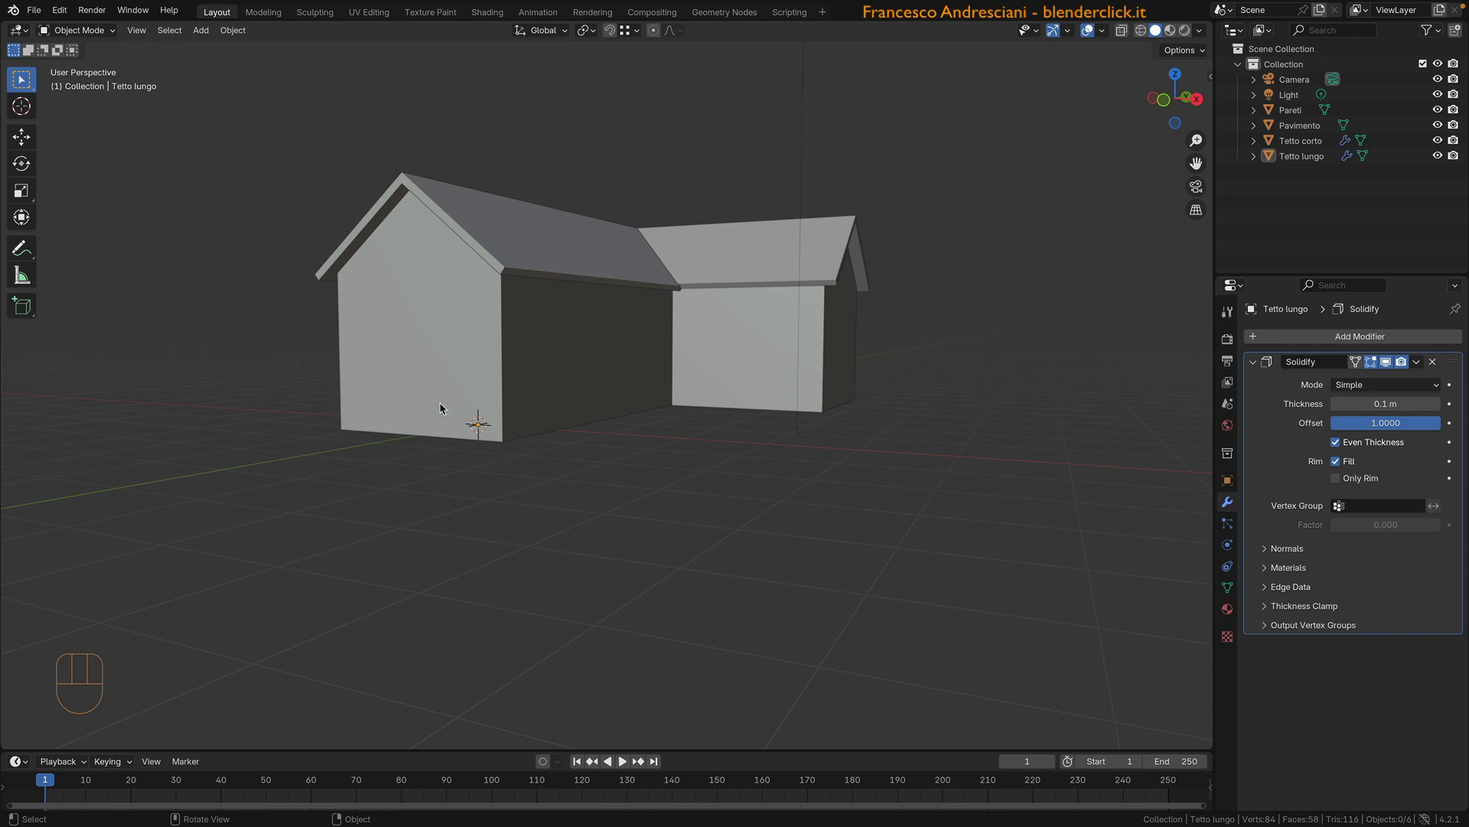
Step: Add a cube with a size of 1 m at the world origin
key(shift+a)
click(505, 420)
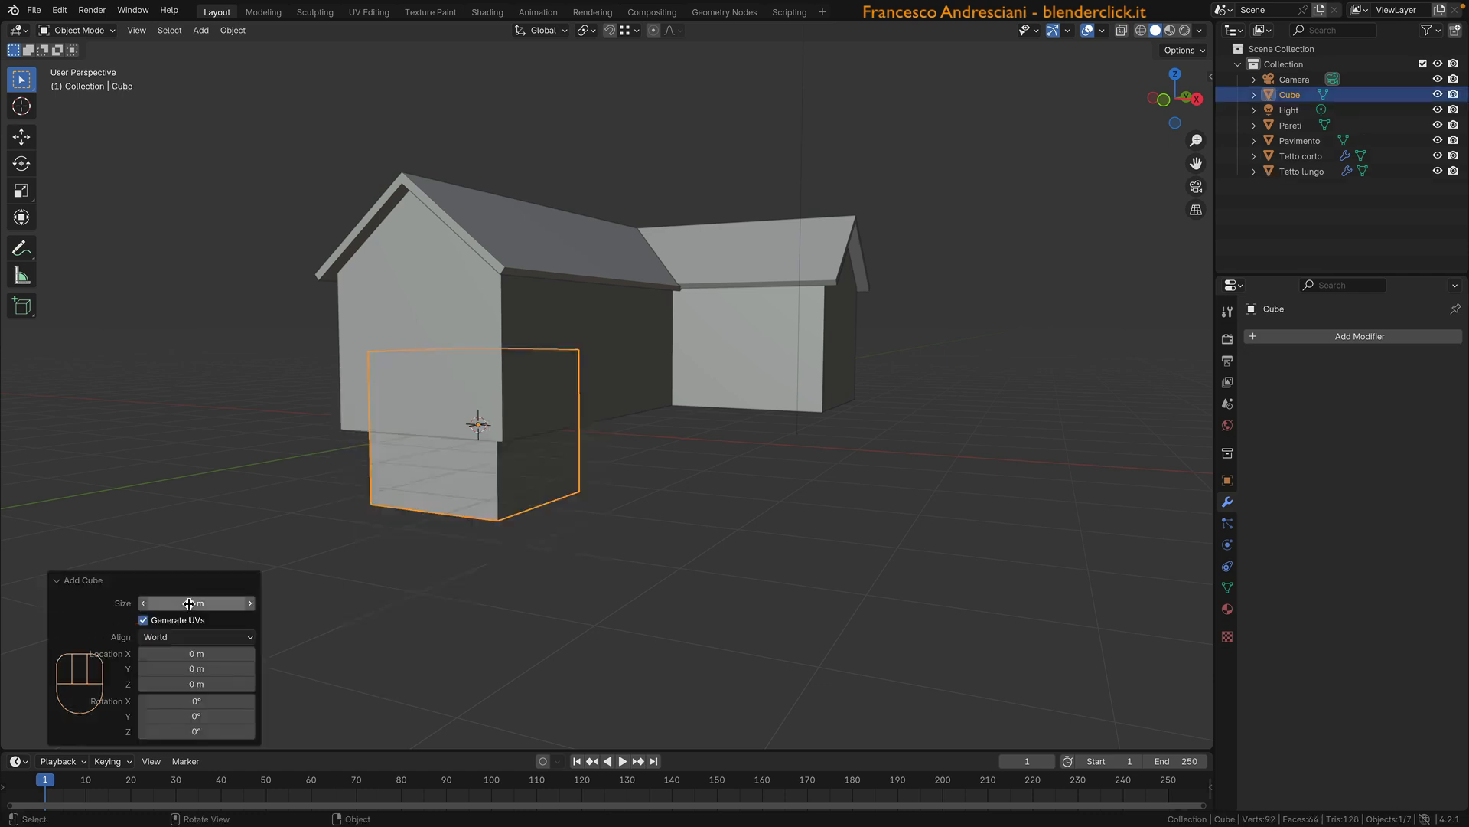
click(188, 603)
text(1)
key(Return)
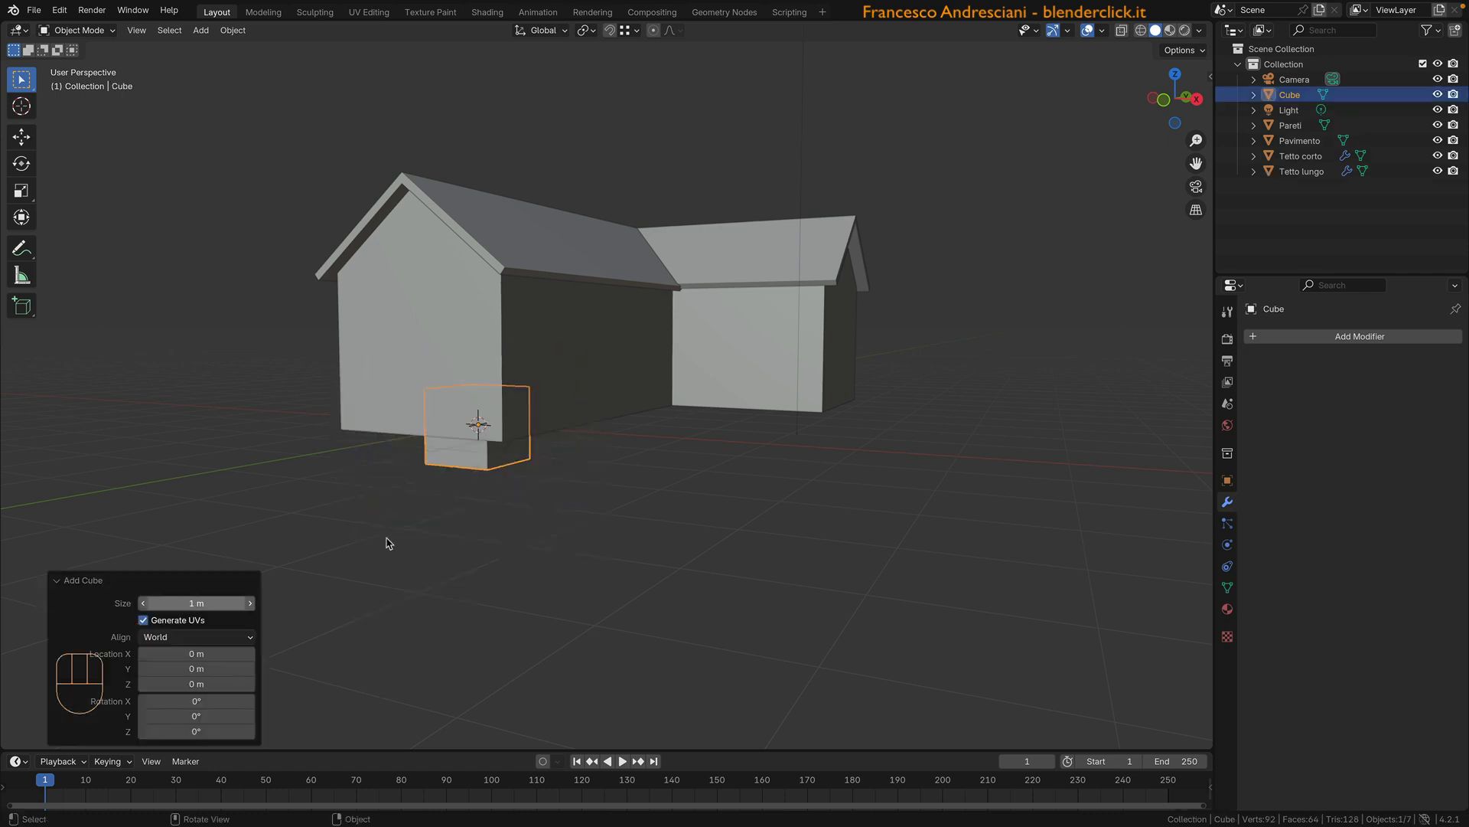
Step: Add Edge Center to the Vertex snap target and snap the cube's lower front edge midpoint to the gable wall's base edge midpoint
click(630, 31)
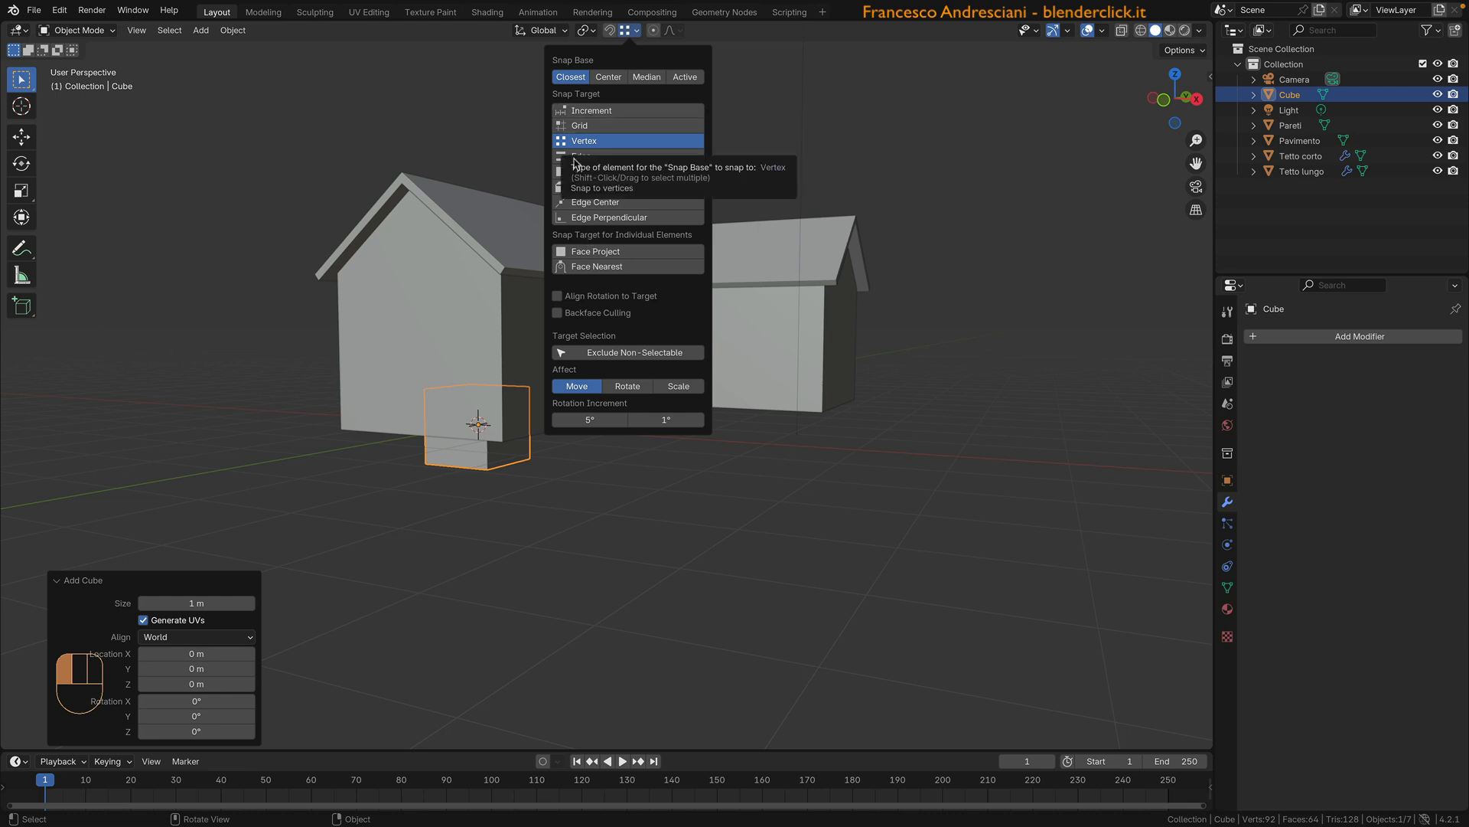
shift+click(583, 204)
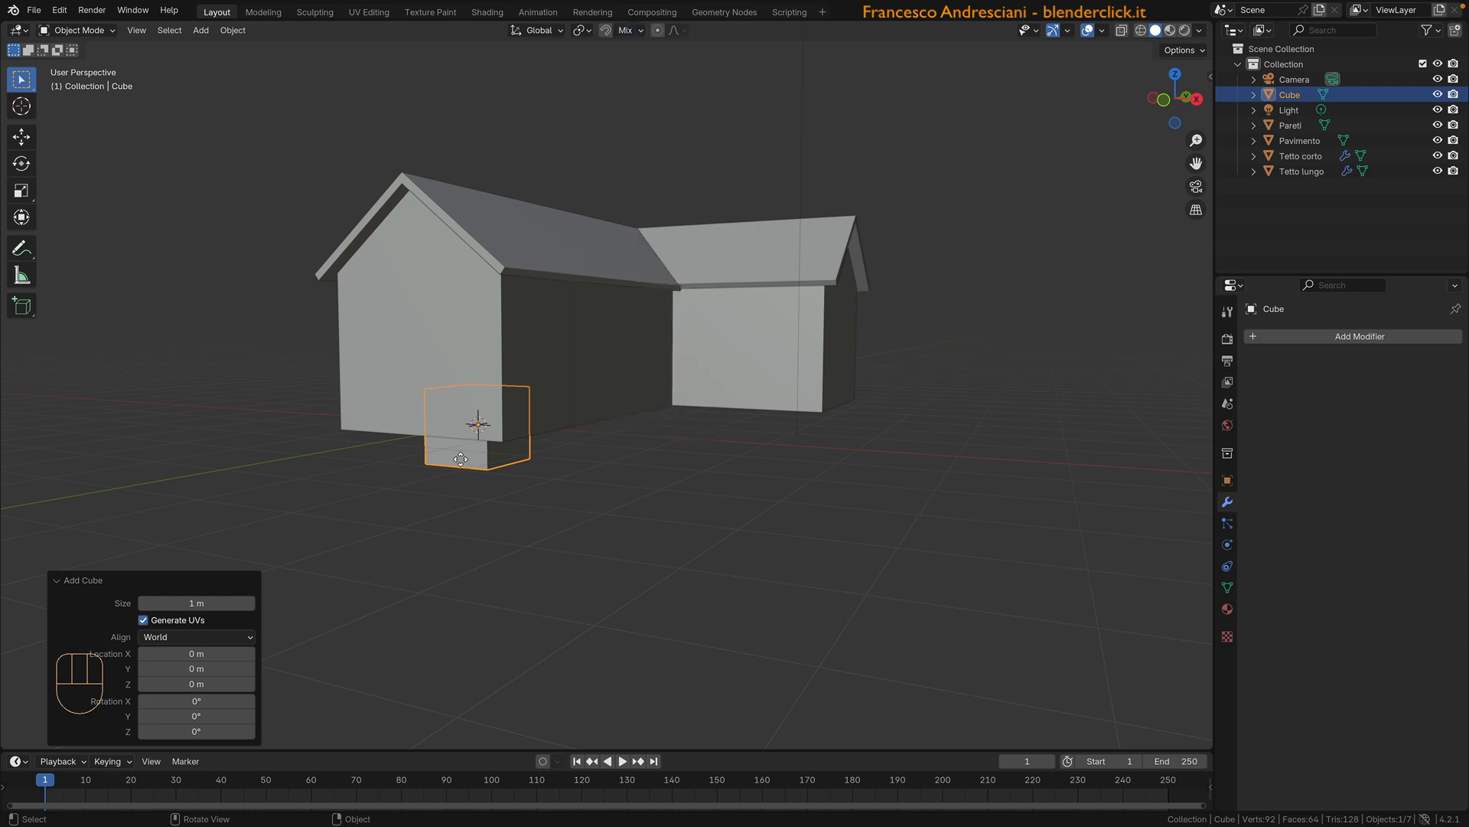
key(g)
key(b)
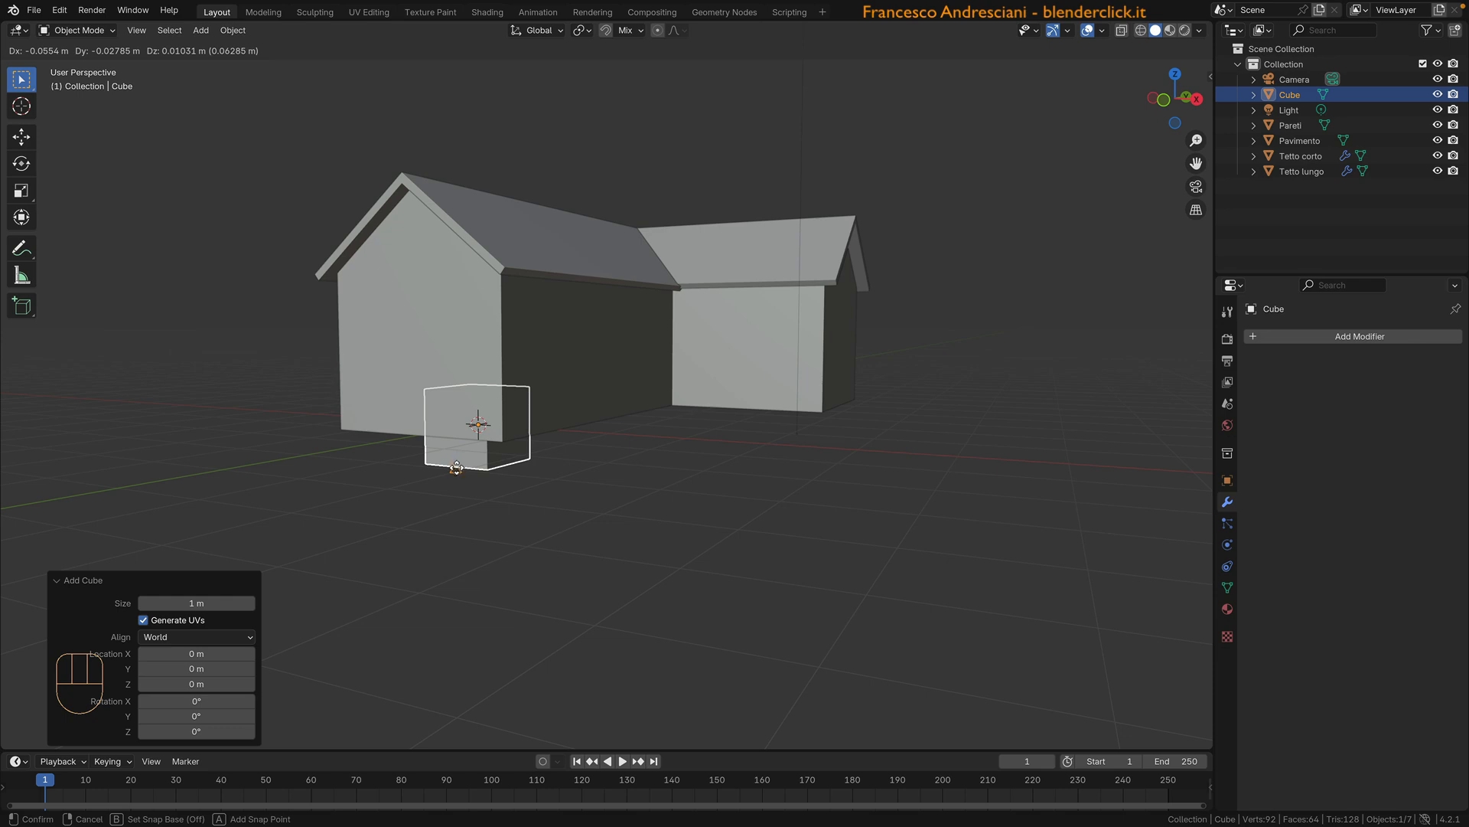
click(456, 467)
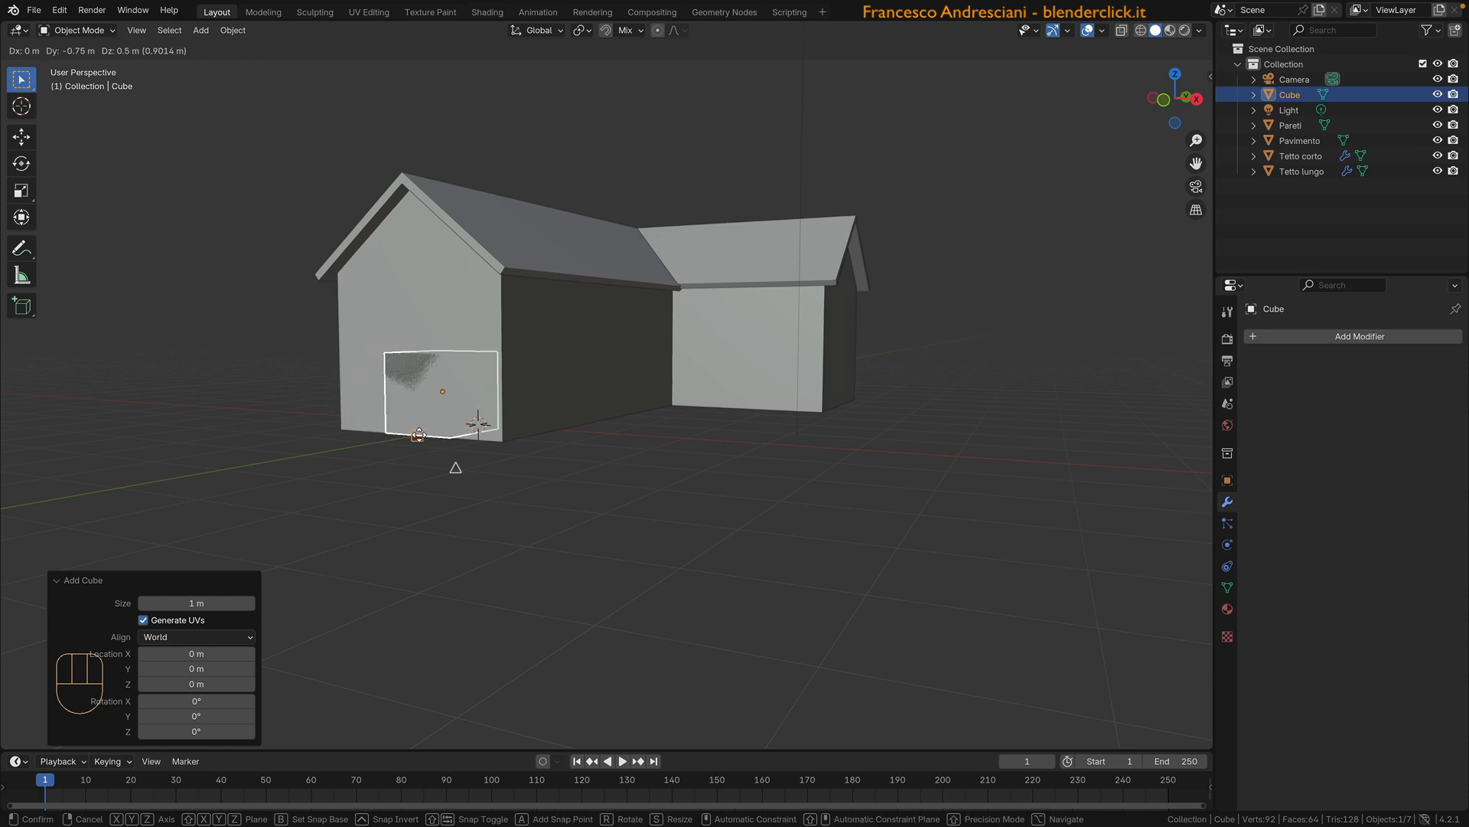
click(419, 435)
Step: Move the cube -0.5 m along global Y, partly out of the gable wall
middle_drag(380, 452, 434, 521)
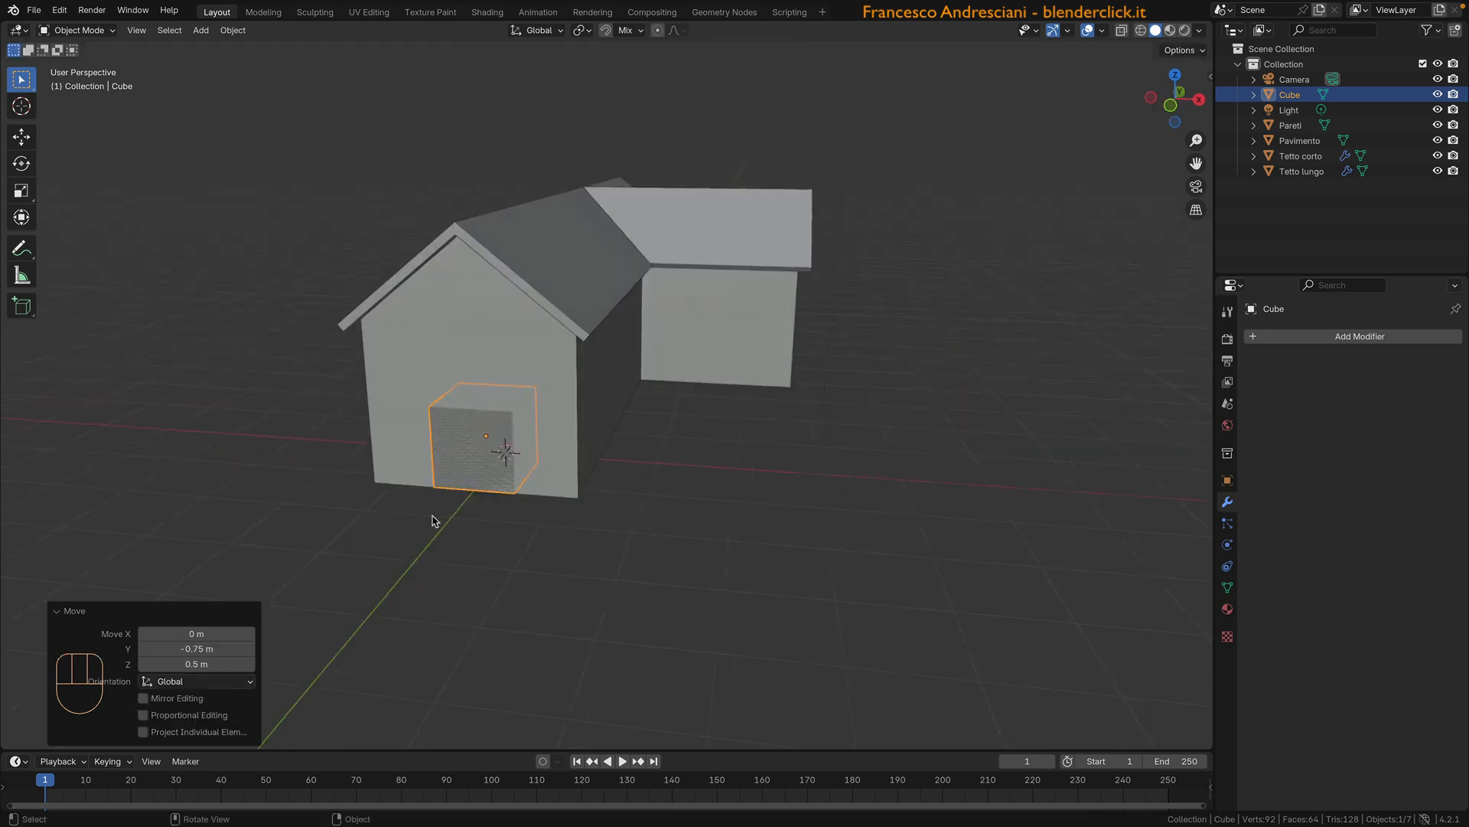
key(g)
key(y)
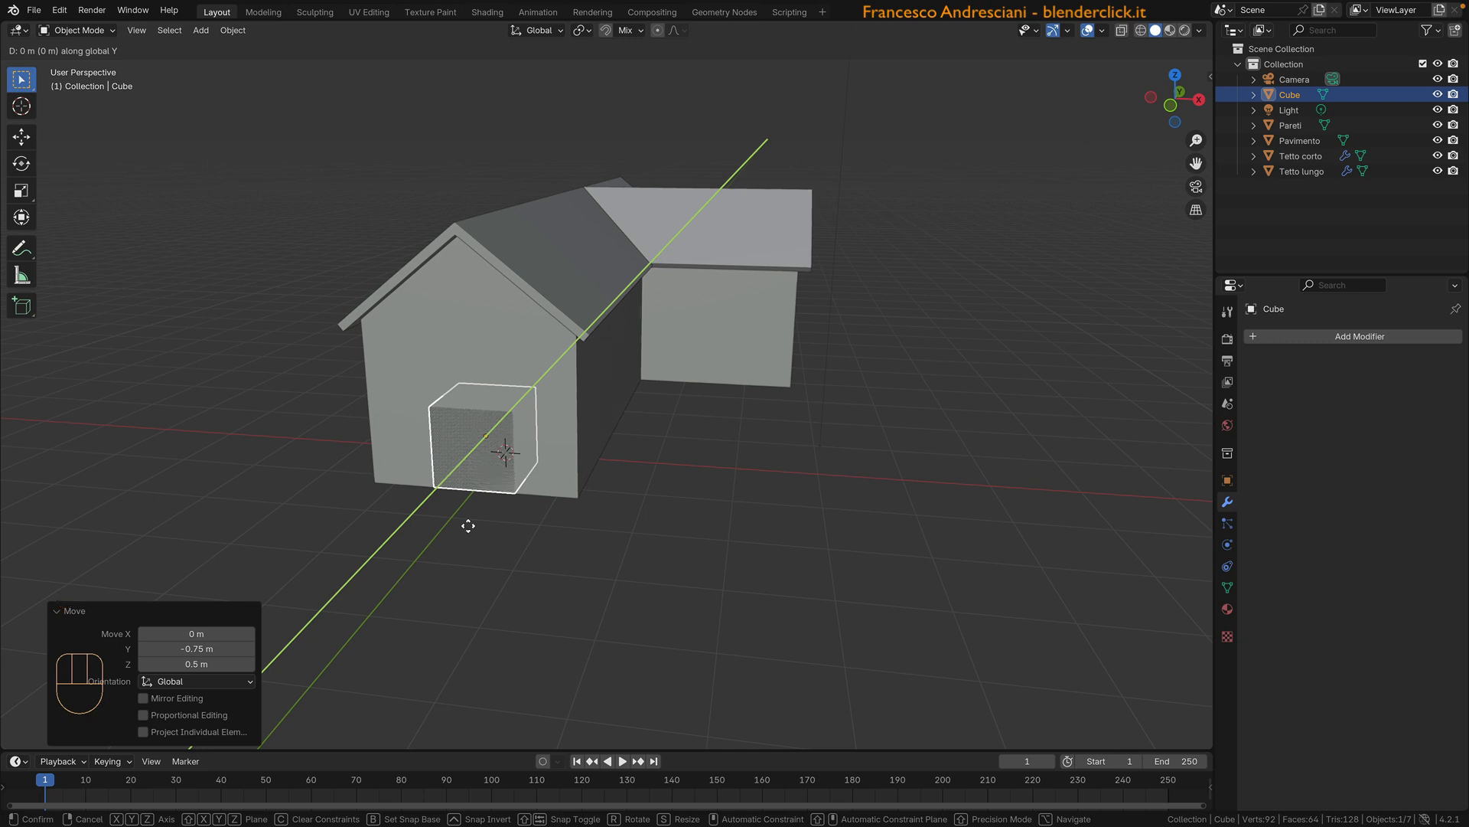
key(KP_0)
key(KP_Decimal)
key(KP_5)
key(KP_Subtract)
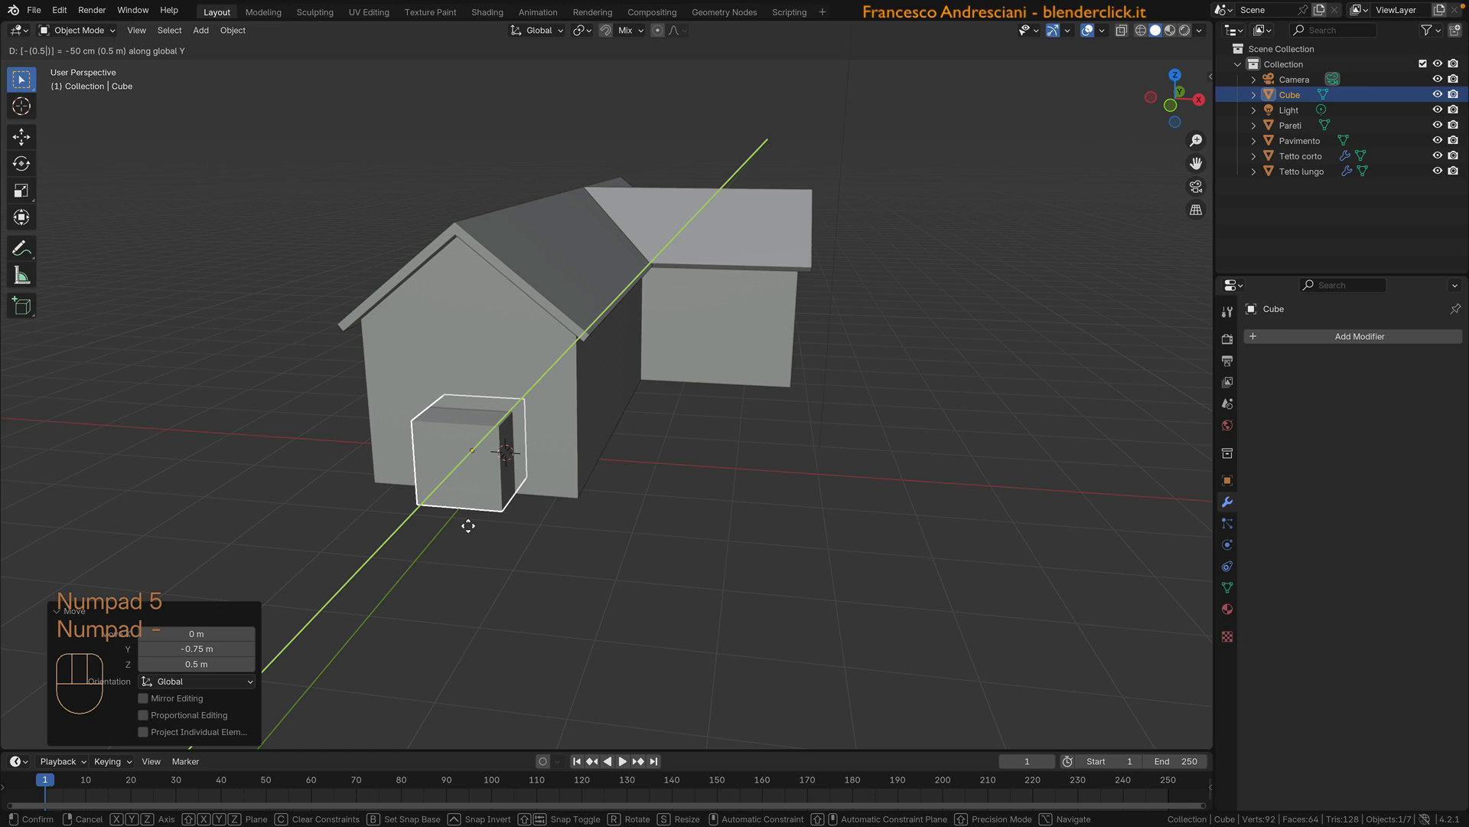
key(KP_Enter)
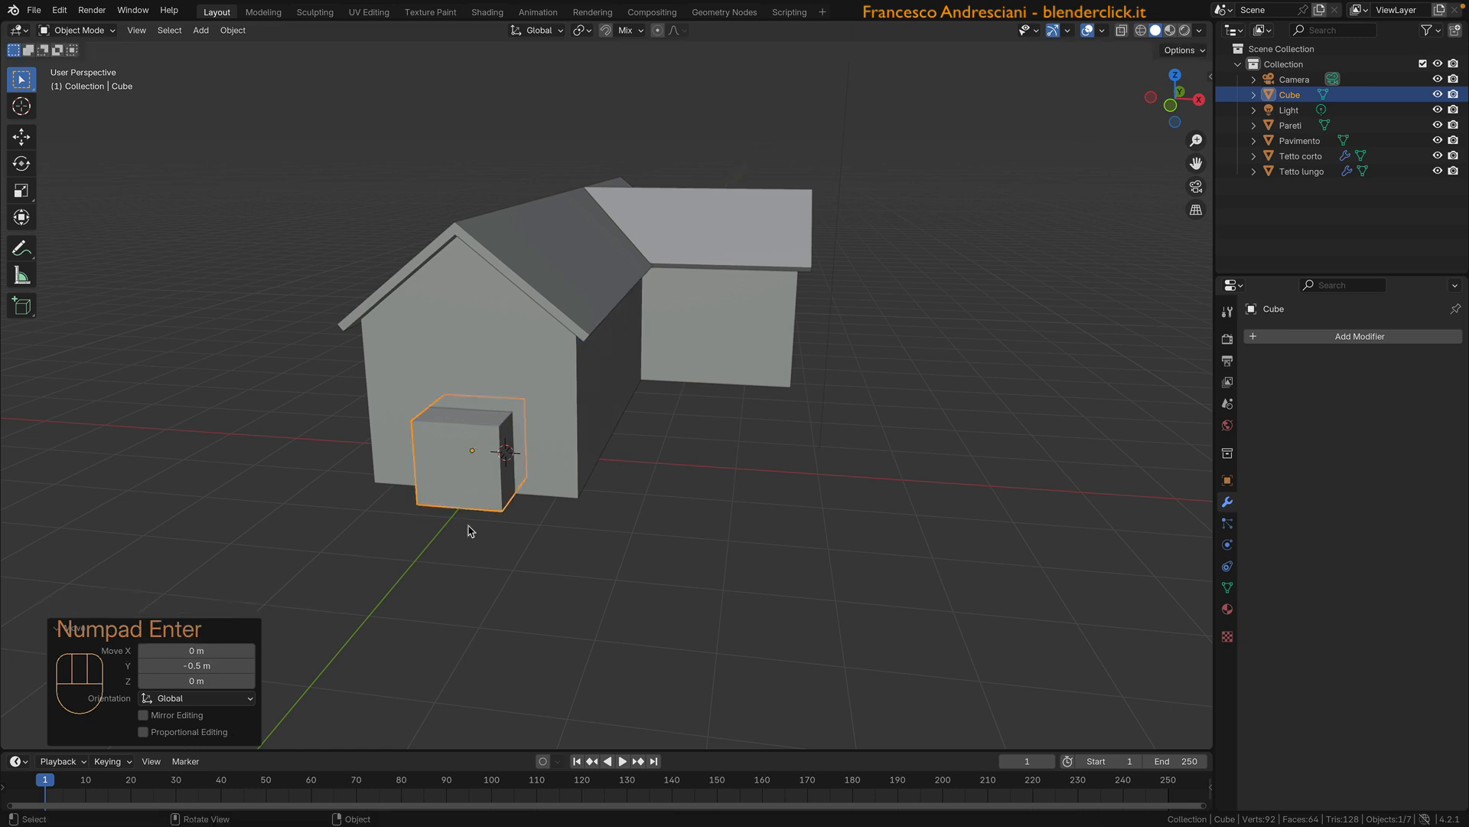
Step: Show the transform values and raise the cube's top face 1 m along Z to make it door-height
middle_drag(511, 505, 389, 497)
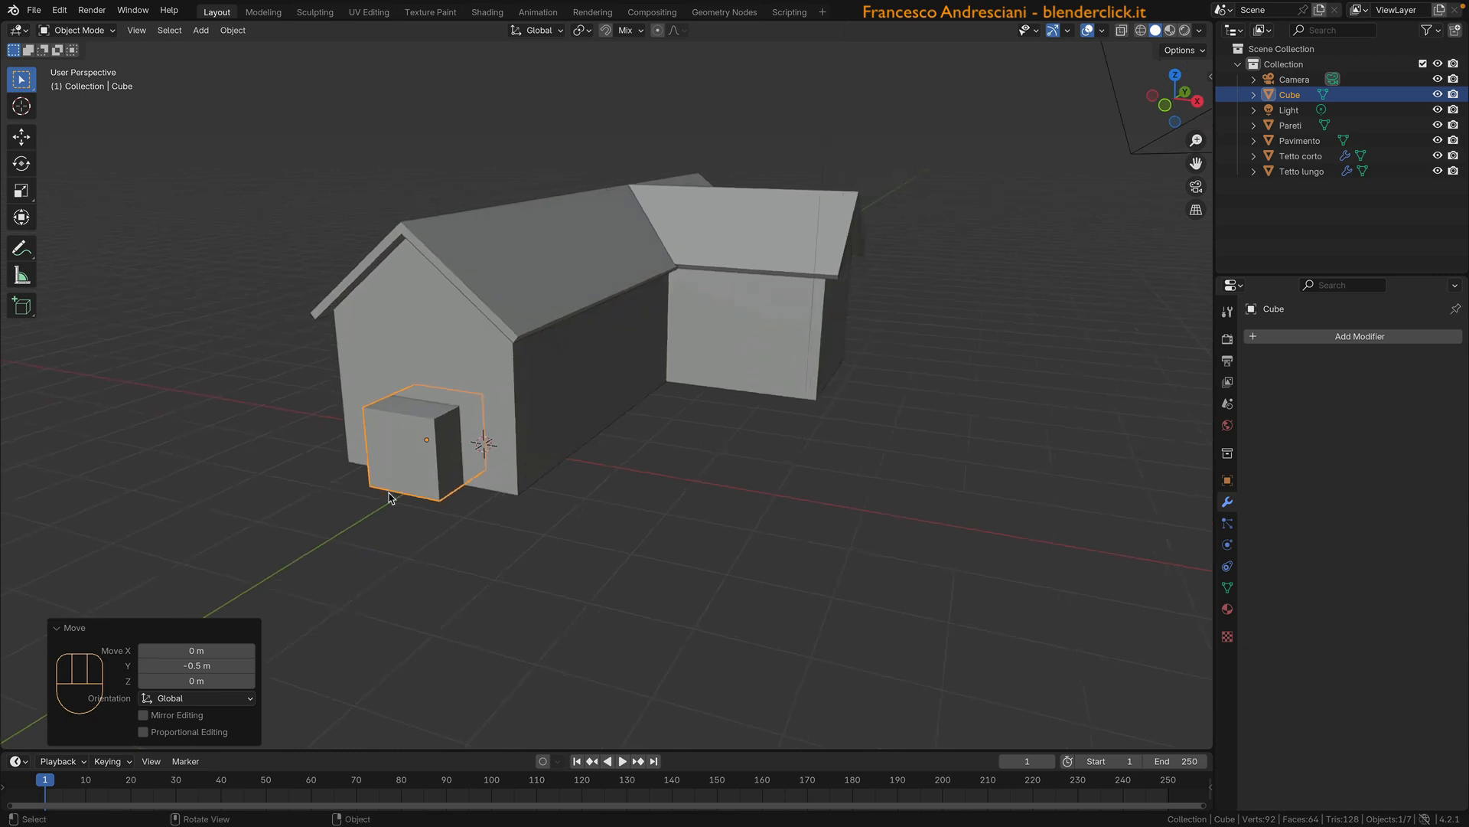
key(n)
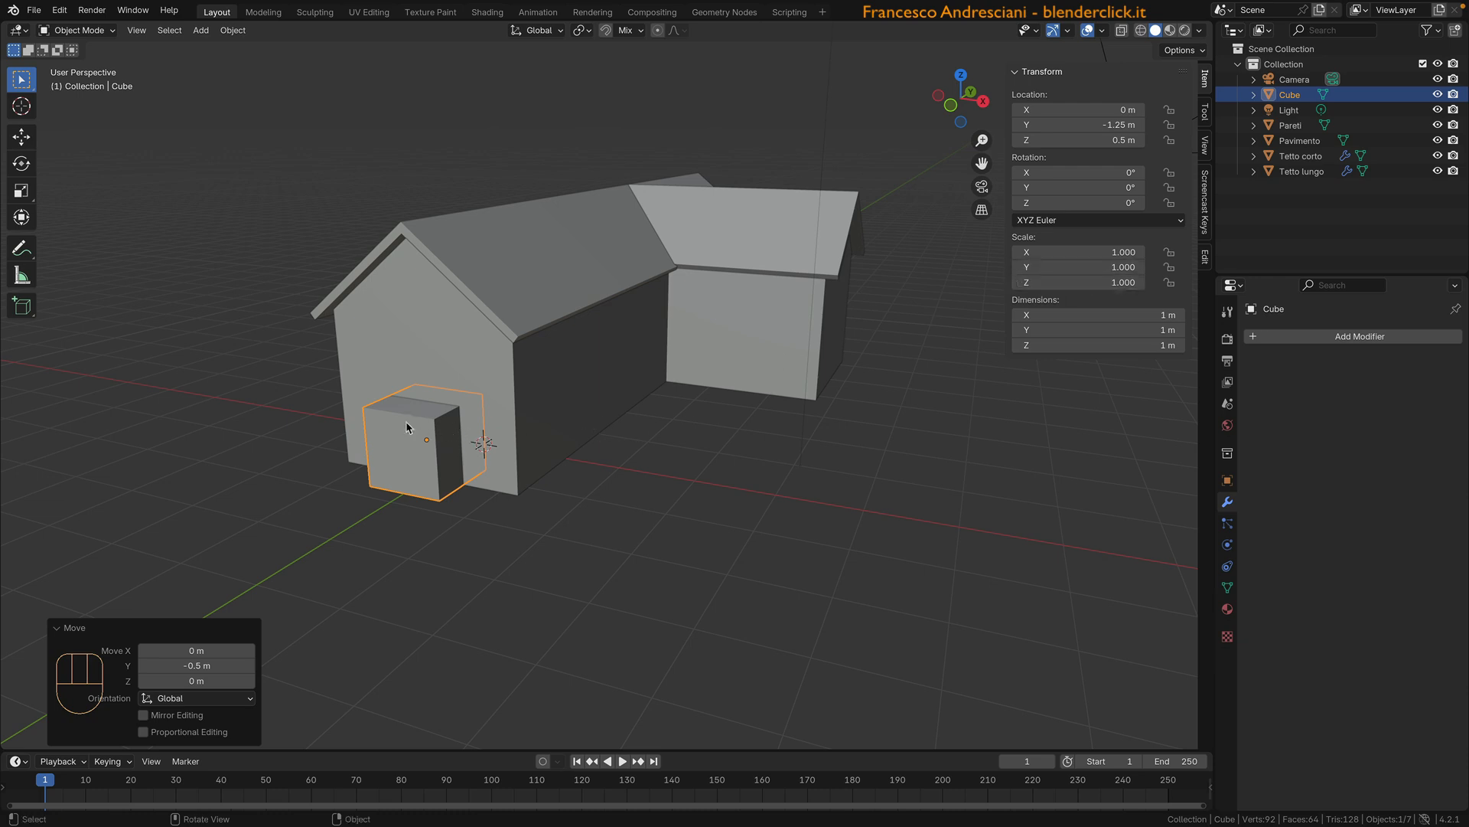
key(Tab)
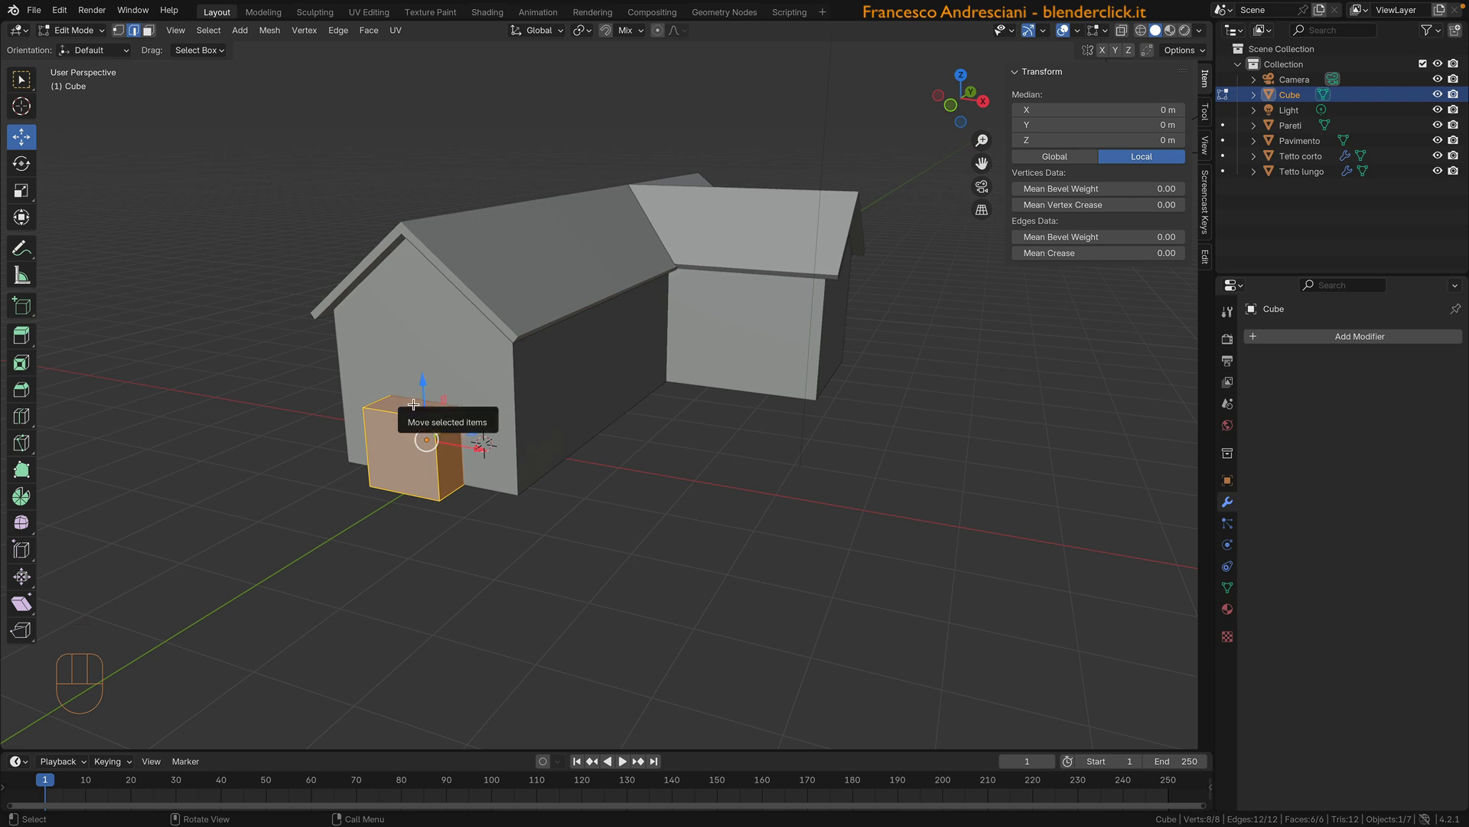
key(3)
click(428, 406)
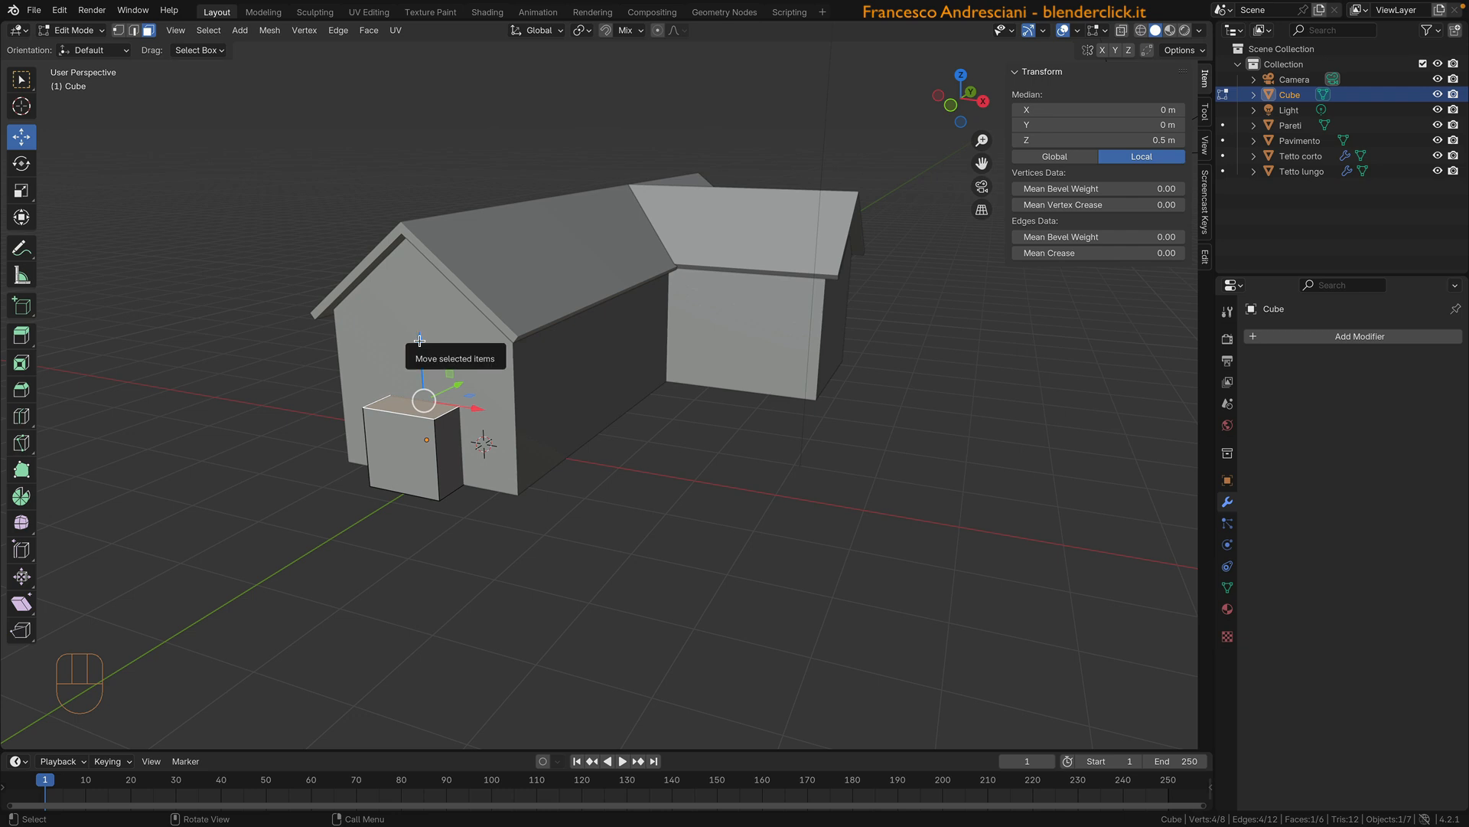
drag(419, 342, 418, 315)
key(KP_1)
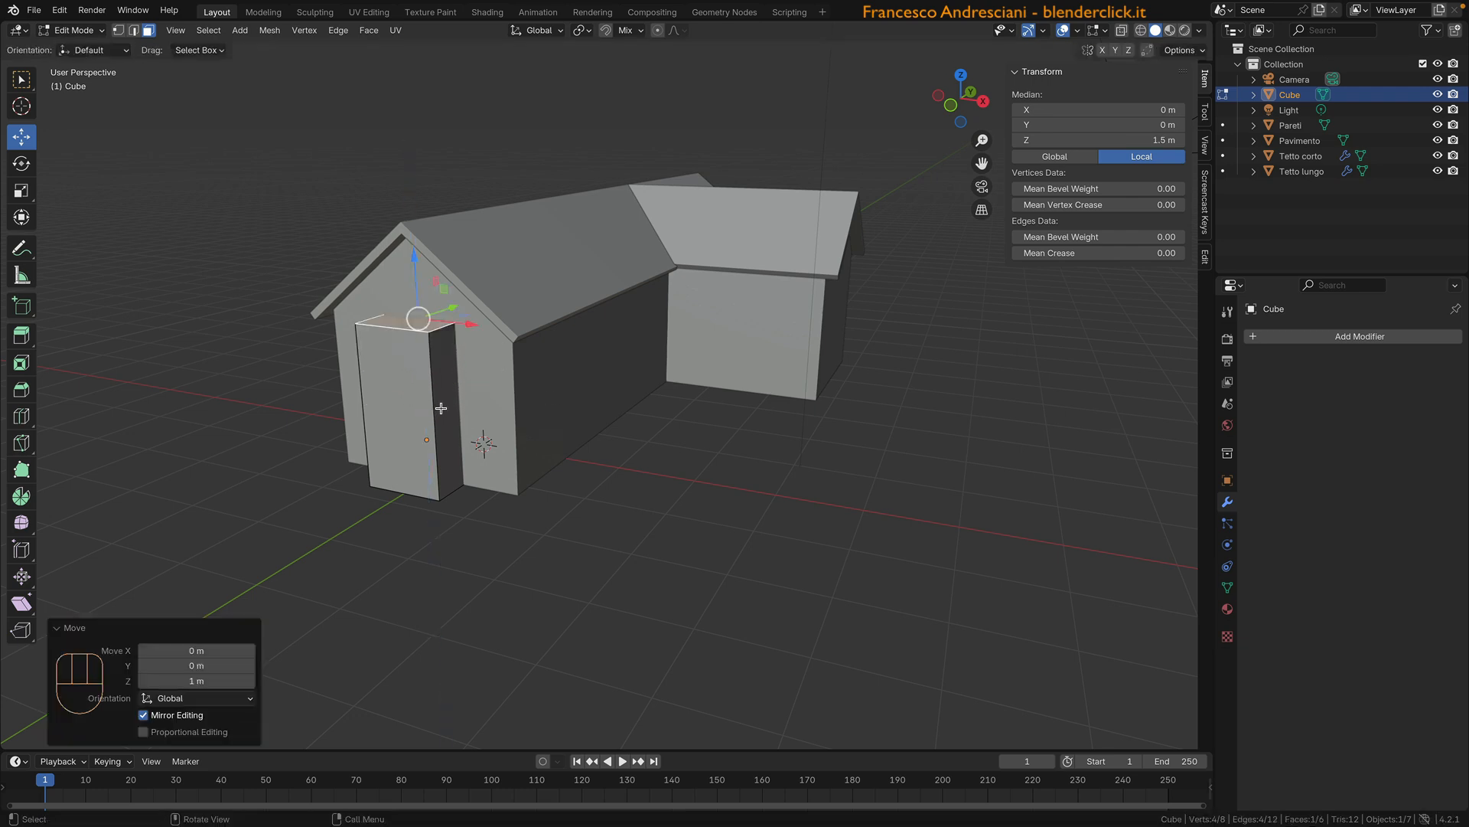
key(Tab)
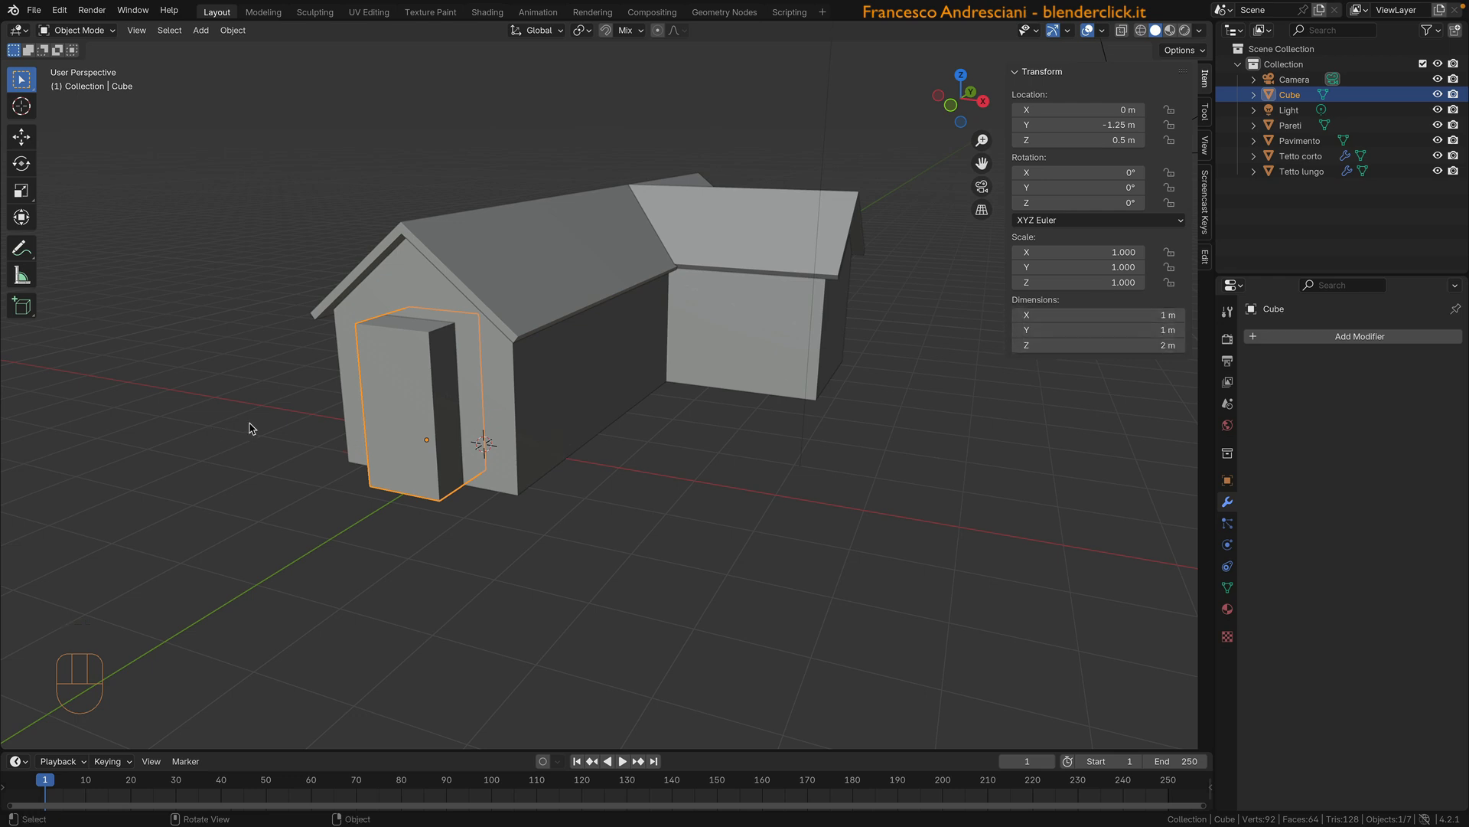
middle_drag(298, 420, 268, 416)
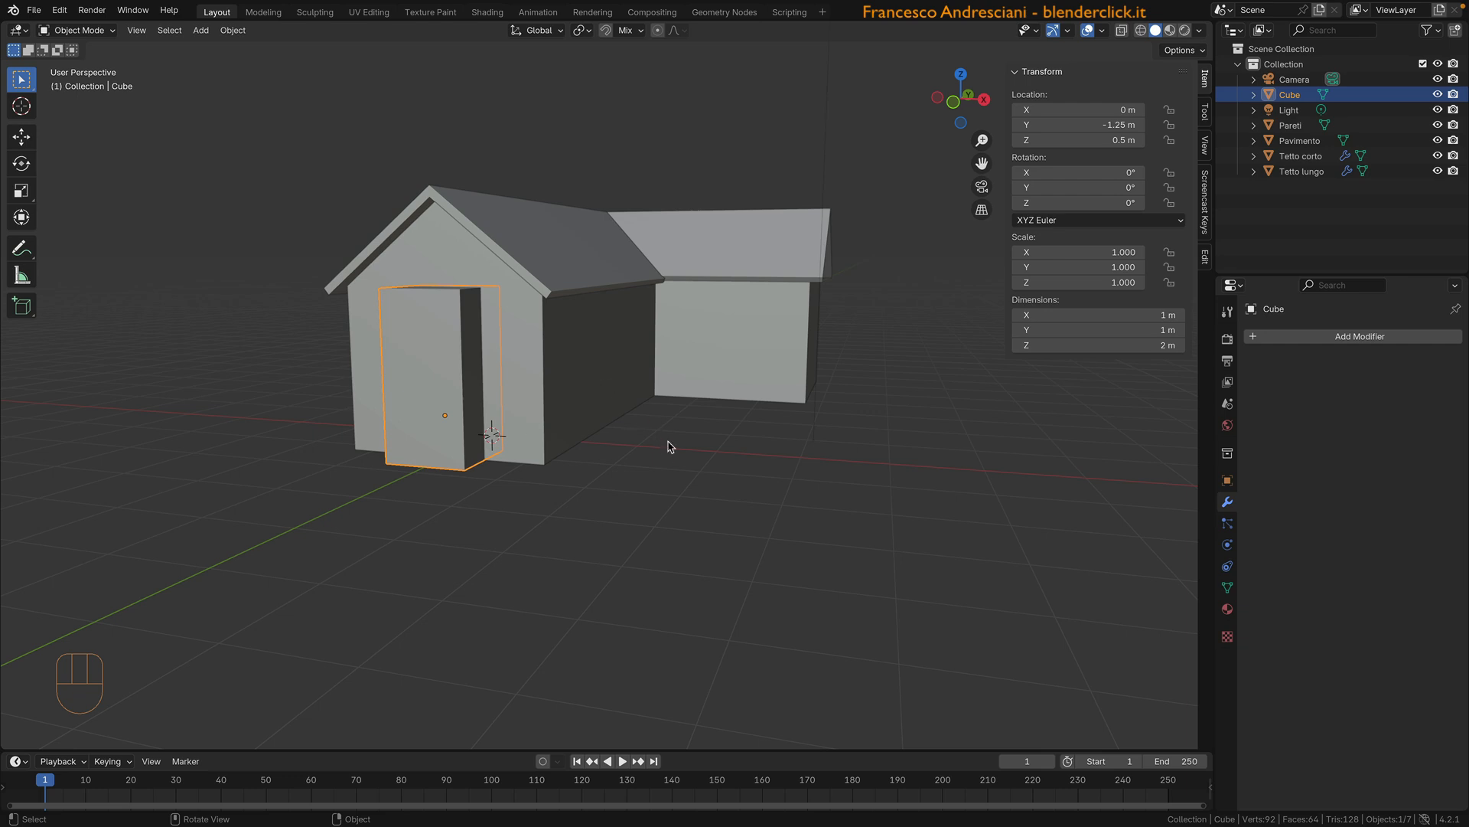
Step: Search the available extensions in the preferences for "bool" and return to the model
key(super+comma)
drag(518, 276, 525, 223)
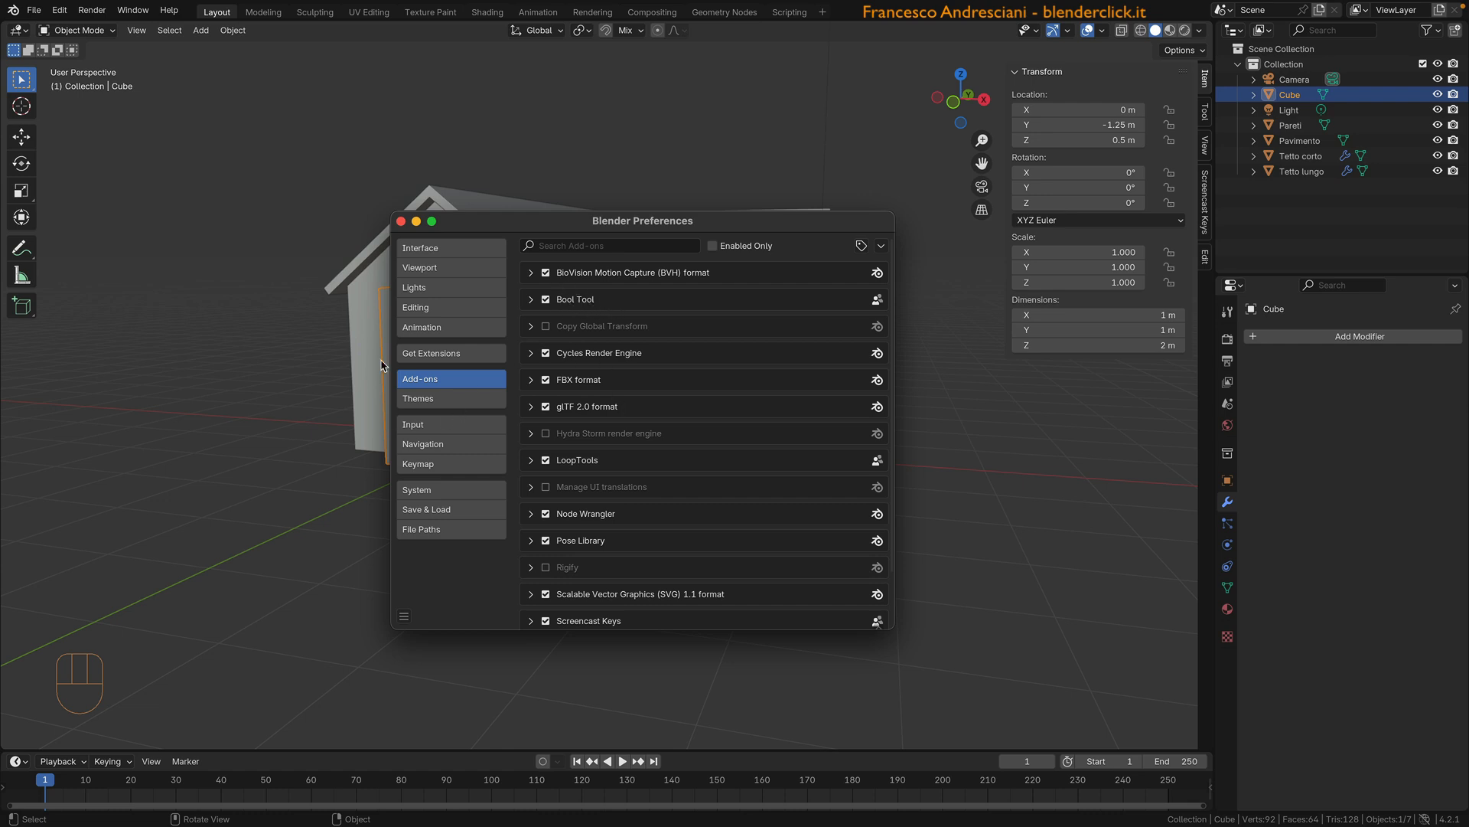
click(440, 354)
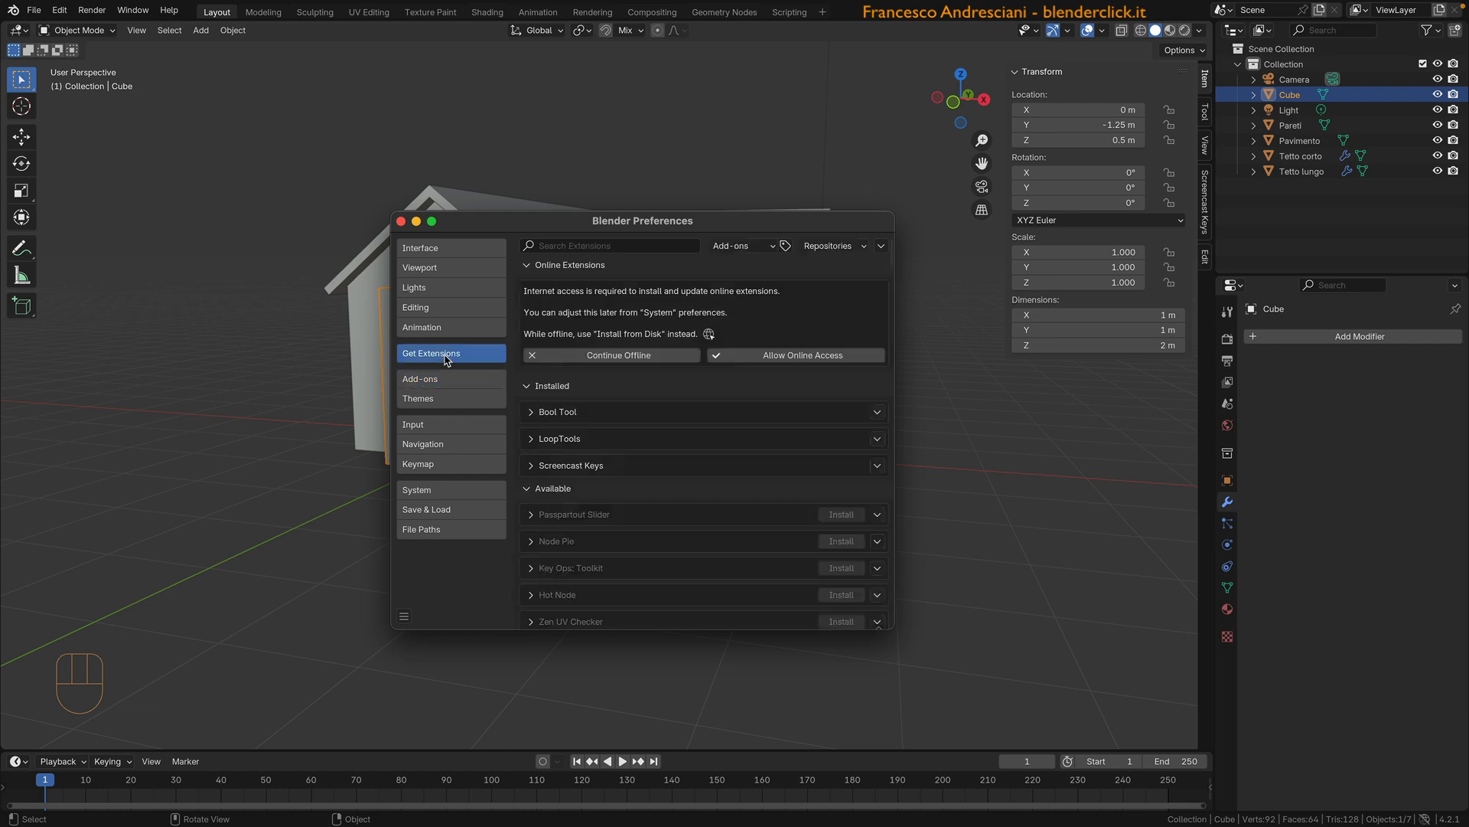
click(578, 244)
text(bool)
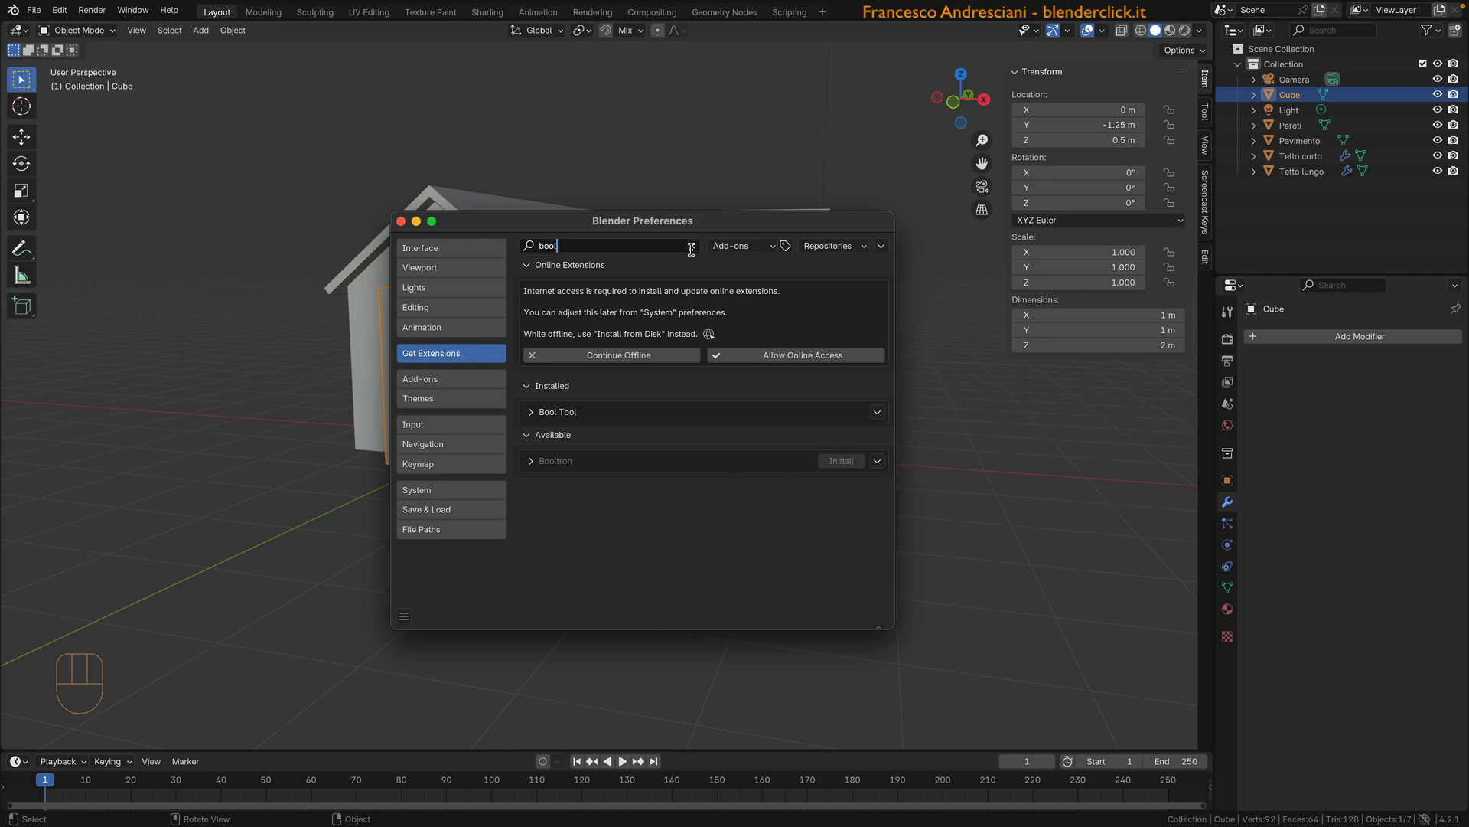
click(372, 406)
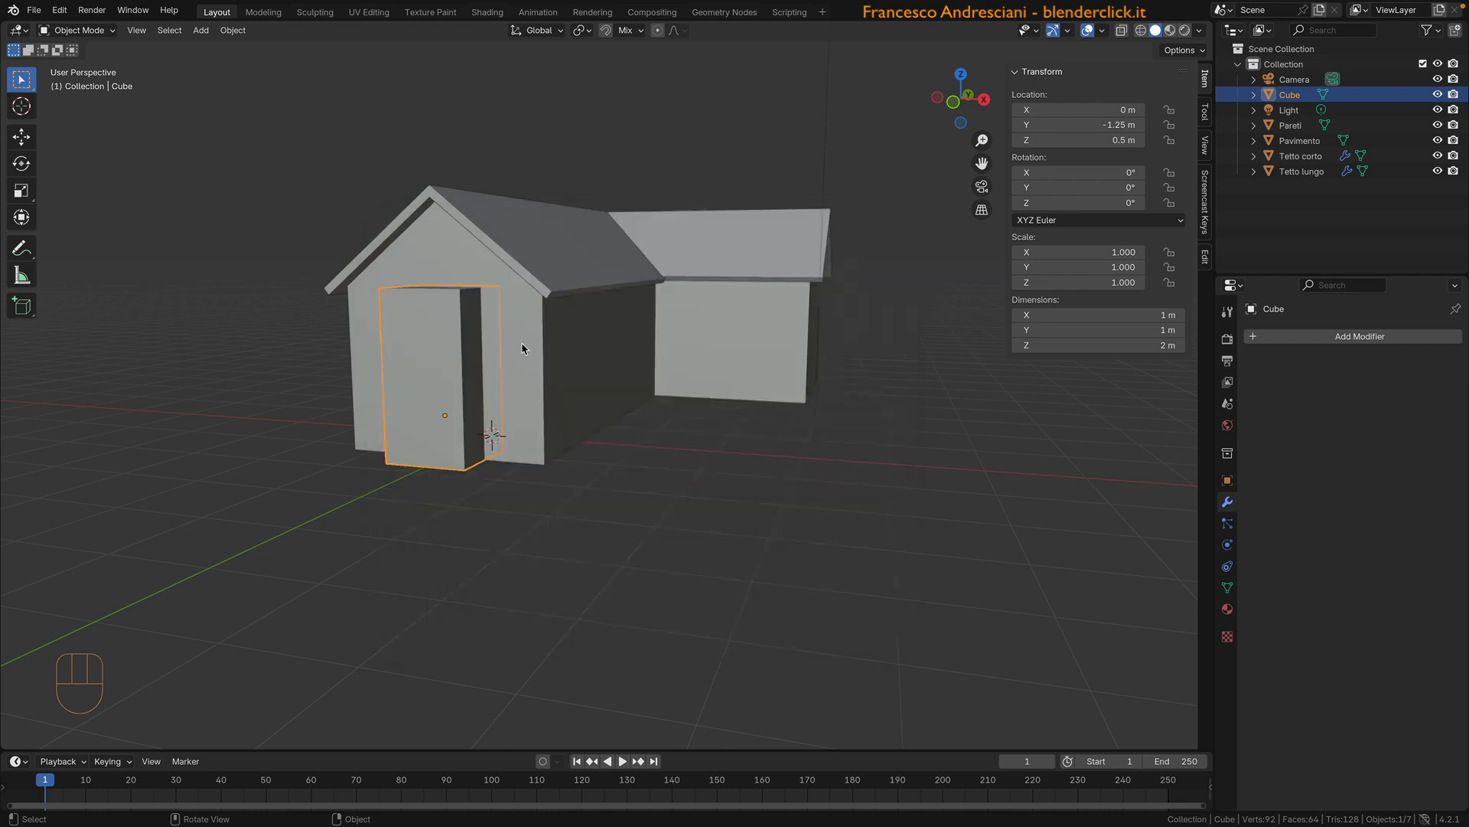
Step: Cut the door opening by subtracting the cube from the Pareti walls with a Bool Tool difference
key(shift)
shift+click(522, 344)
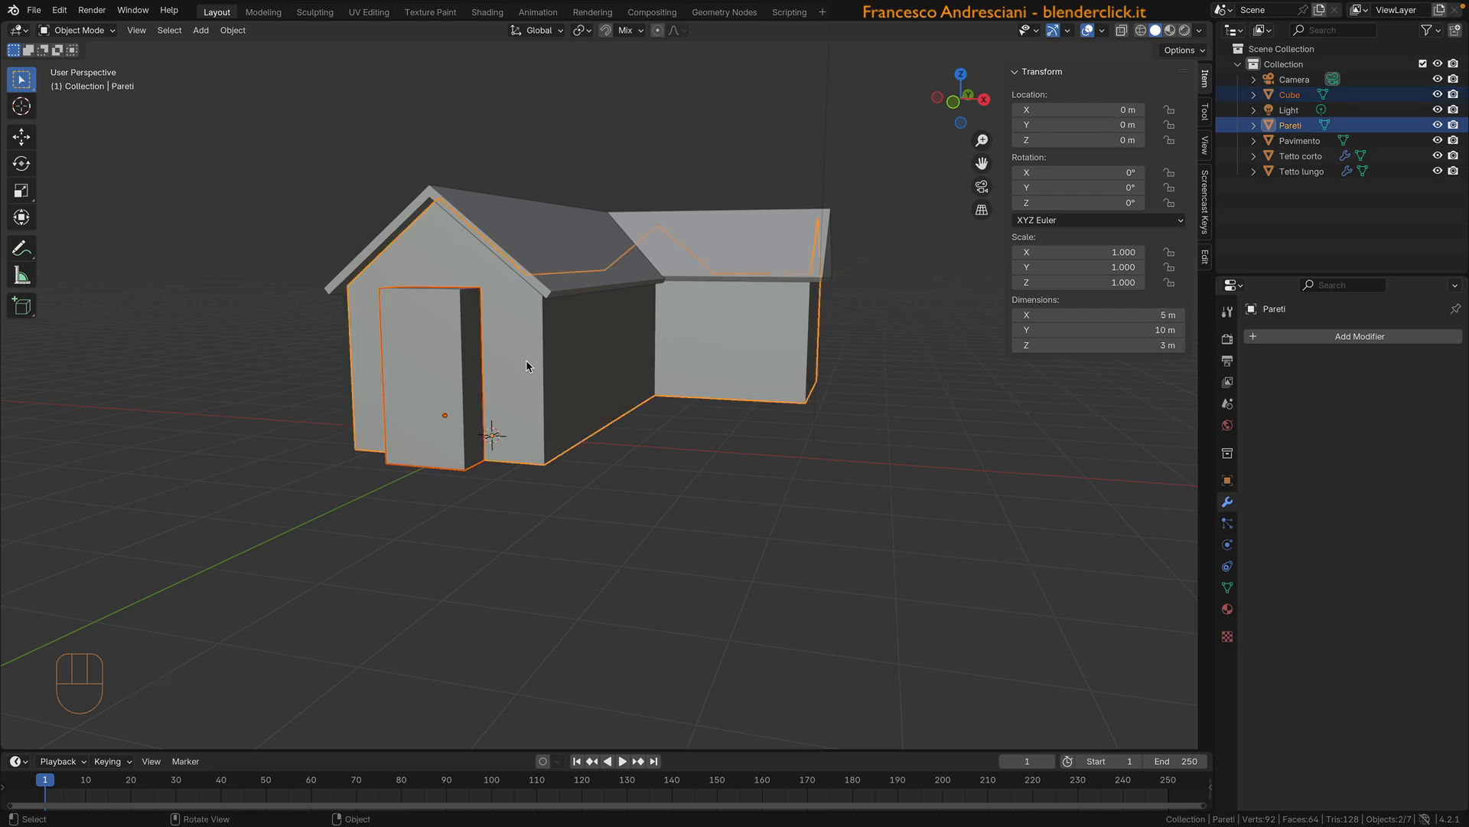
key(ctrl+KP_Subtract)
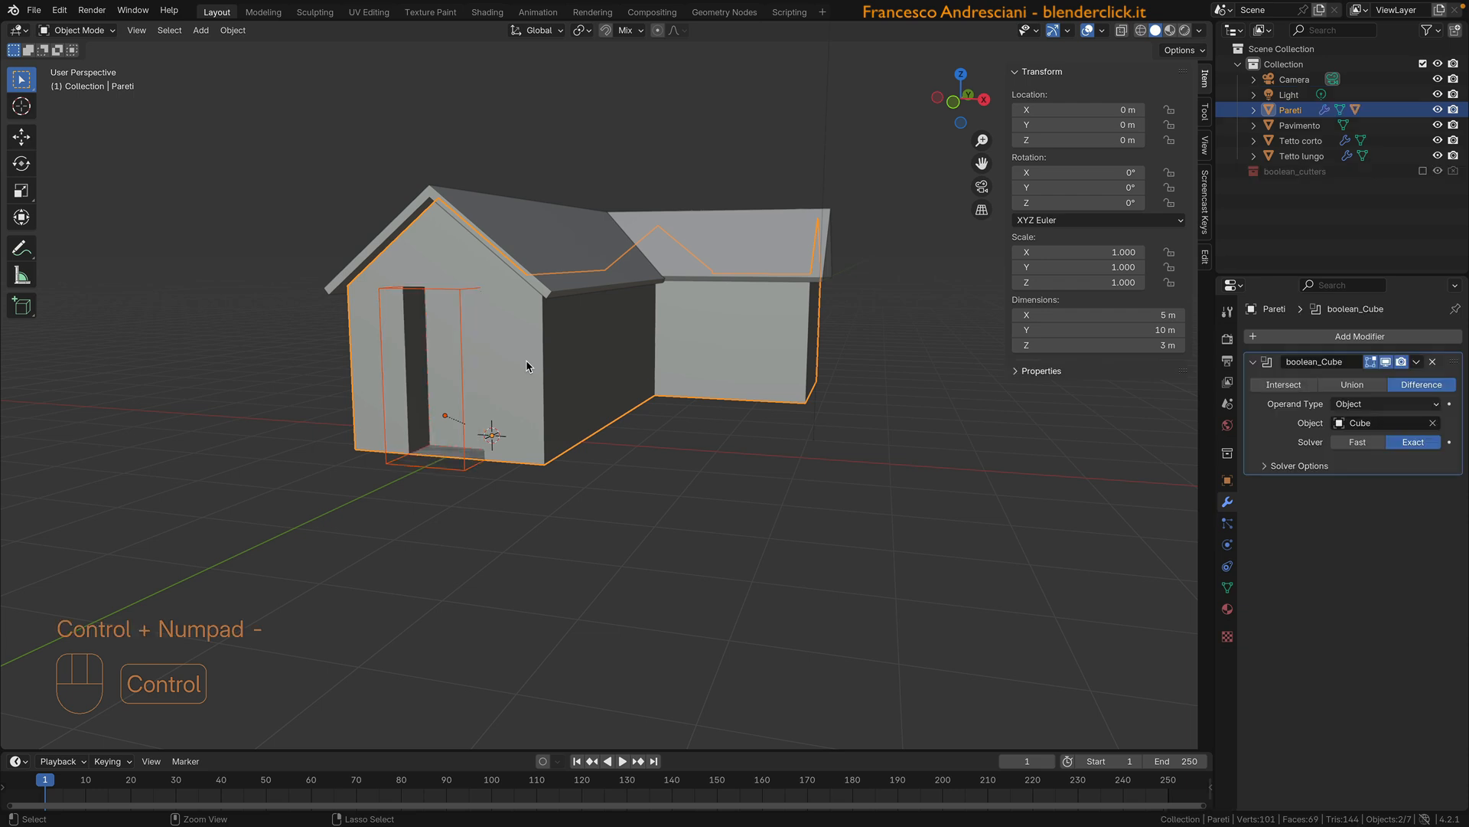
middle_drag(526, 360, 362, 421)
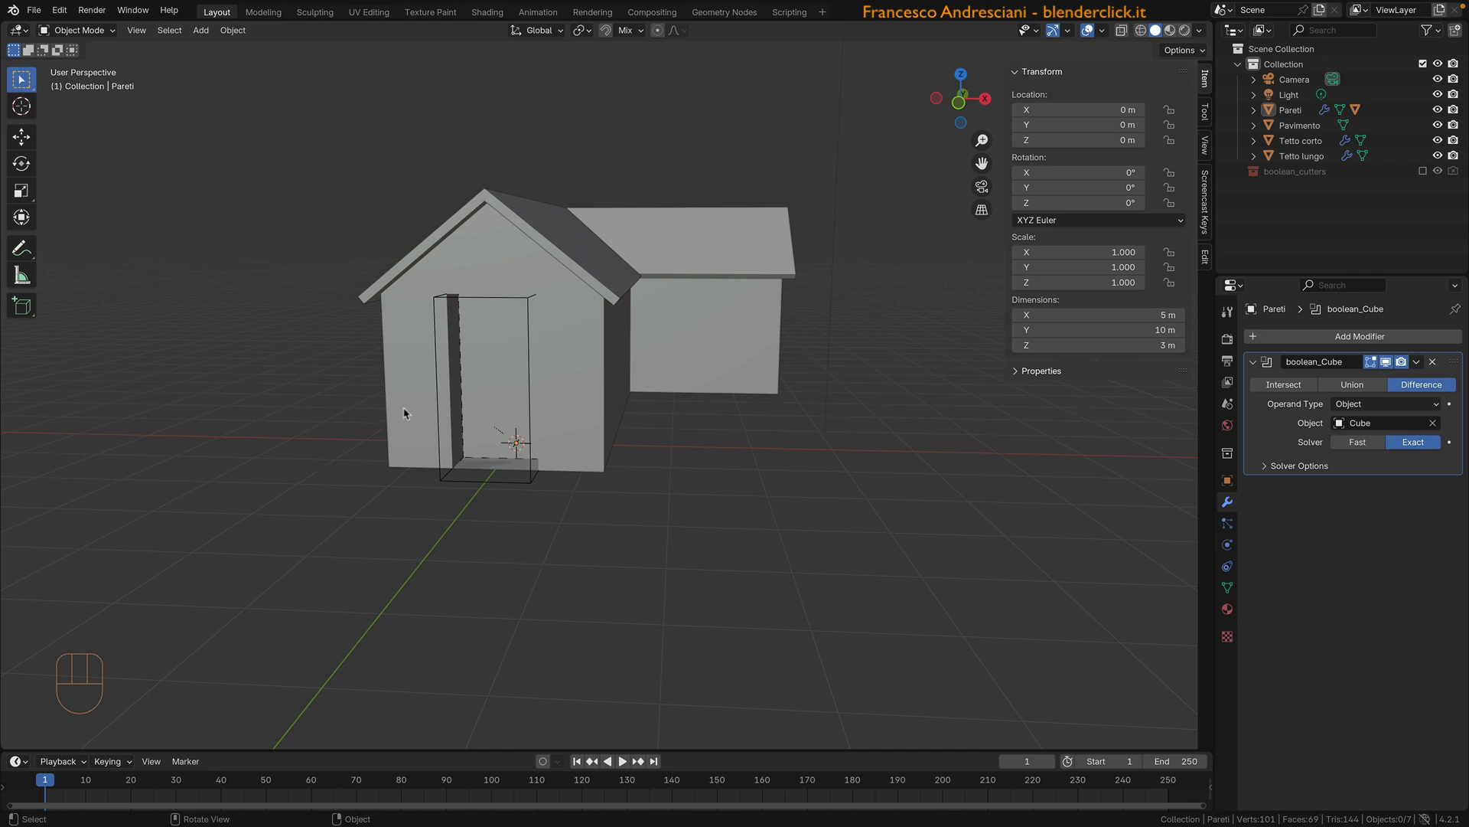
Step: Add a Solidify modifier to Pareti with a thickness of 0.04 m and Even Thickness enabled
click(415, 389)
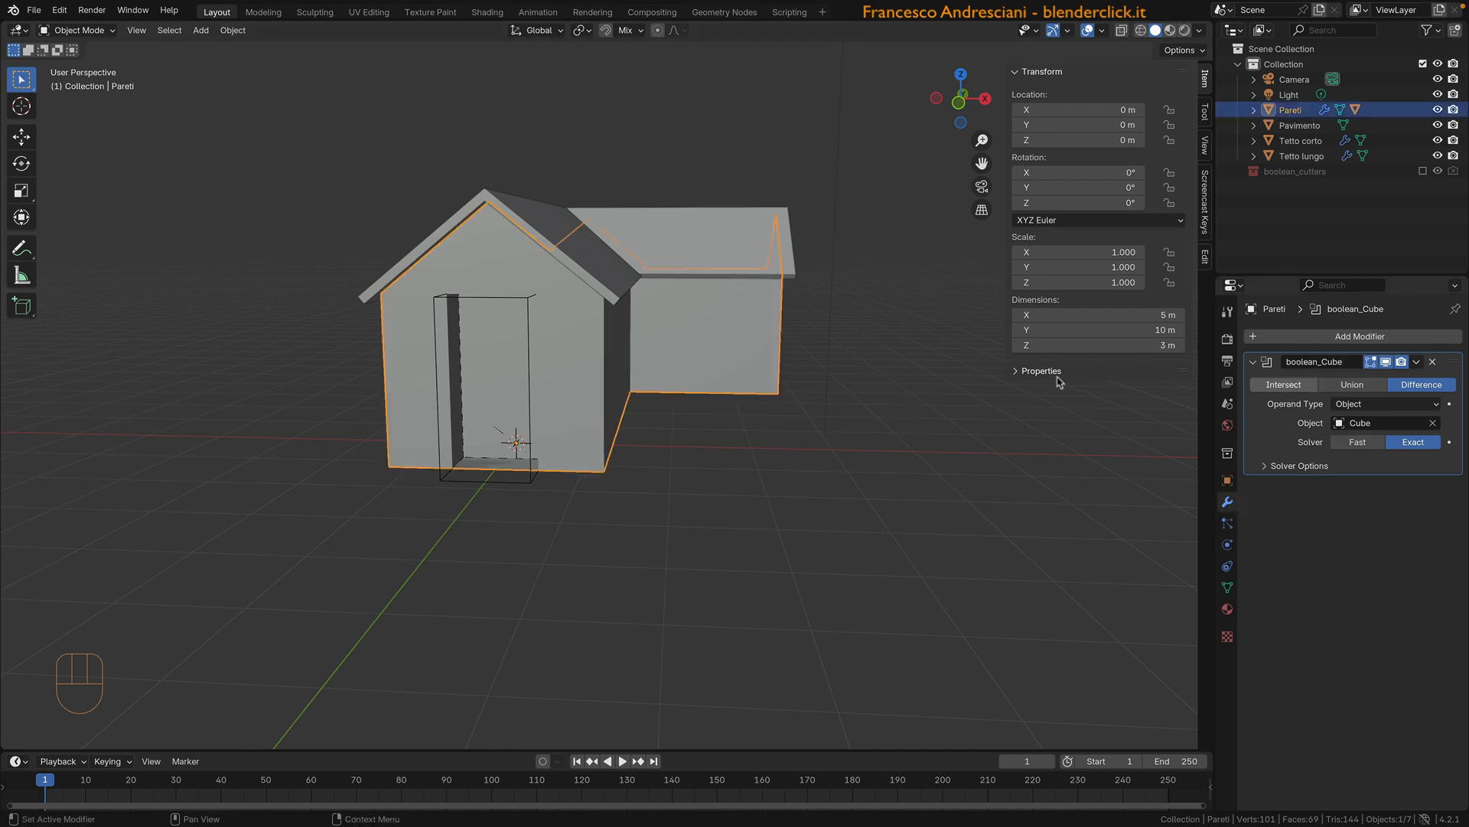
click(1352, 336)
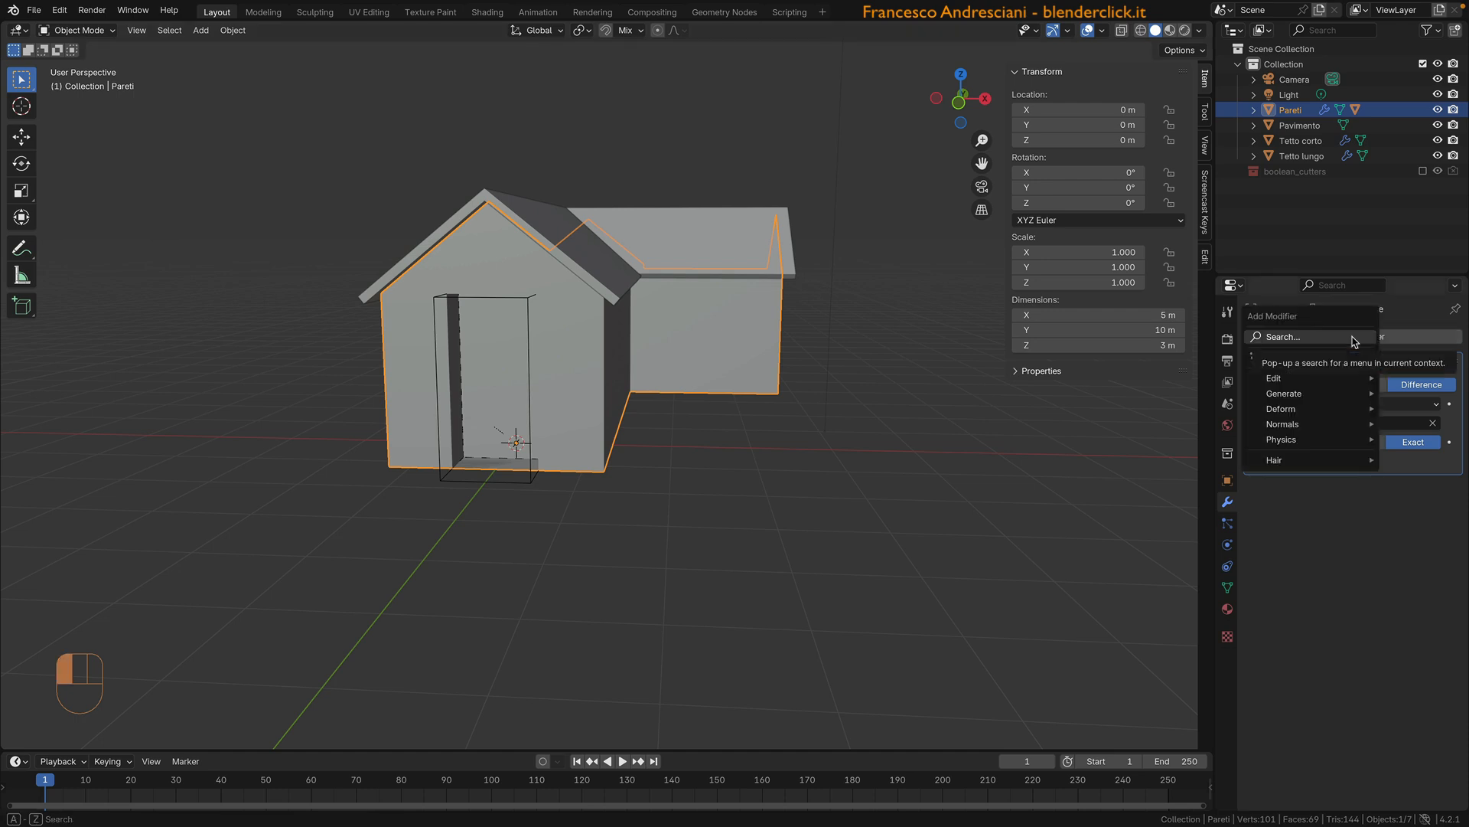
click(1352, 337)
text(sol)
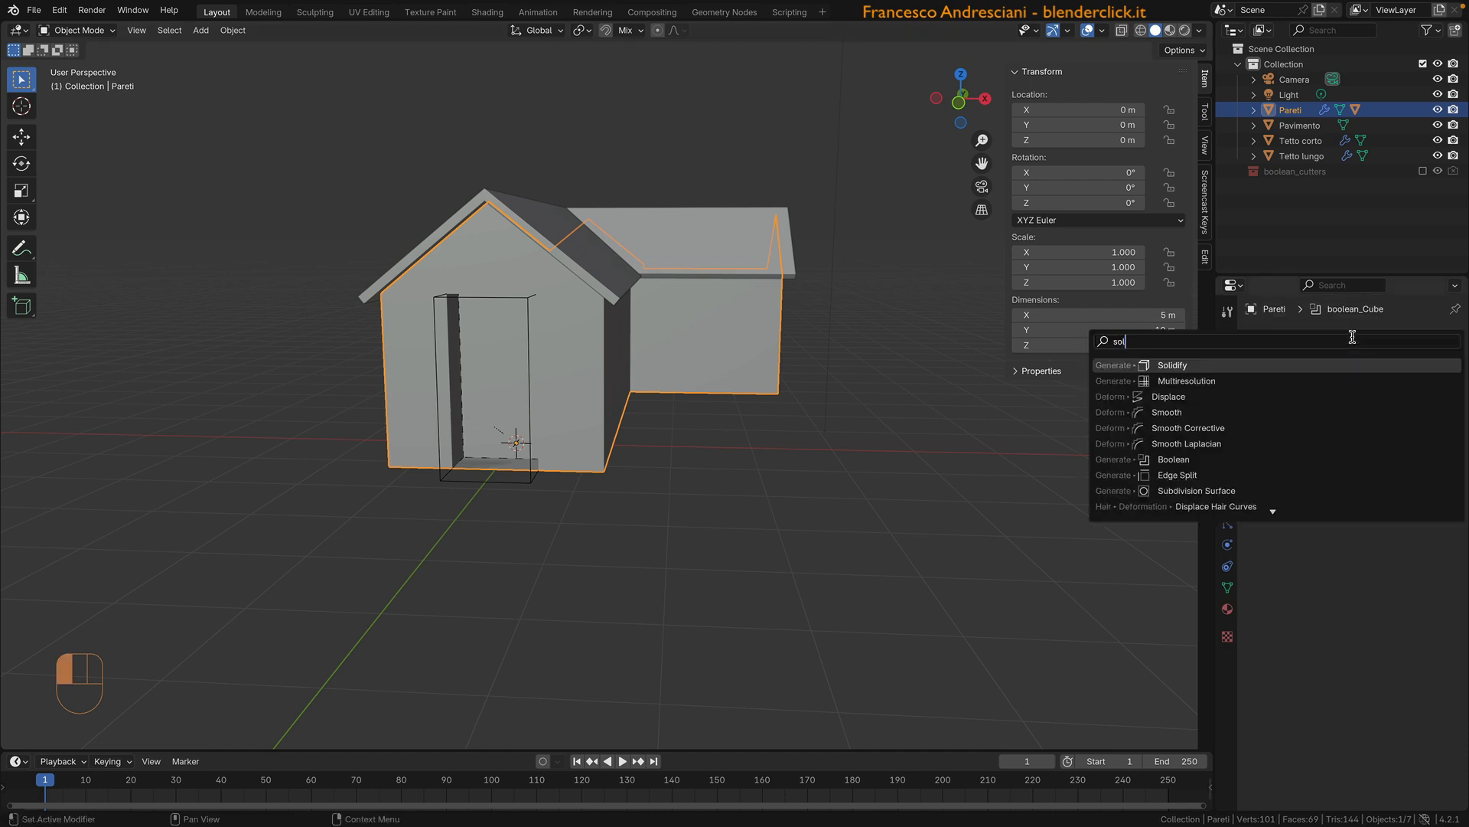
click(1276, 365)
click(1382, 532)
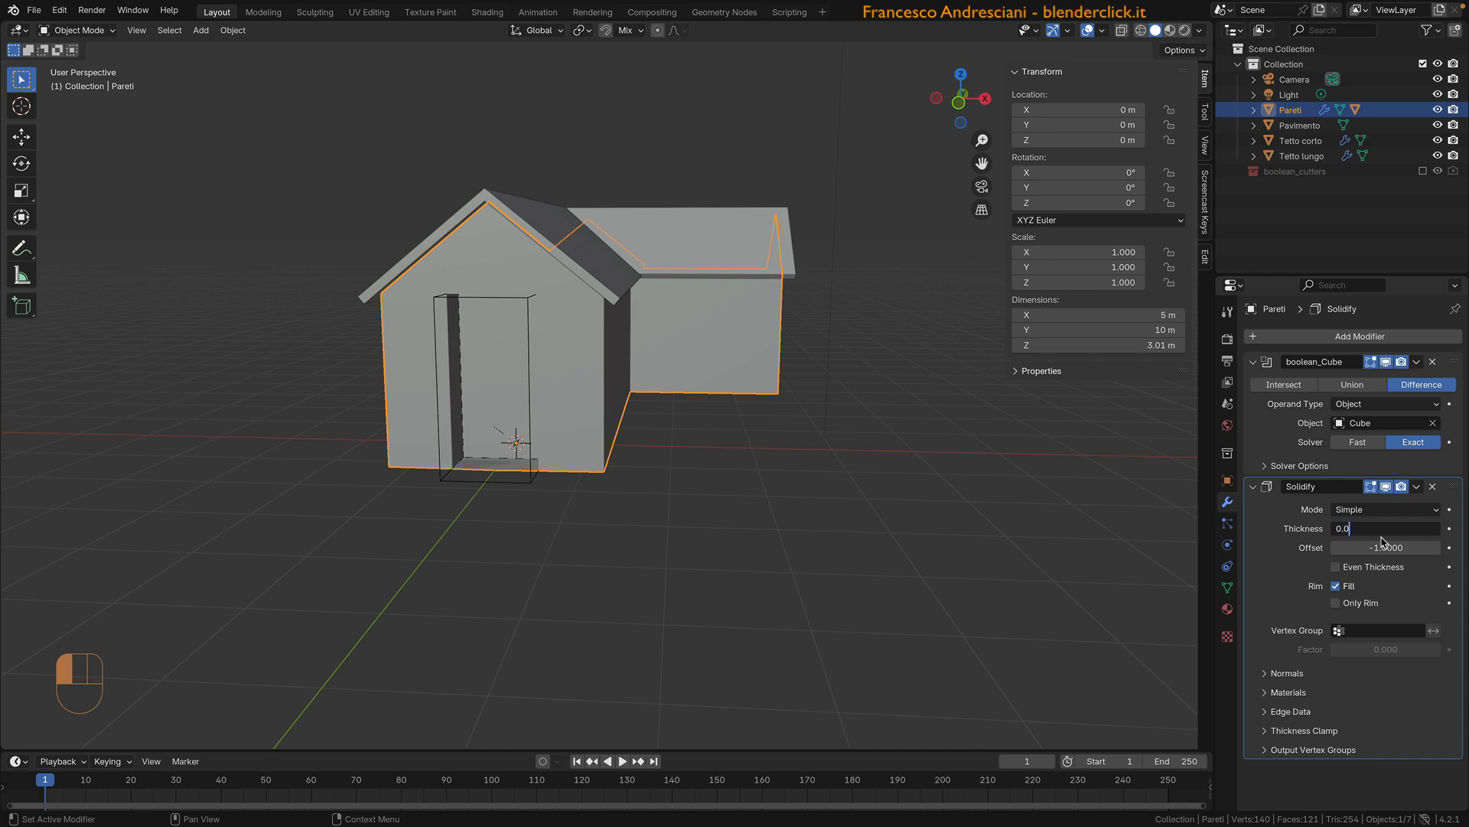
key(Return)
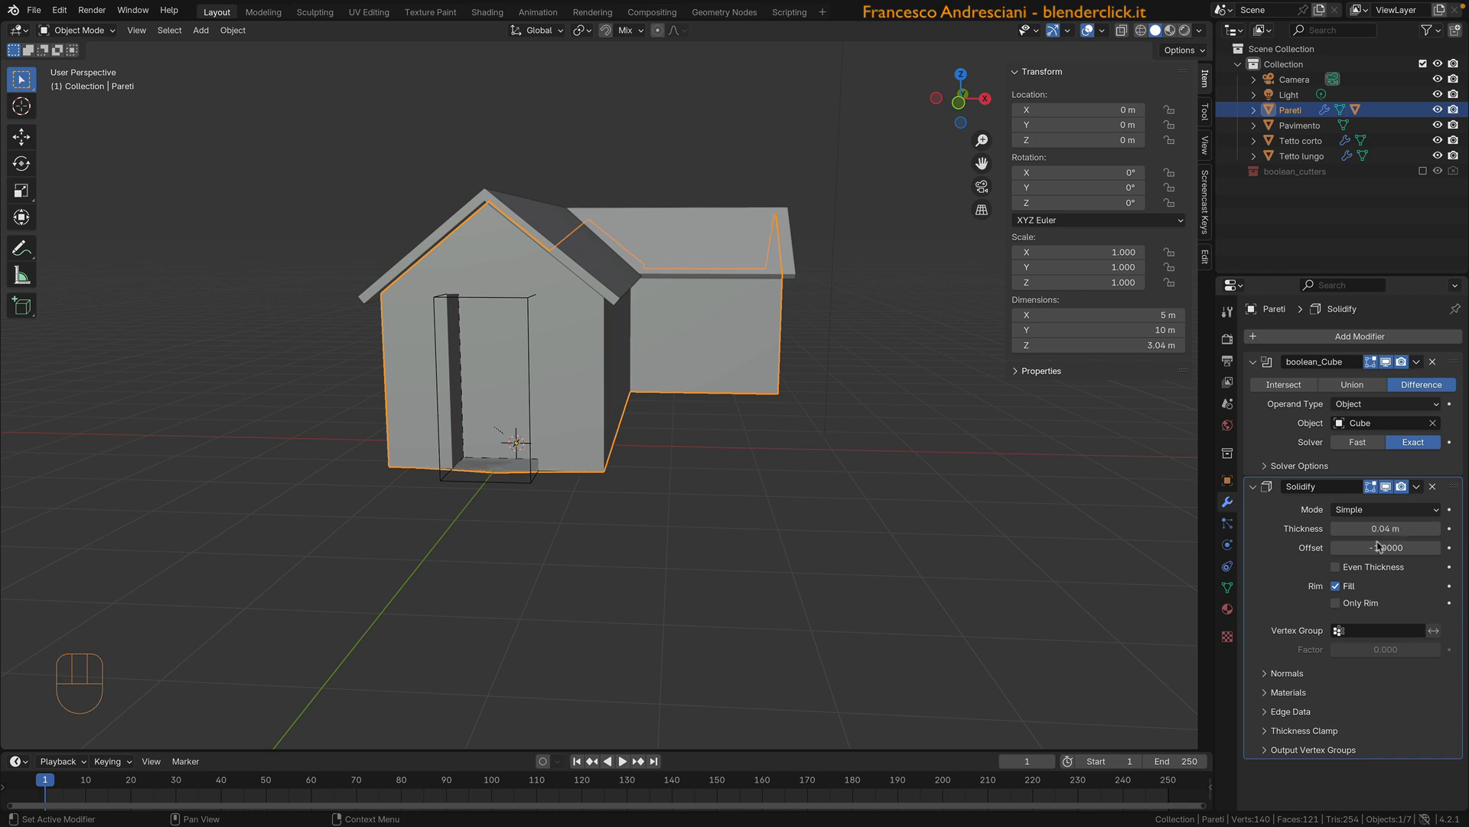
click(1337, 568)
Step: Move the Solidify modifier above the Boolean in the modifier stack of Pareti and check the door opening
drag(1457, 489, 1452, 357)
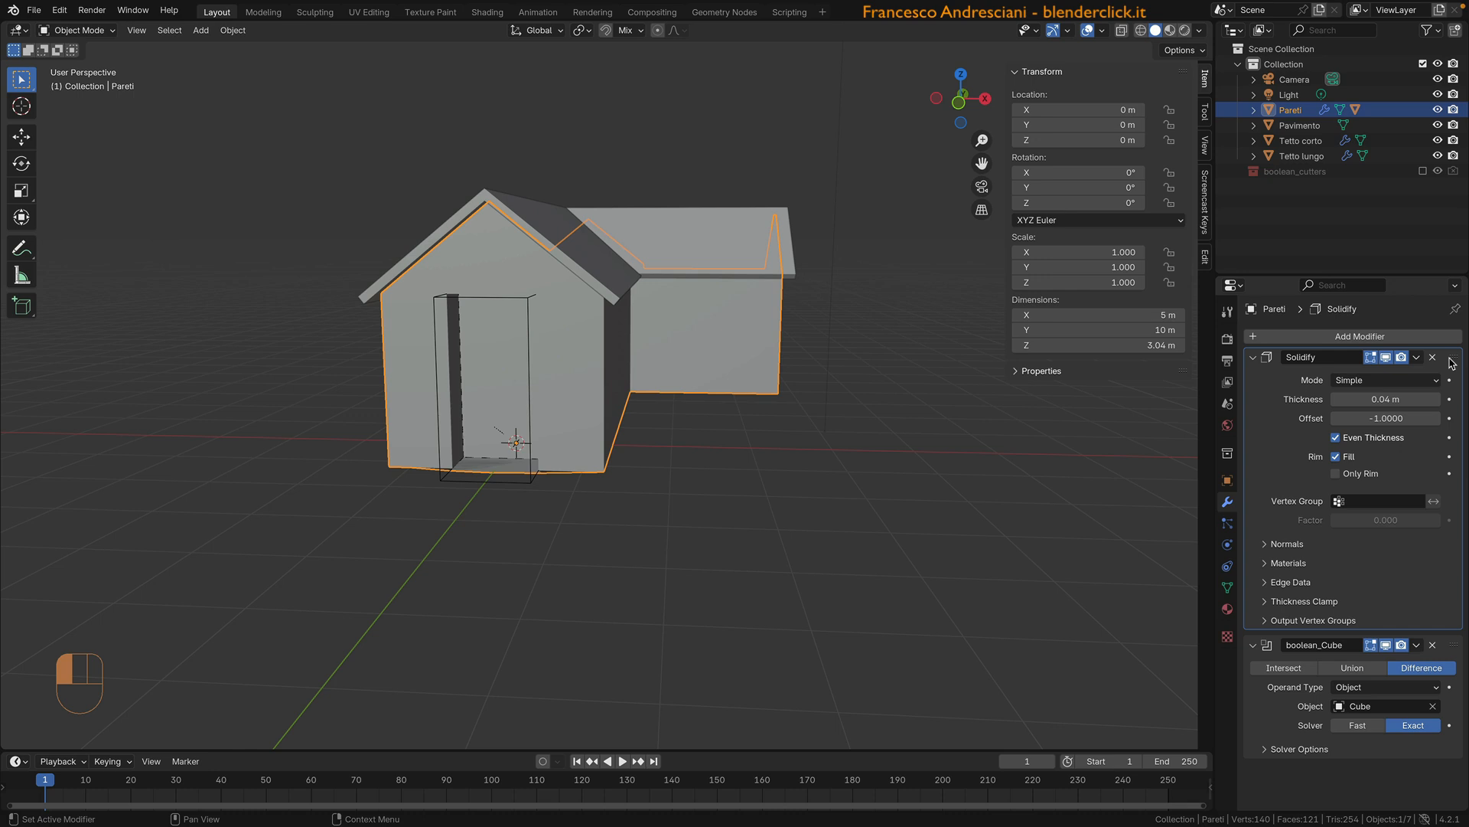
drag(1452, 363, 1452, 363)
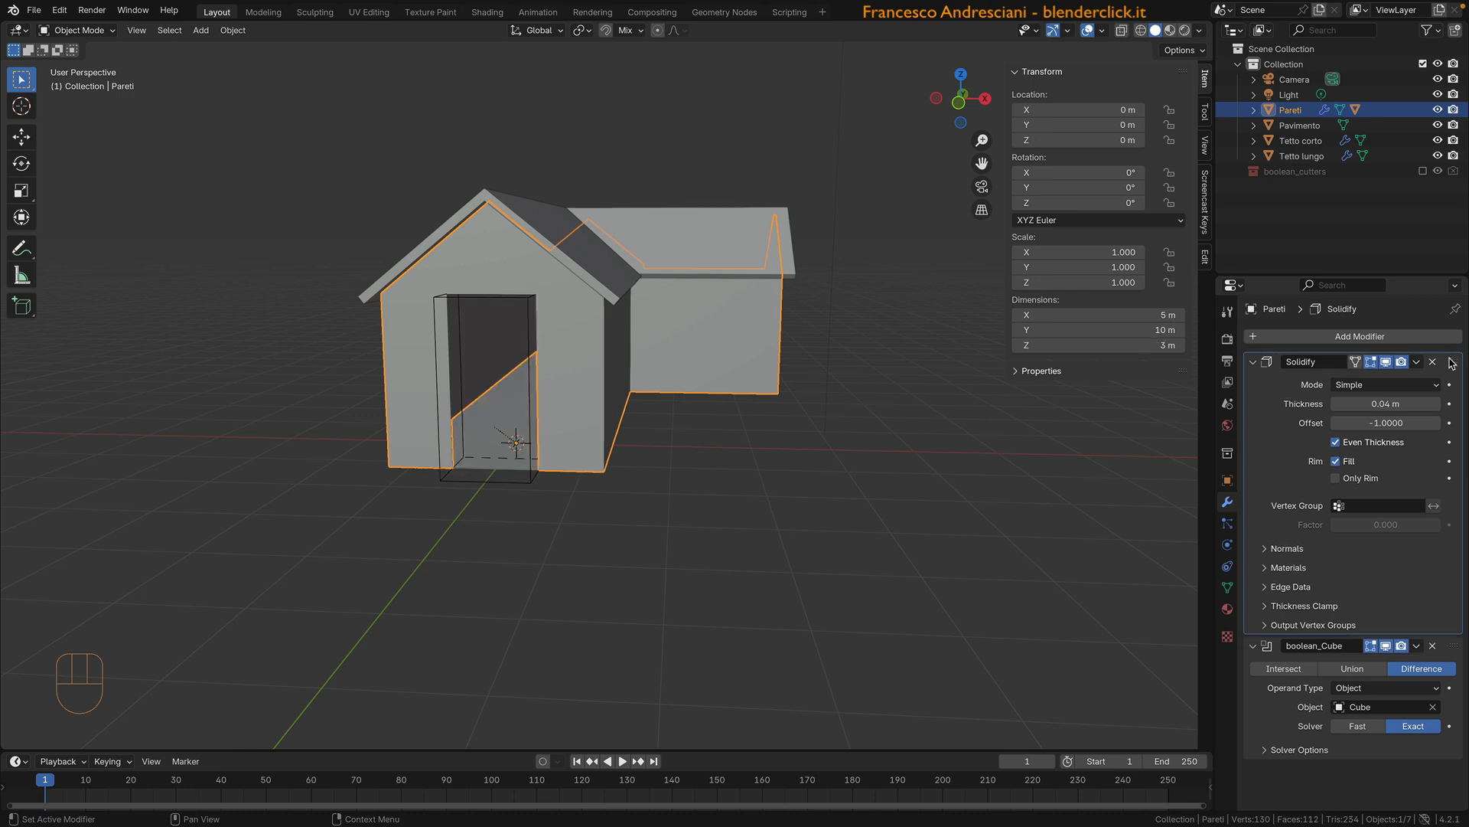
middle_drag(393, 422, 381, 420)
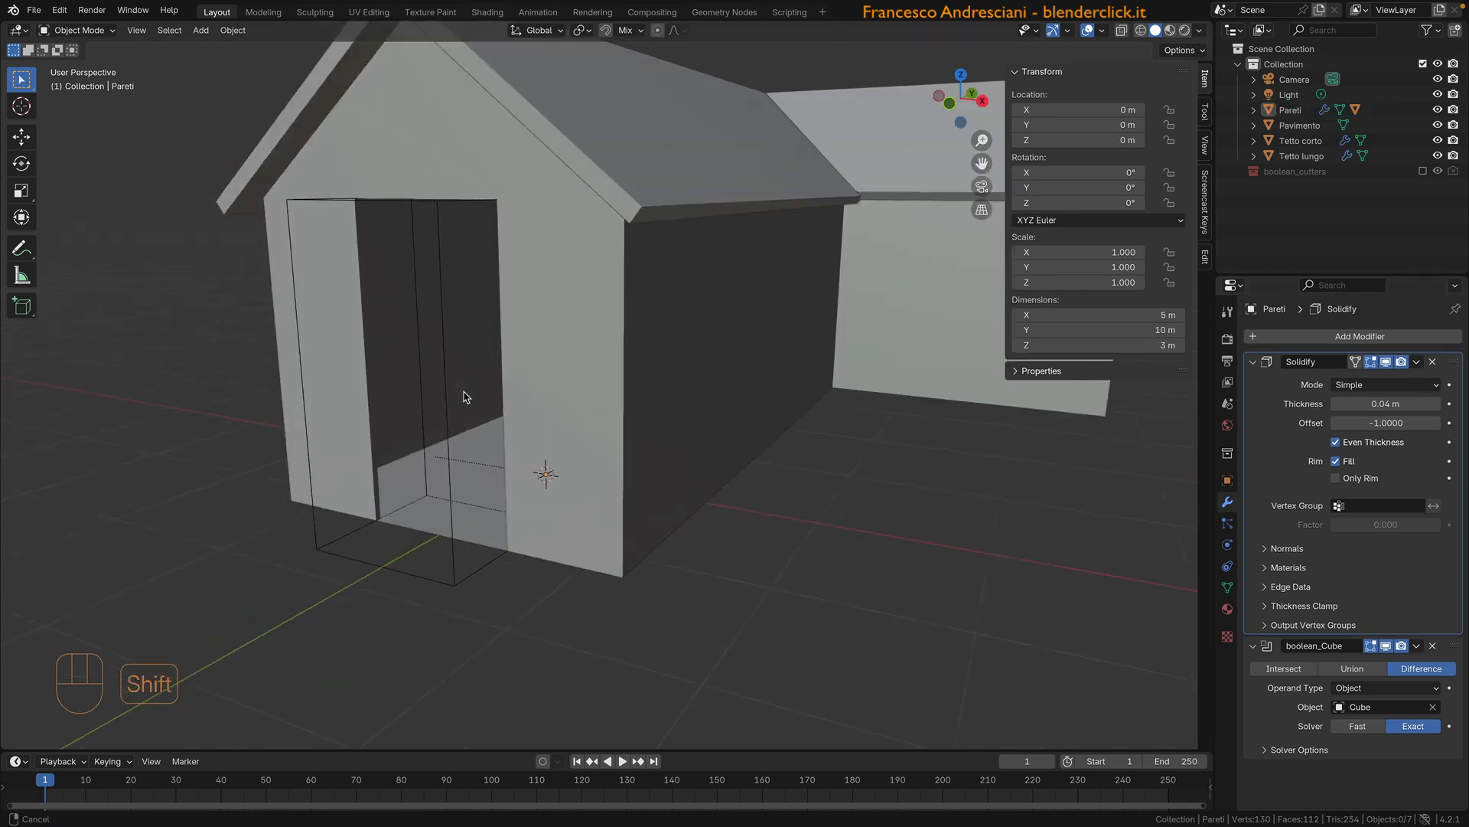
shift+middle_drag(466, 397, 463, 402)
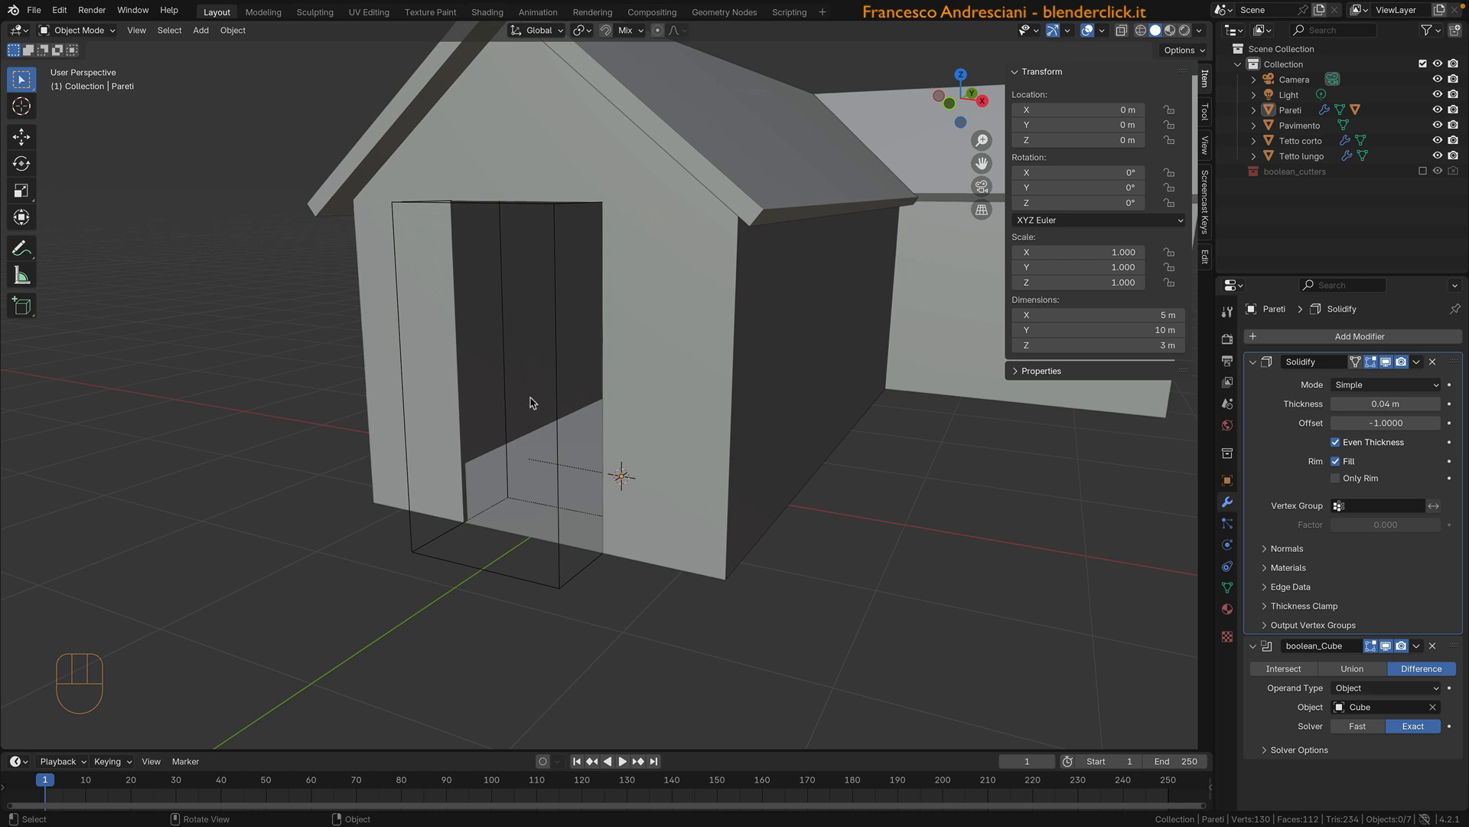
click(426, 315)
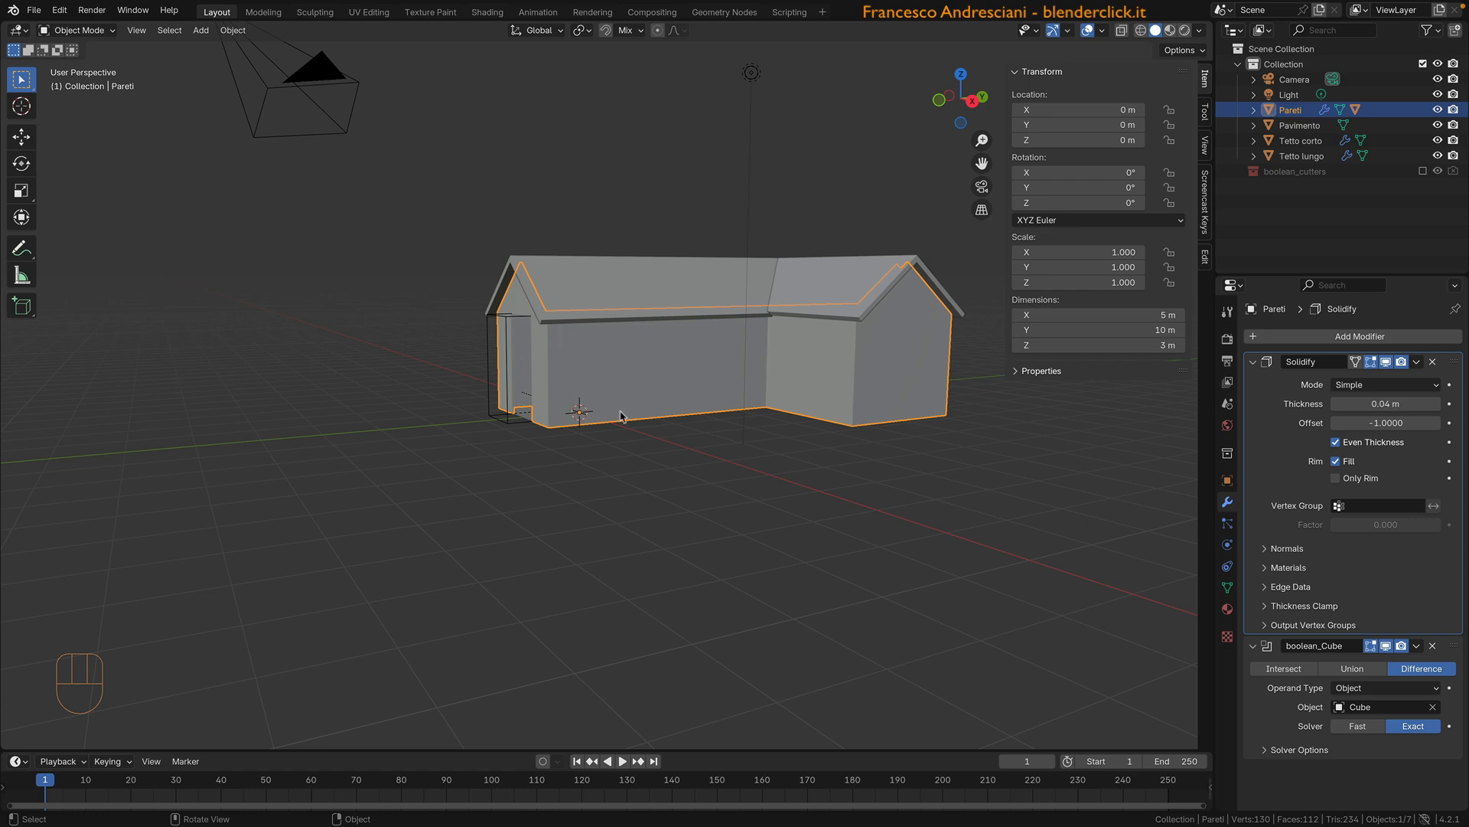
Step: Add a 1 m cube at the world origin and move it up 1 m along global Z
key(shift+a)
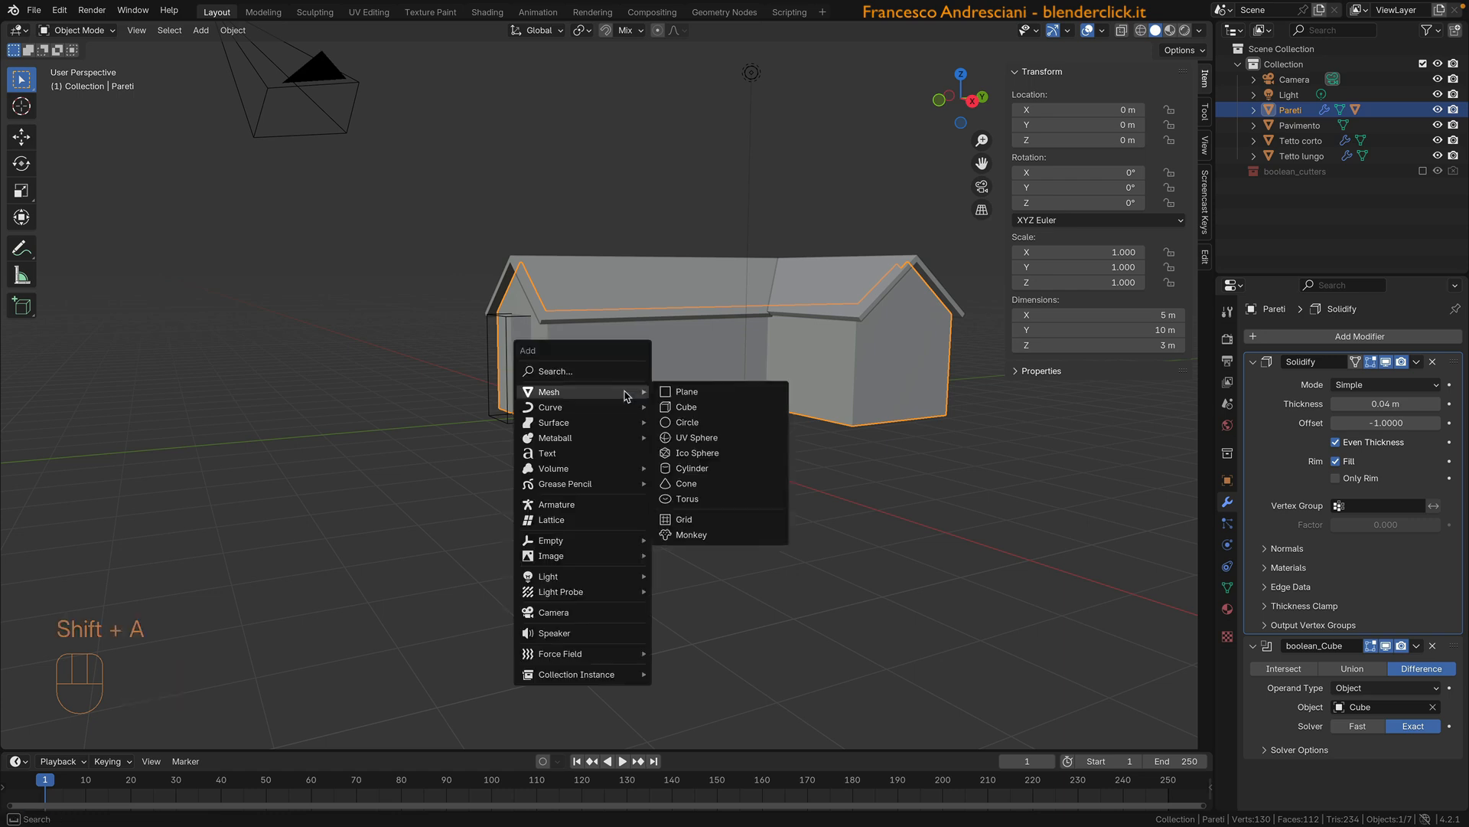
click(687, 406)
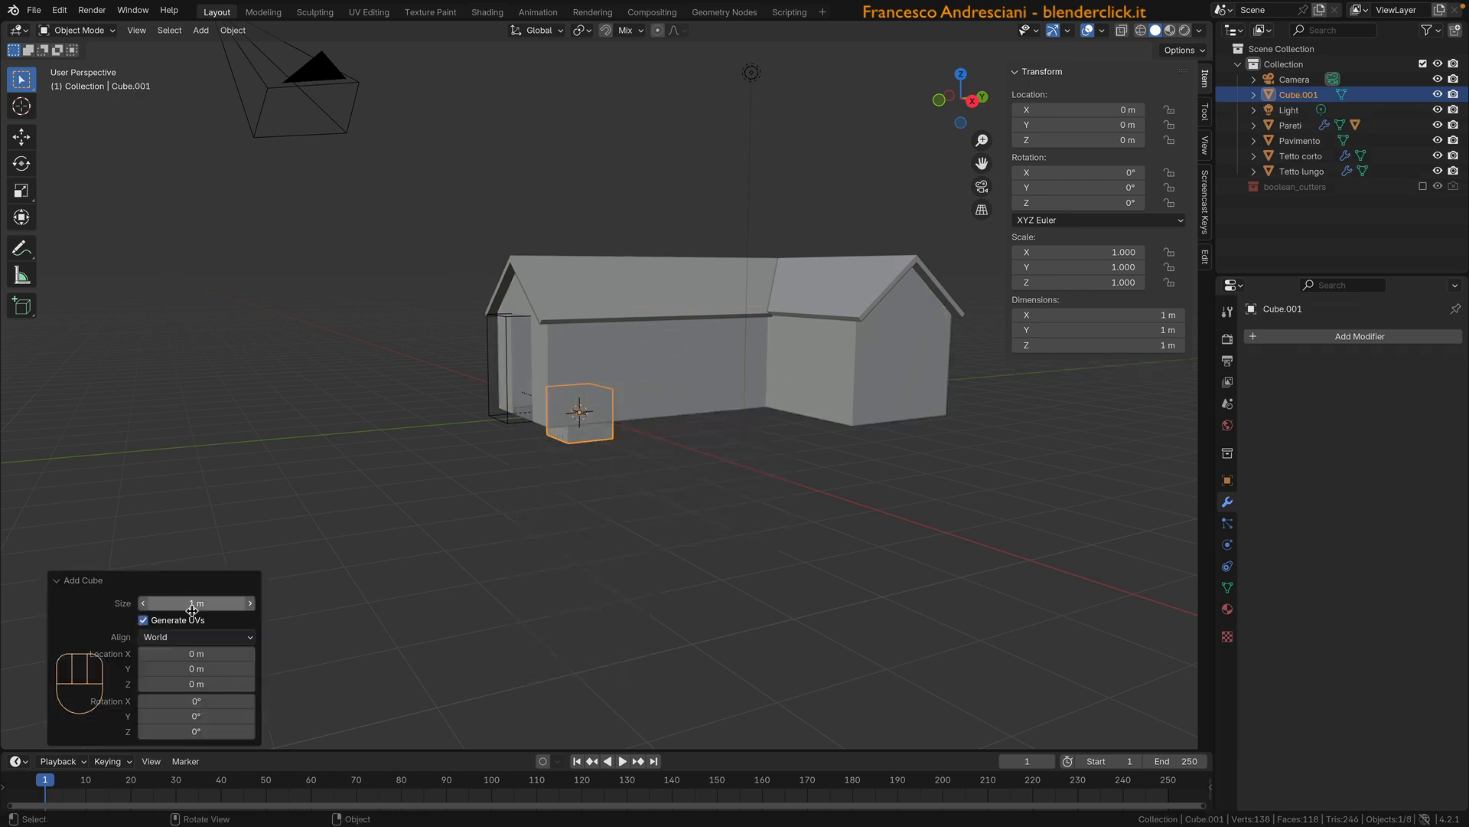
key(Escape)
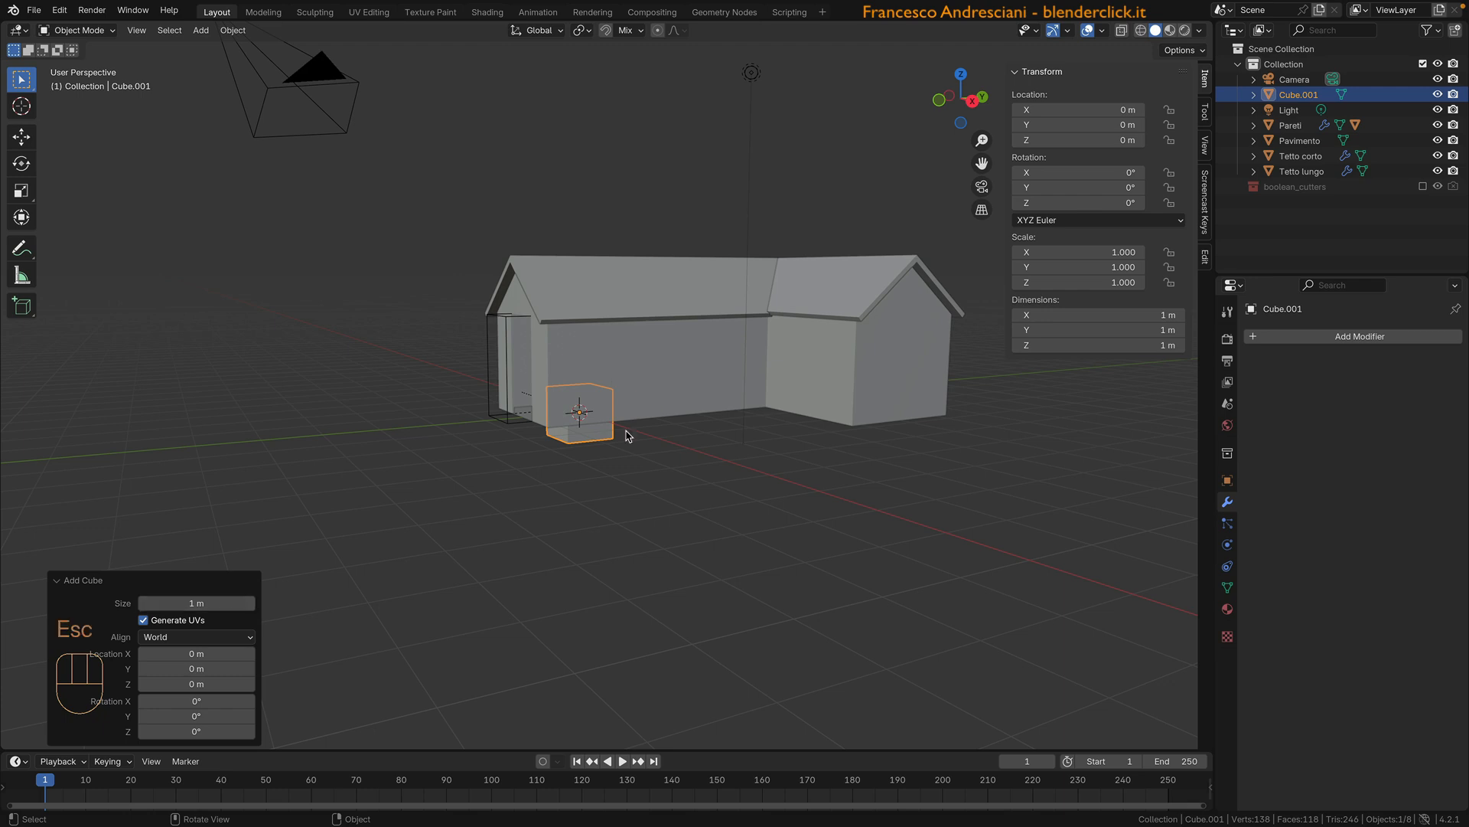
key(g)
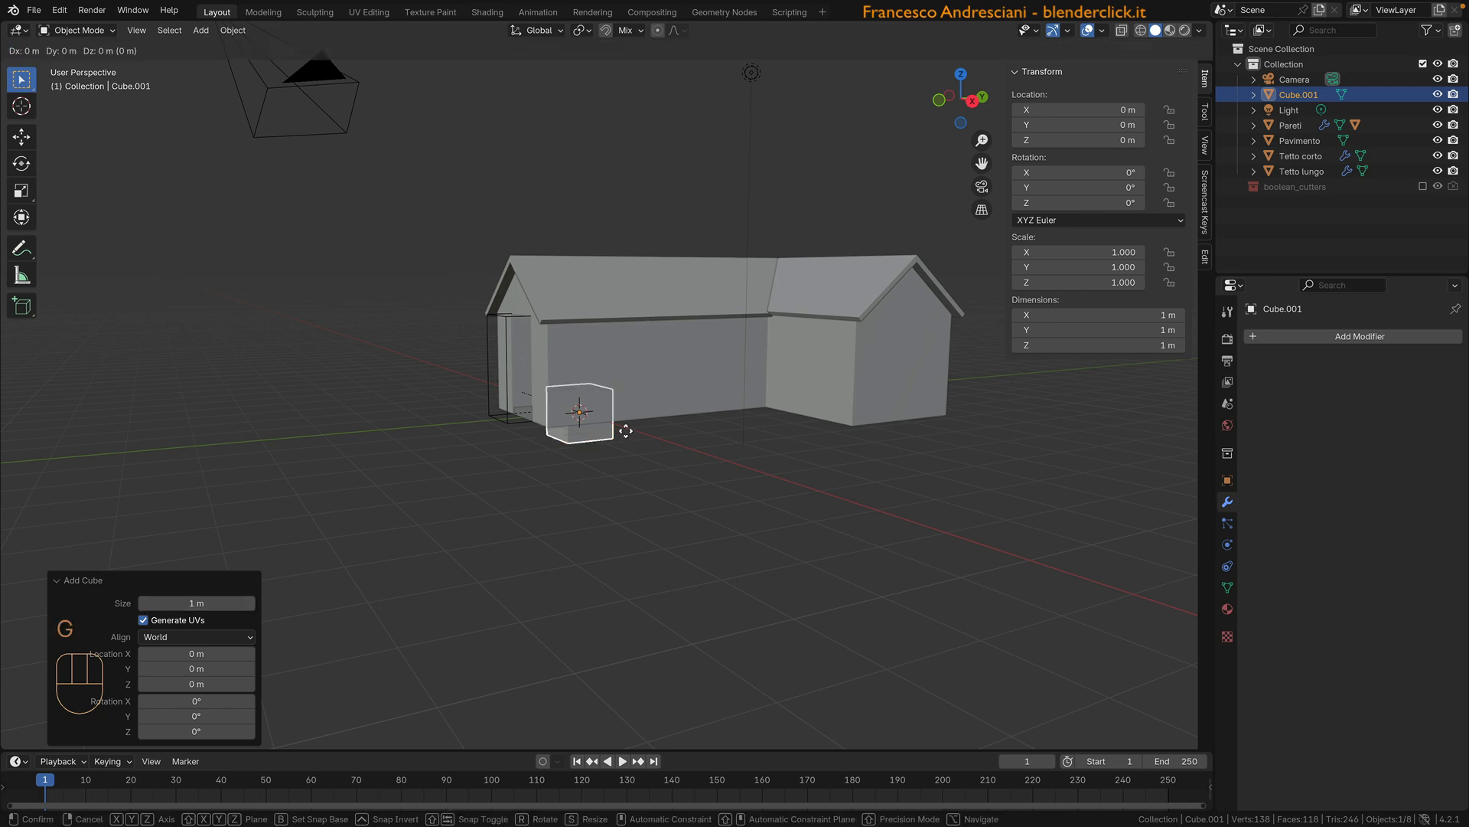
key(z)
key(1)
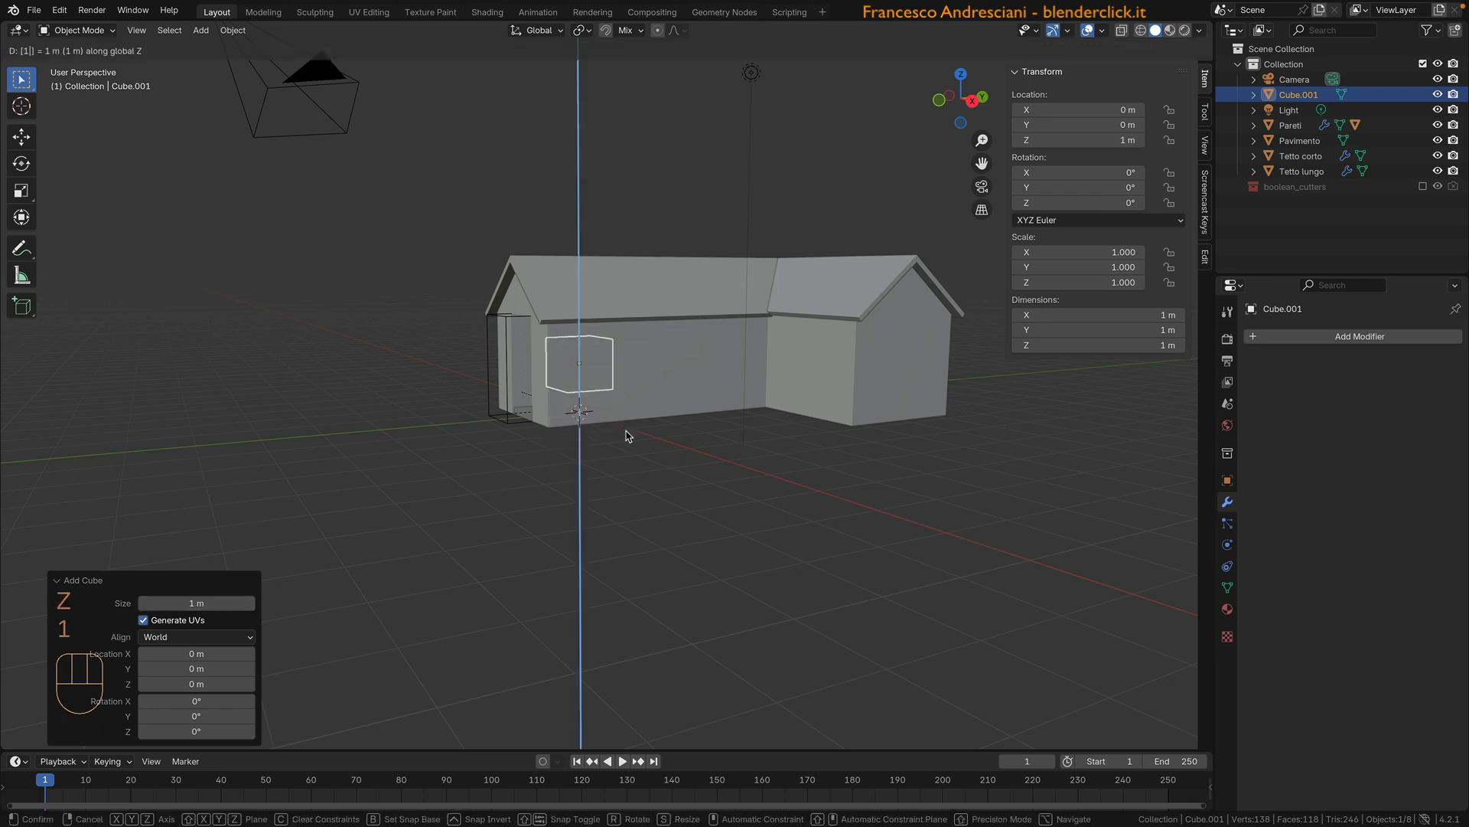
key(Return)
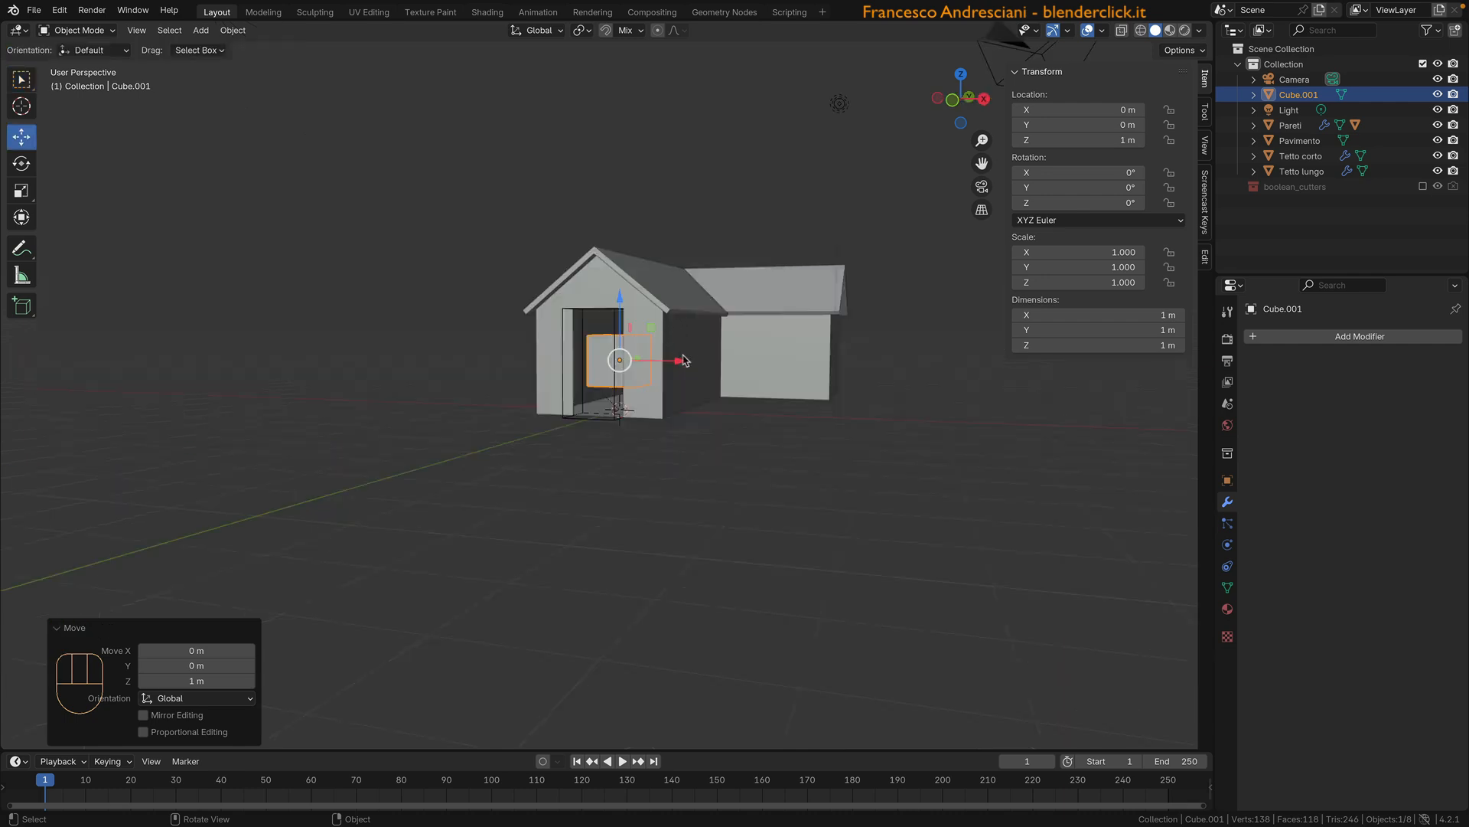
Step: Move the cube about 1.2 m along global X into the long side wall and raise it 0.5 m along Z
drag(683, 361, 755, 363)
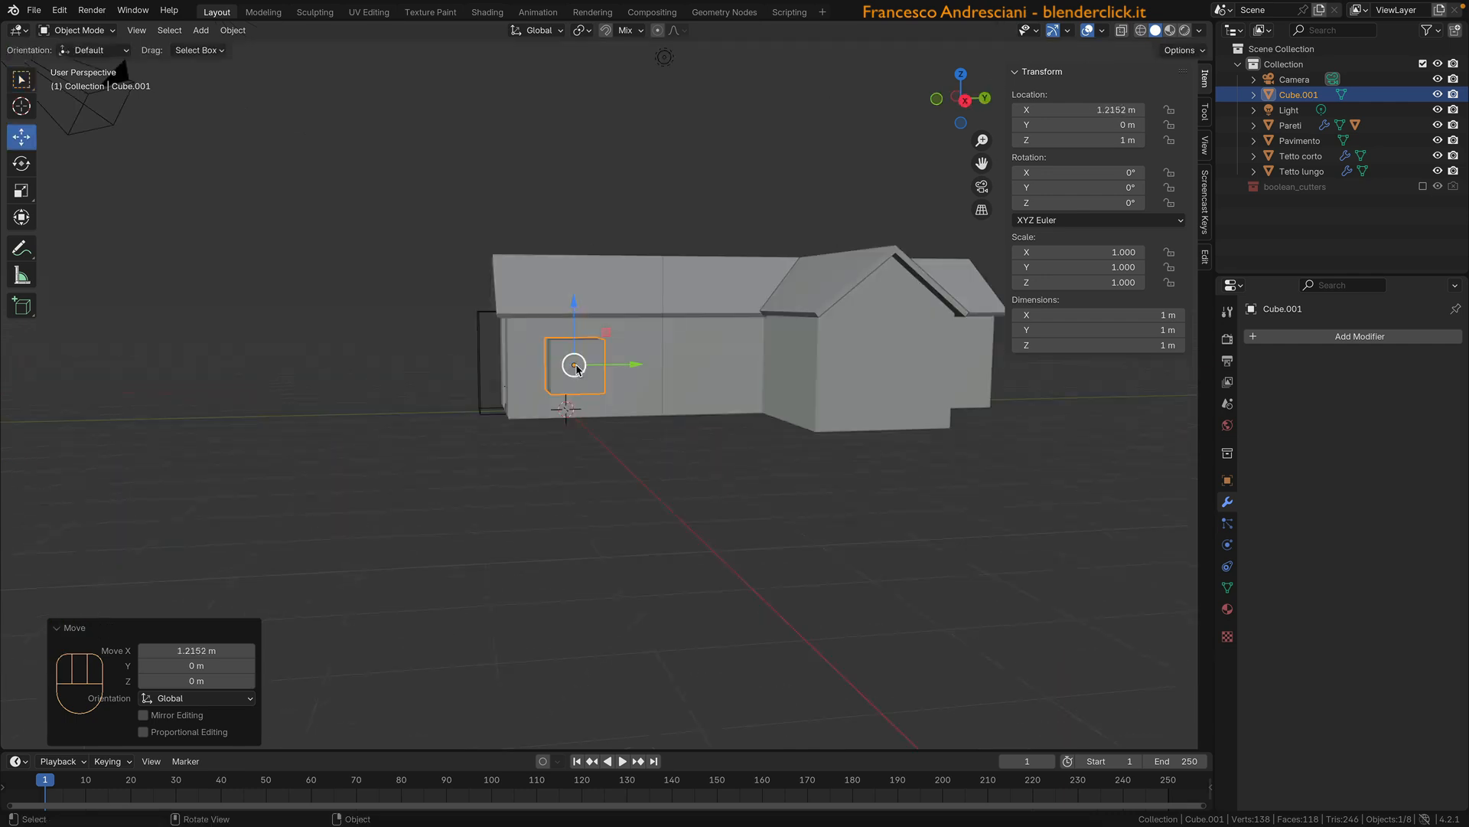
scroll(576, 370, up, 2)
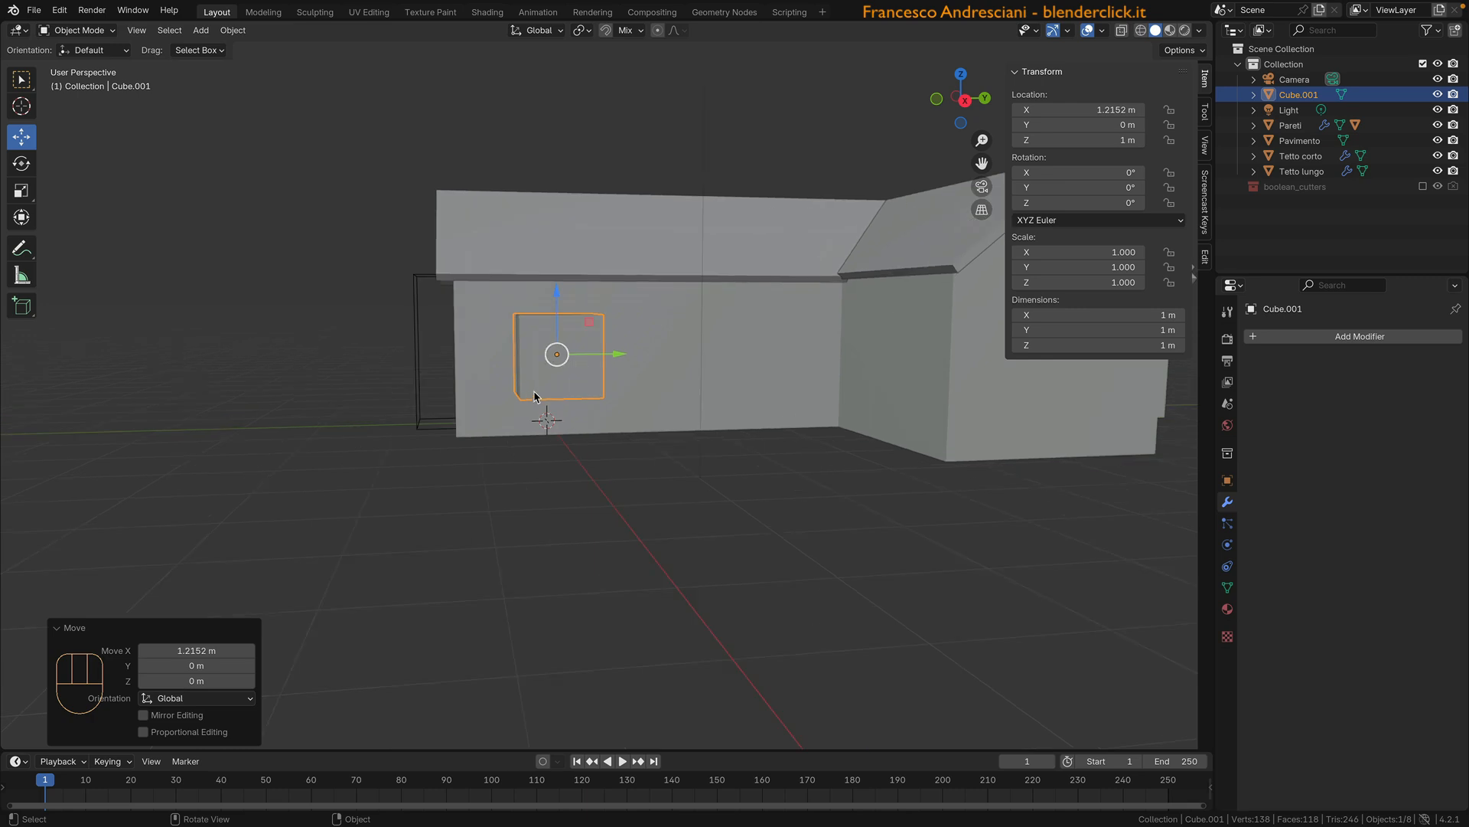
middle_drag(530, 398, 600, 411)
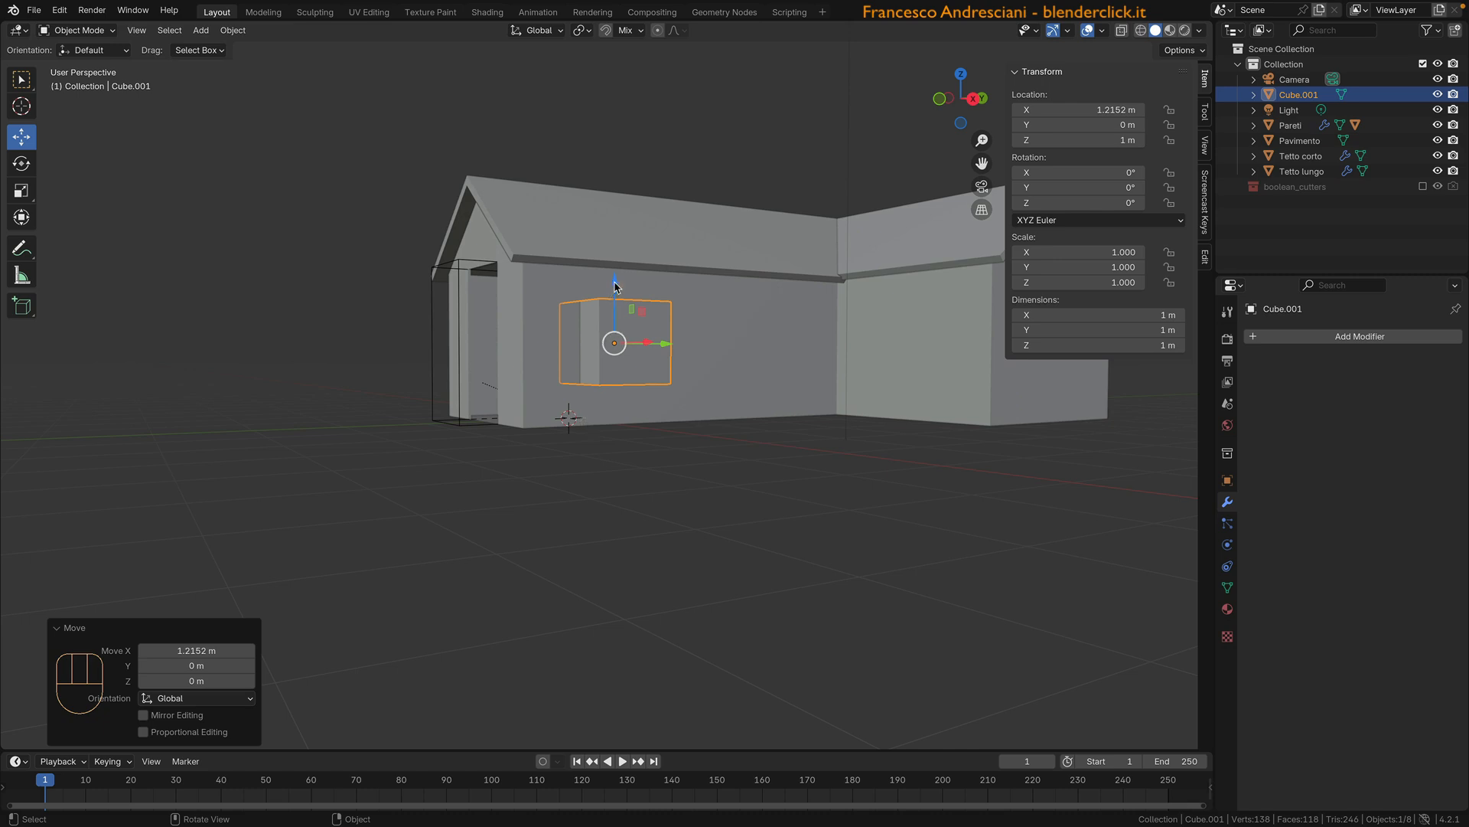
drag(614, 287, 615, 264)
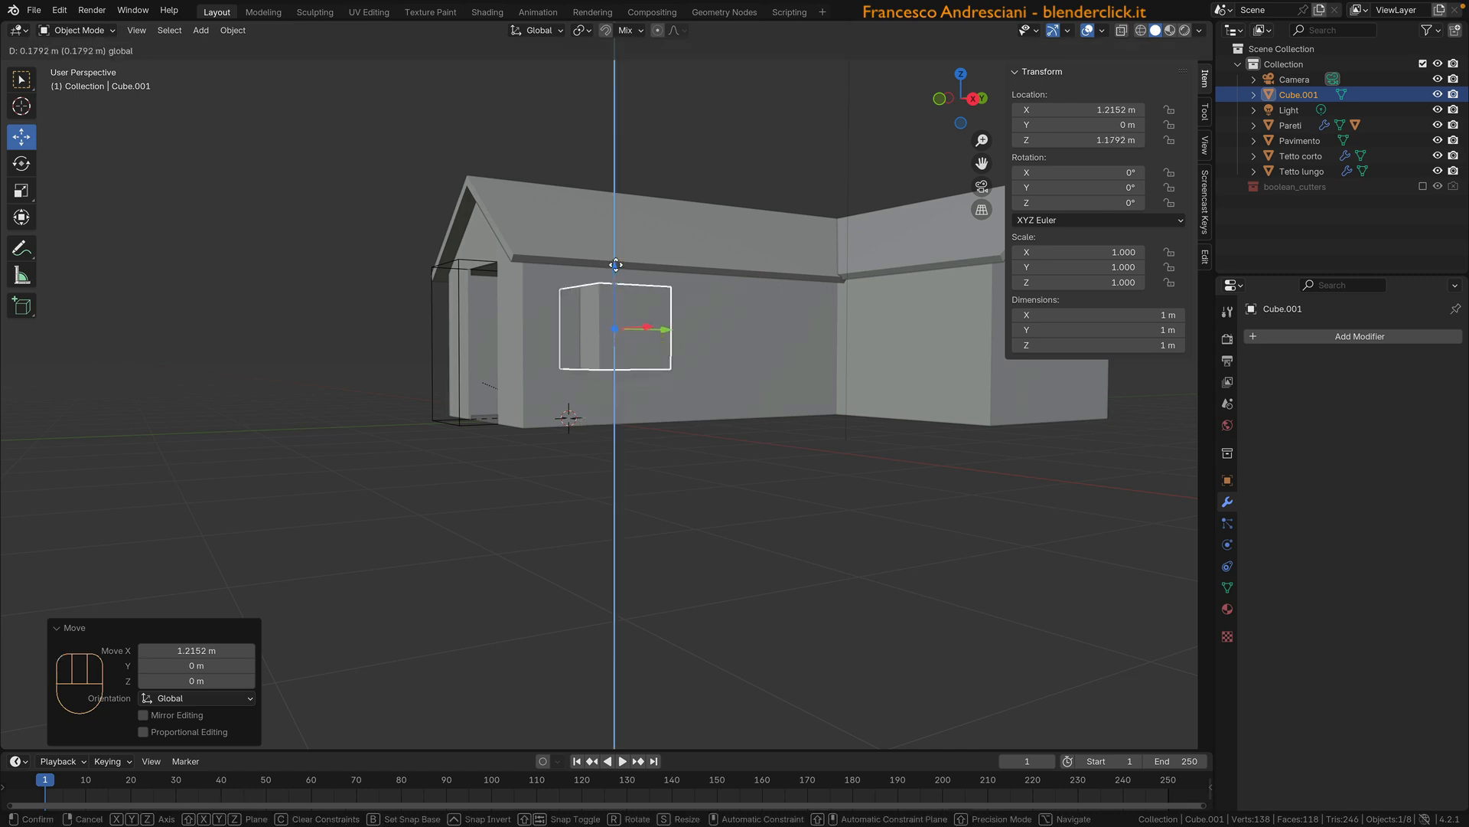
text(0.5)
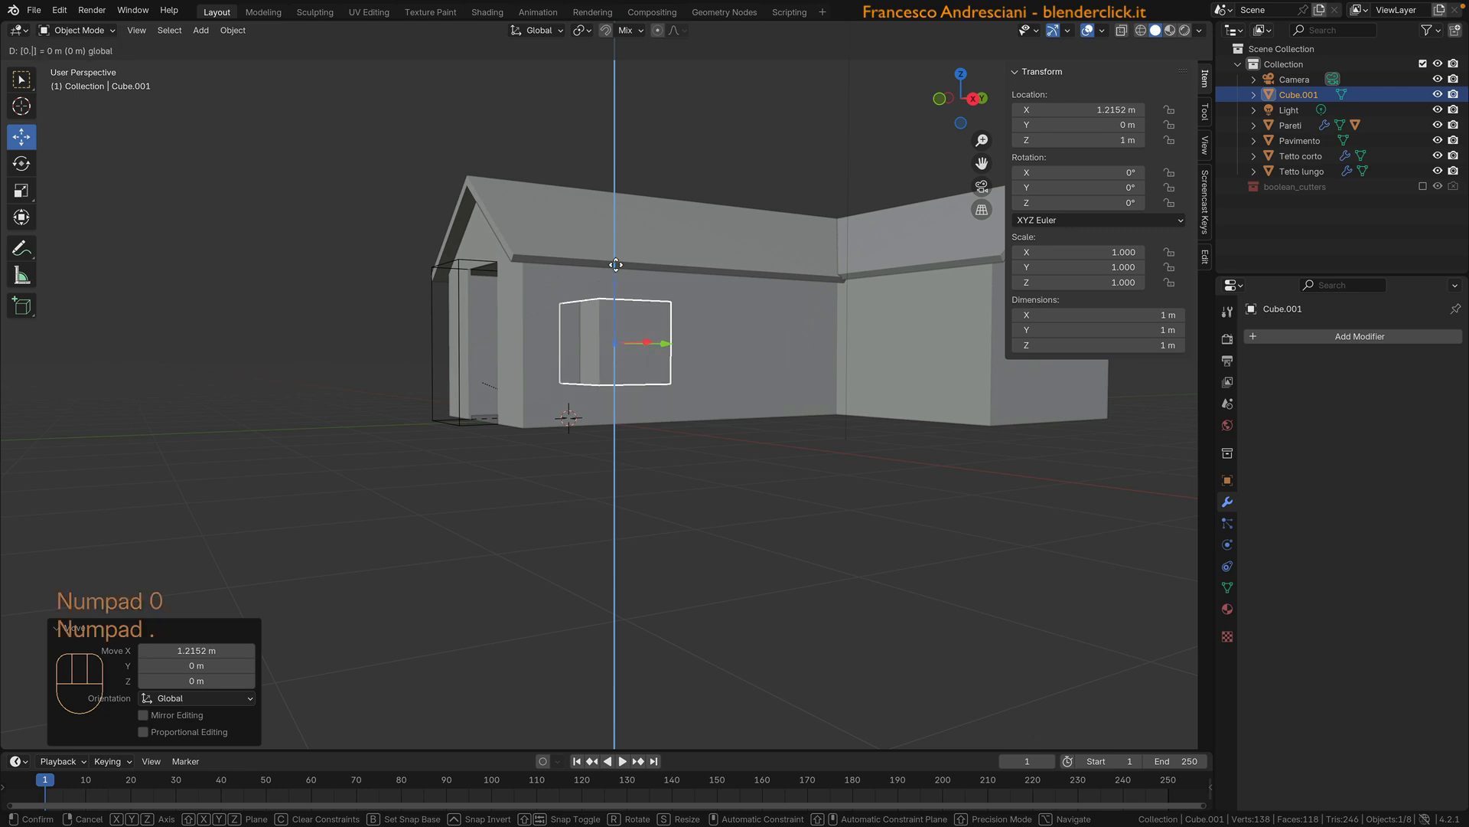
key(KP_Enter)
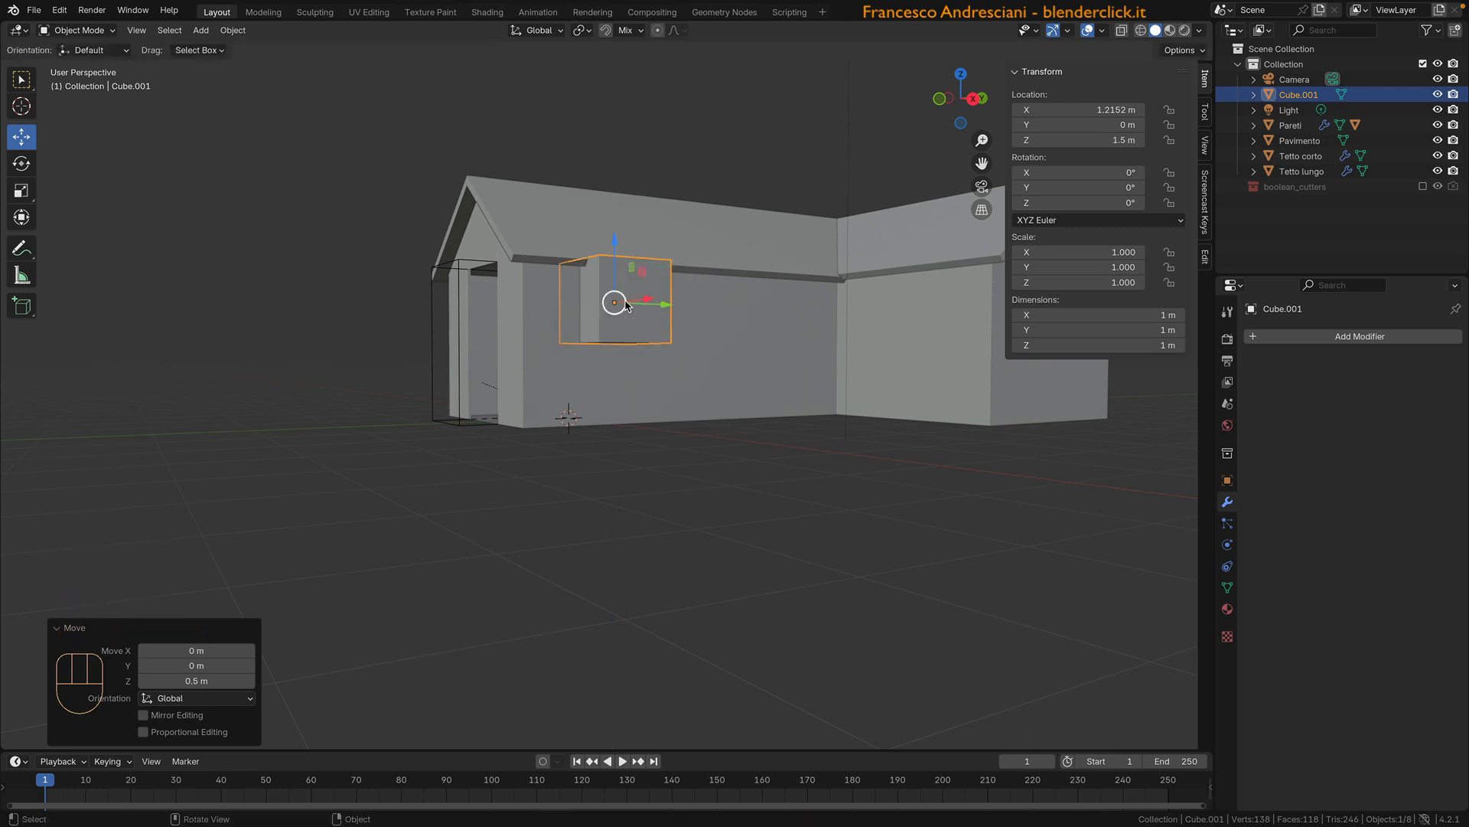
Step: Lower the top face of the window cube by 0.2 m in Edit Mode, then return to Object Mode
middle_drag(606, 306, 581, 314)
key(Tab)
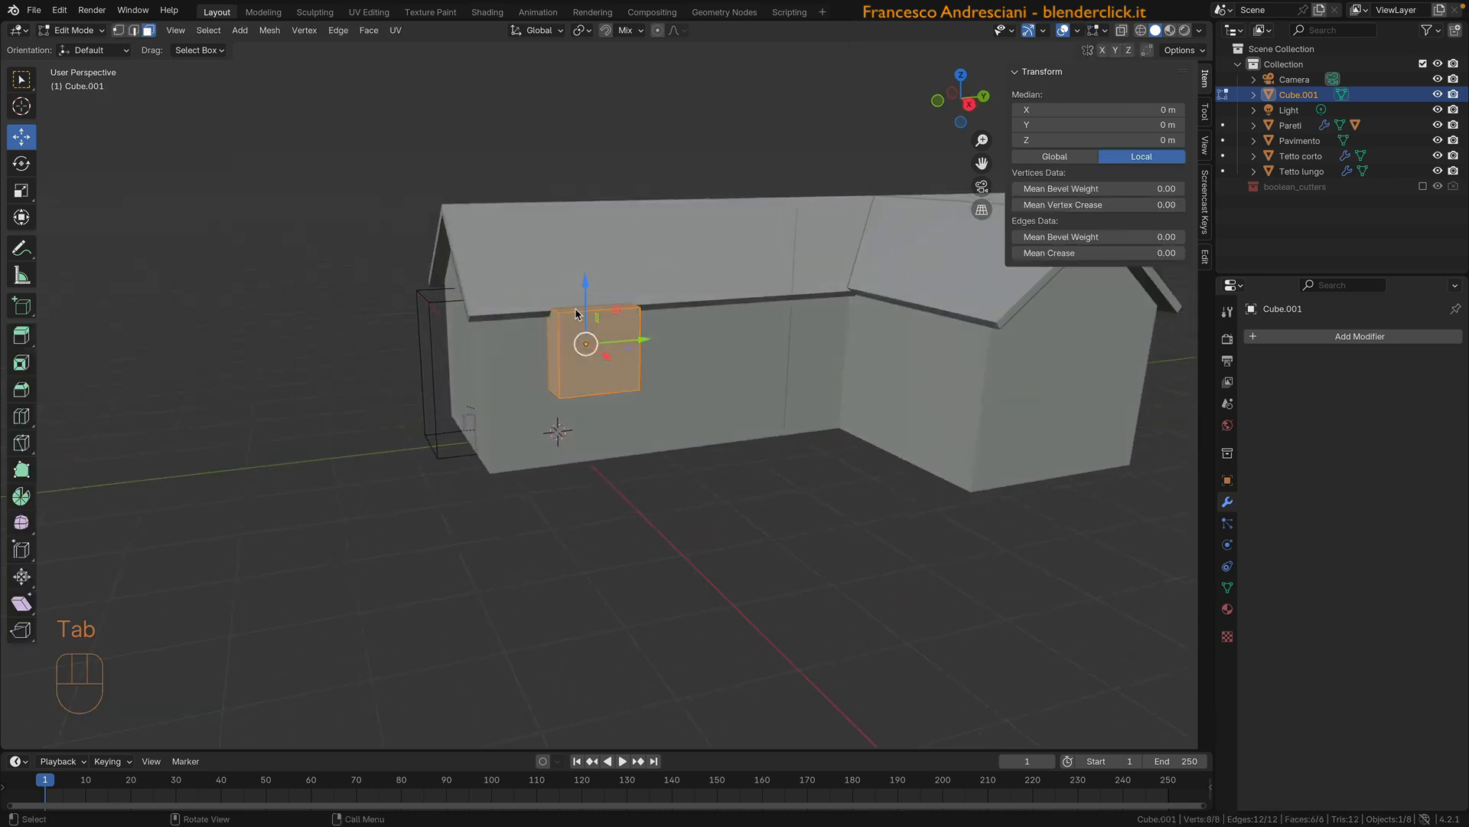
click(577, 313)
drag(585, 256, 580, 277)
text(0.2)
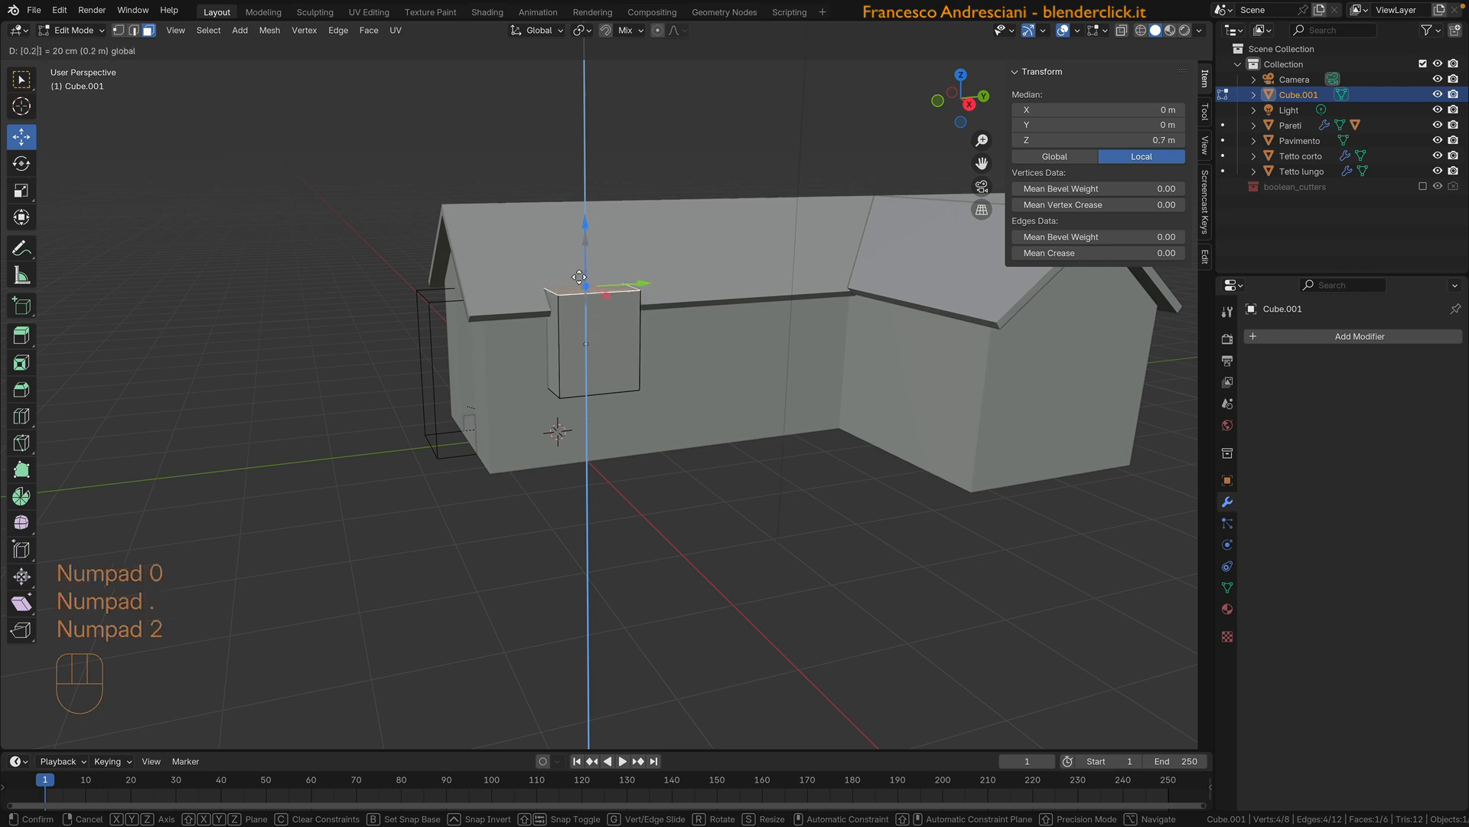
key(KP_Subtract)
key(KP_Enter)
key(Tab)
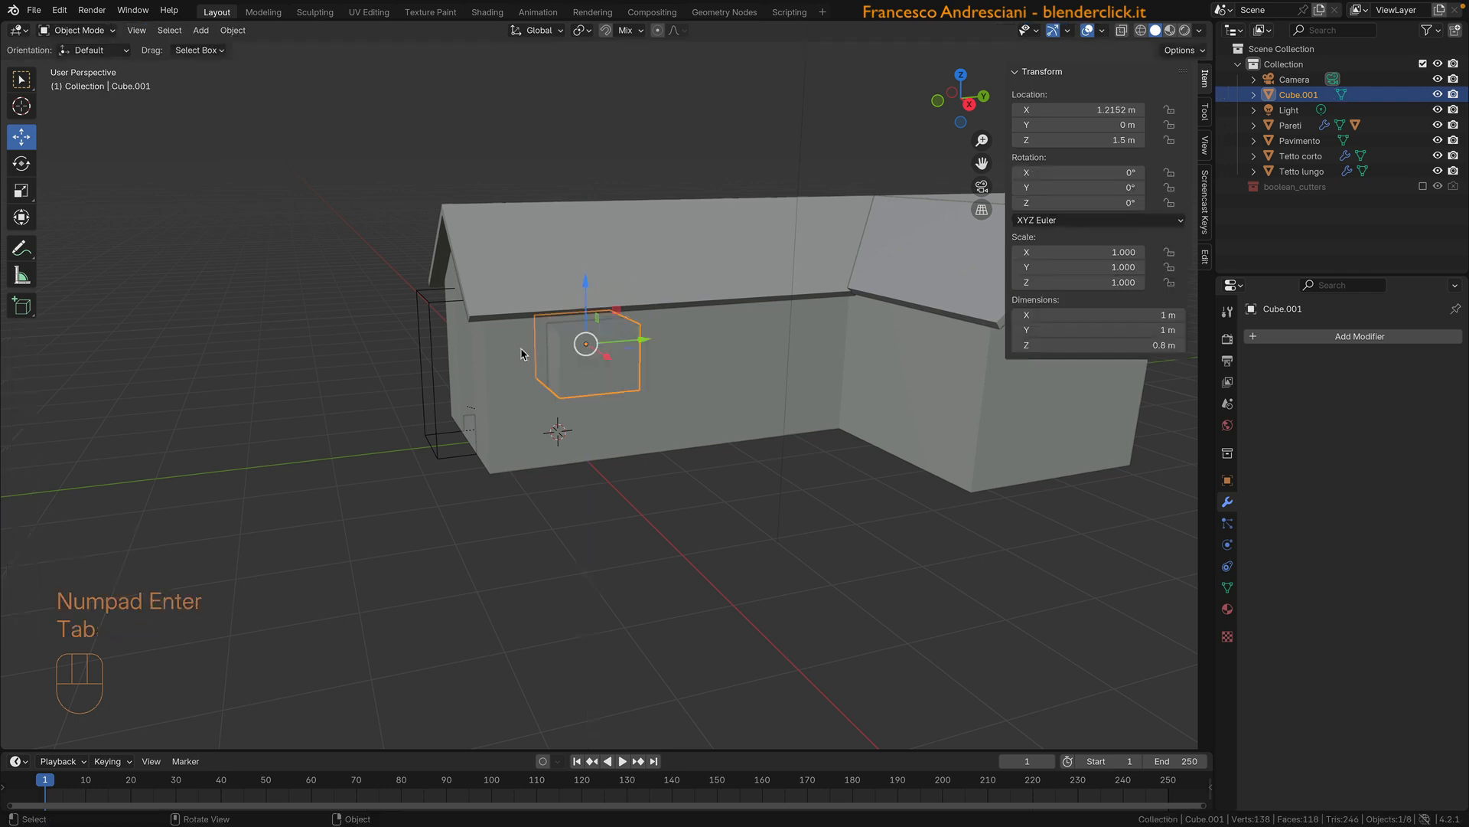
Step: Cut the first window opening by subtracting the cube from the Pareti walls with a Bool Tool difference
mouse_move(521, 352)
middle_down()
mouse_move(502, 338)
mouse_move(536, 351)
middle_up()
shift+click(681, 358)
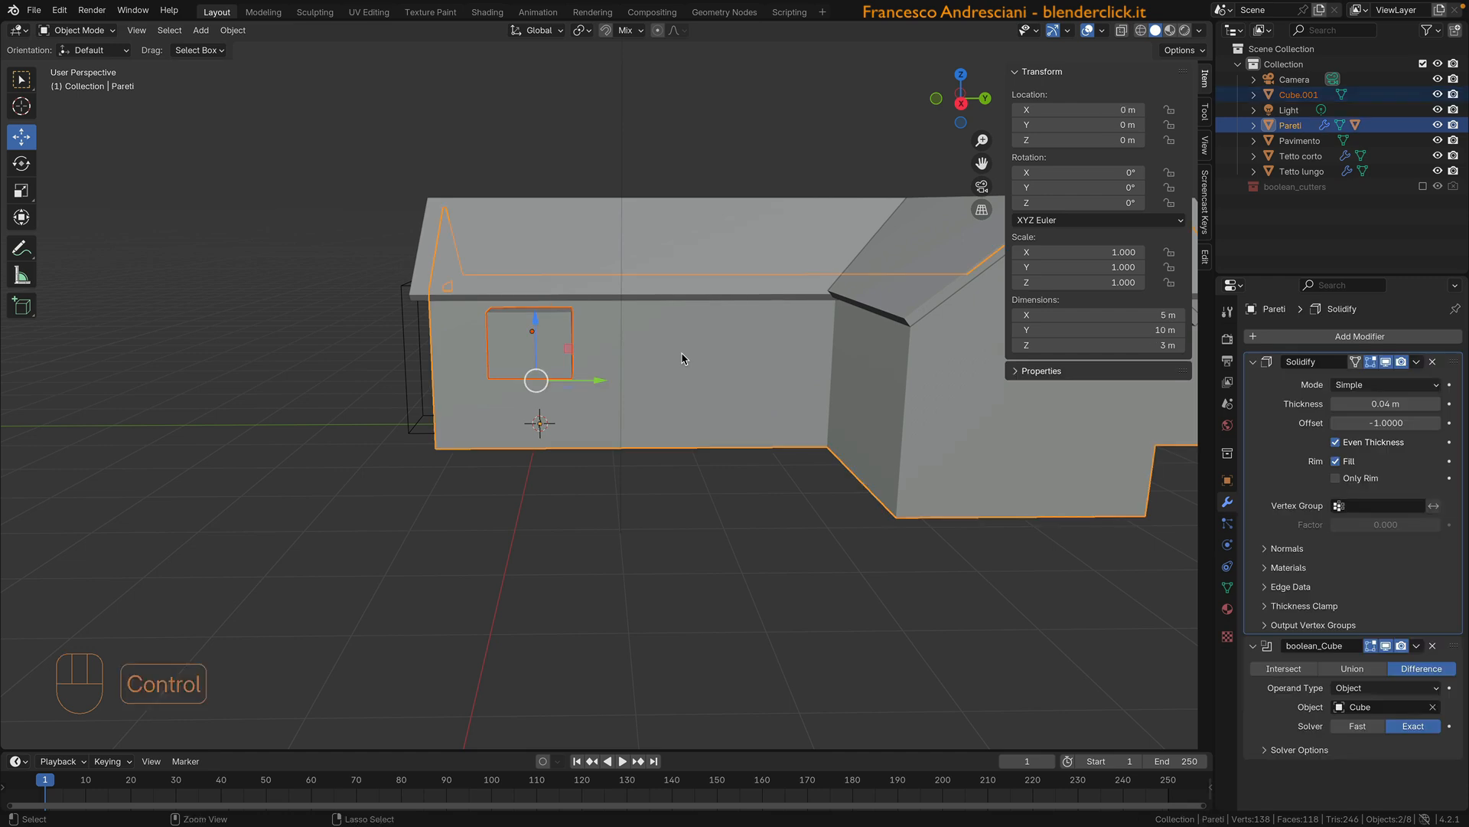
key(ctrl+KP_Subtract)
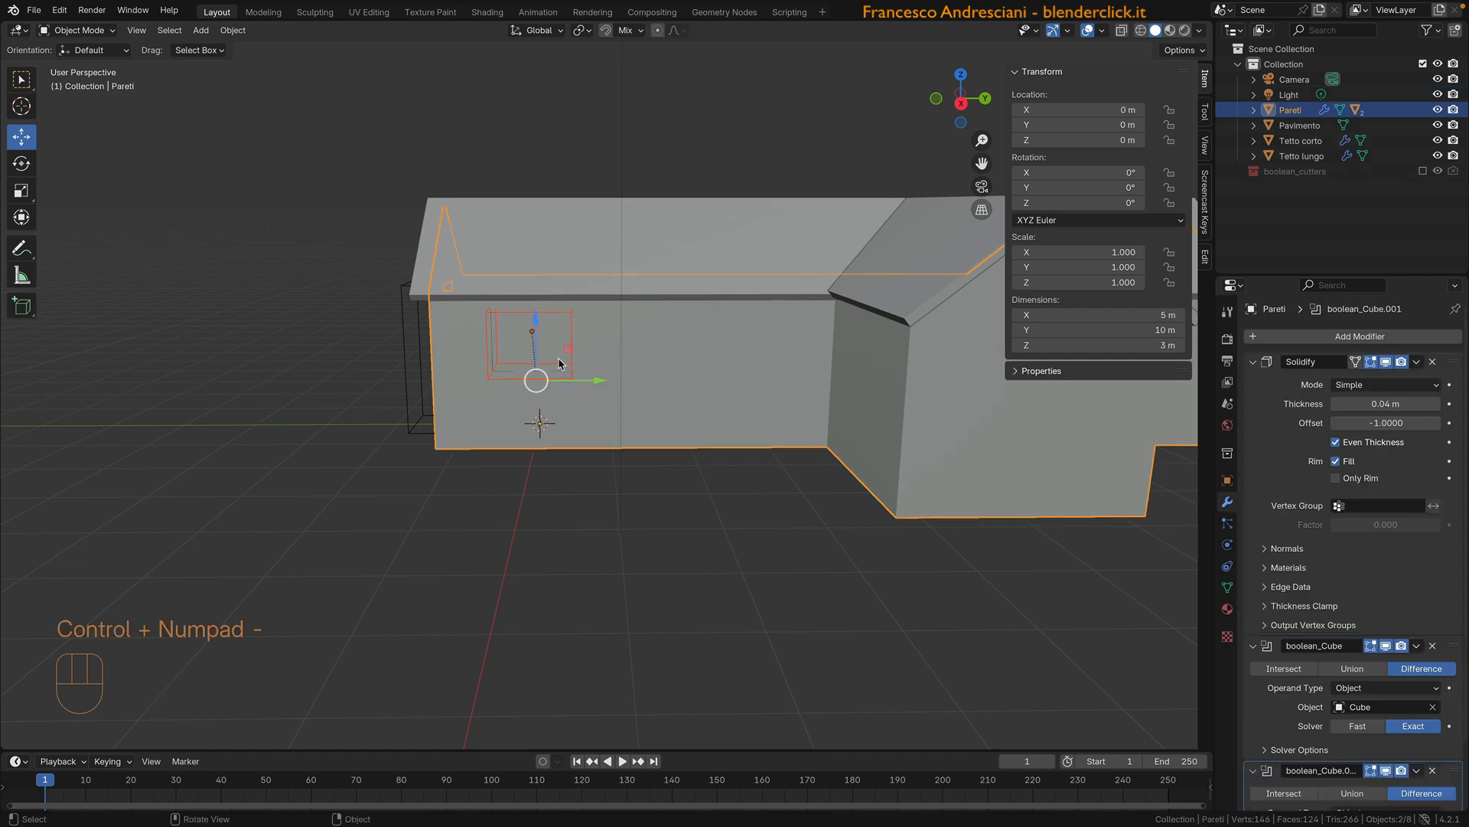
middle_drag(558, 357, 691, 373)
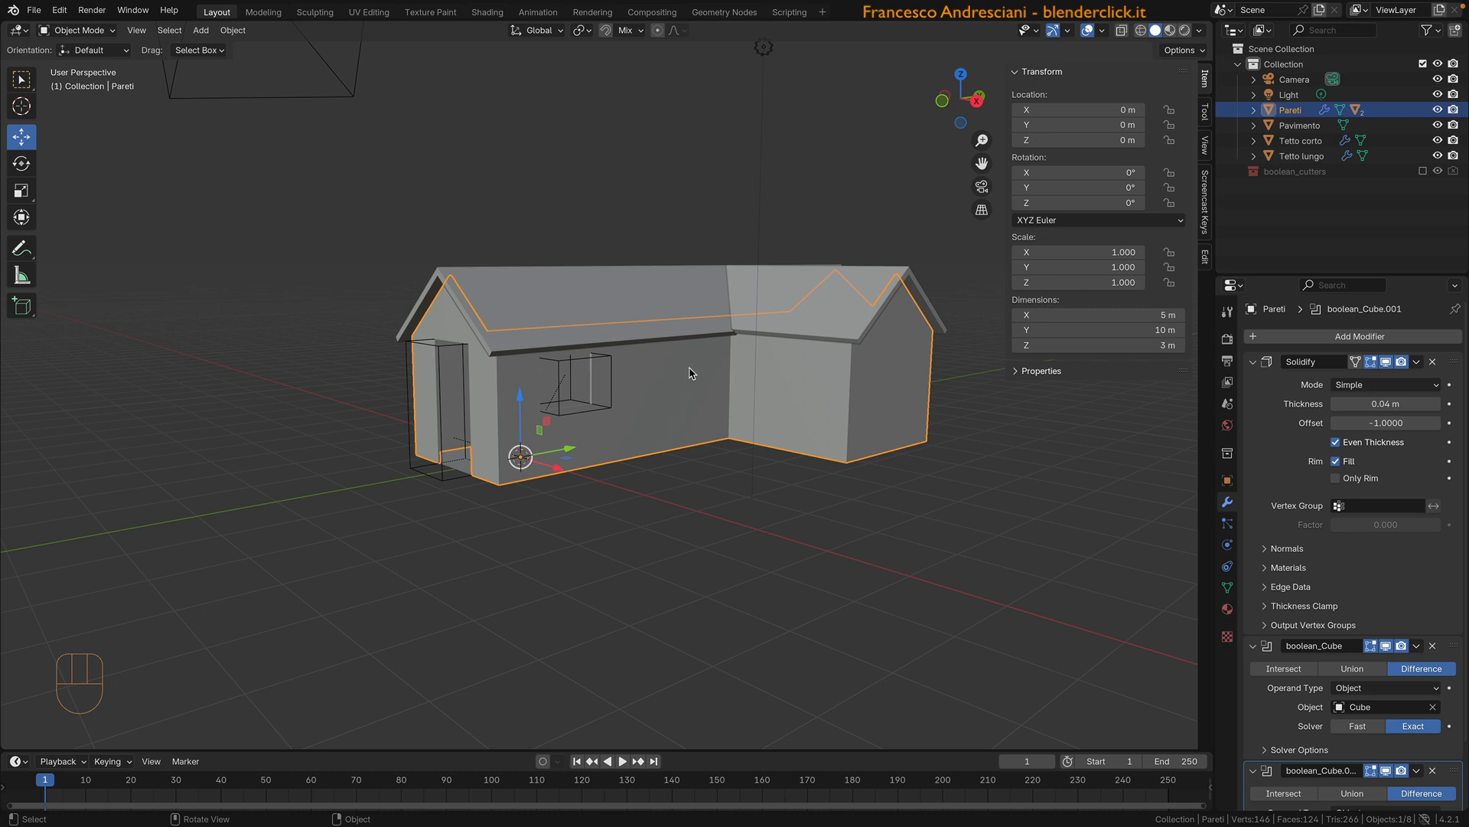
Step: Duplicate the window cutter and offset the copy 2 m along global Y
click(612, 388)
middle_drag(584, 398, 546, 408)
key(shift+d)
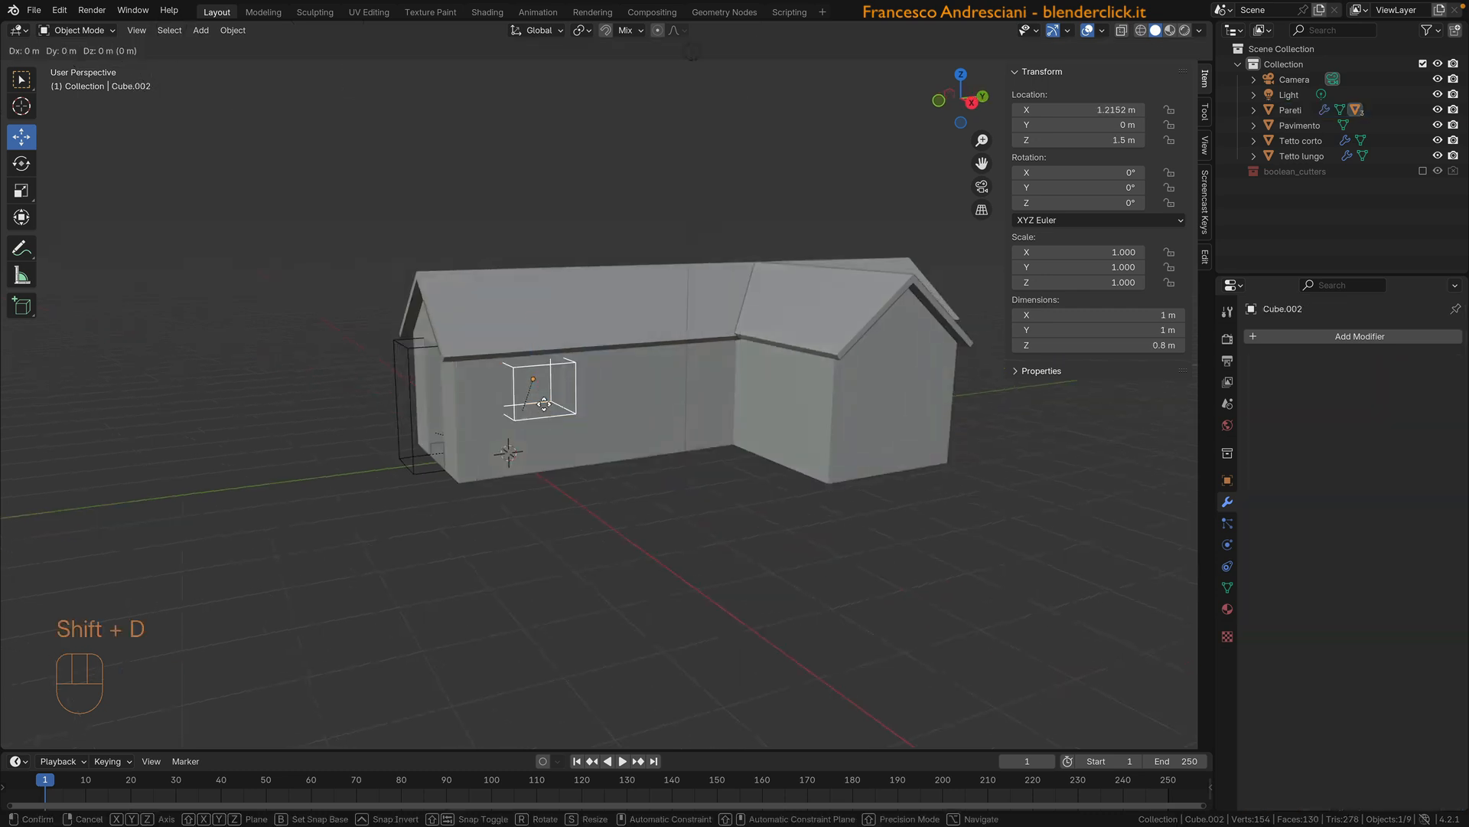
key(y)
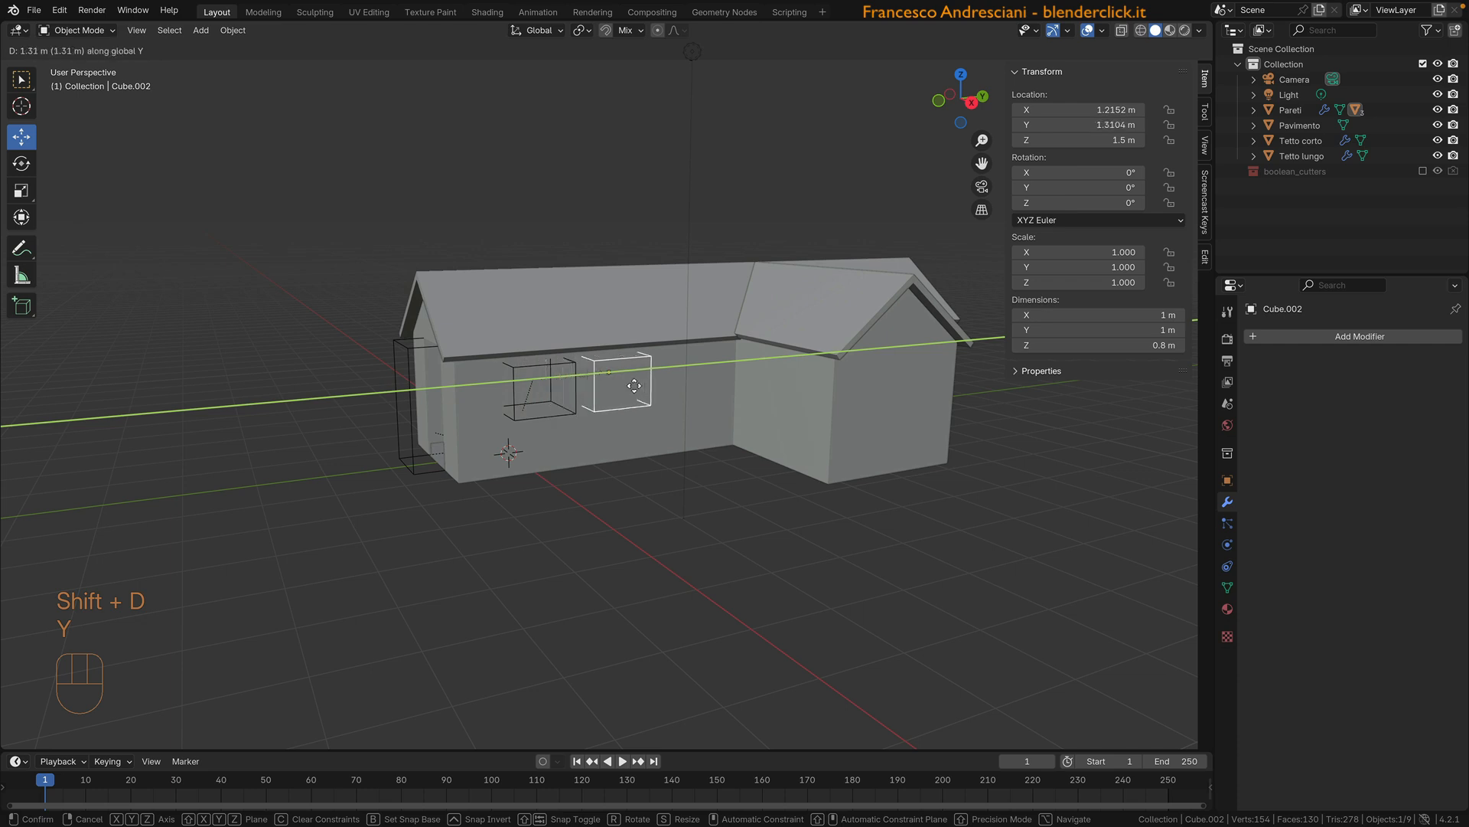
key(KP_2)
key(KP_Enter)
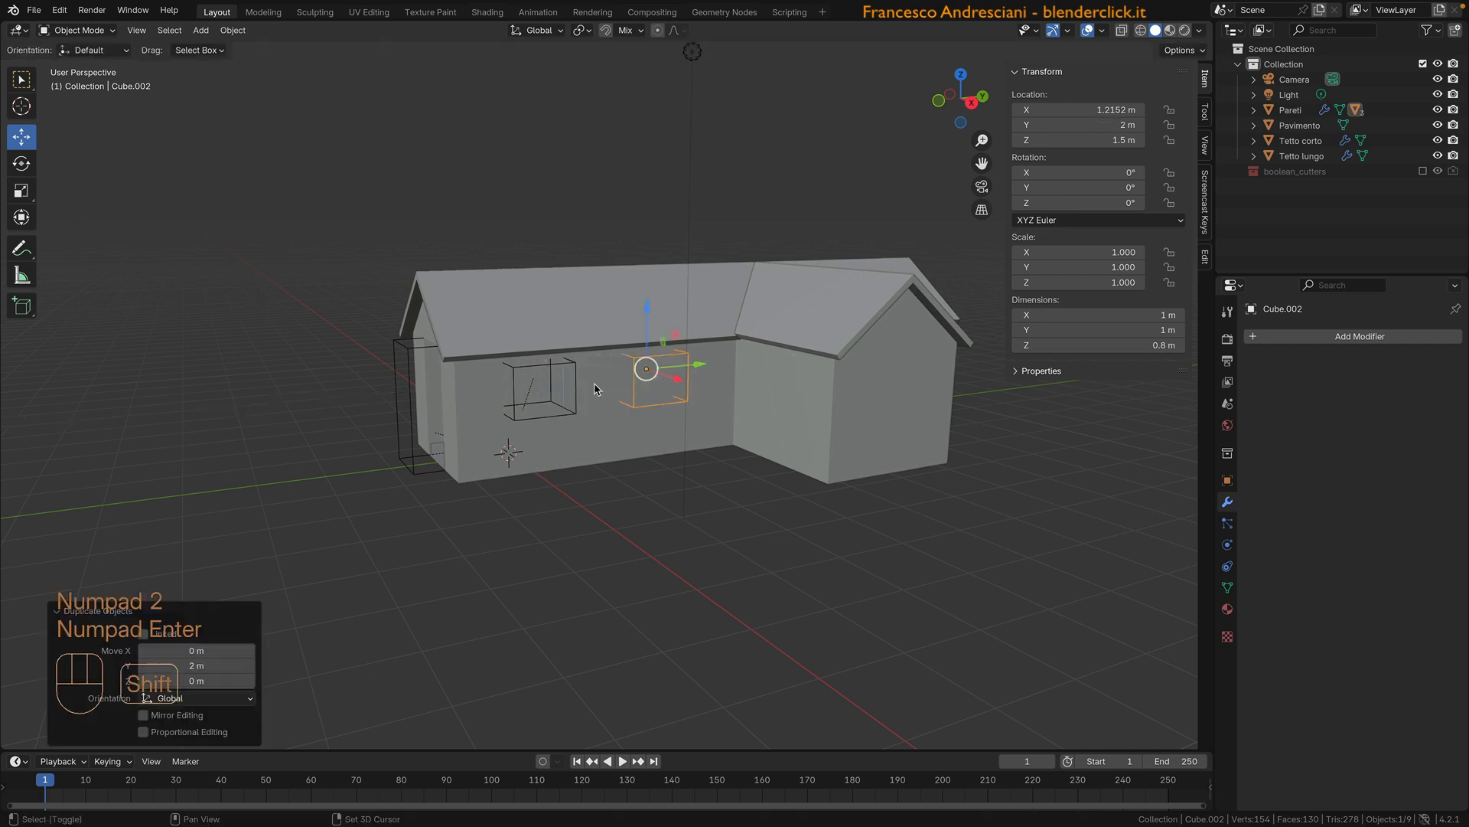
Step: Cut the second window opening by subtracting the duplicated cutter from Pareti with a Bool Tool difference
shift+click(595, 388)
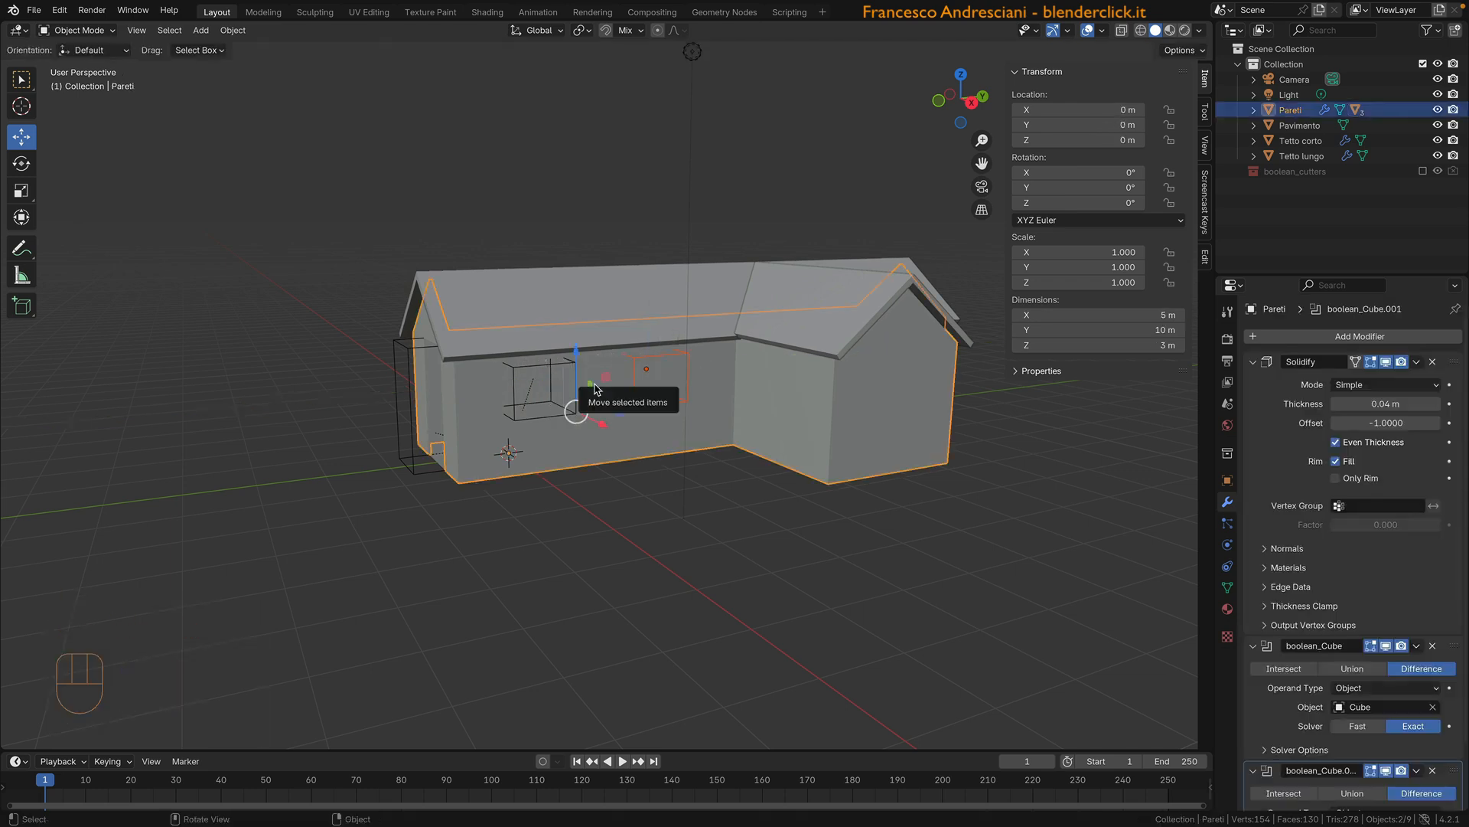
key(ctrl+KP_Subtract)
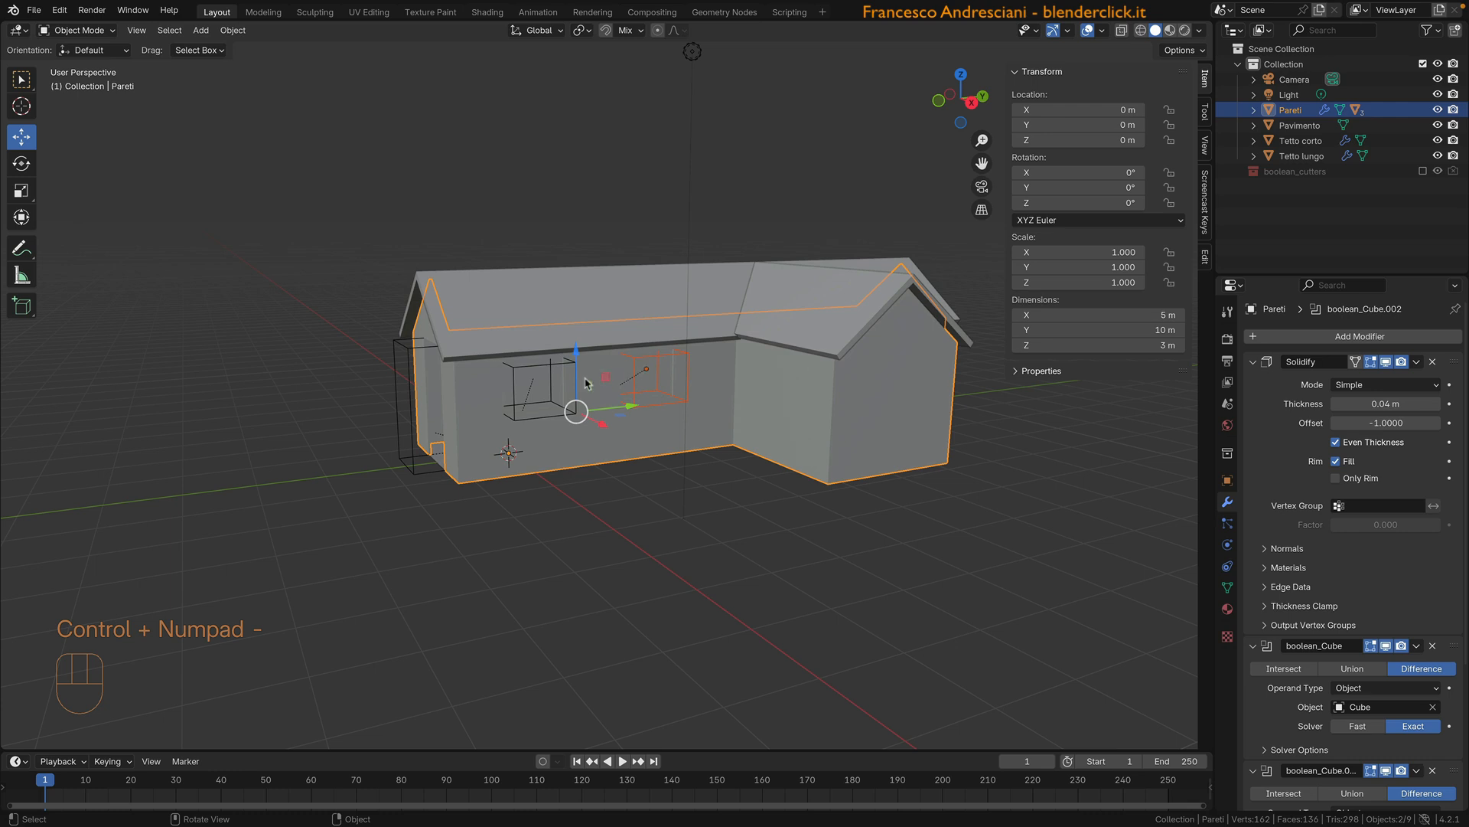
click(530, 371)
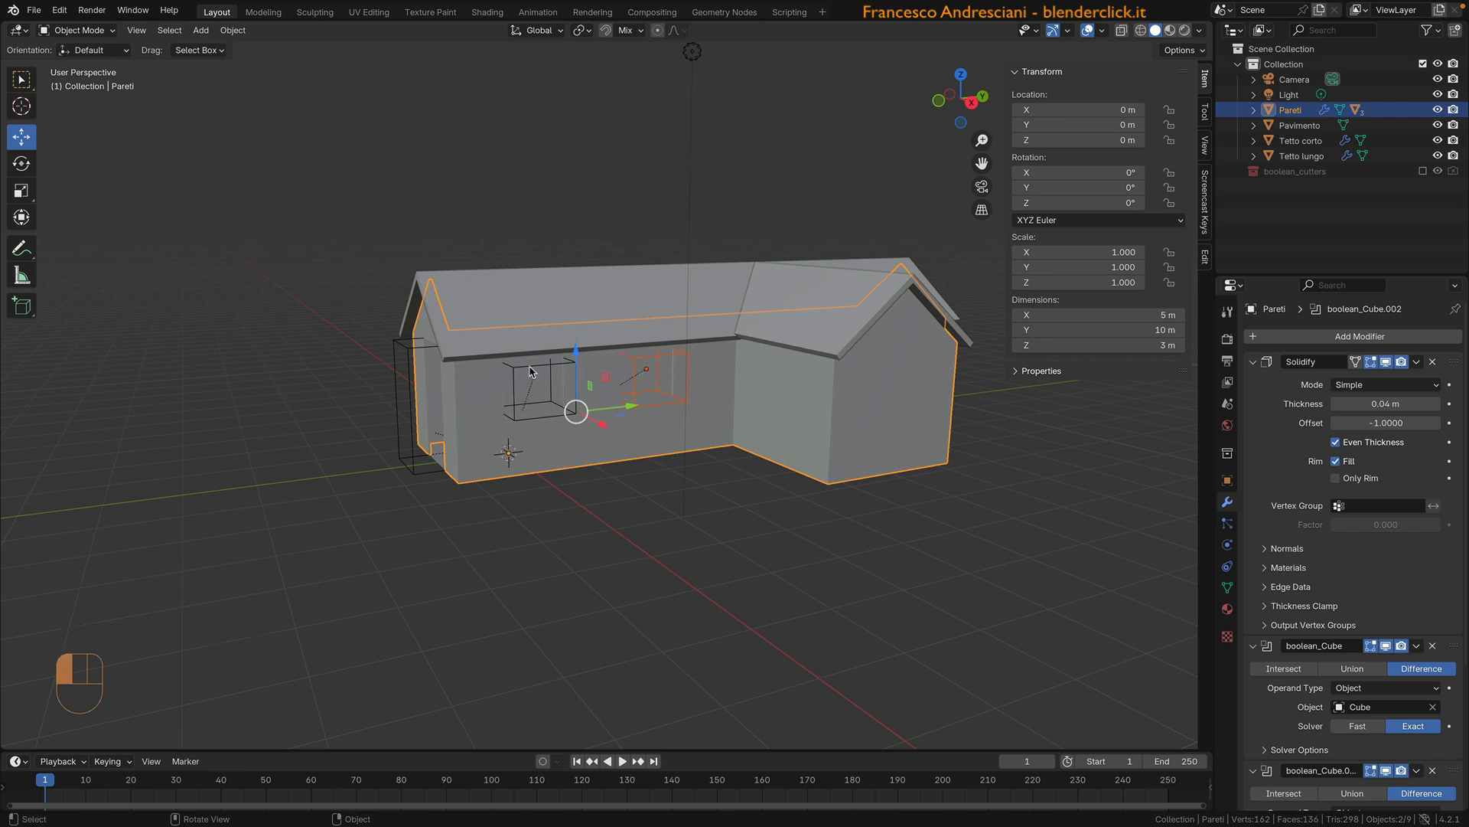
Step: Duplicate the door cutter and snap the copy by a base point to the bottom of the short wing's end wall
middle_drag(602, 372, 632, 364)
click(408, 473)
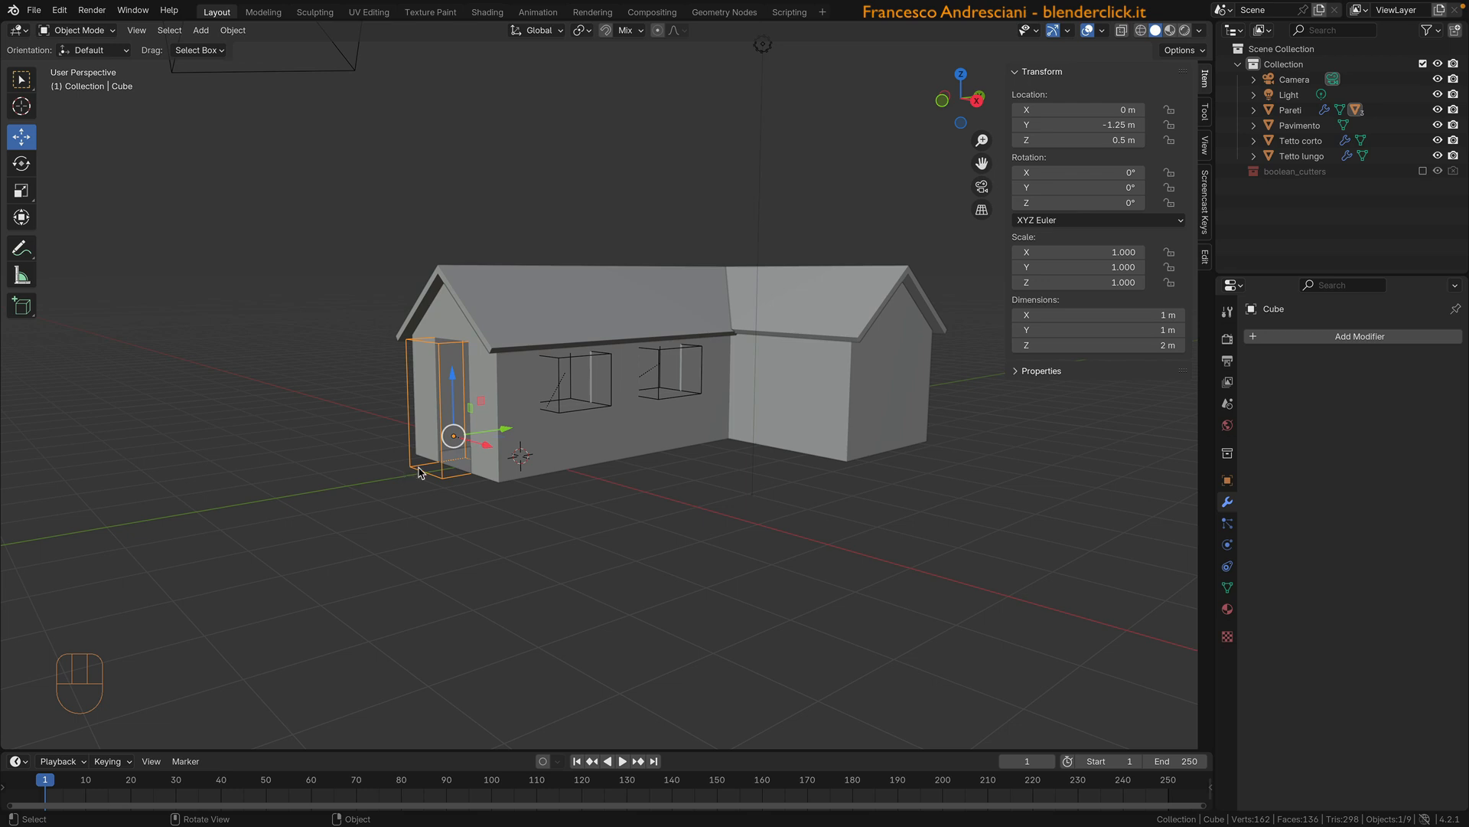
key(shift+d)
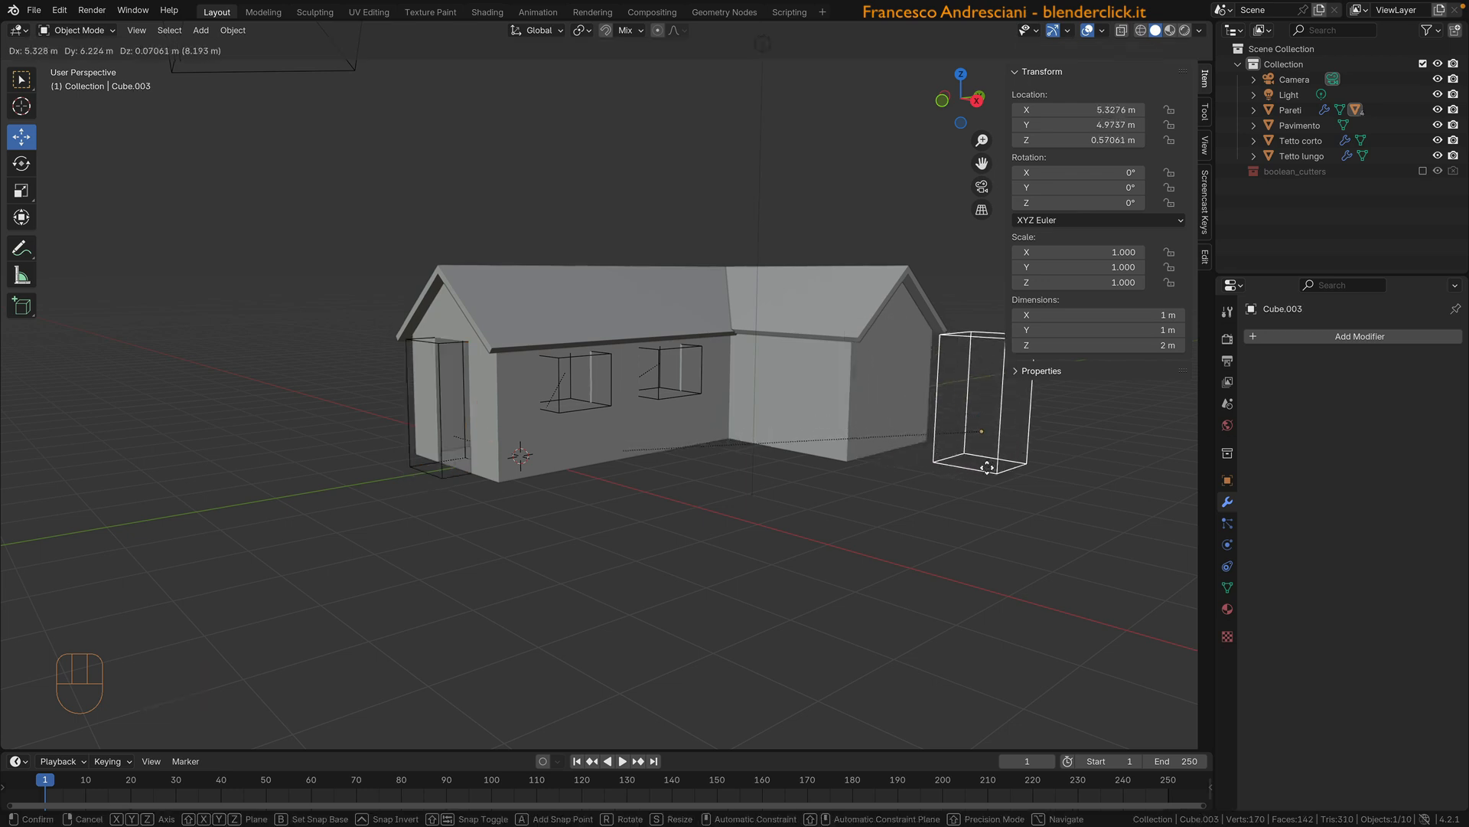
click(977, 473)
mouse_move(977, 472)
middle_down()
mouse_move(515, 567)
mouse_move(322, 551)
mouse_move(360, 551)
middle_up()
key(g)
key(b)
click(296, 540)
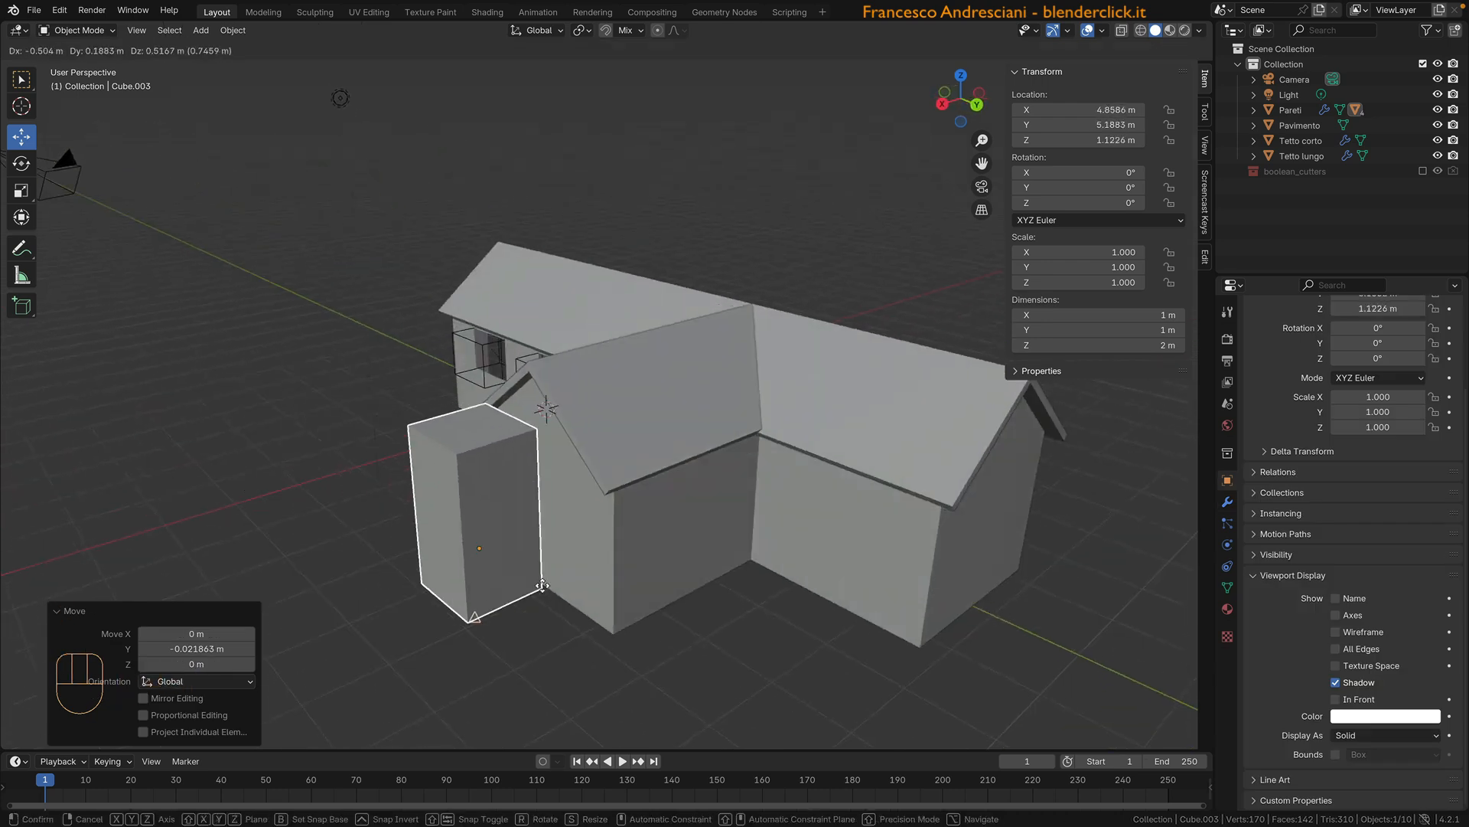
click(548, 589)
Step: Move the copied door cutter about 0.46 m along negative global X so it passes through the end wall
key(g)
key(x)
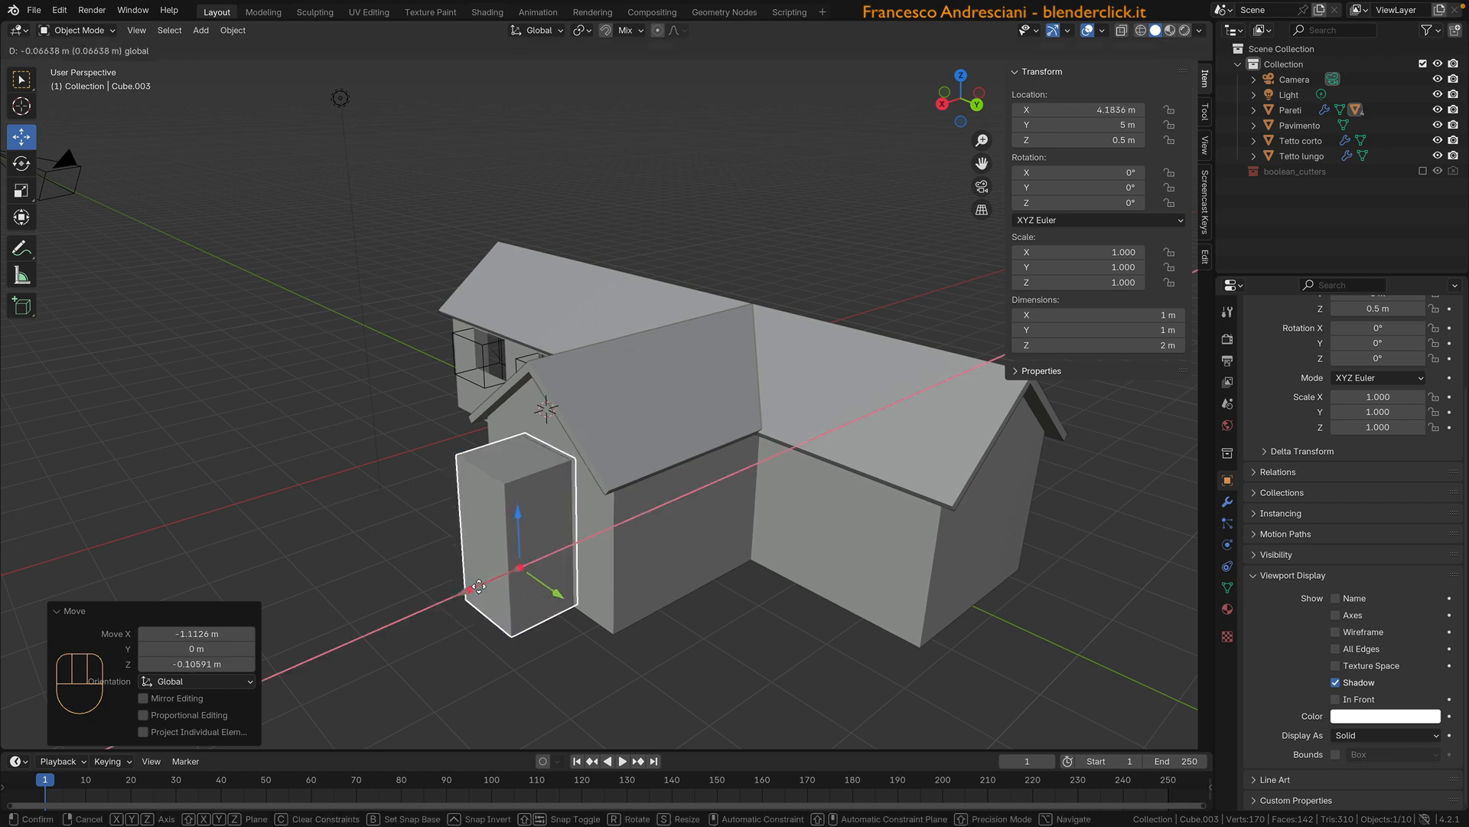
click(637, 570)
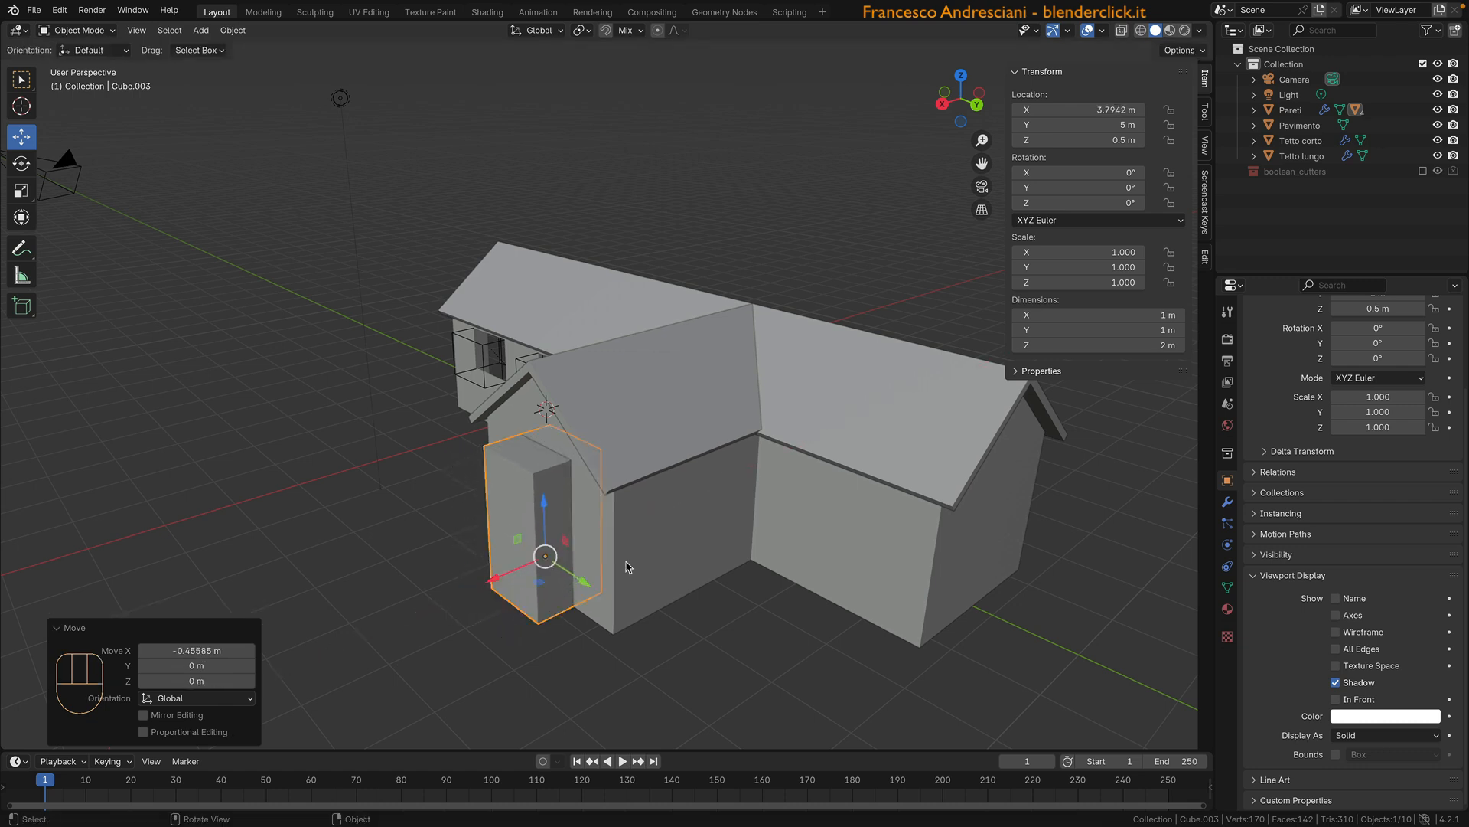
Step: Cut the short wing's door opening by subtracting the copied cutter from Pareti with a Bool Tool difference
shift+click(649, 553)
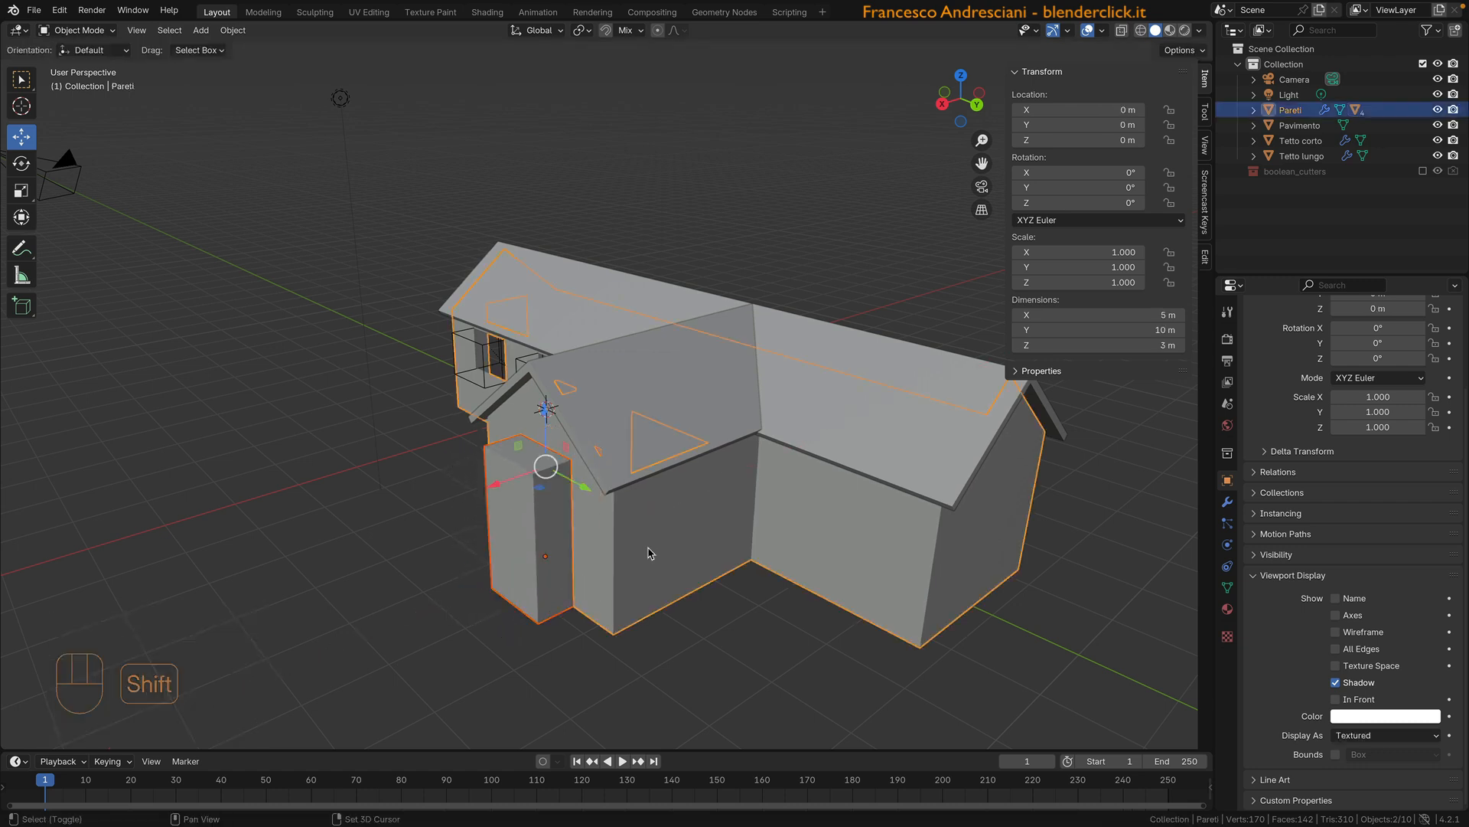
key(ctrl+KP_Subtract)
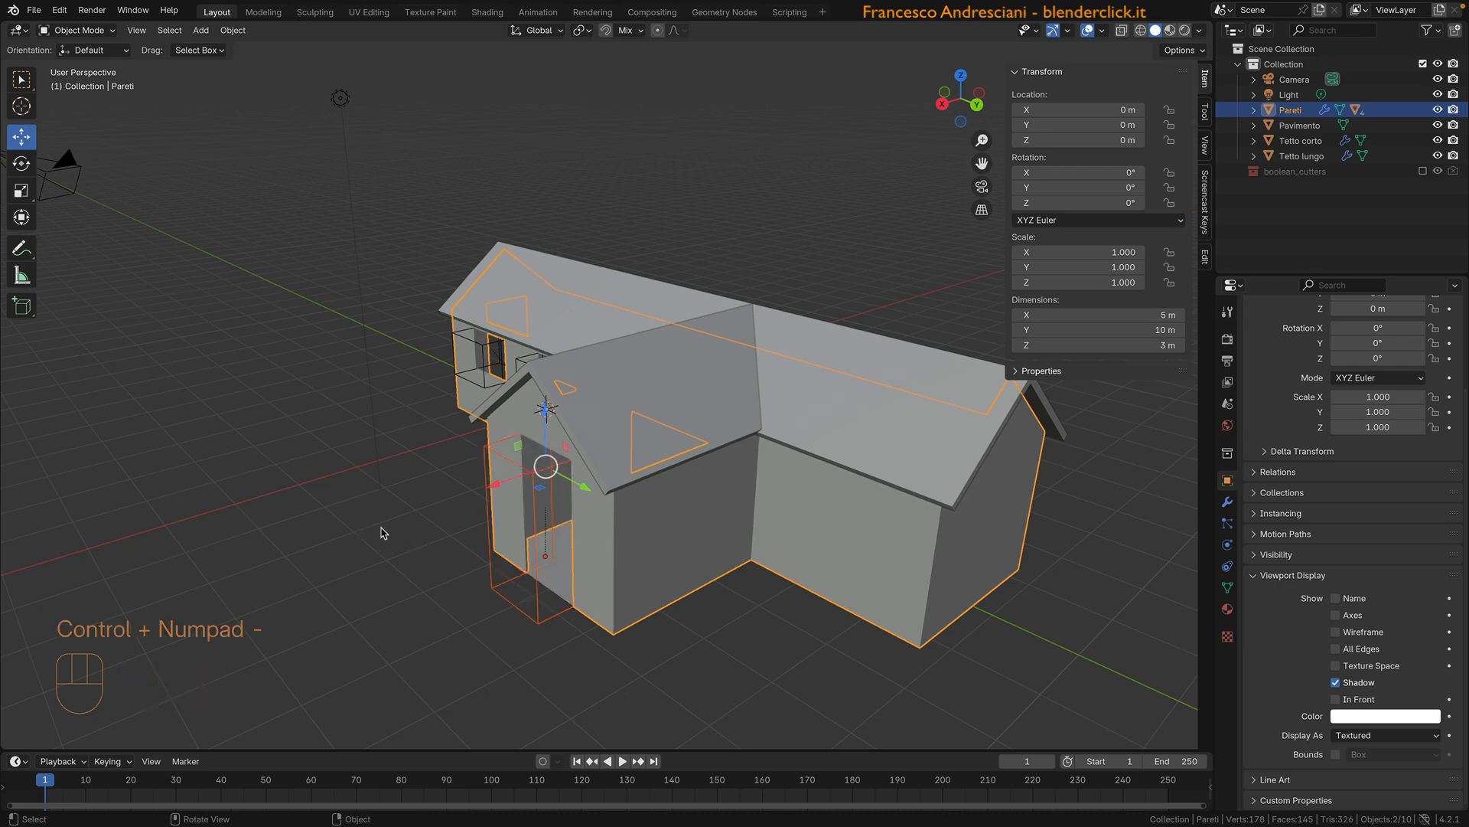
middle_drag(388, 533, 539, 472)
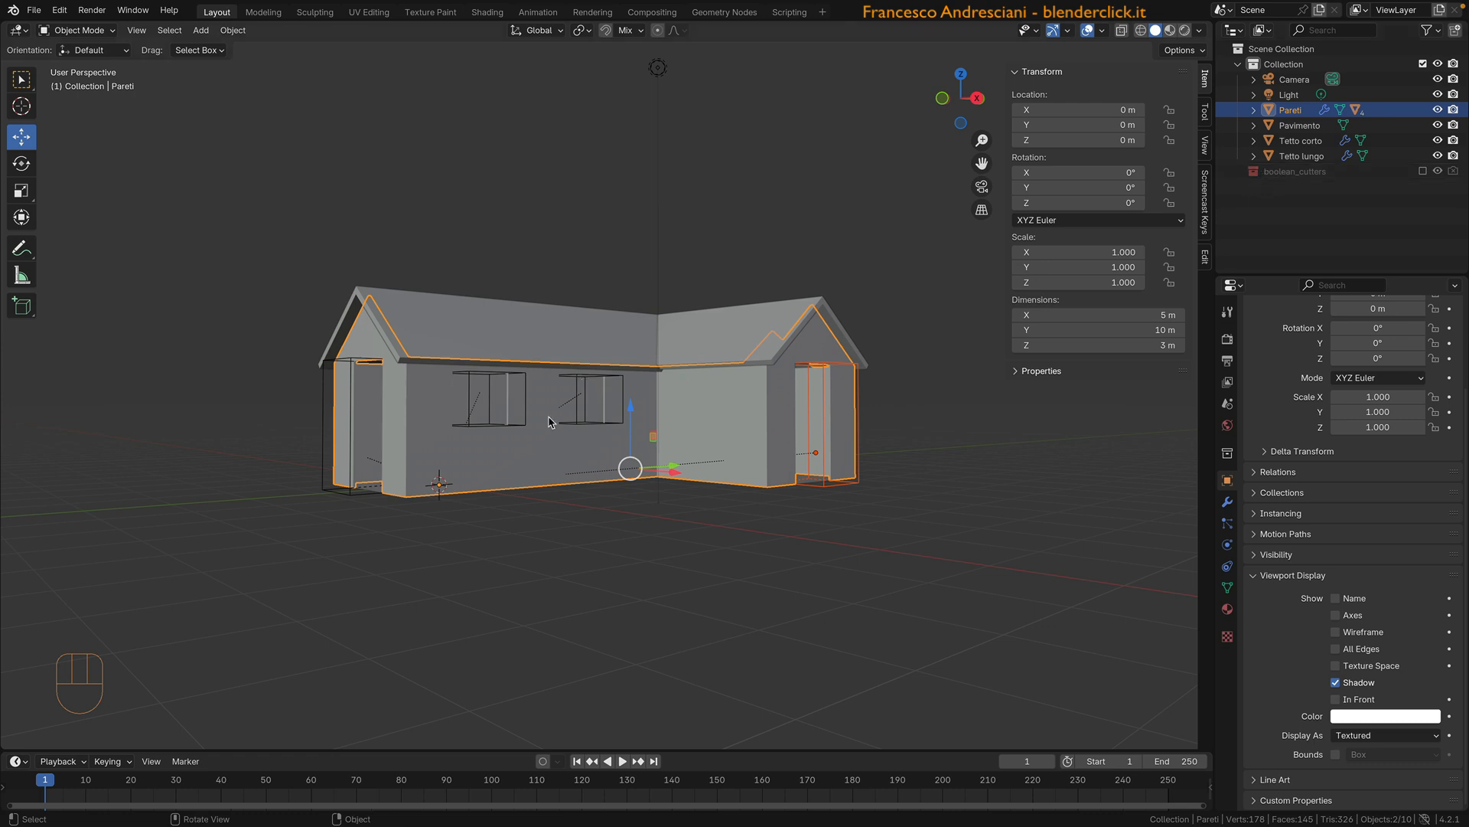
Step: Include the boolean_cutters collection, hide its four cubes in the viewport, and exclude the collection again
click(1290, 173)
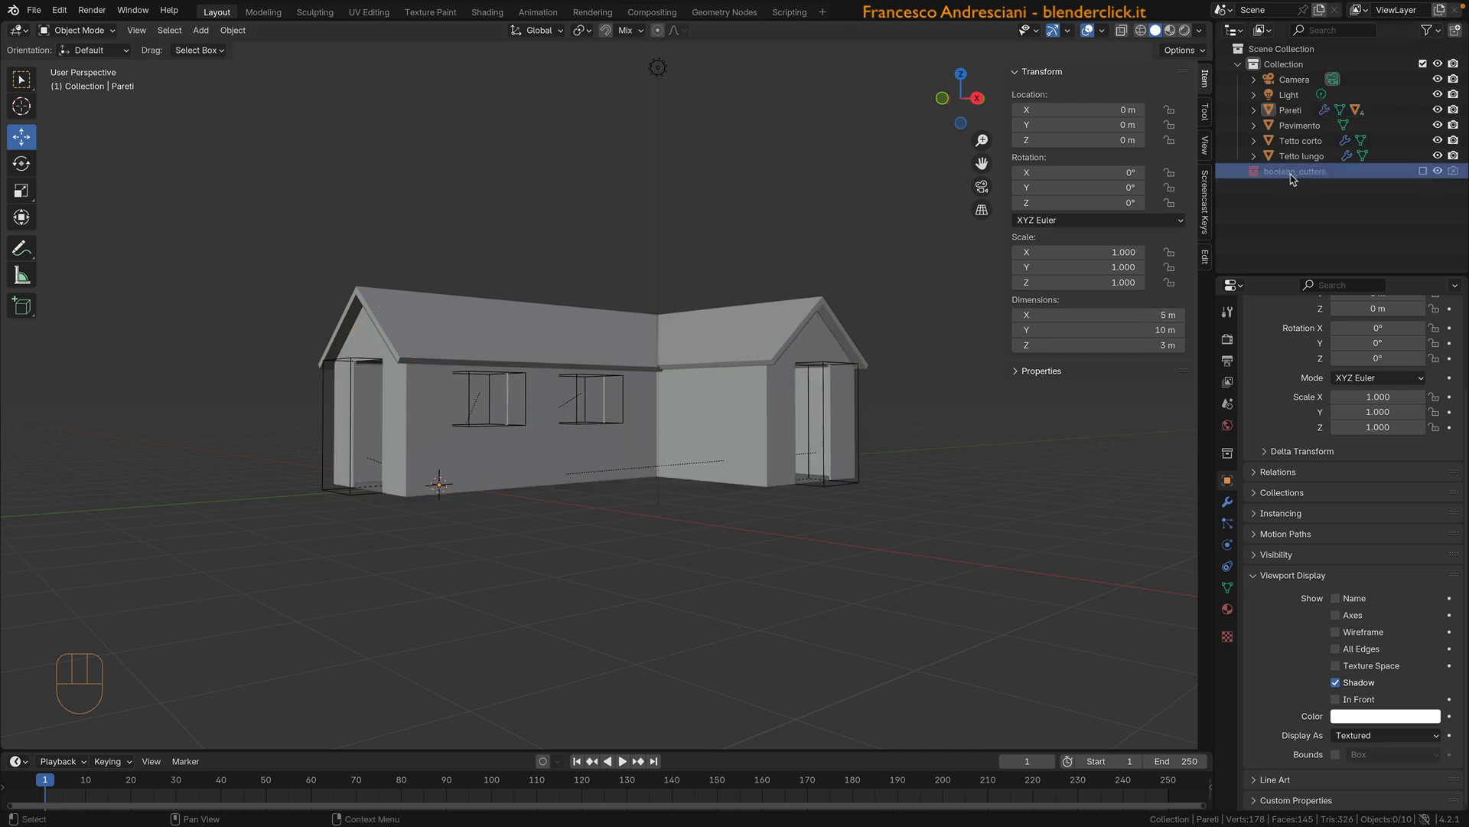
click(1421, 173)
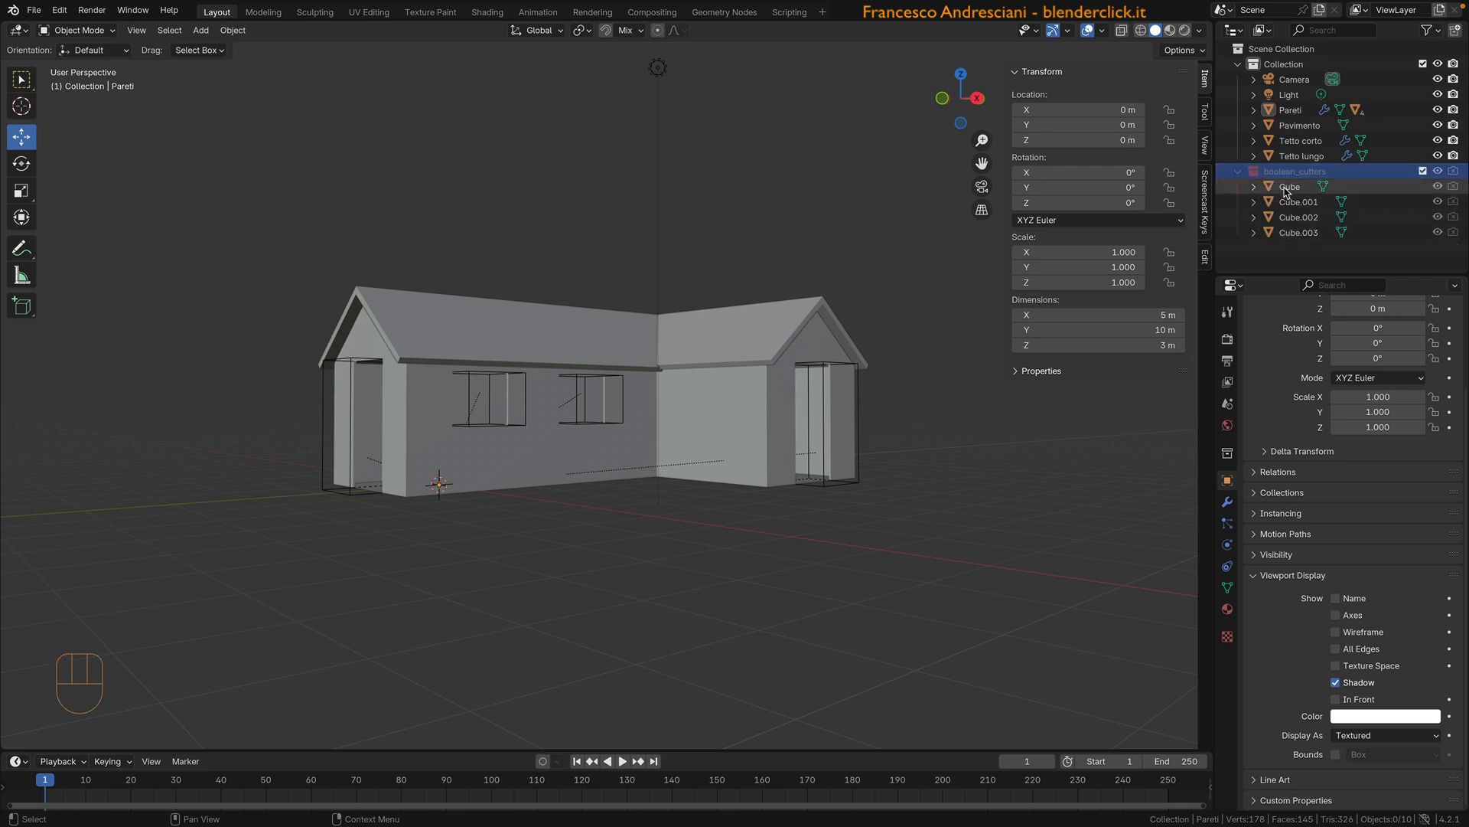
click(1288, 188)
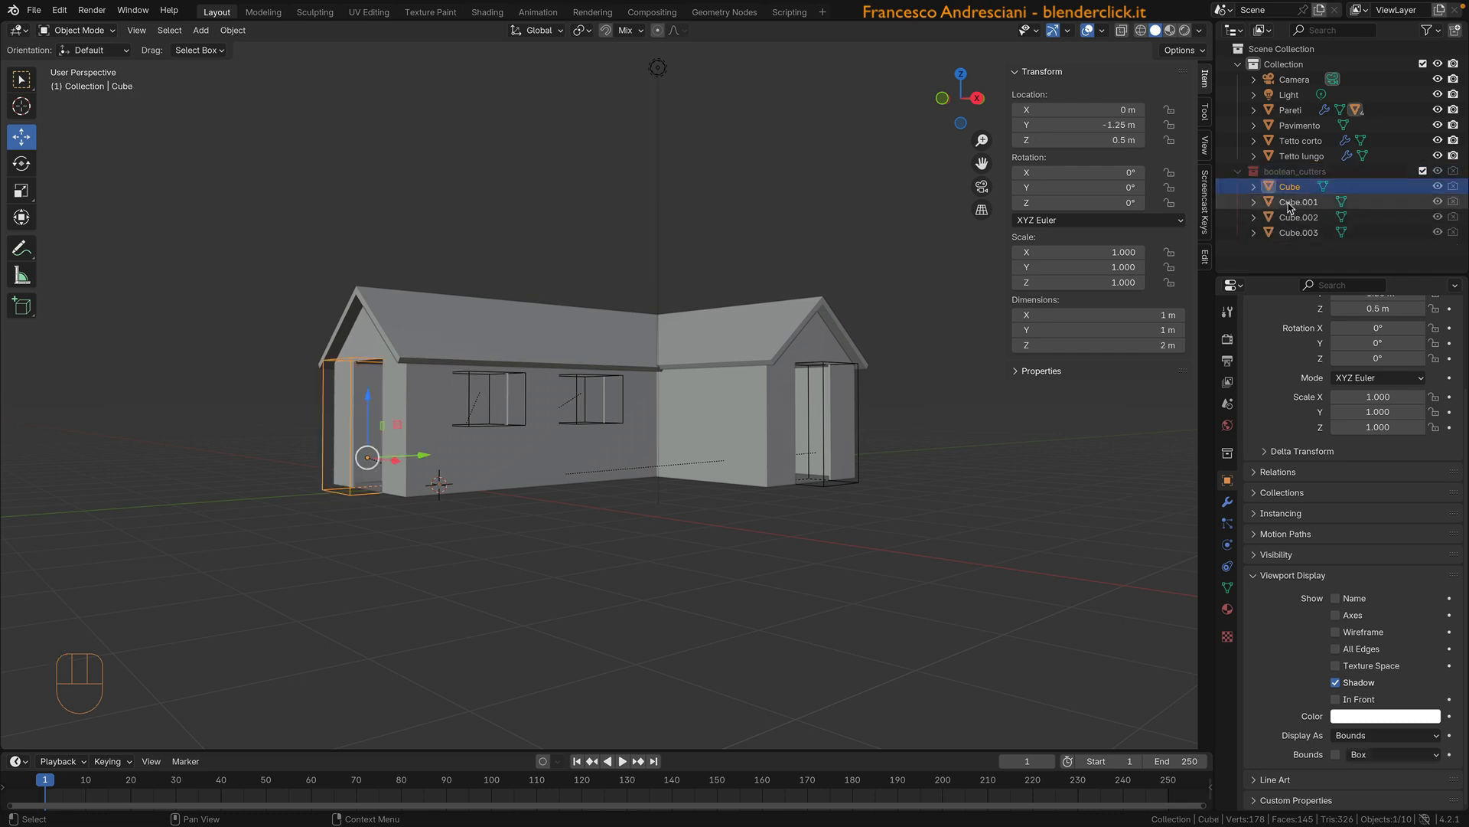
click(1291, 204)
click(1294, 217)
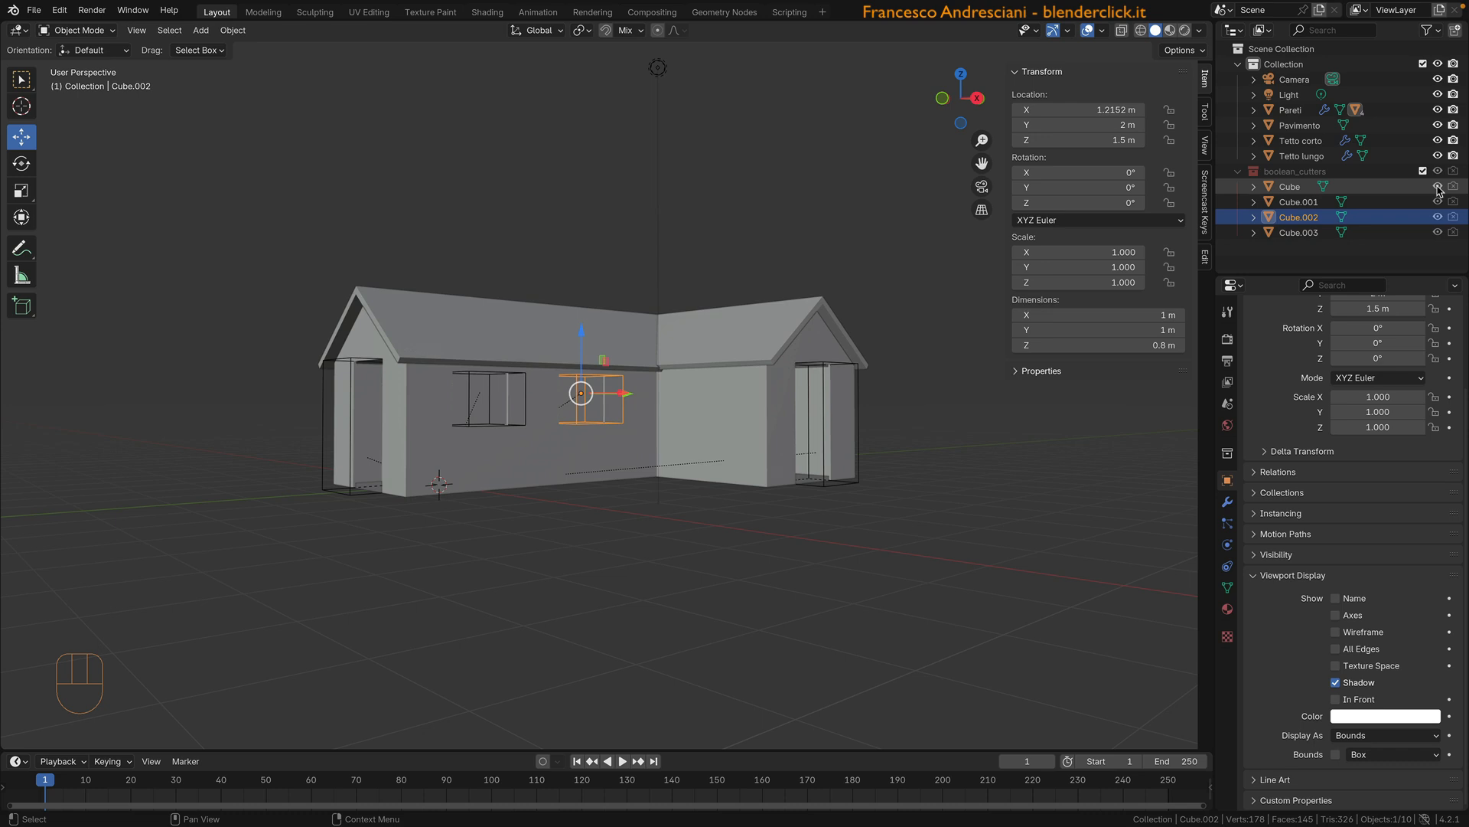
drag(1438, 189, 1440, 234)
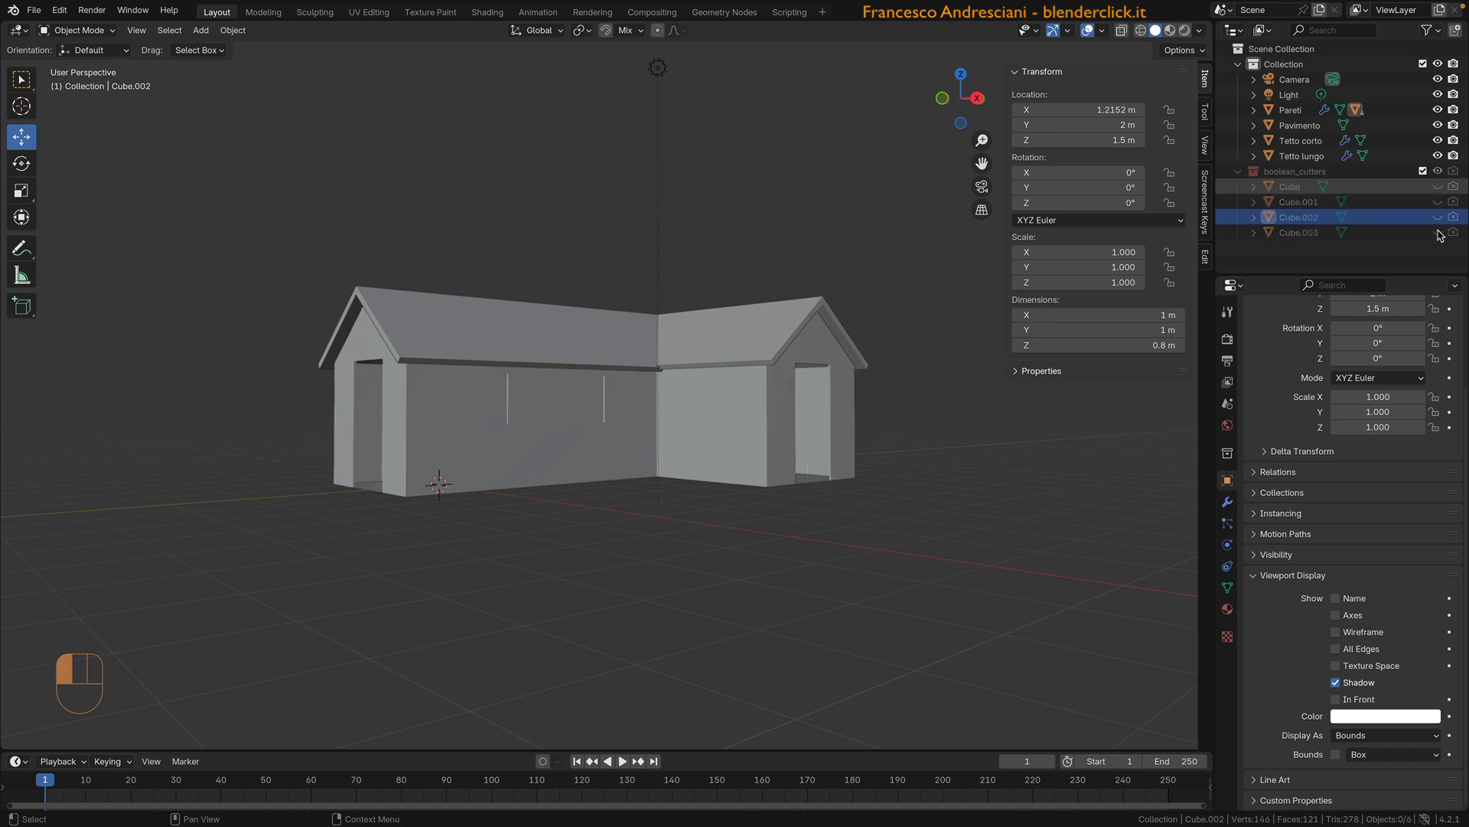
click(1423, 172)
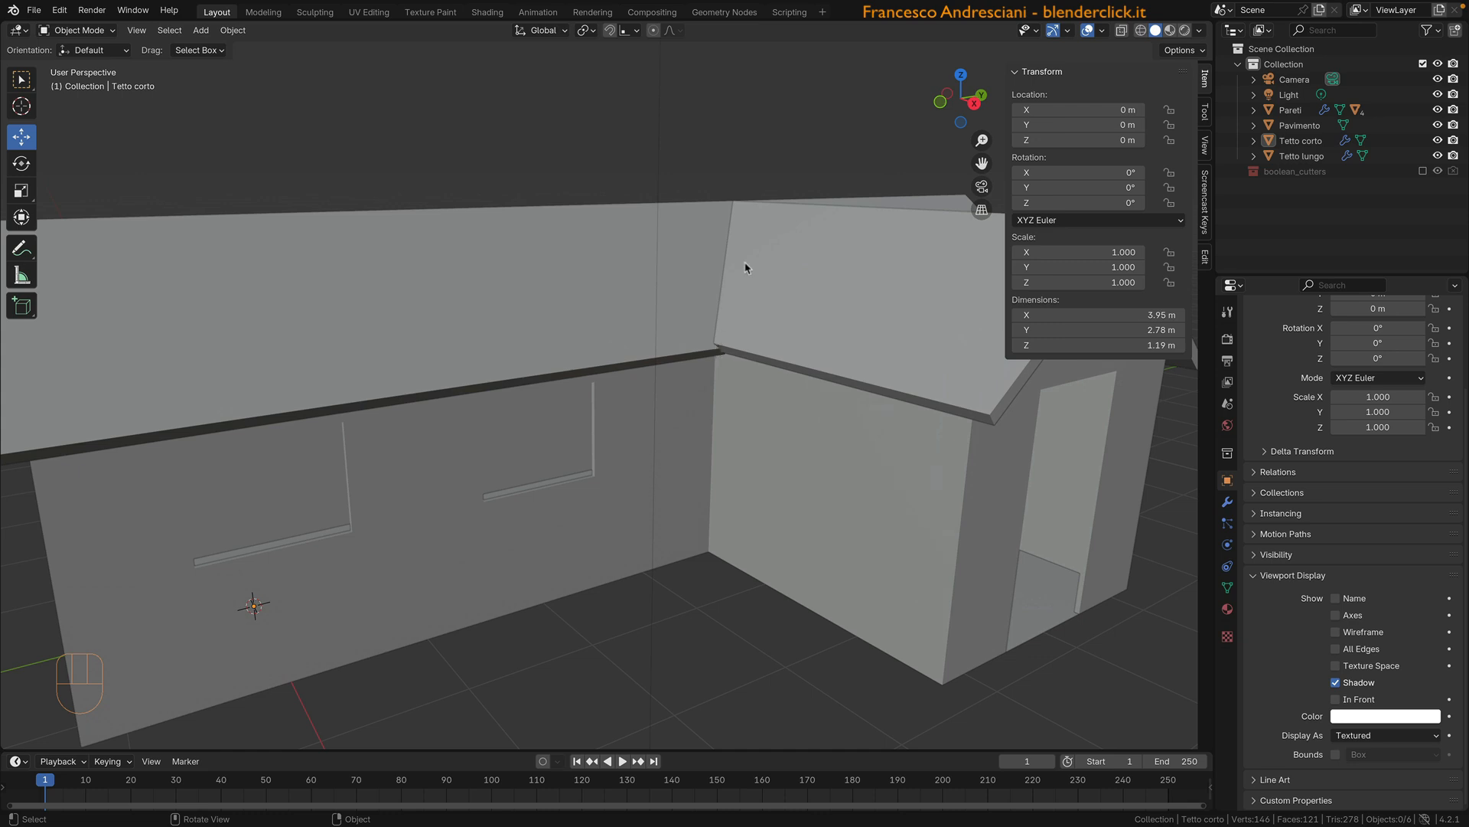
Step: Edge-slide Tetto corto's eave edge beside the windowed wall outward, unclamped, by a factor of about -0.031 to align with the long roof's eave
middle_drag(771, 300, 663, 364)
click(643, 357)
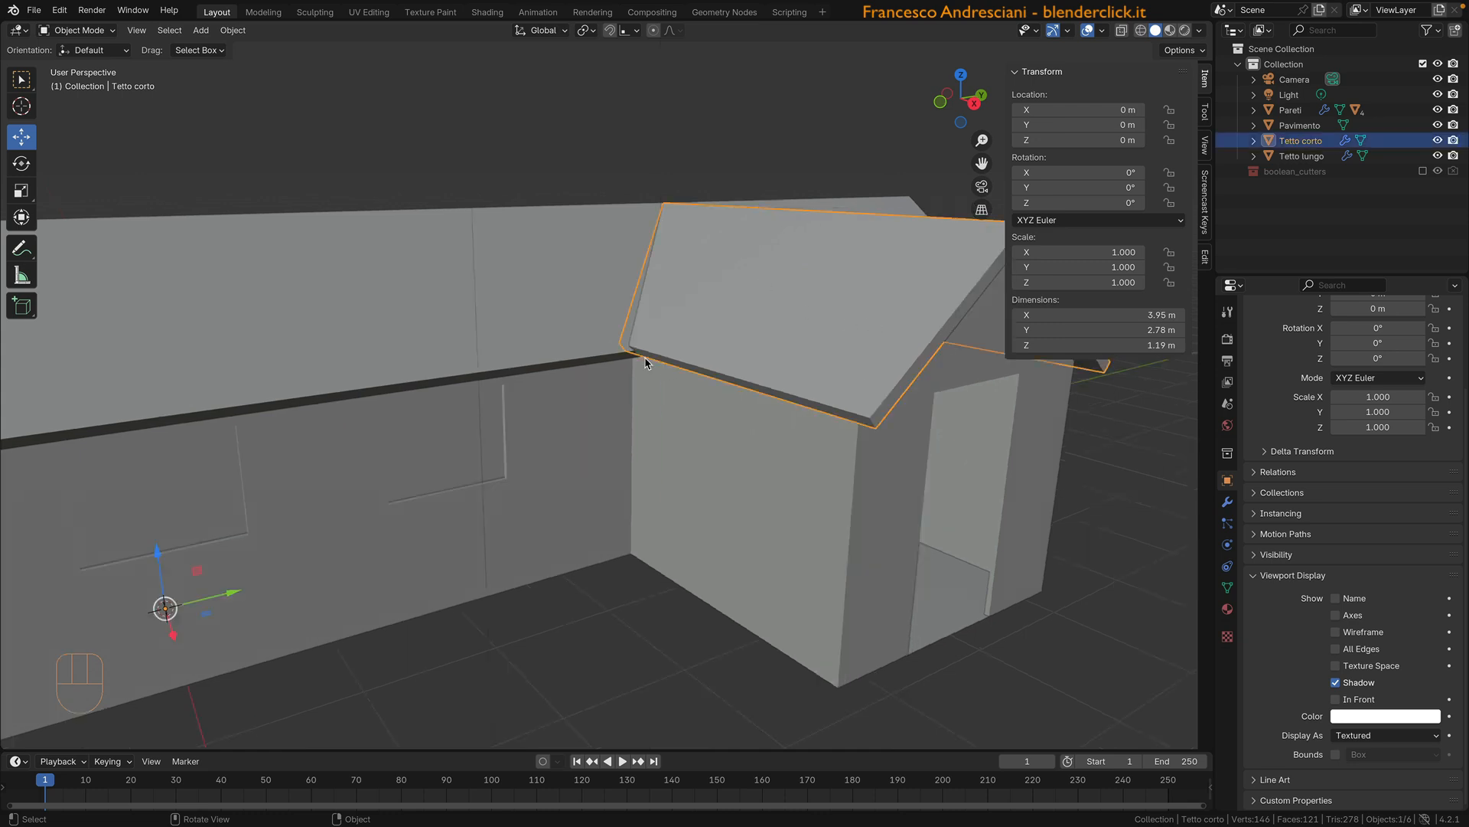
key(Tab)
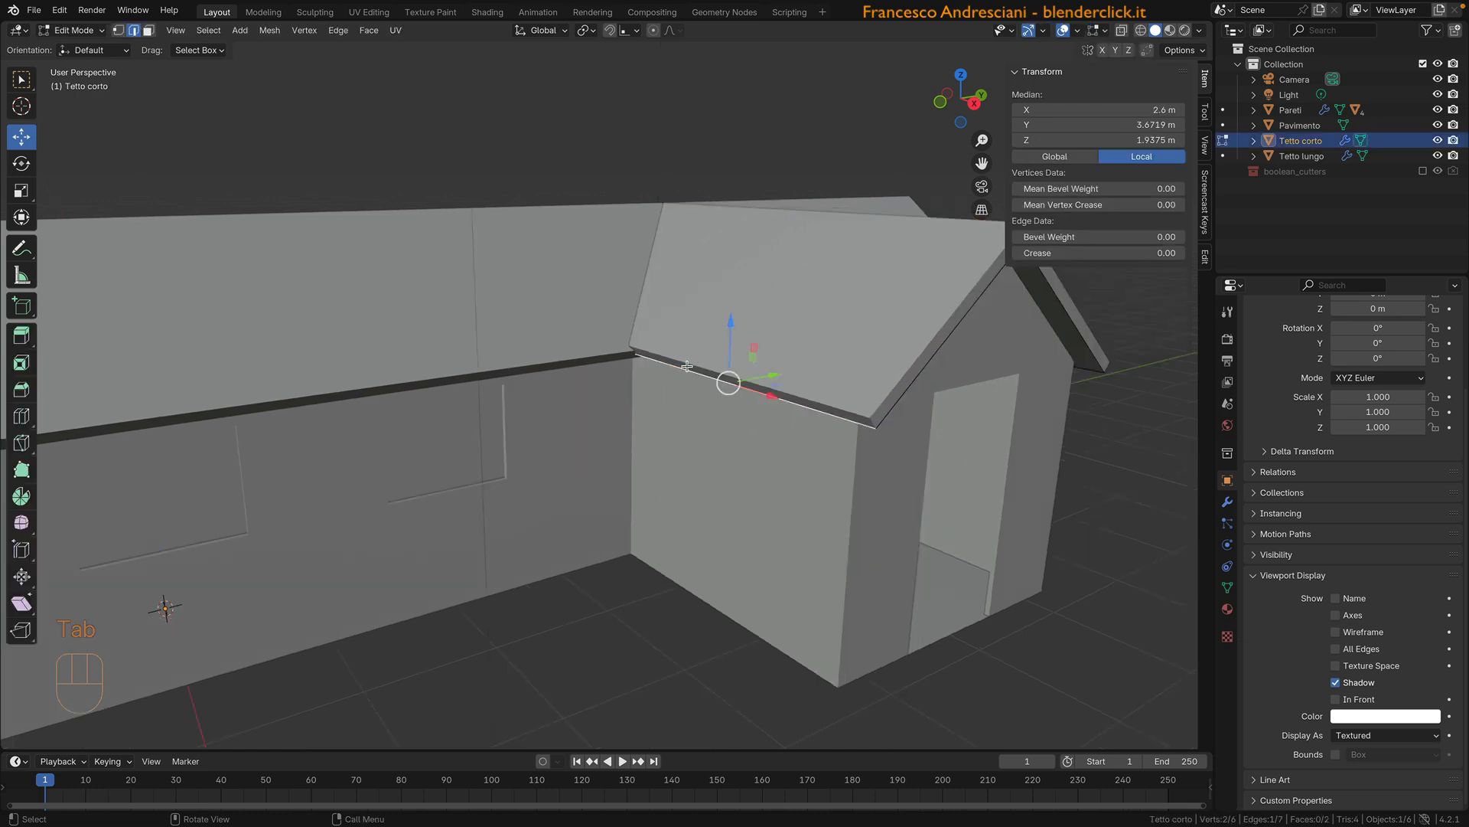
key(g)
key(g)
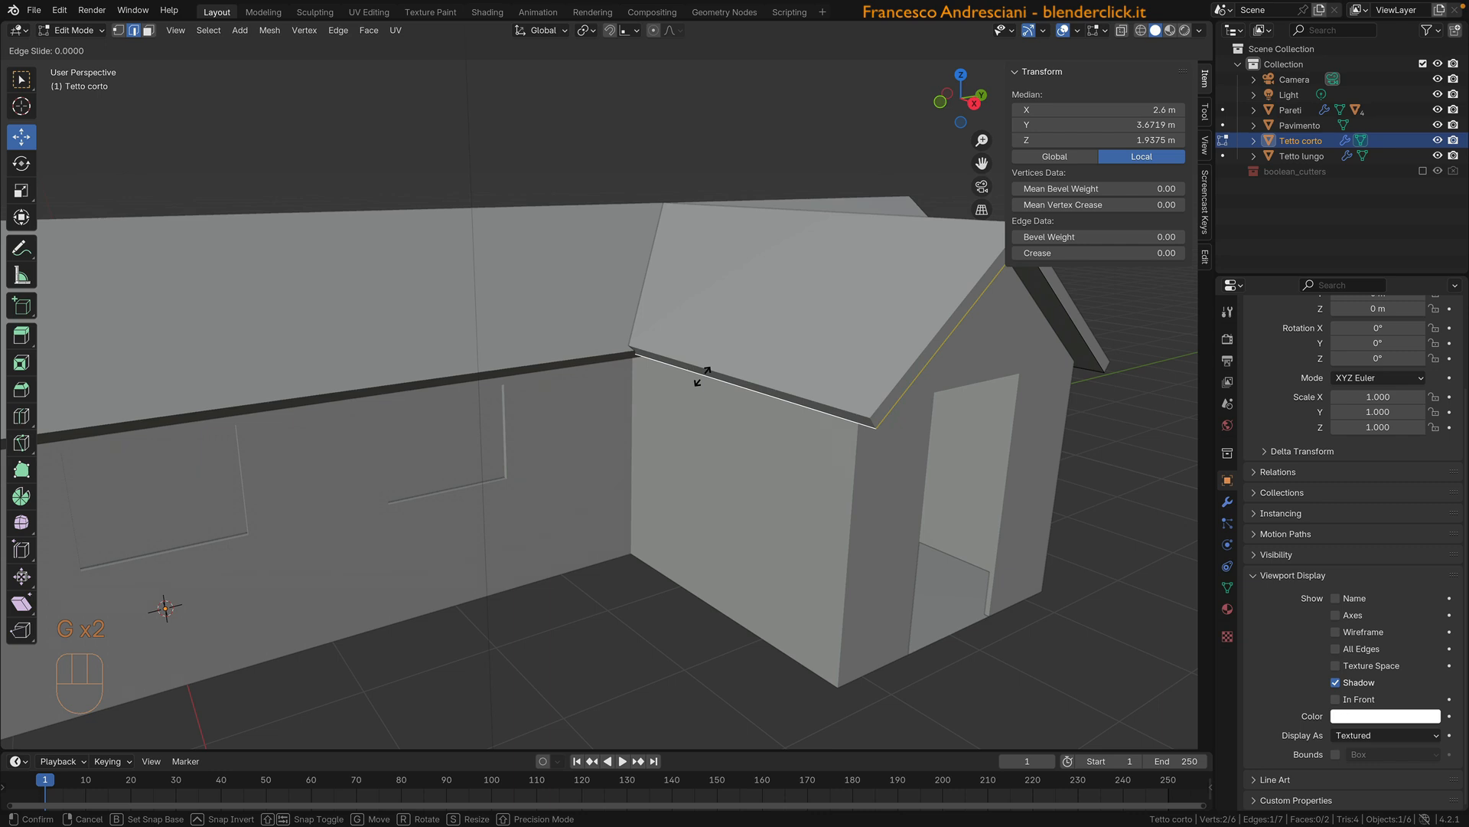
key(alt)
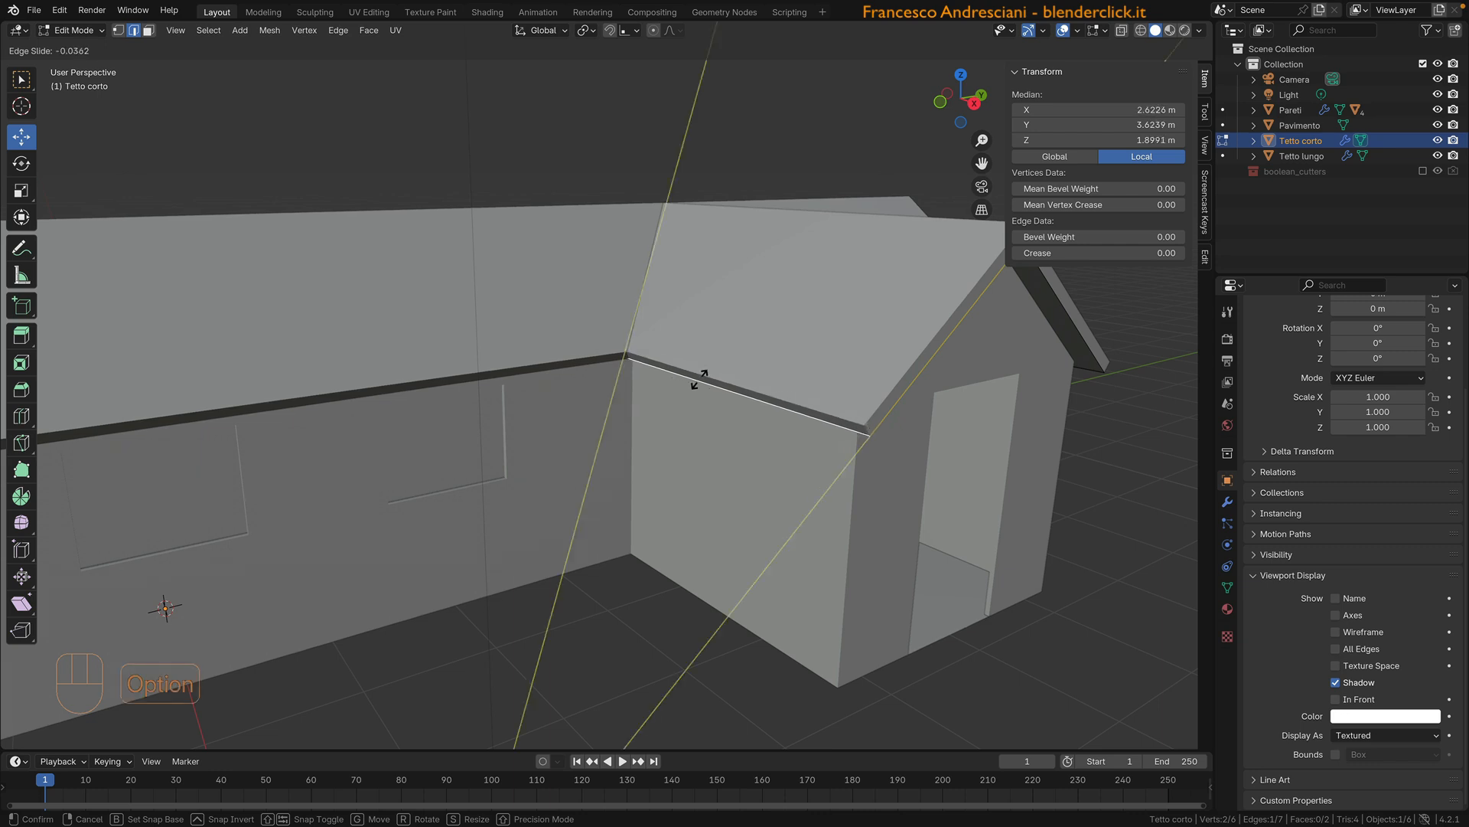
key(shift)
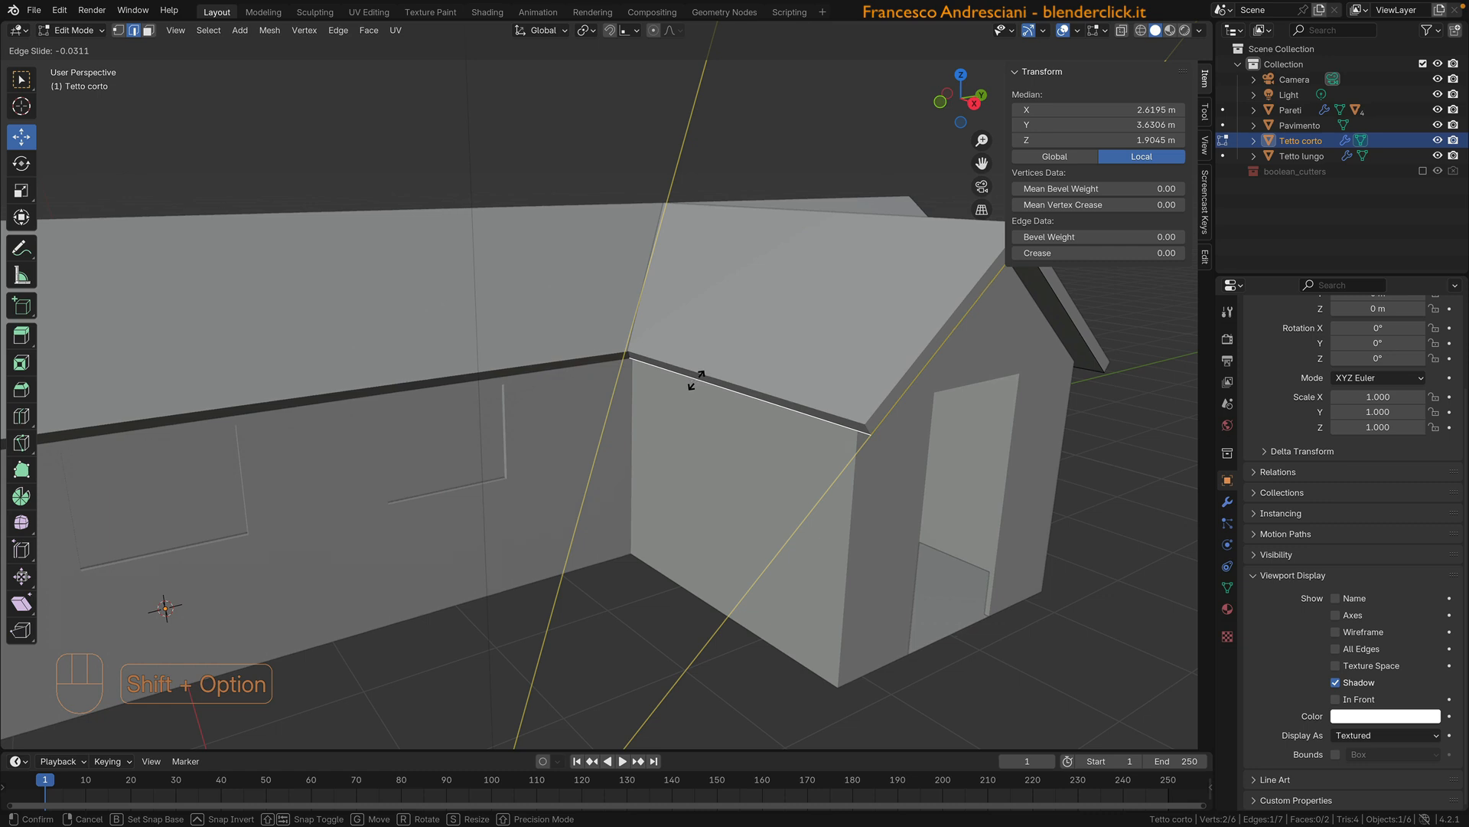
click(695, 381)
Step: Edge-slide Tetto corto's opposite eave edge outward, unclamped, by a factor of about -0.035, then return to Object Mode with nothing selected
middle_drag(695, 379, 669, 358)
click(540, 433)
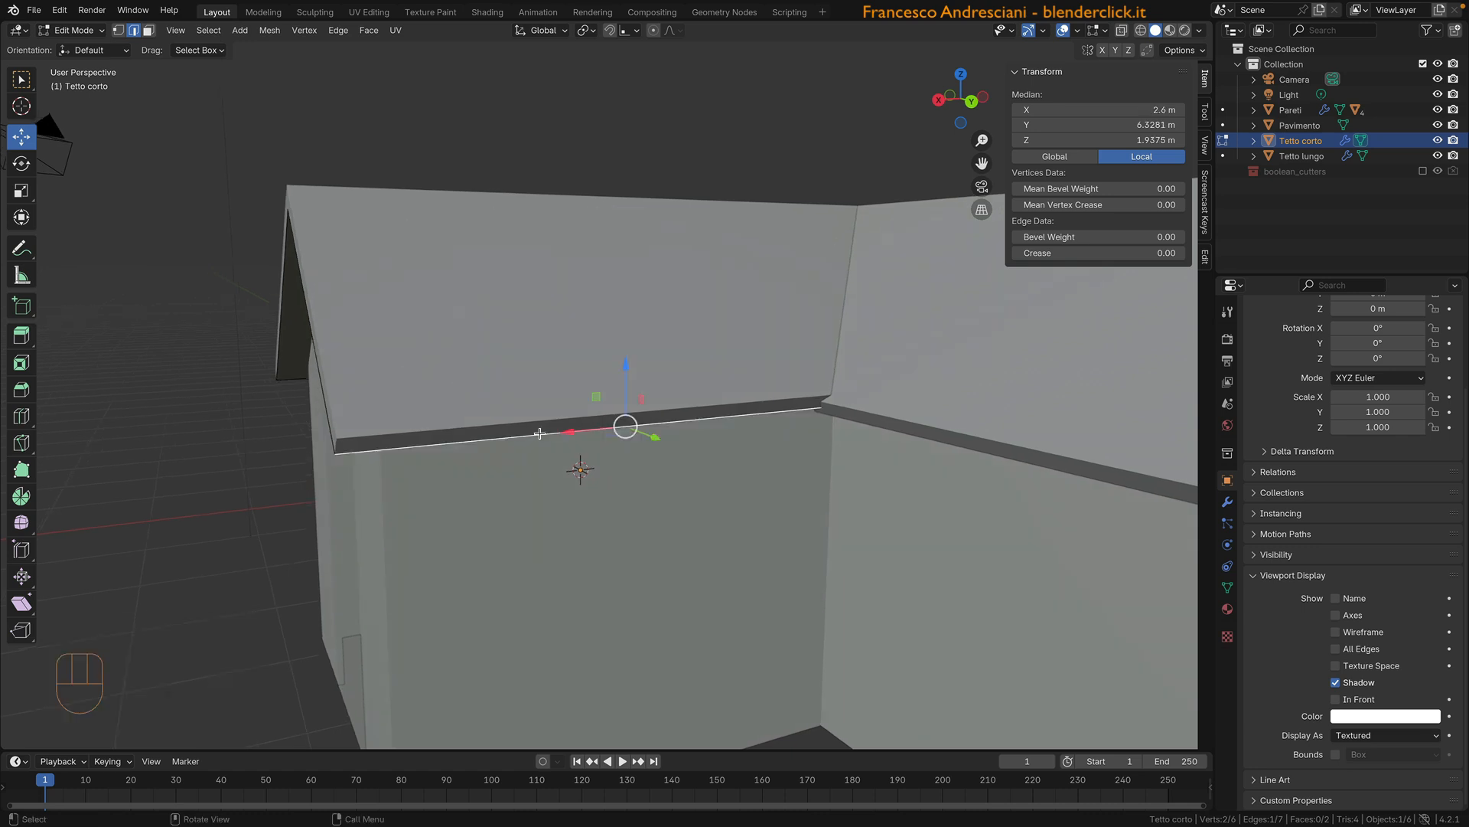
key(g)
key(g)
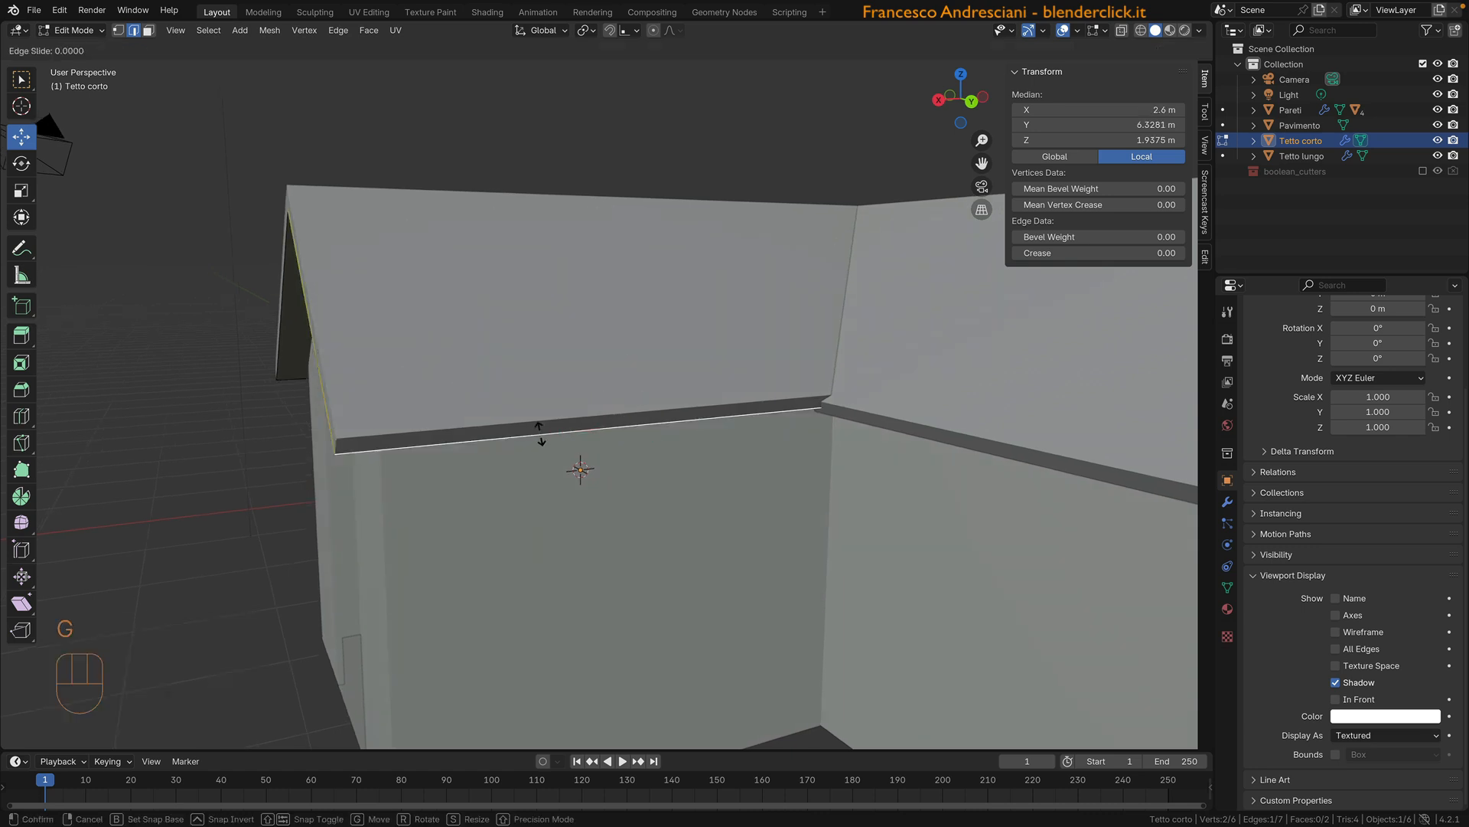
key(alt)
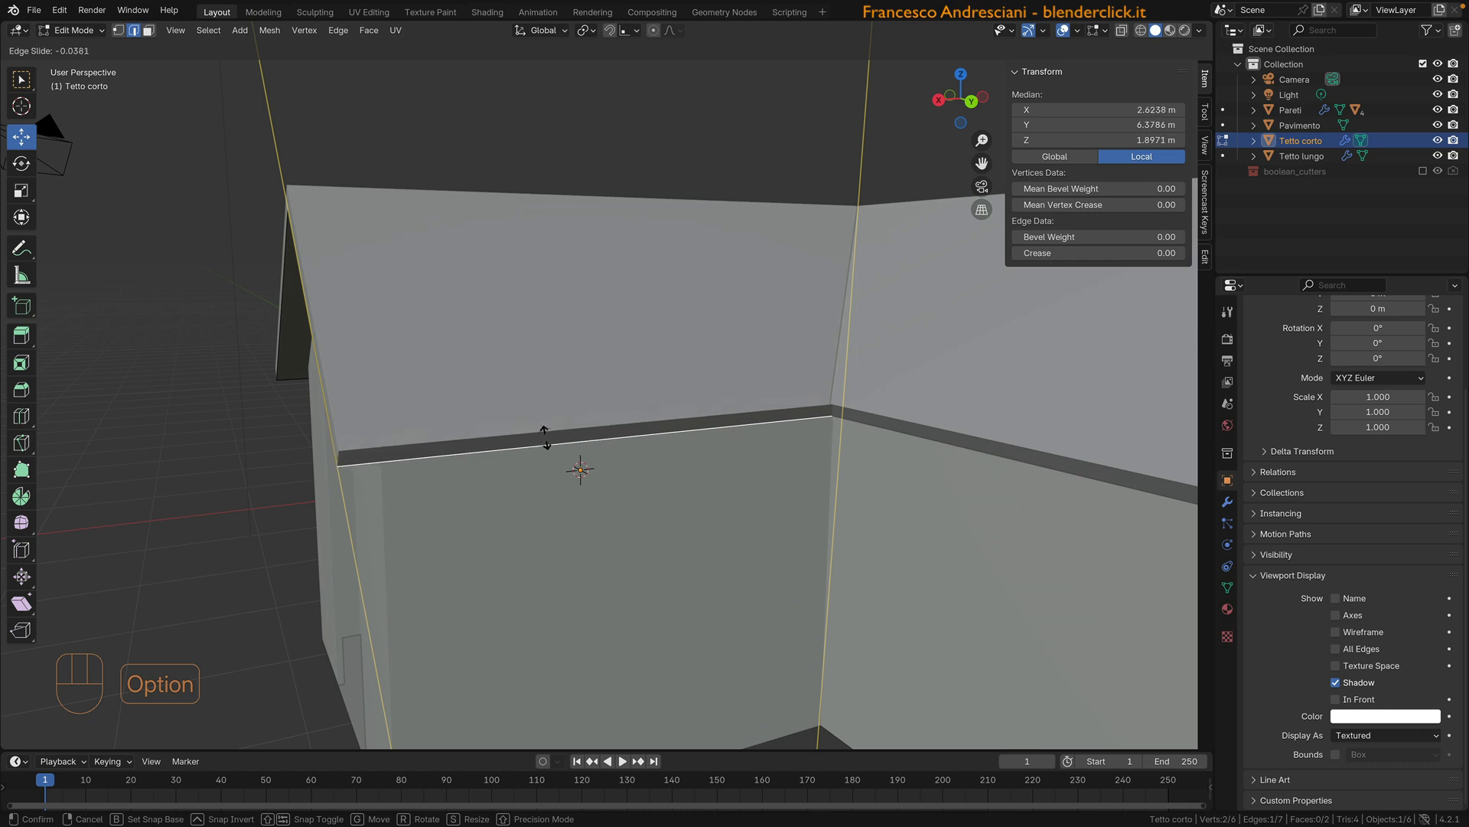
key(shift)
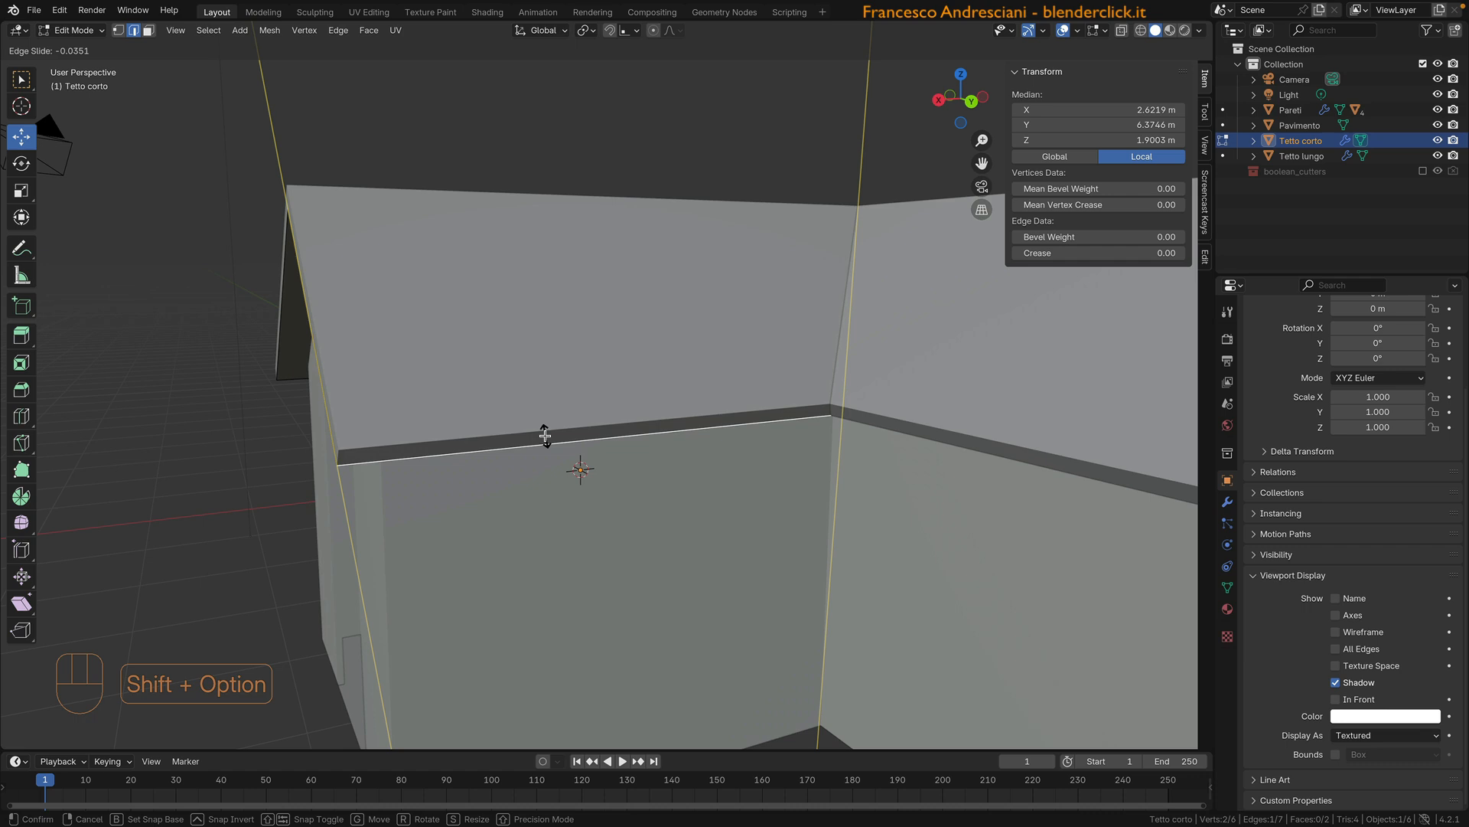
click(546, 436)
scroll(559, 421, down, 4)
scroll(541, 423, down, 4)
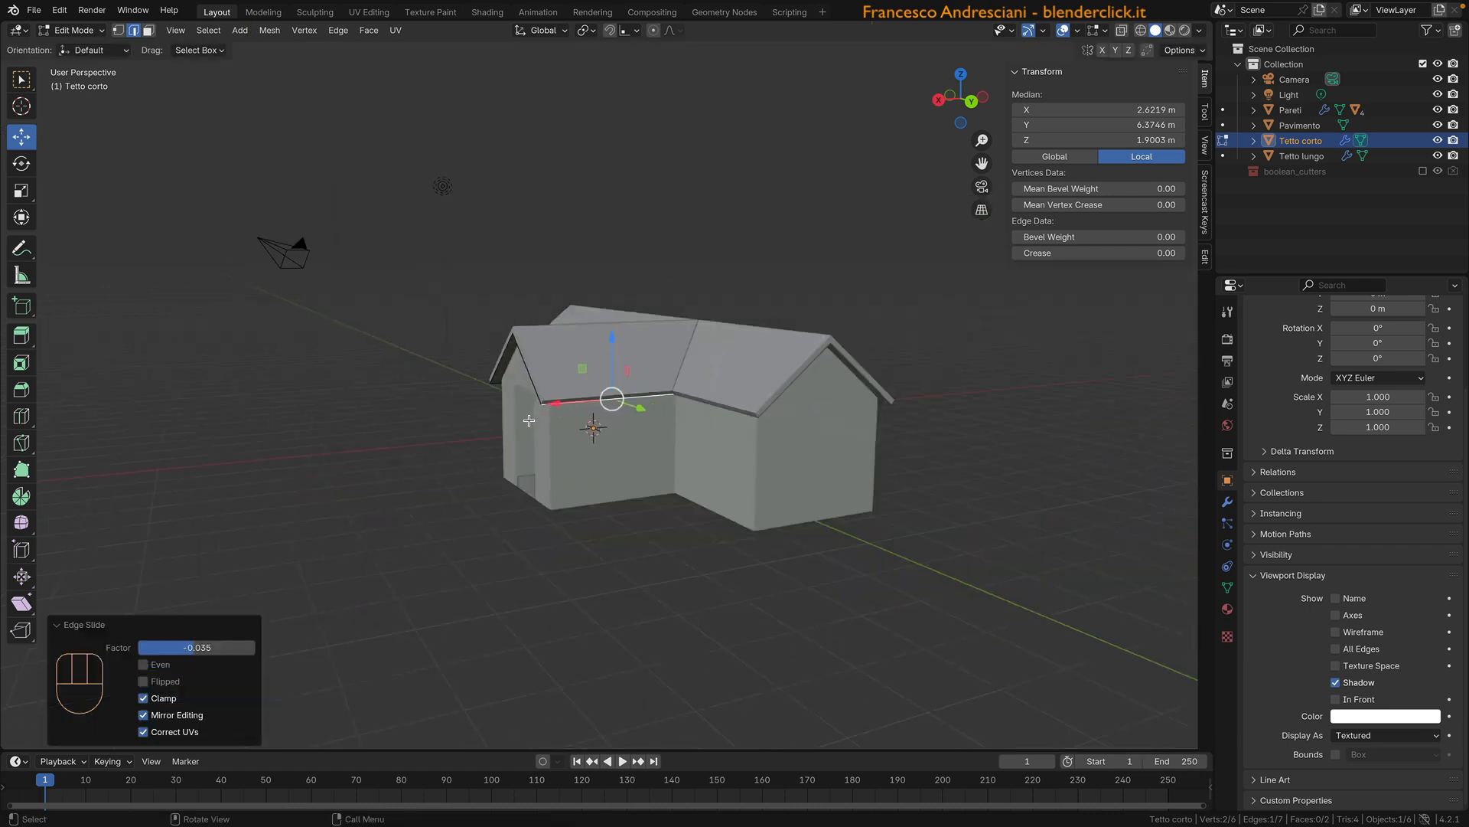
key(Tab)
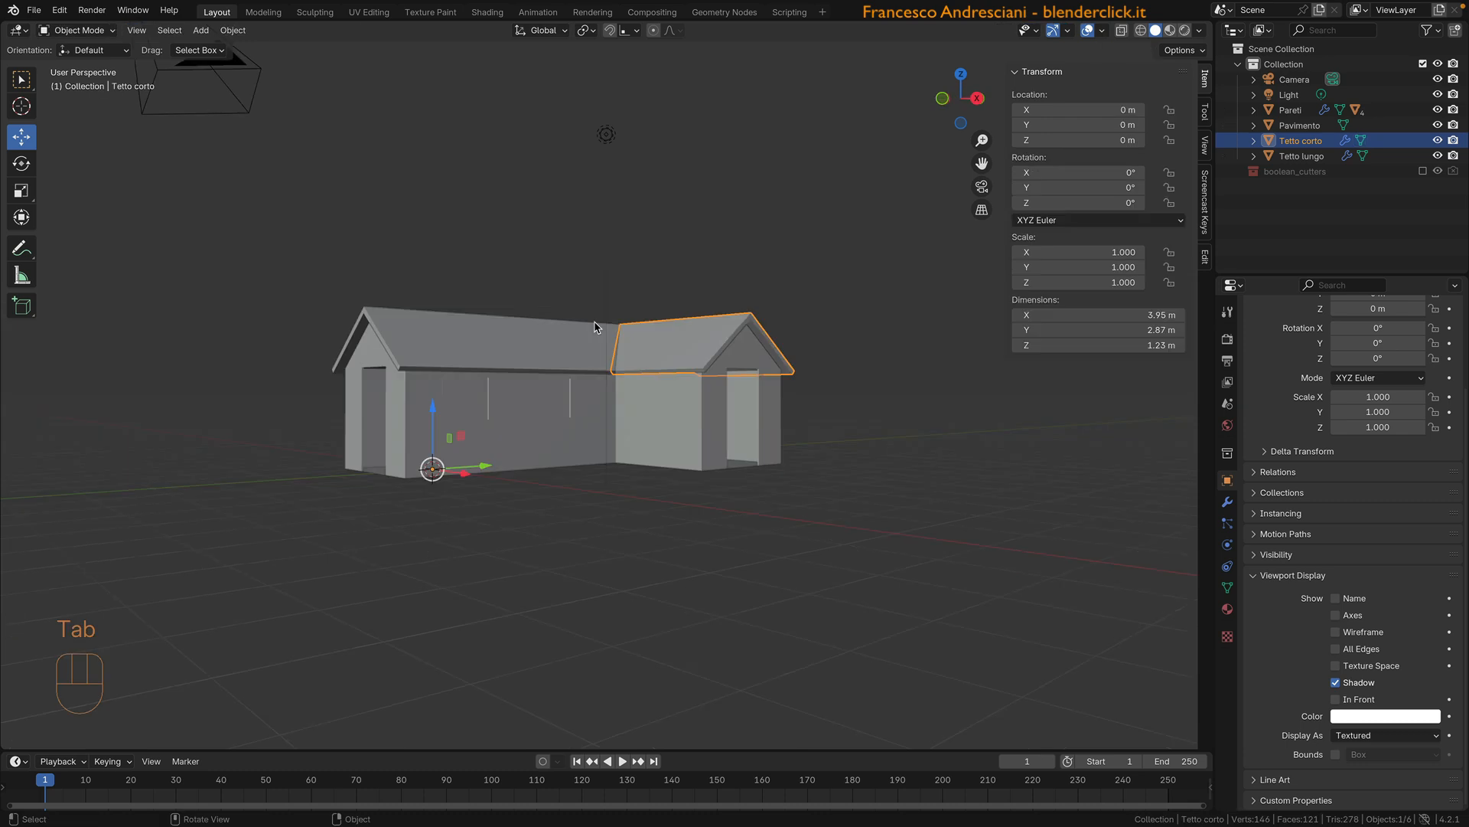
key(alt+a)
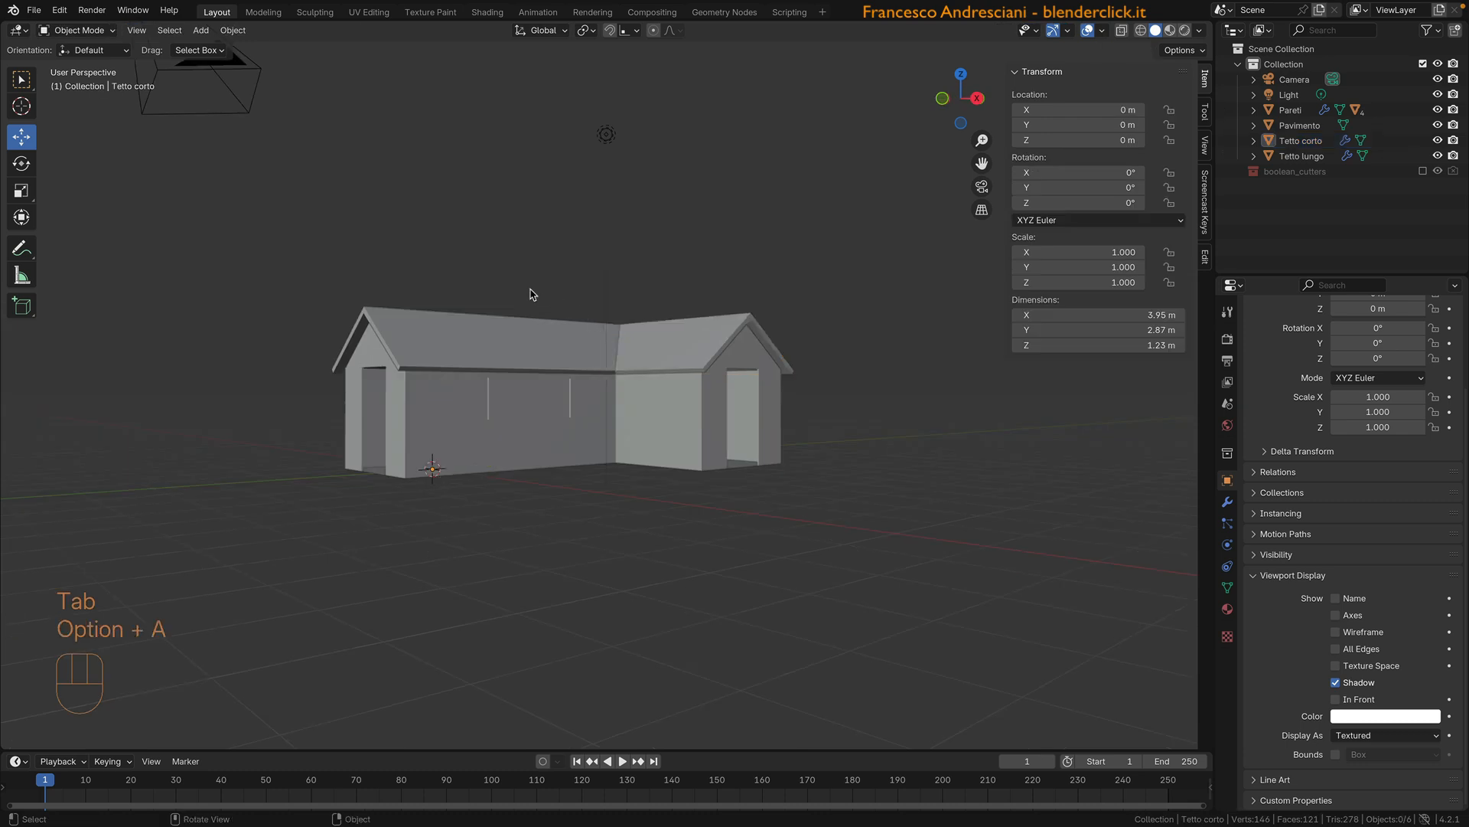